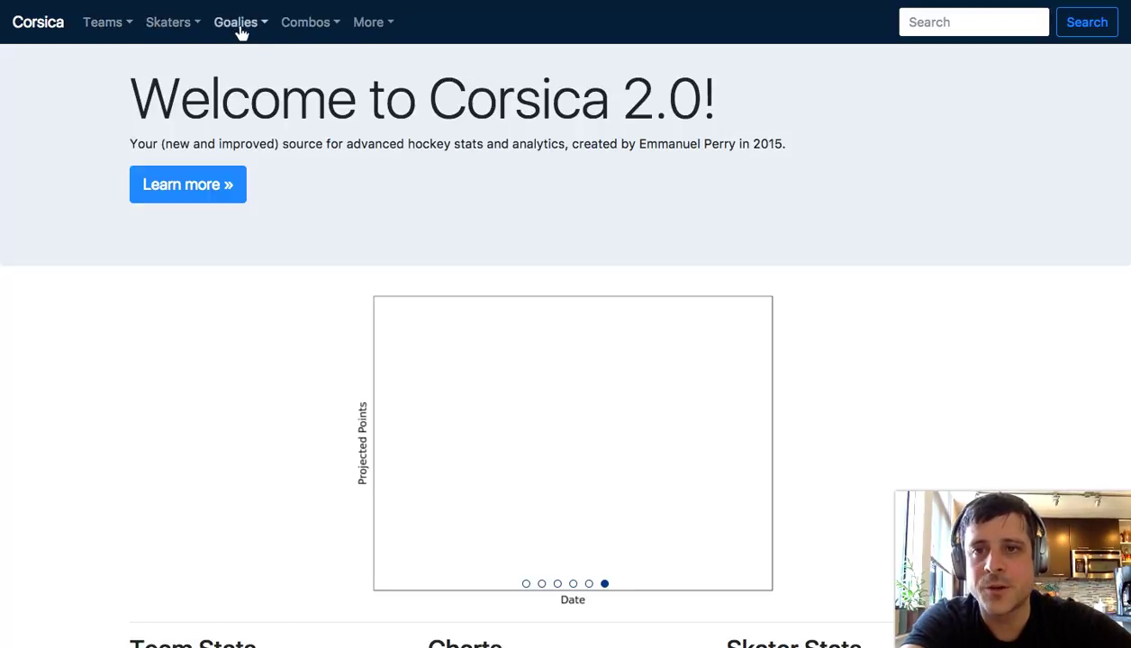
left_click(317, 32)
left_click(319, 35)
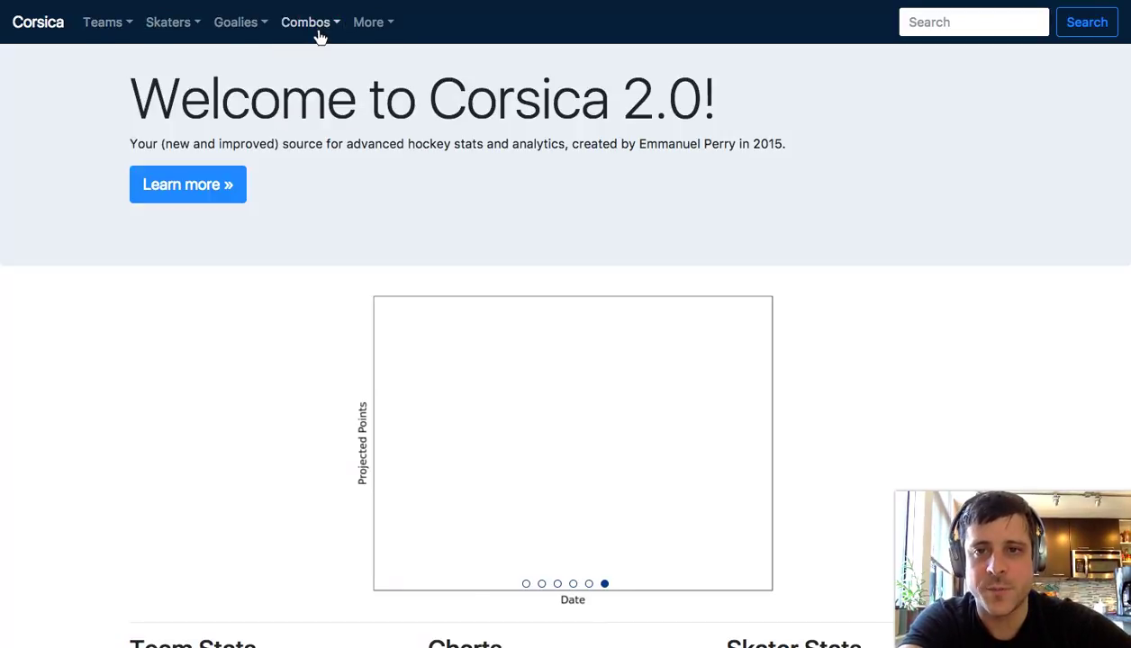
left_click(386, 31)
left_click(388, 30)
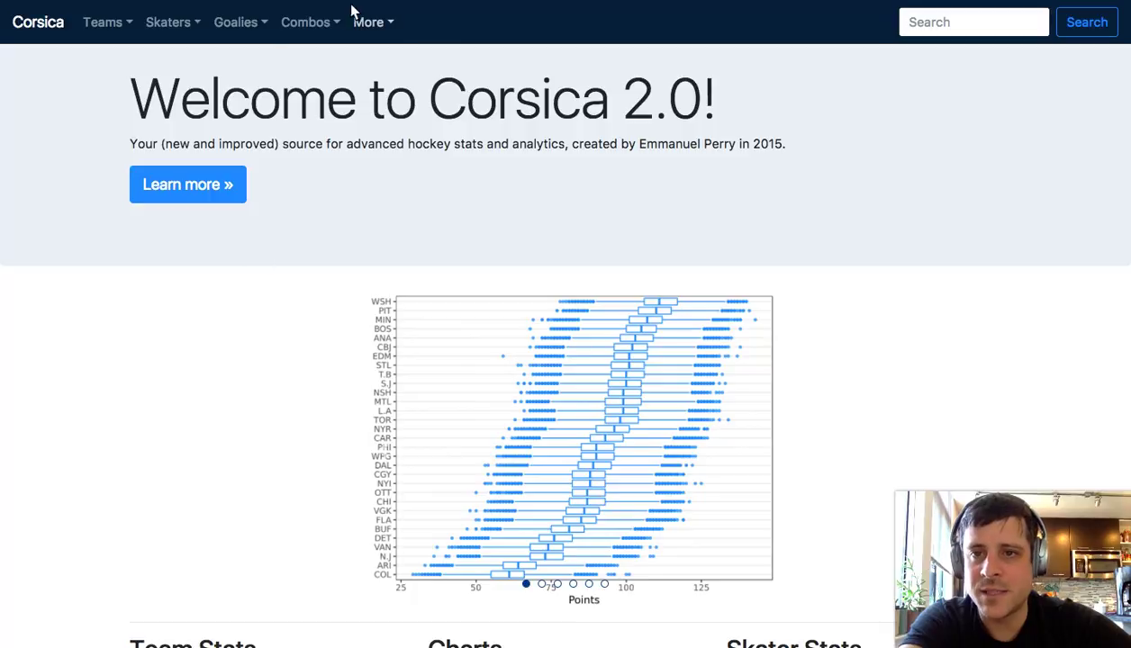
Step: Open the Team Stats page for teams
left_click(108, 25)
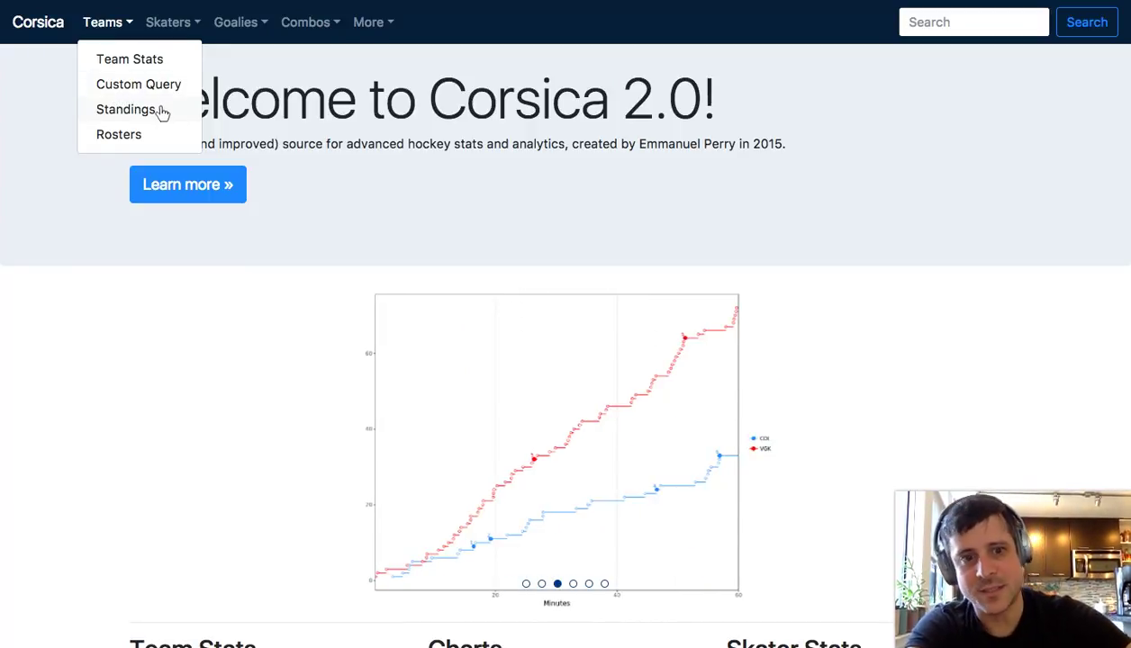
left_click(141, 72)
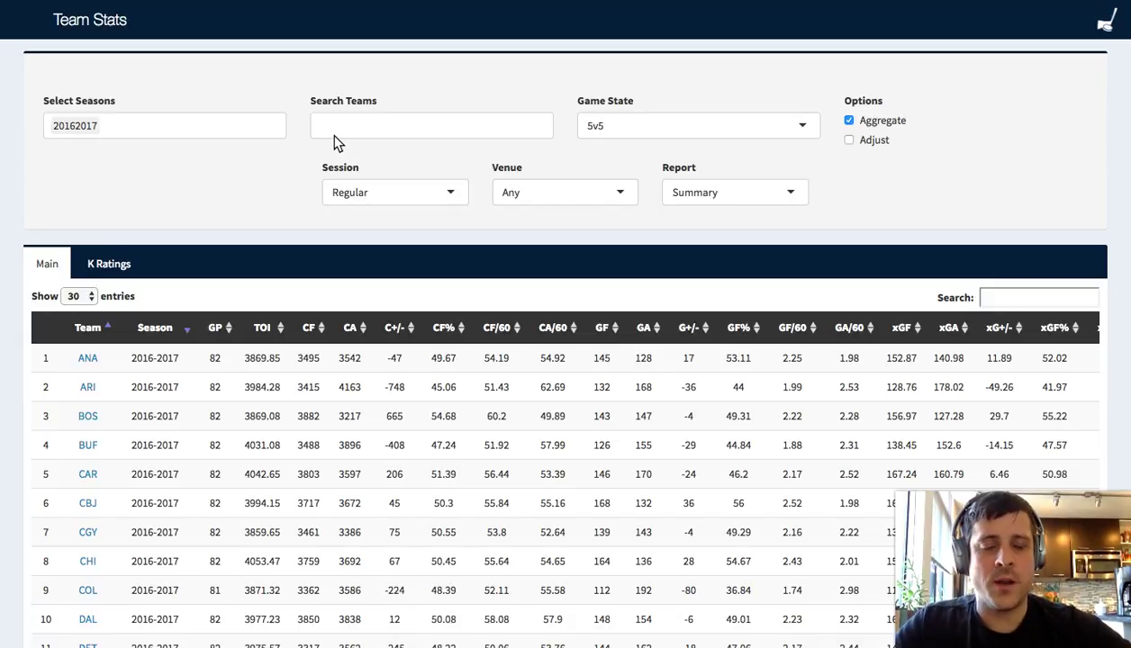
Step: Filter the team stats to the teams WSH and PIT
left_click(349, 132)
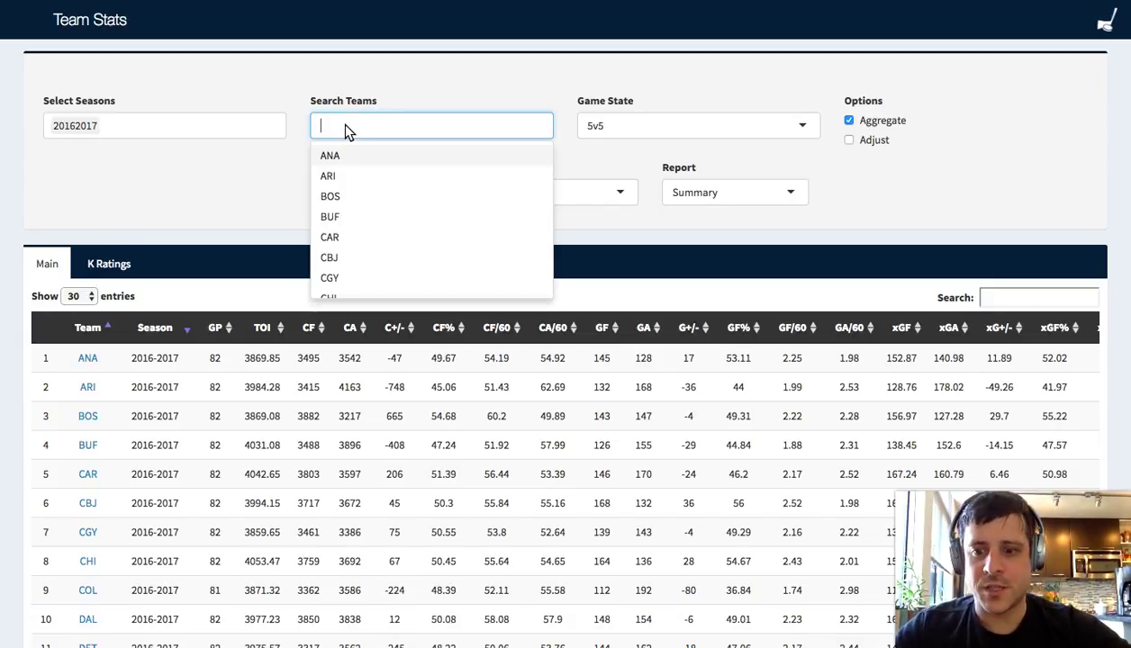
type("wsh")
key("Return")
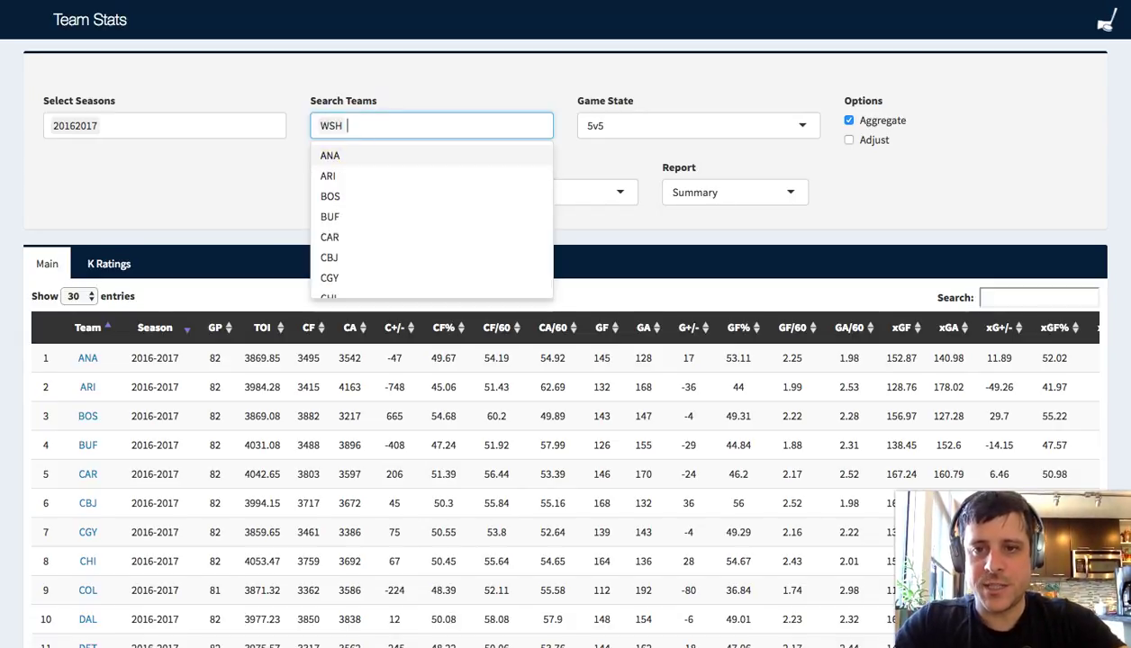
type("pit")
key("Return")
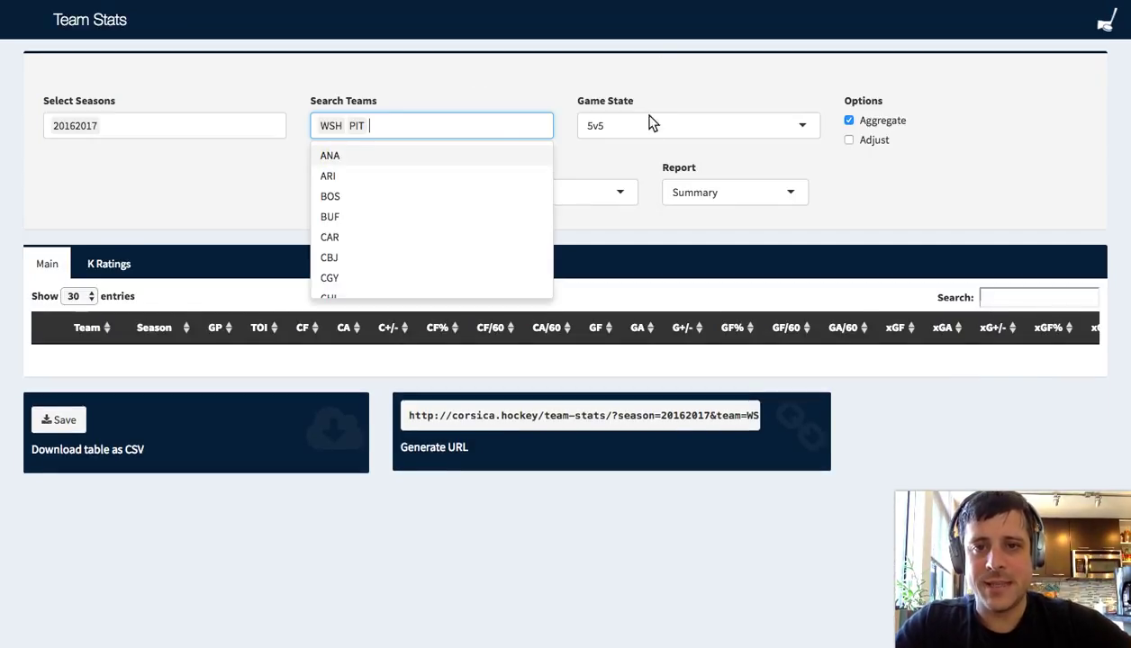
Step: Set the game state to 5v4 and the session to Playoffs
left_click(641, 126)
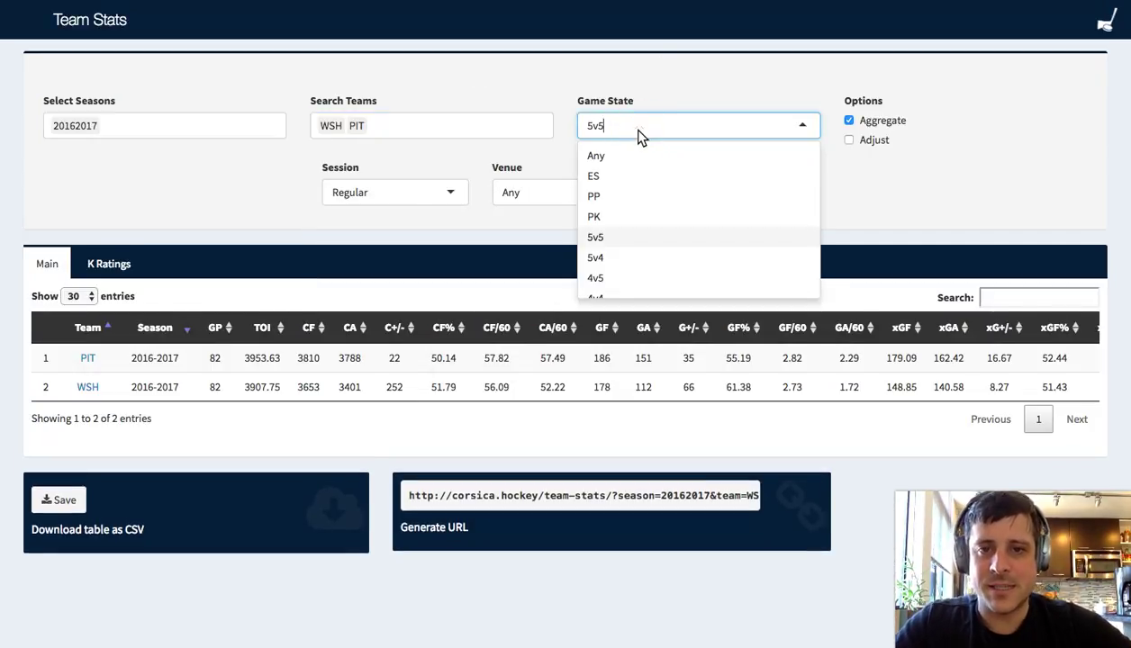
left_click(610, 258)
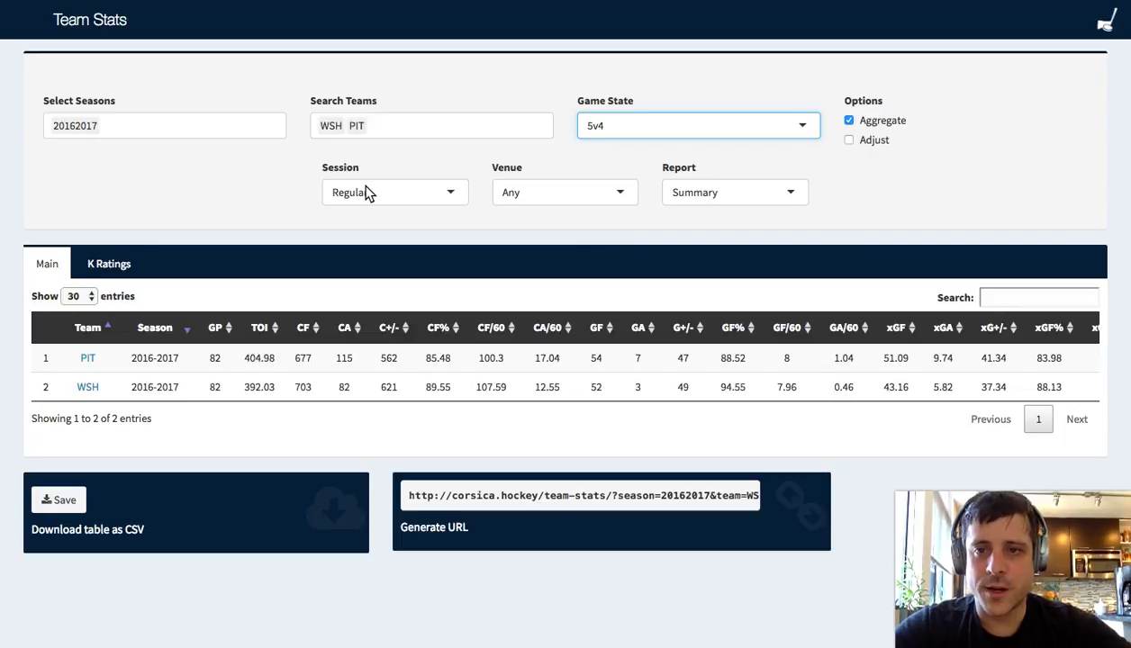
left_click(366, 193)
left_click(370, 259)
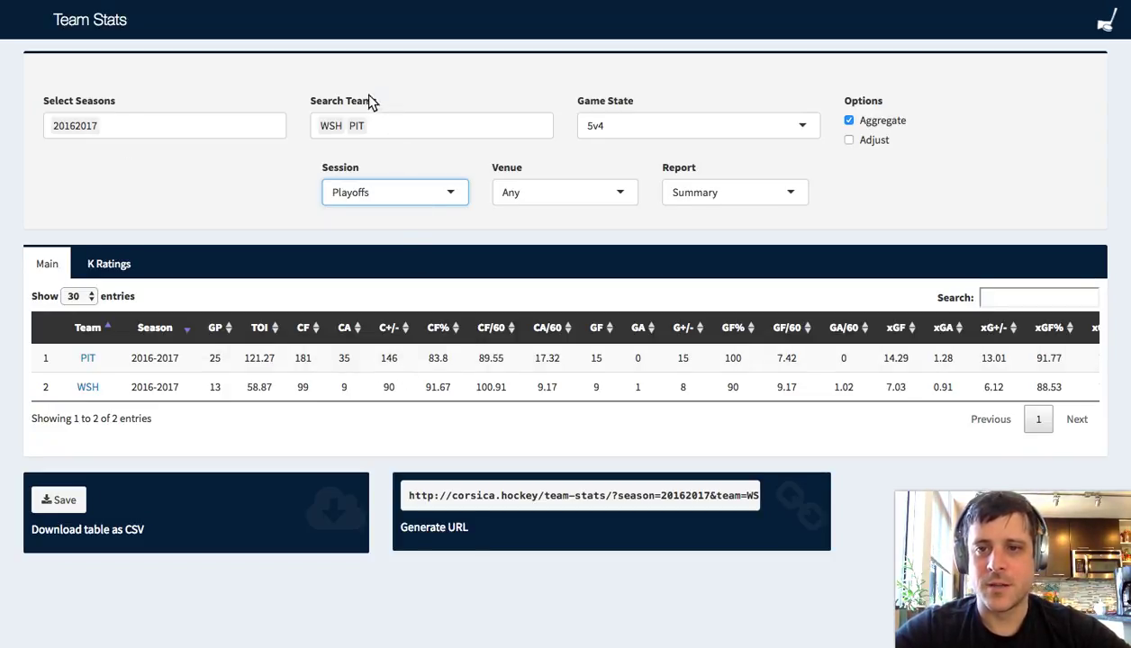
Step: Remove both teams from the filter and restore the 5v5 game state and Regular session
left_click(391, 126)
key("BackSpace")
key("BackSpace")
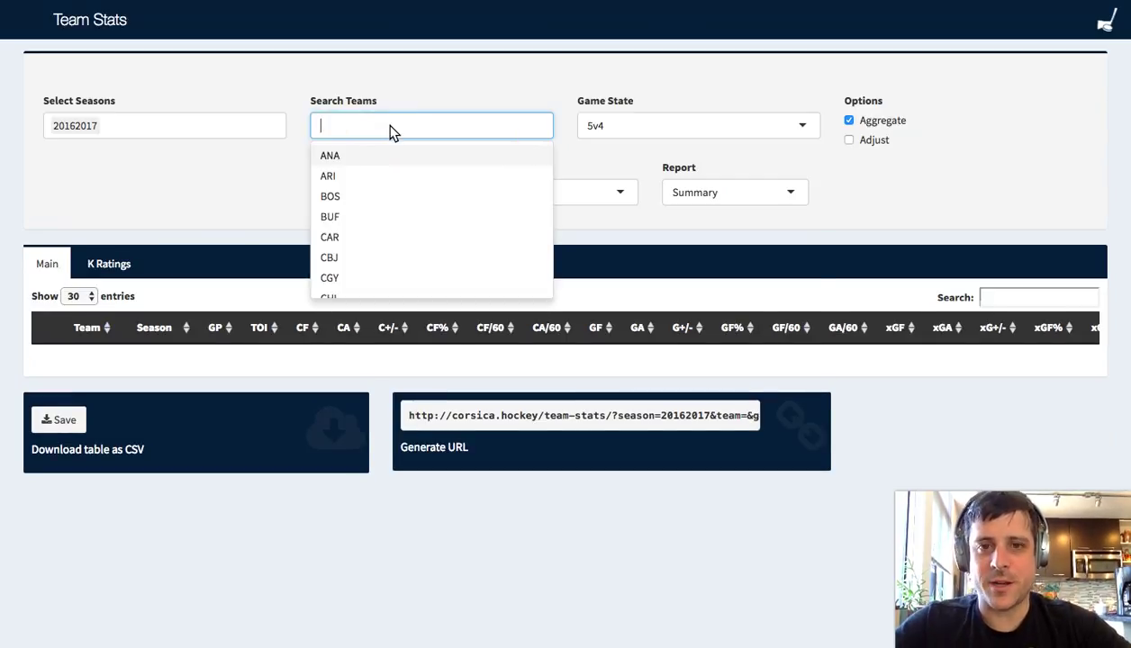
left_click(695, 134)
left_click(628, 232)
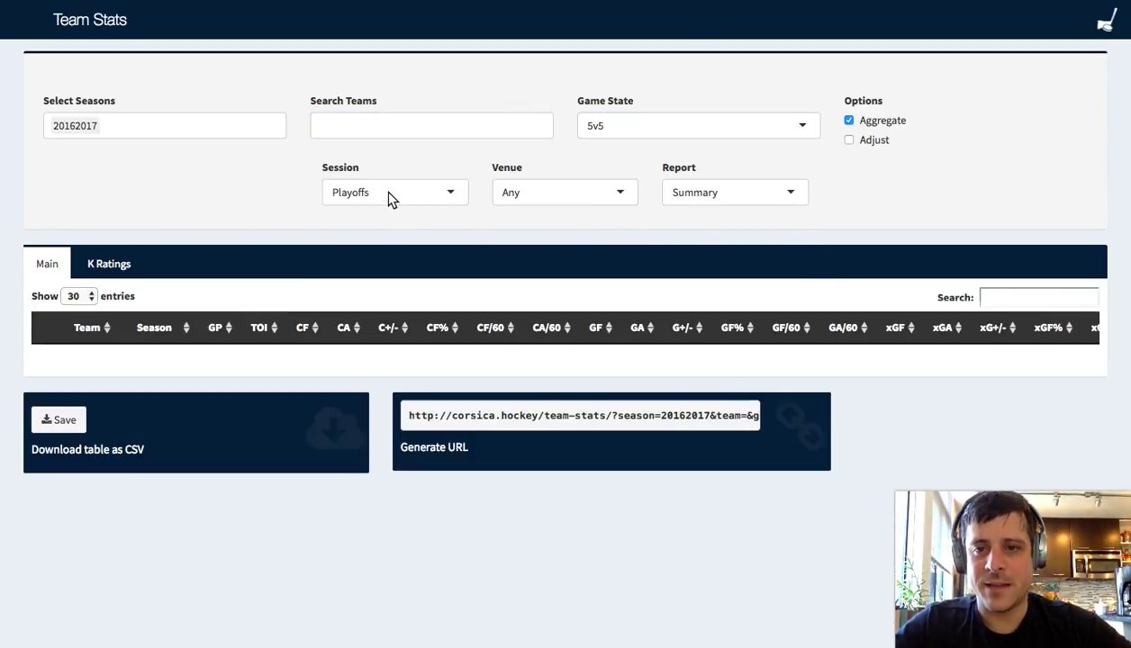
left_click(388, 193)
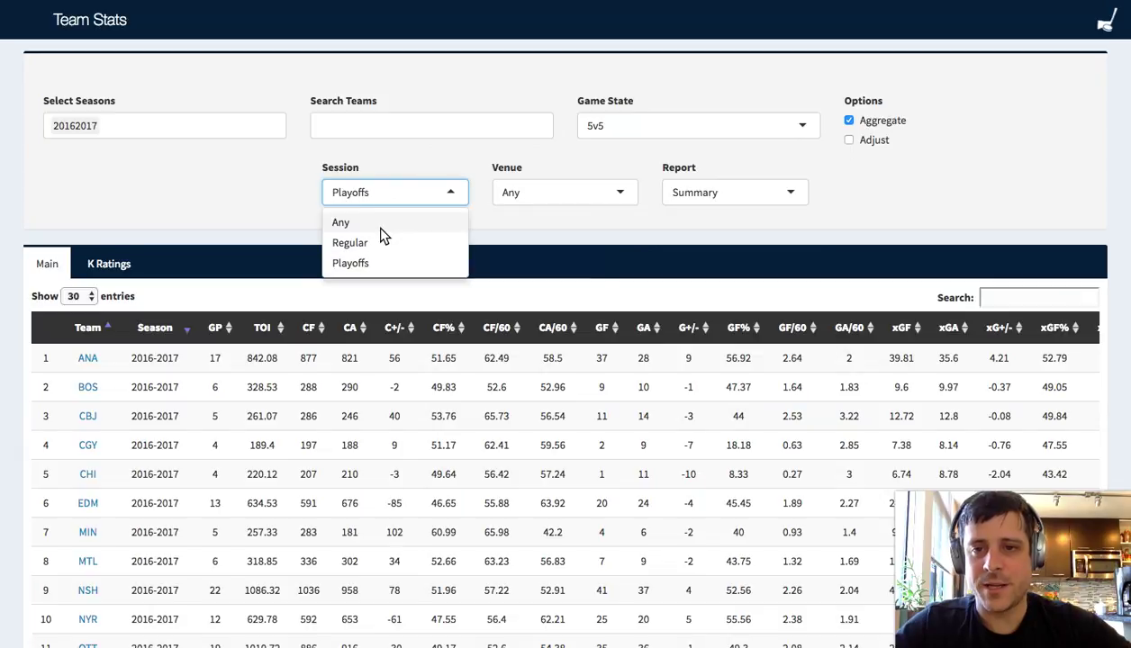
left_click(375, 242)
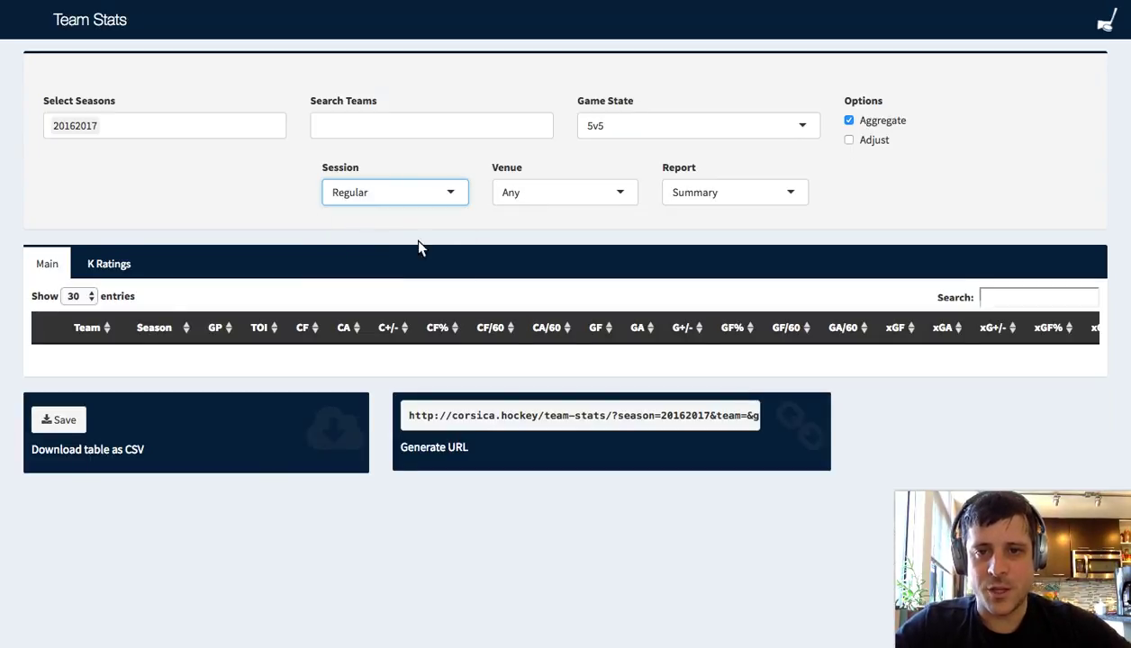
Step: Check the available Venue options and look through the full team table, including games played for COL
left_click(528, 195)
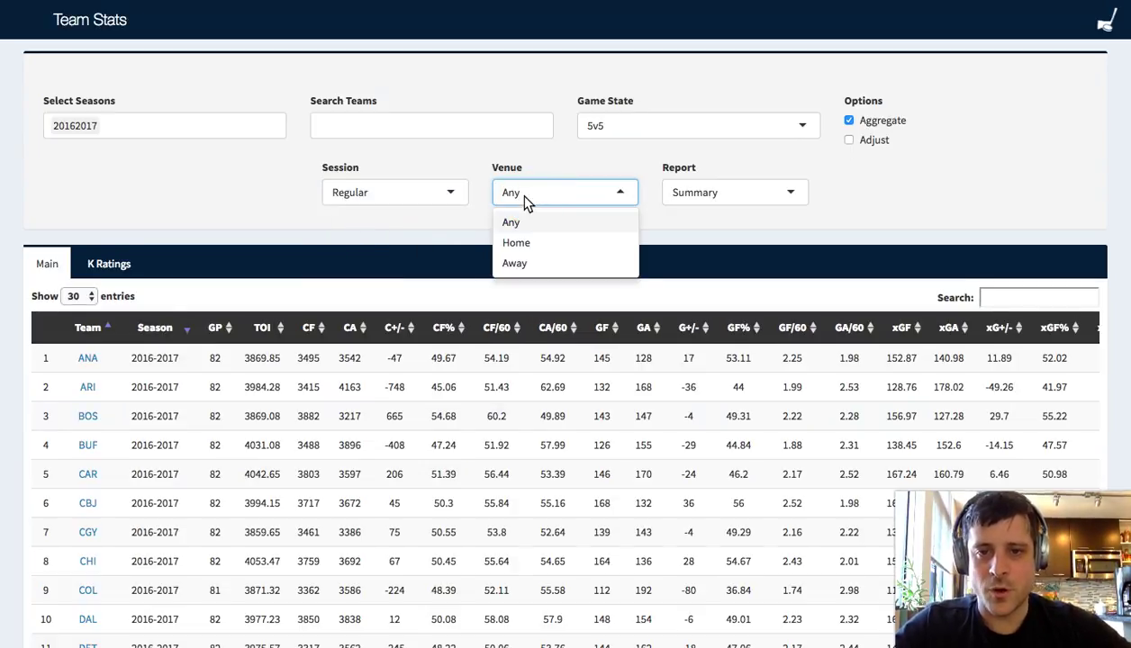
left_click(527, 198)
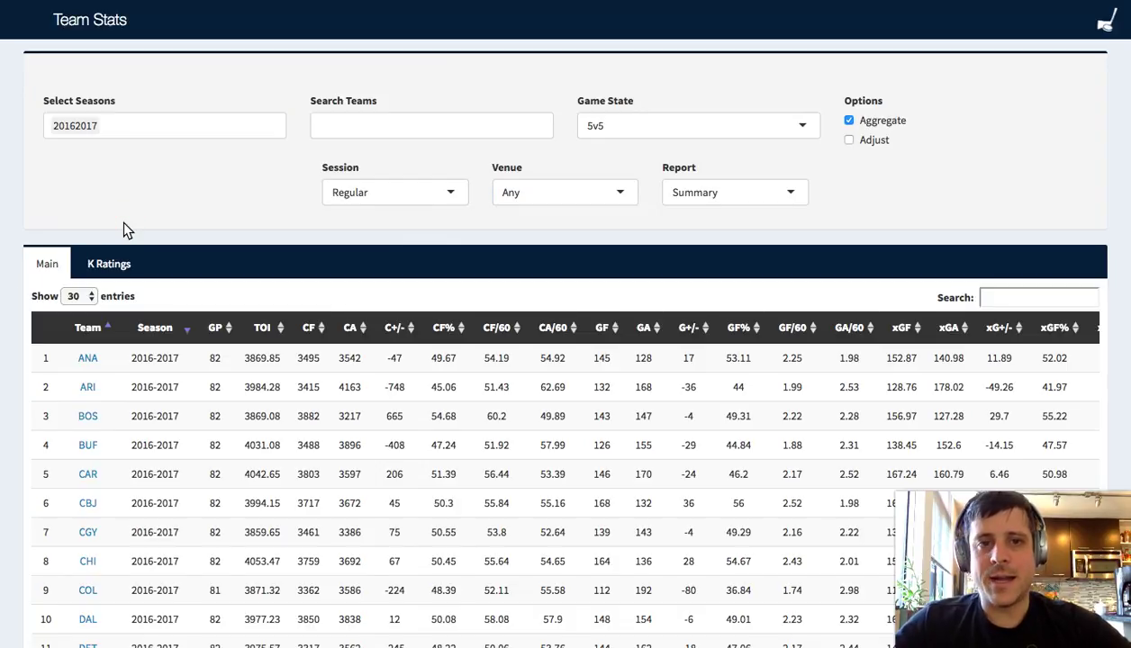
scroll(125, 229, "down", 1)
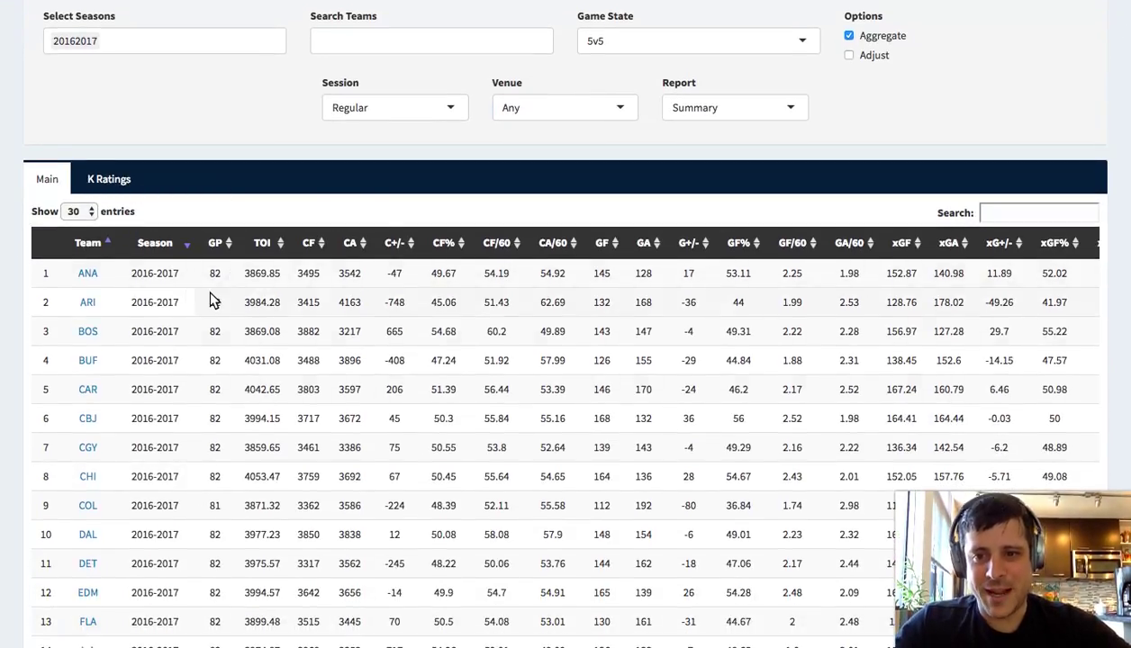
left_click_drag(220, 511, 86, 515)
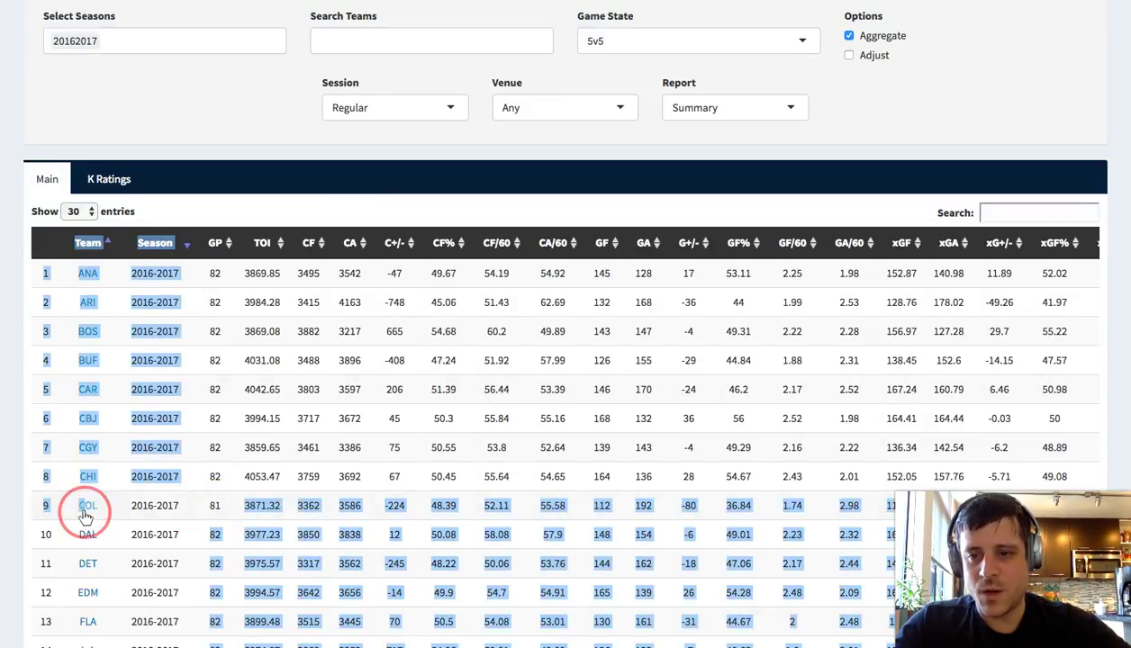
left_click(209, 500)
triple_click(240, 501)
left_click(239, 502)
scroll(239, 502, "down", 2)
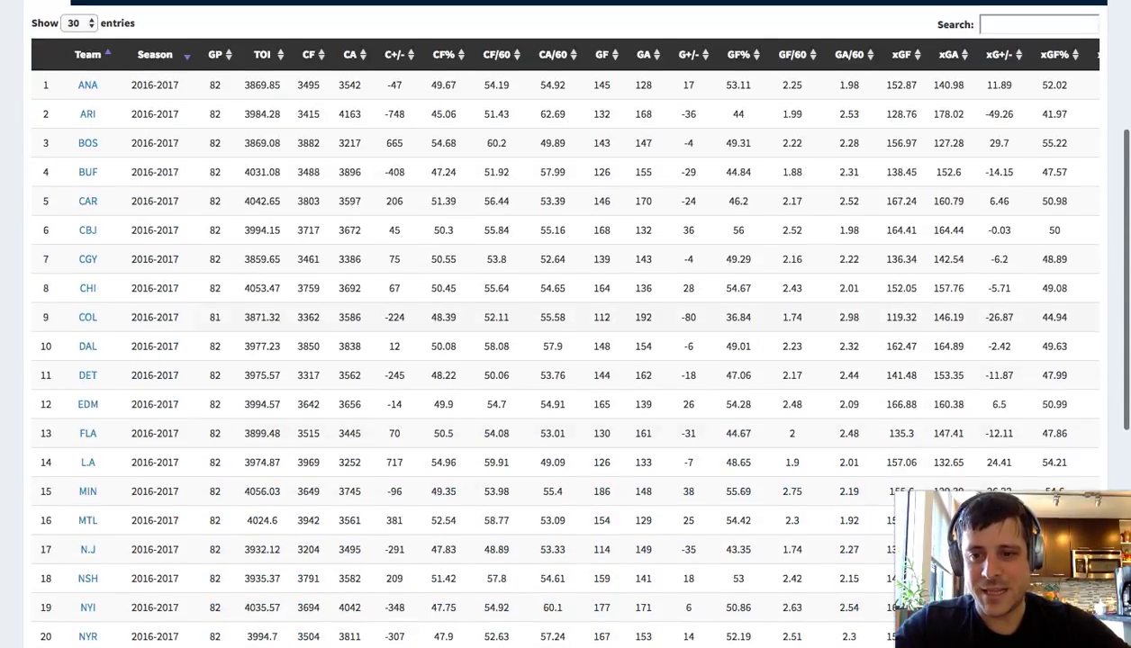
scroll(568, 360, "down", 4)
scroll(568, 361, "up", 8)
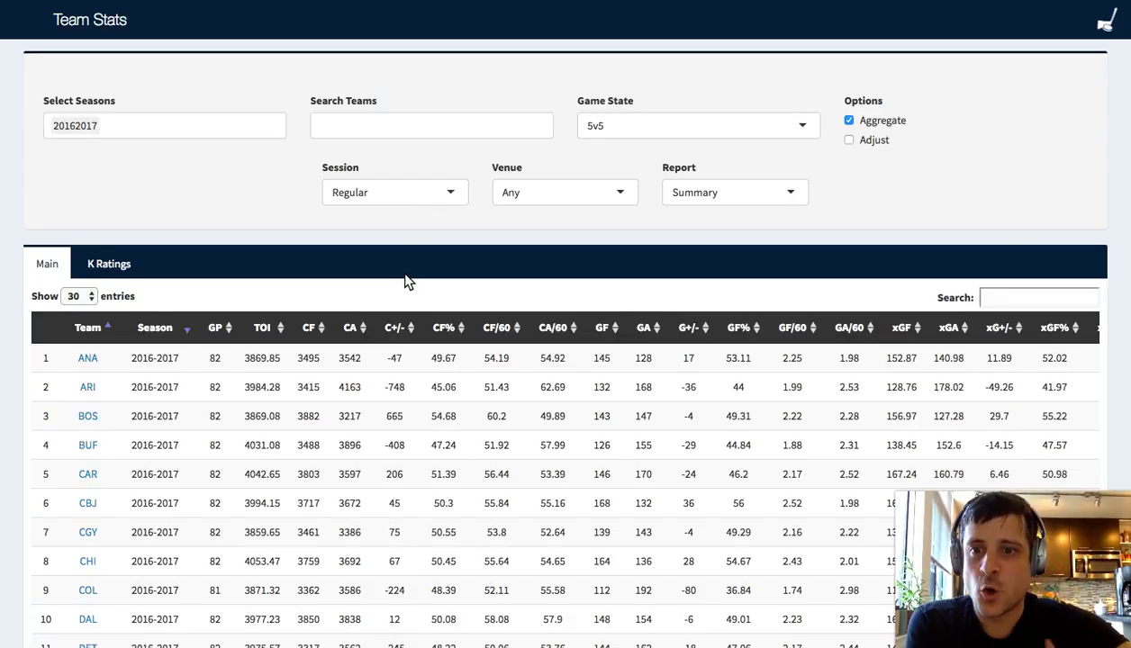
Step: Examine the CF and CA values in the ANA row
double_click(309, 358)
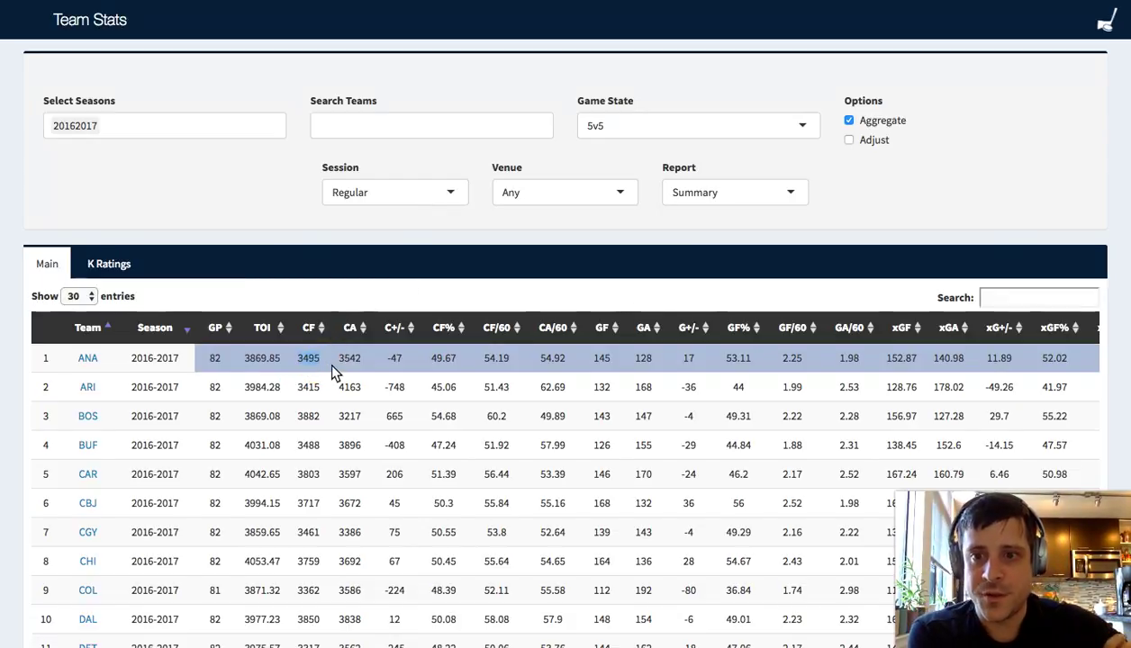
left_click(345, 361)
double_click(361, 352)
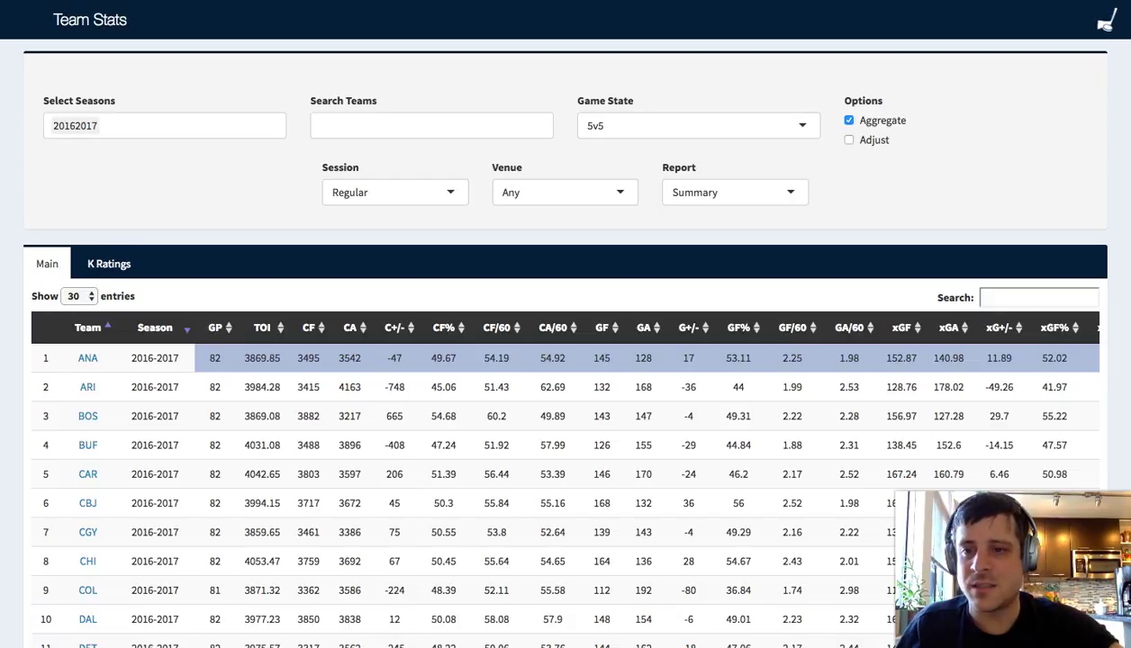
Step: Sort the table by C+/- in ascending order and highlight the ARI row's C+/- value
left_click(394, 328)
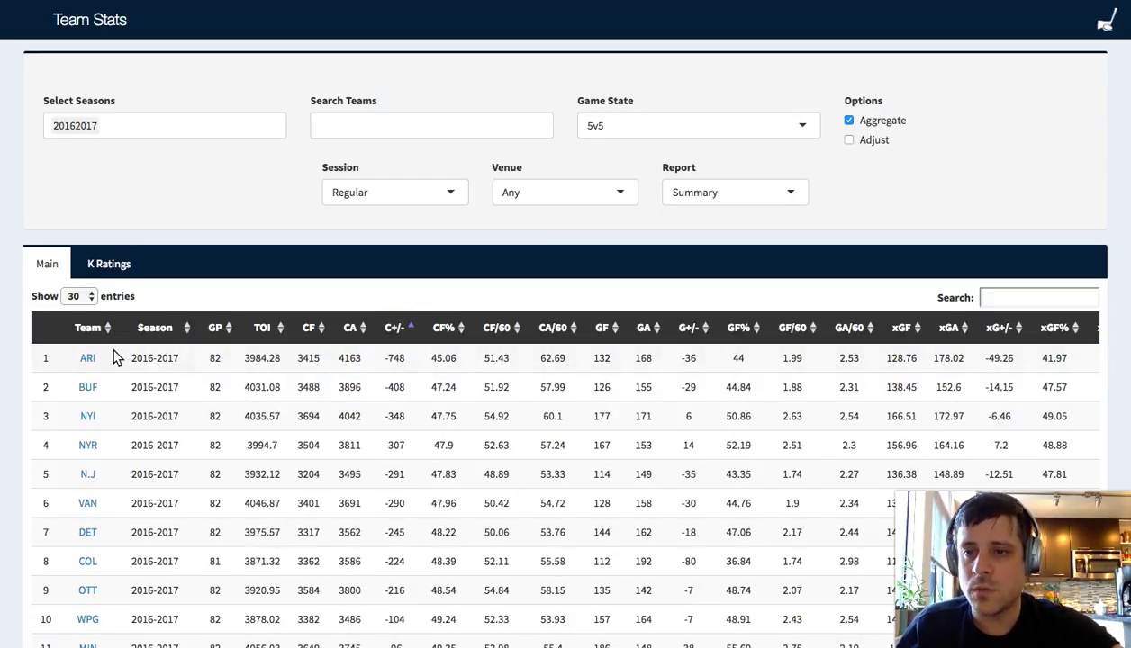
left_click_drag(382, 358, 402, 365)
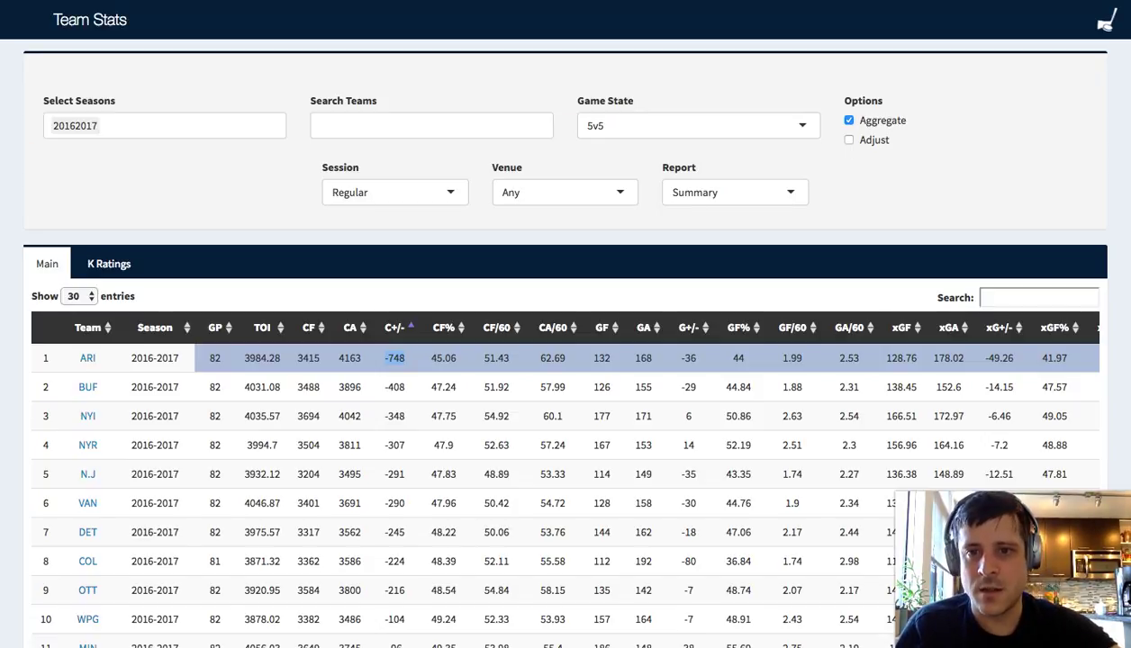
Step: Compare the highest C+/- values for L.A, BOS, MTL and WSH, highlighting the BOS and MTL rows
scroll(566, 360, "down", 1)
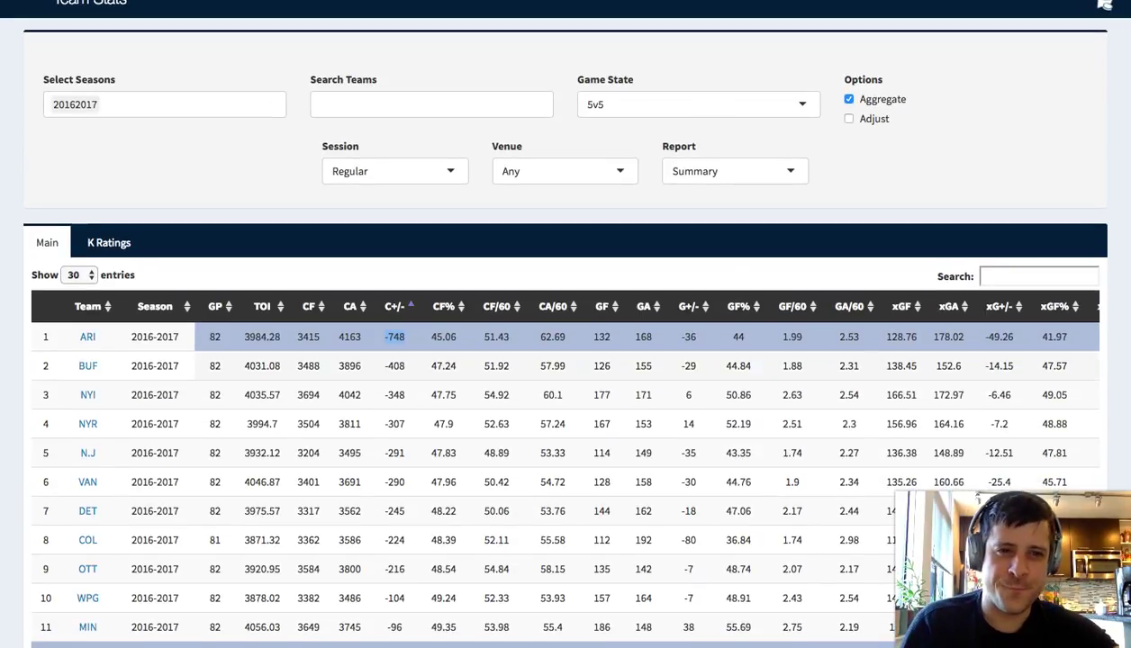
scroll(413, 485, "down", 8)
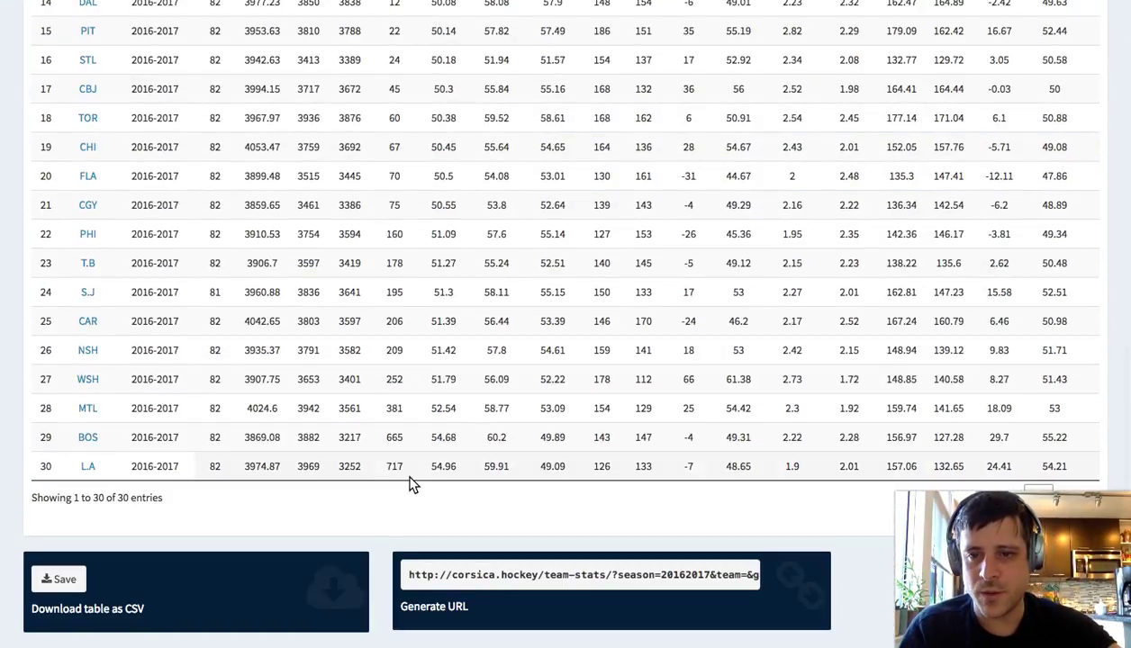
left_click(393, 471)
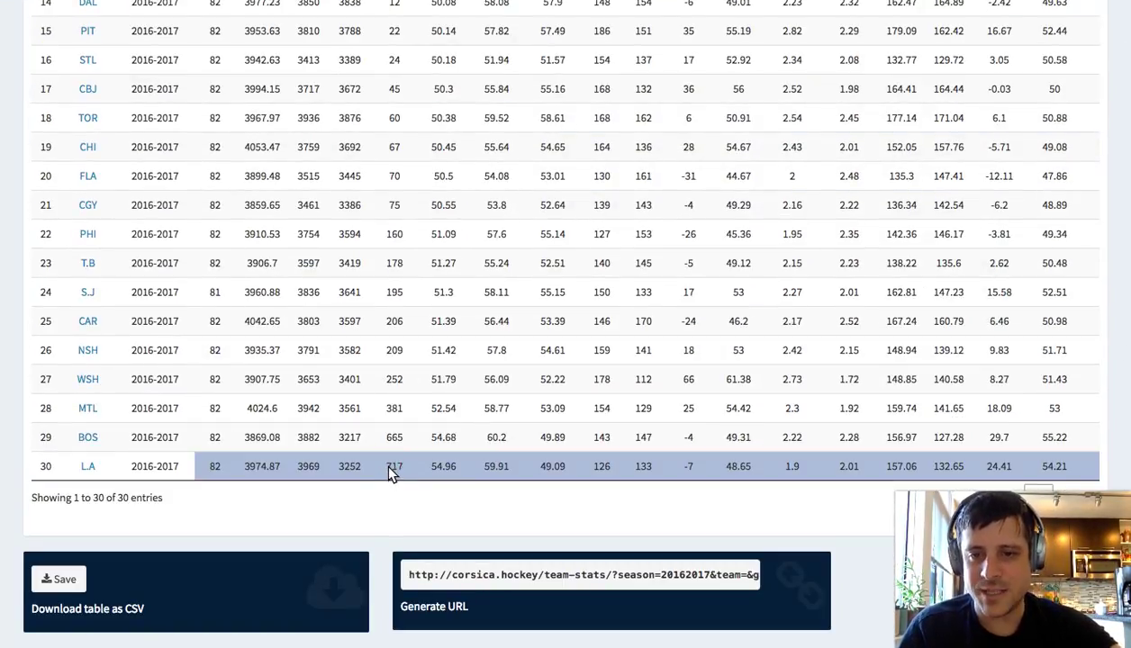
left_click(394, 469)
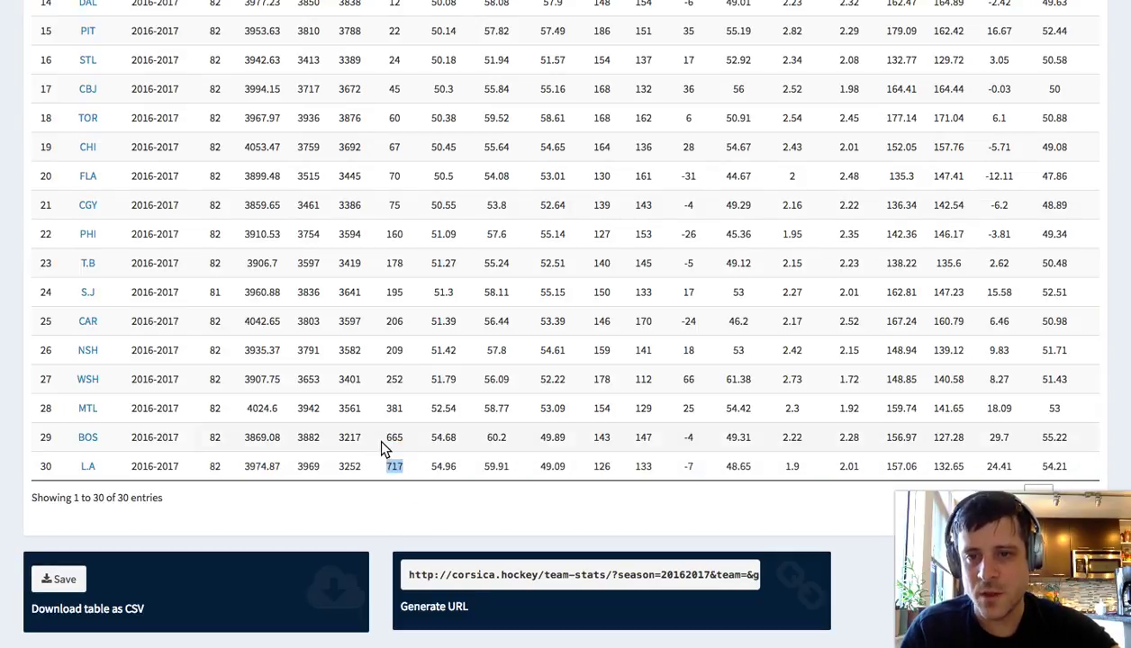
left_click(386, 444)
left_click(396, 412)
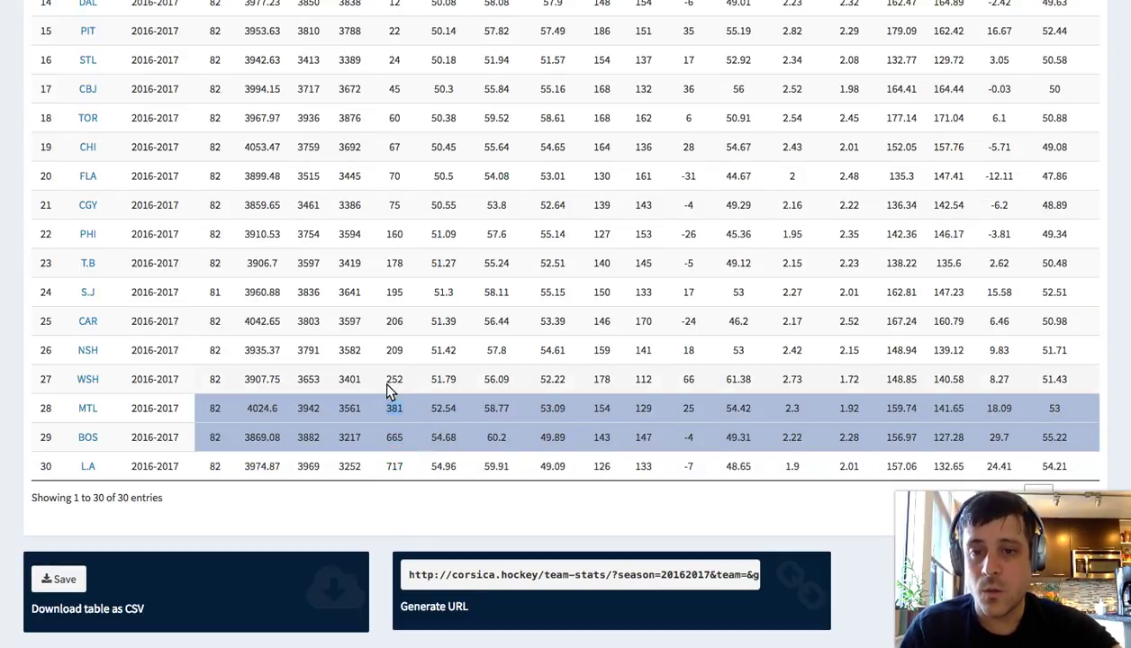
left_click(396, 383)
scroll(404, 394, "up", 10)
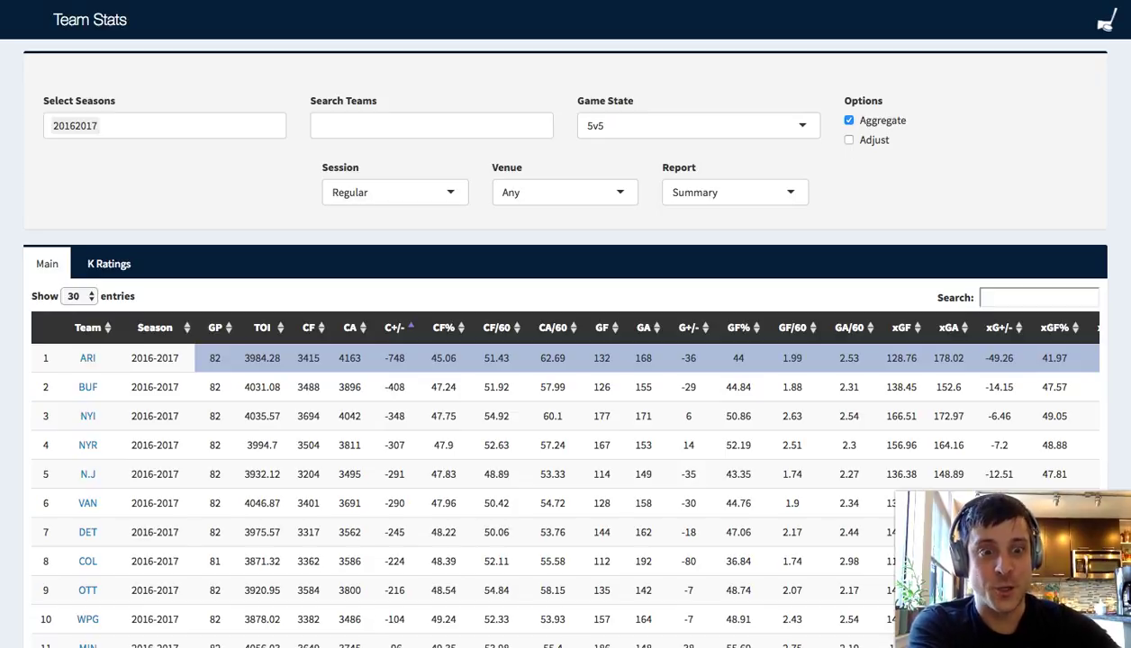
Step: Sort the table by CF% in descending order and highlight the WSH row
left_click(451, 328)
left_click(450, 328)
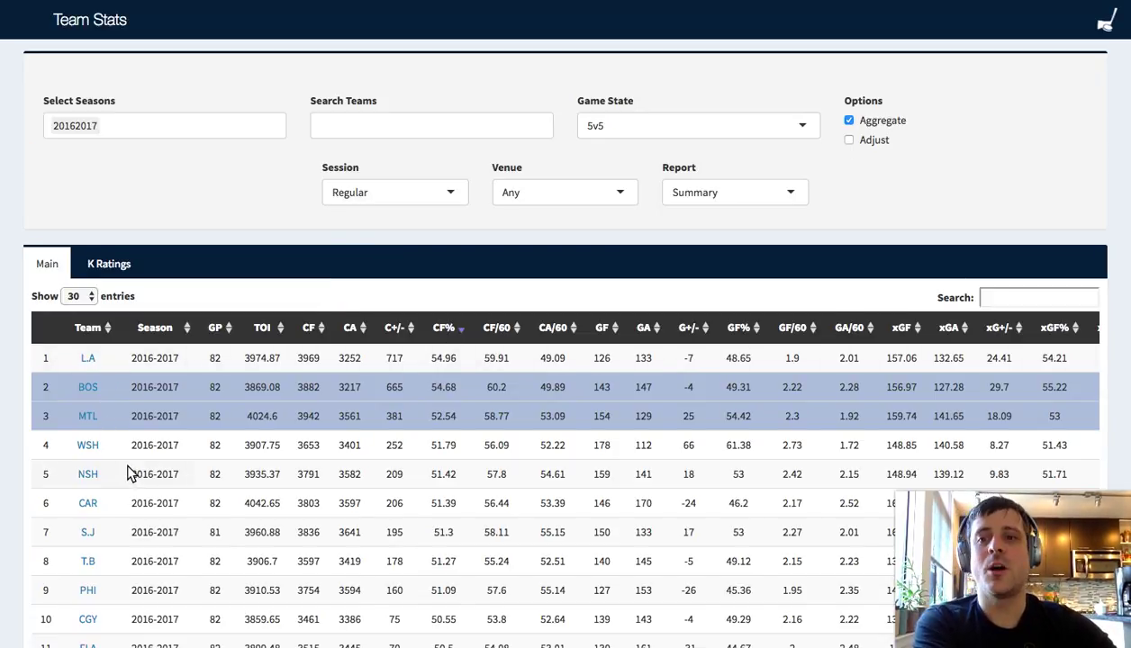
left_click(479, 444)
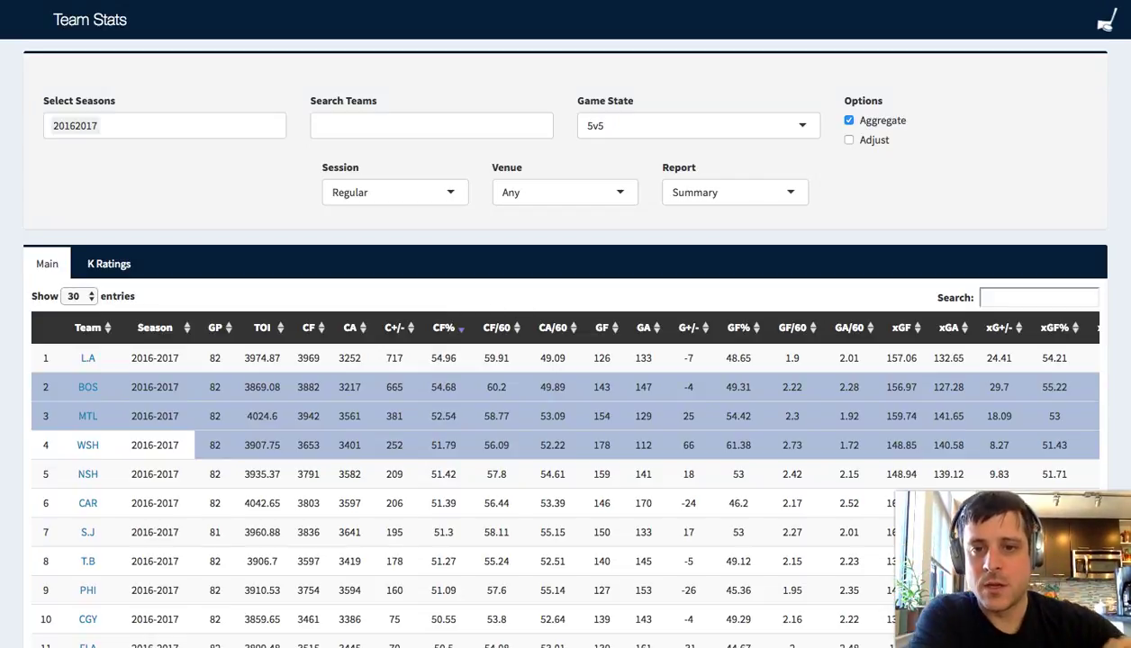
Step: Rank the teams by CF/60 ascending, by CA/60 ascending, and finally by CF/60 descending
left_click(496, 333)
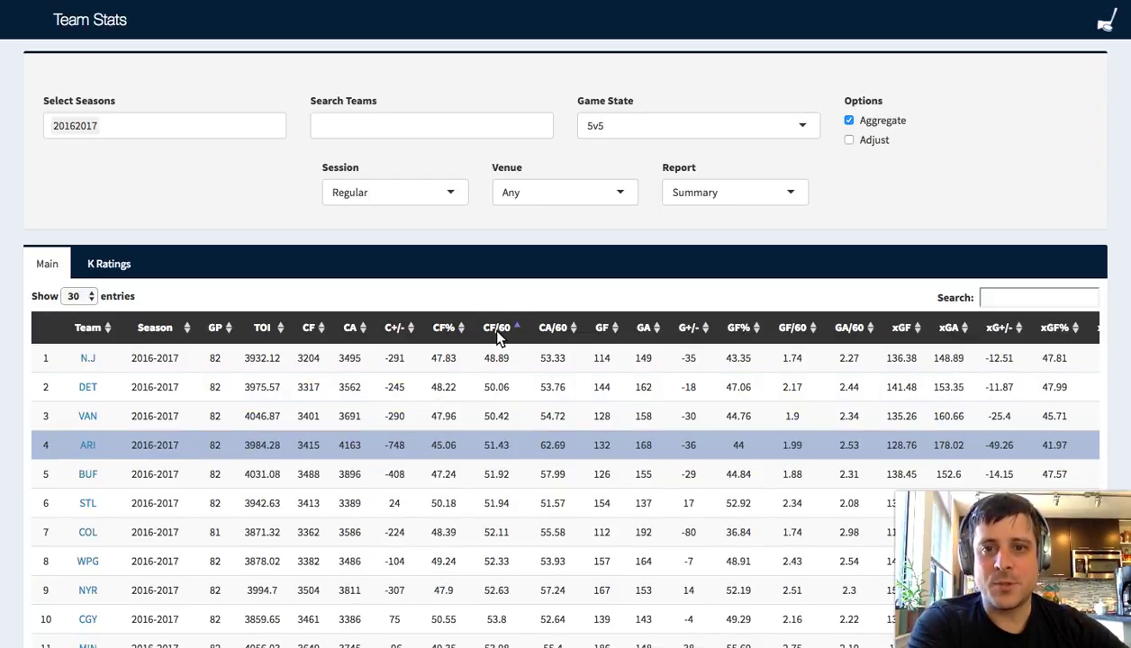
left_click(553, 330)
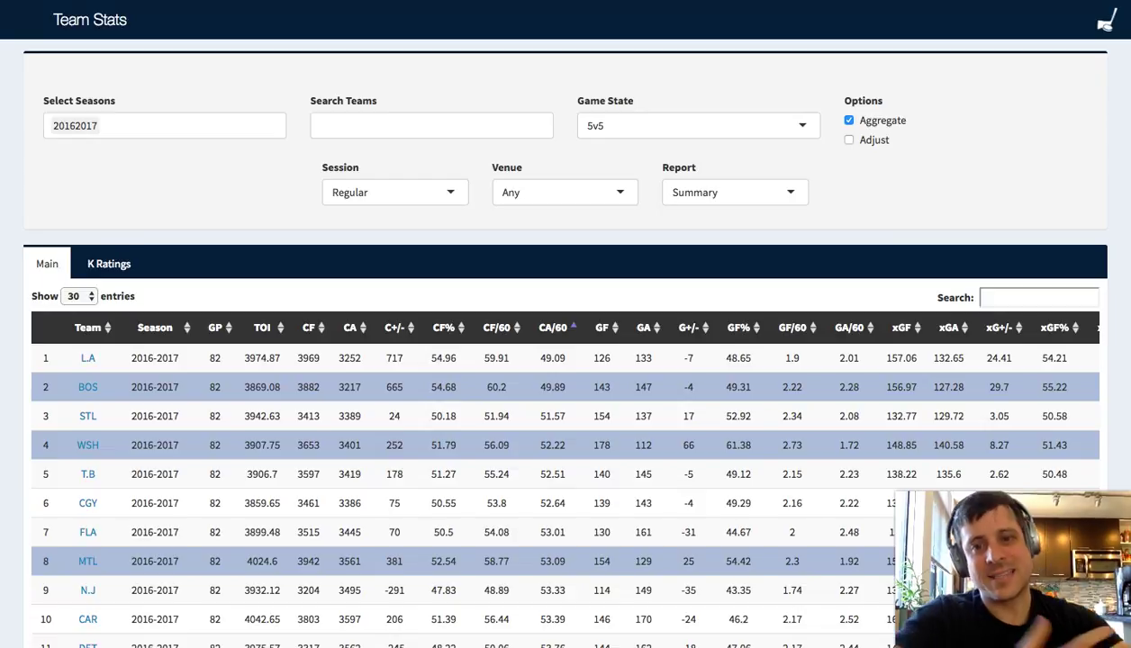
left_click(518, 331)
left_click(516, 330)
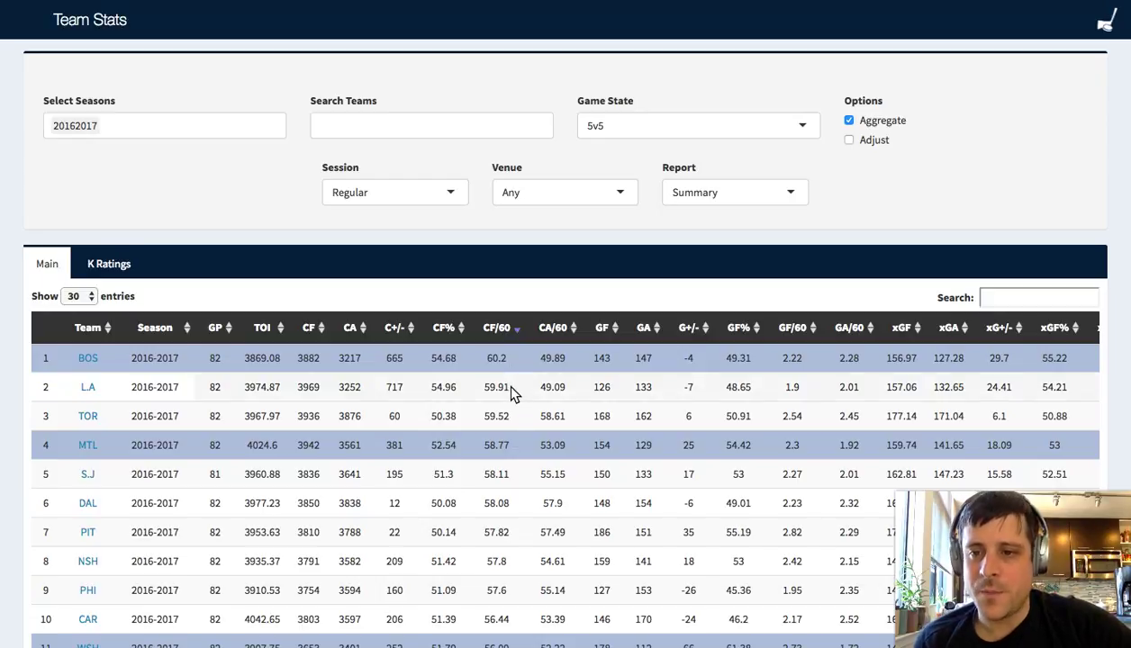
Step: Highlight TOR's CF/60 and CA/60 values and rank the teams by CA/60, ascending and finally descending
left_click_drag(510, 417, 480, 423)
left_click_drag(569, 422, 576, 419)
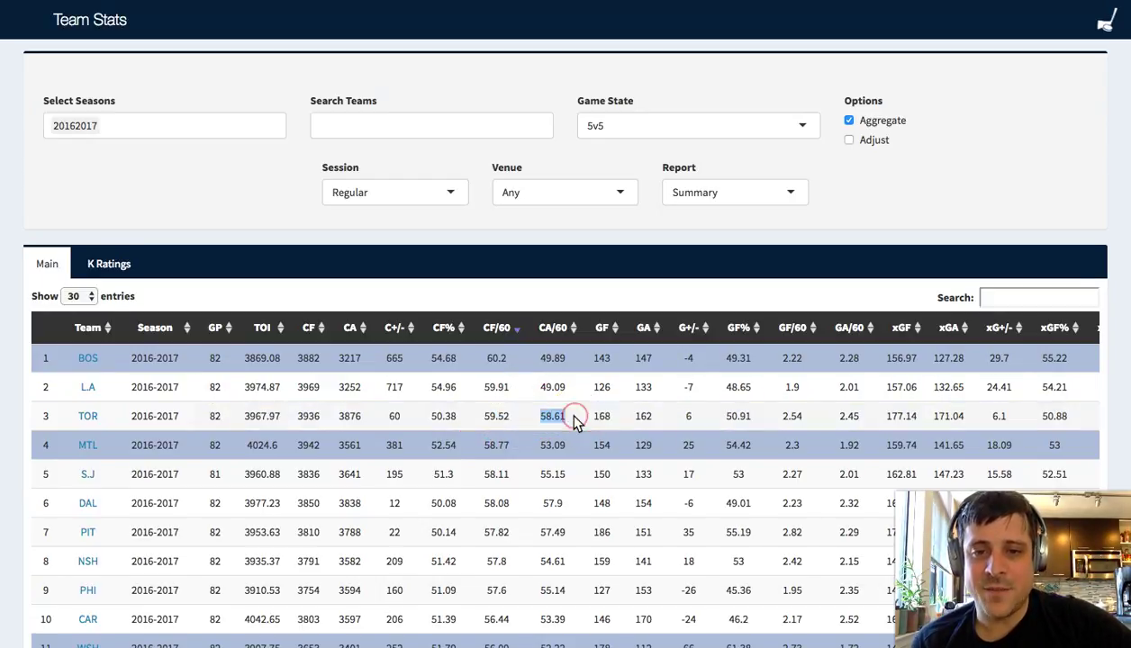
left_click(575, 329)
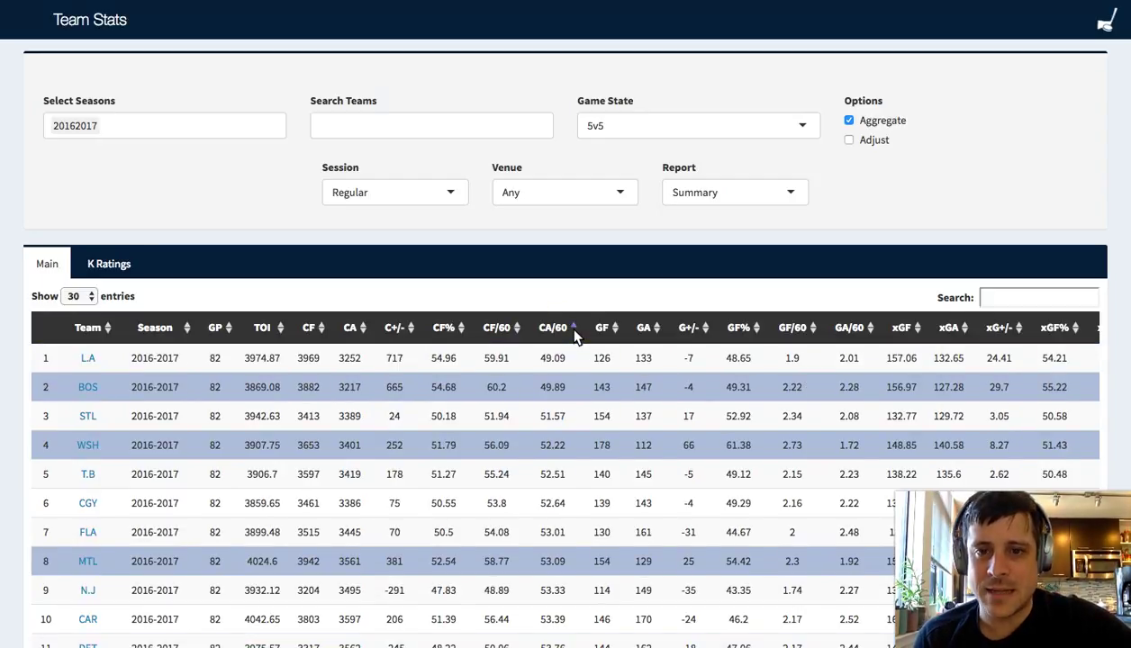
left_click(574, 330)
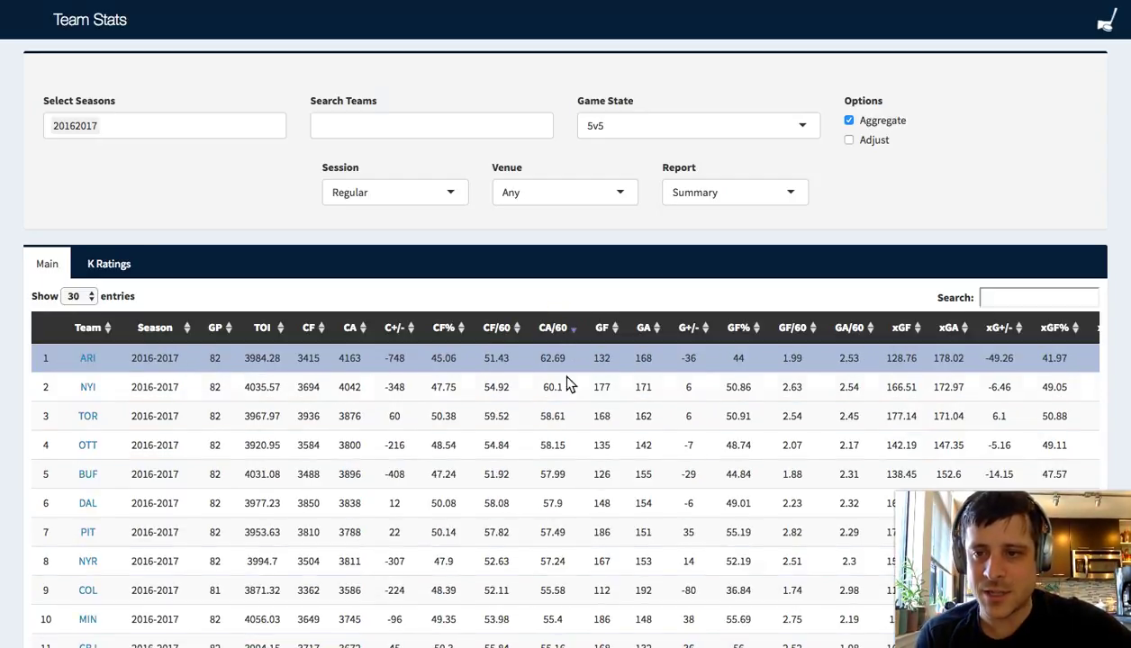
Step: Find "tor" on the page and compare the CA/60 values of TOR and PIT, highlighting the TOR row
scroll(568, 520, "down", 1)
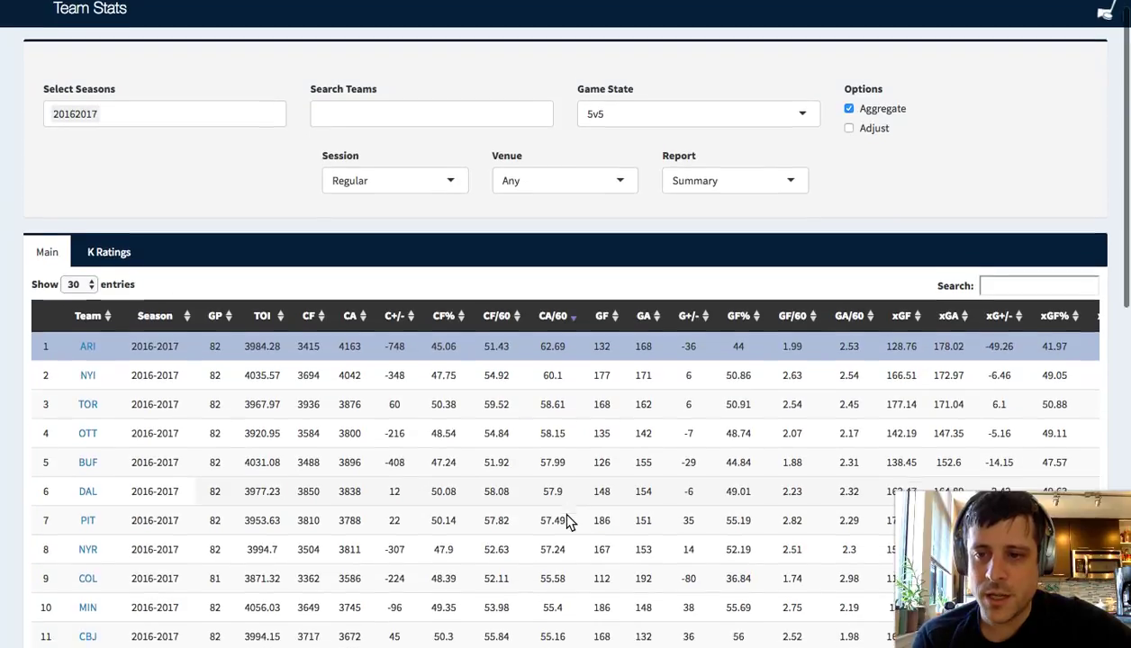
scroll(568, 523, "down", 1)
left_click(567, 636)
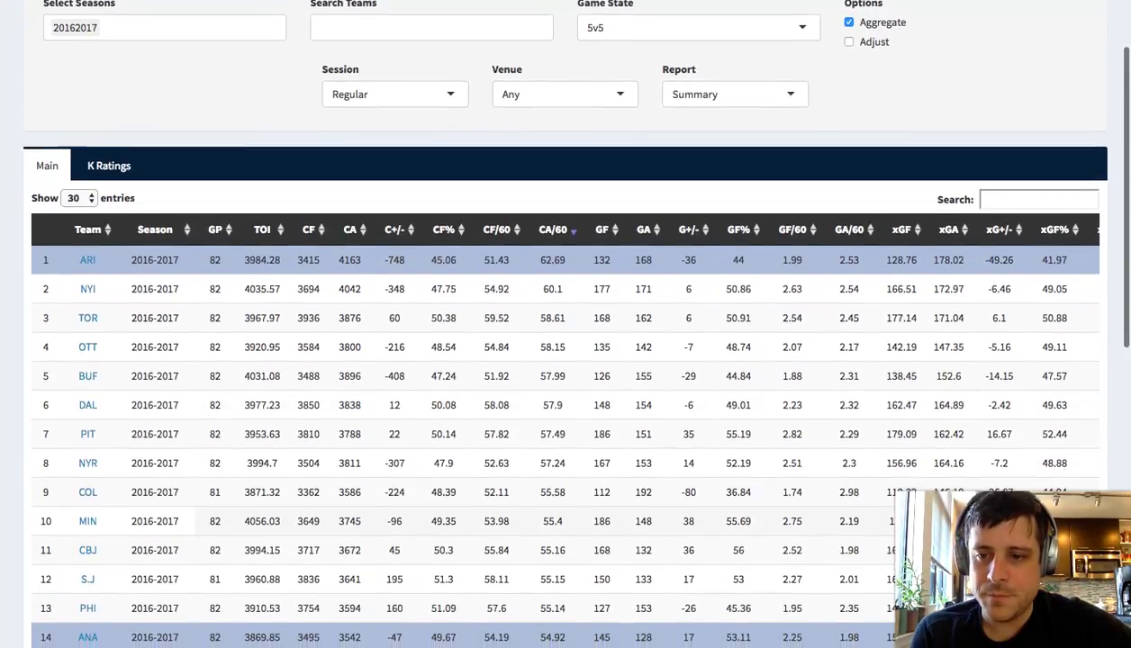
scroll(567, 635, "down", 2)
scroll(566, 360, "down", 1)
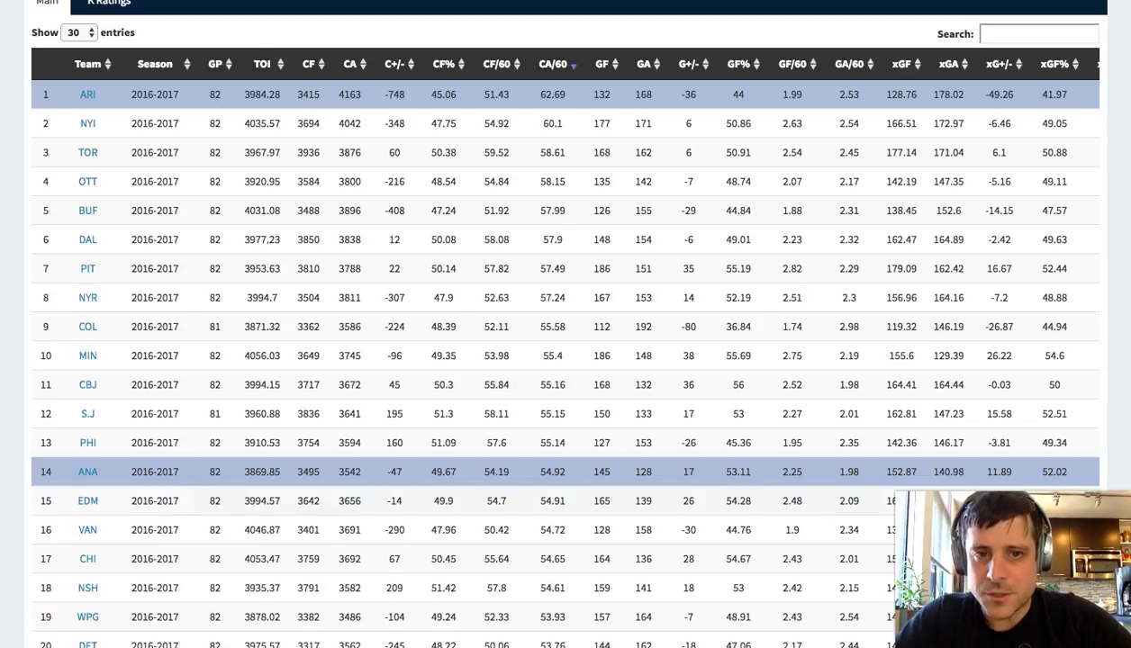
type("tor")
scroll(511, 331, "up", 3)
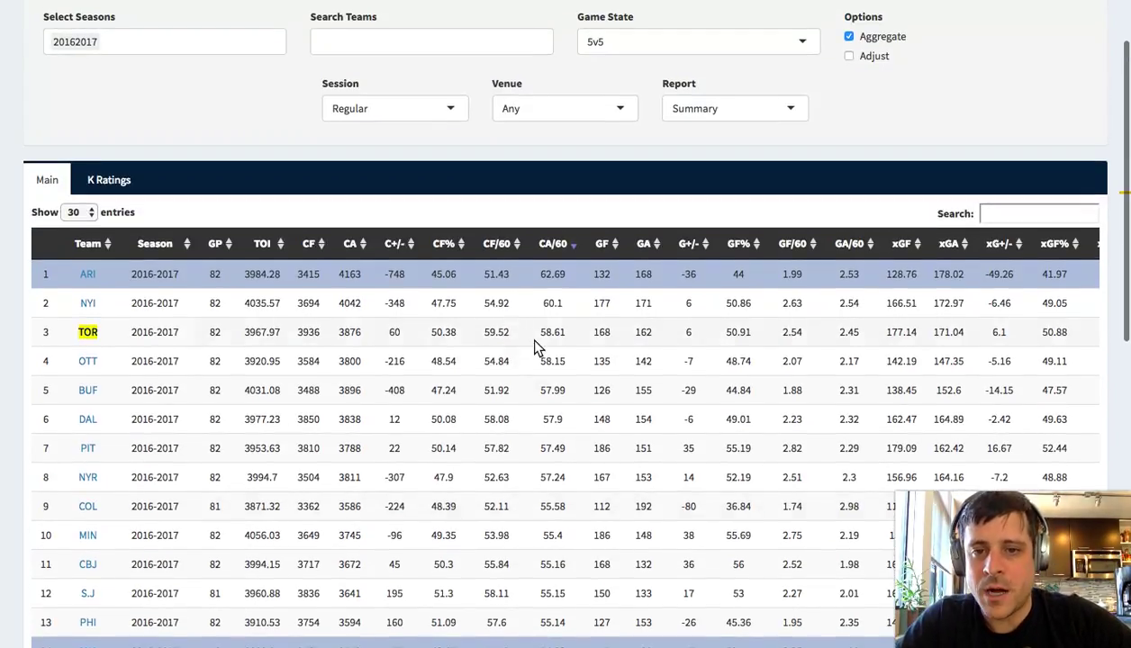
left_click_drag(533, 339, 576, 343)
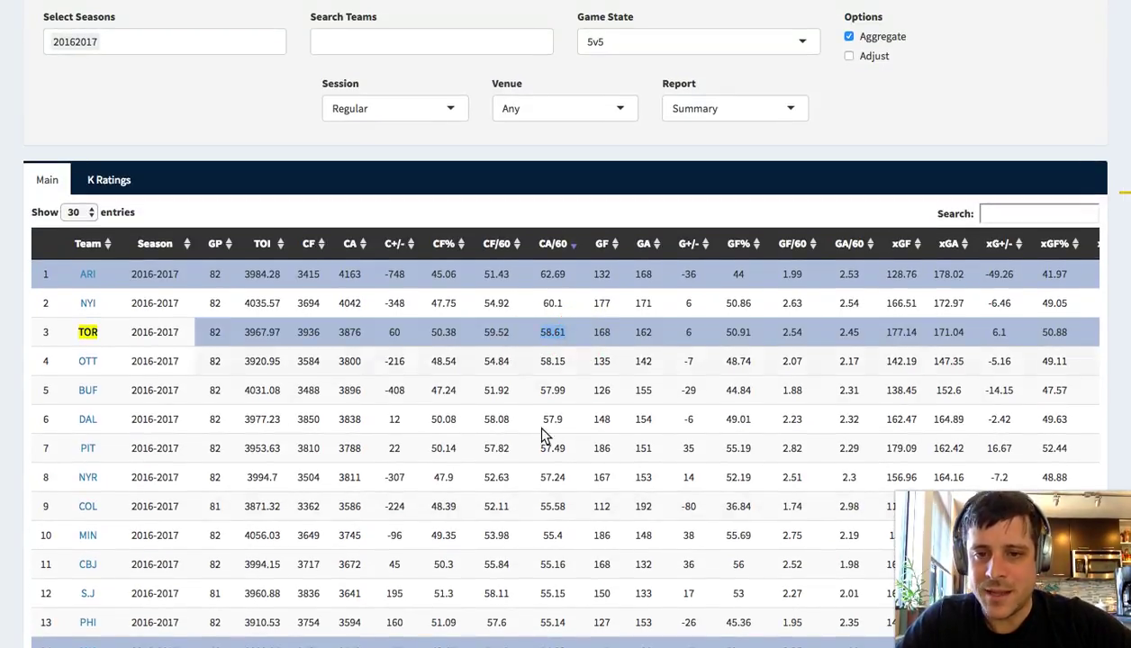
left_click(547, 454)
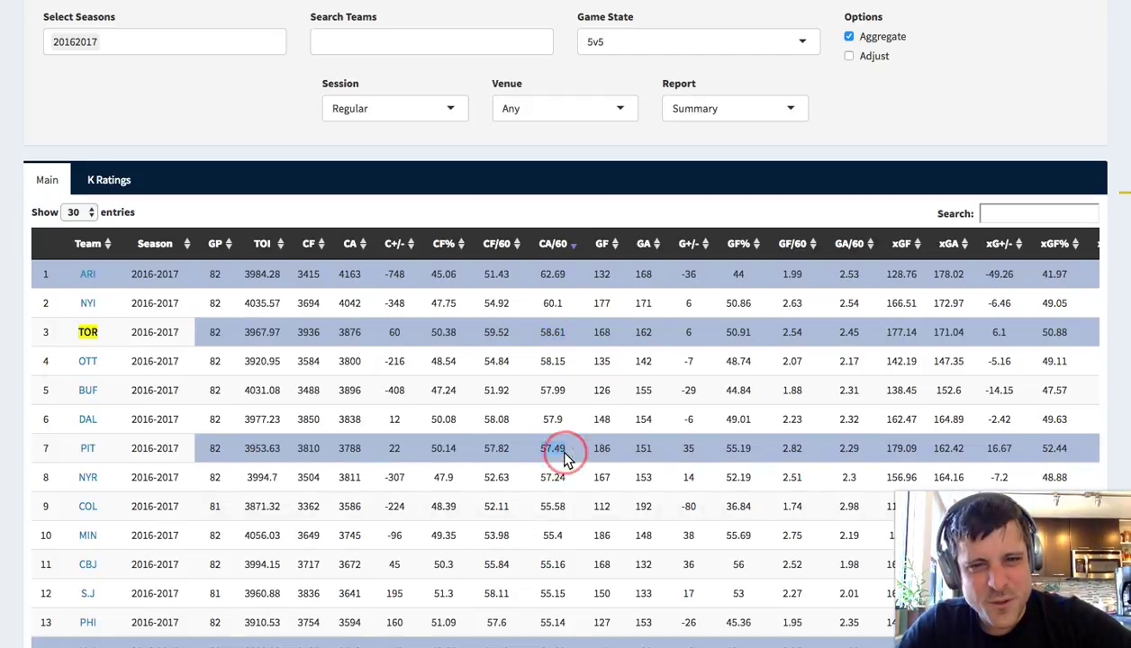
left_click(549, 450)
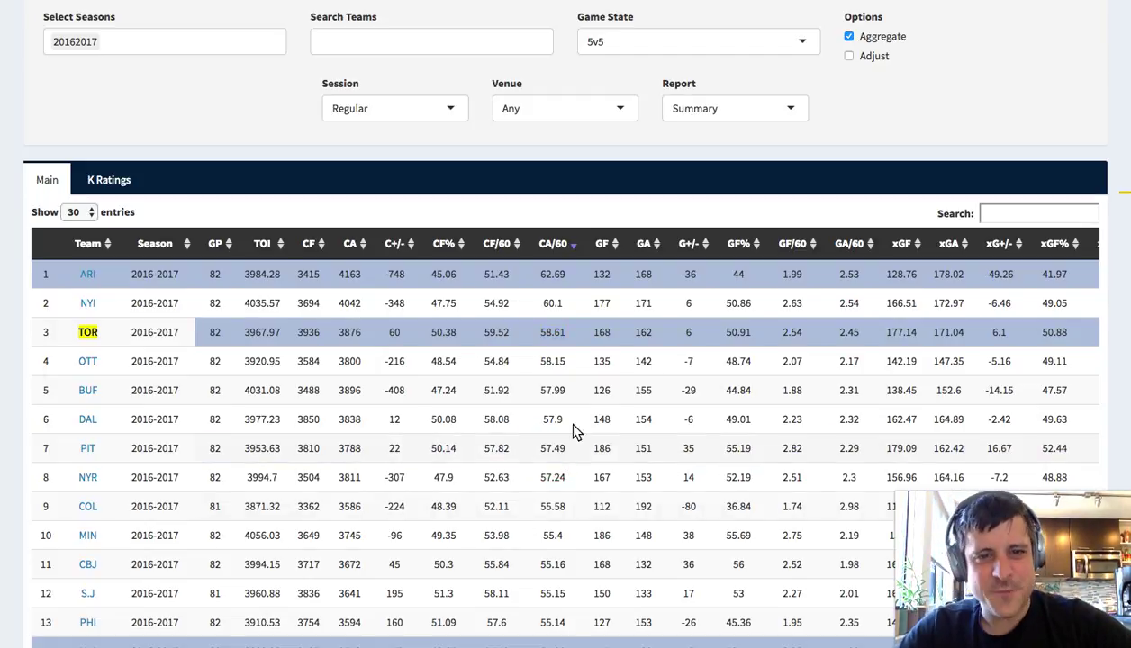
Step: Sort the table by GF in descending order and point out MIN's GF value
left_click(615, 243)
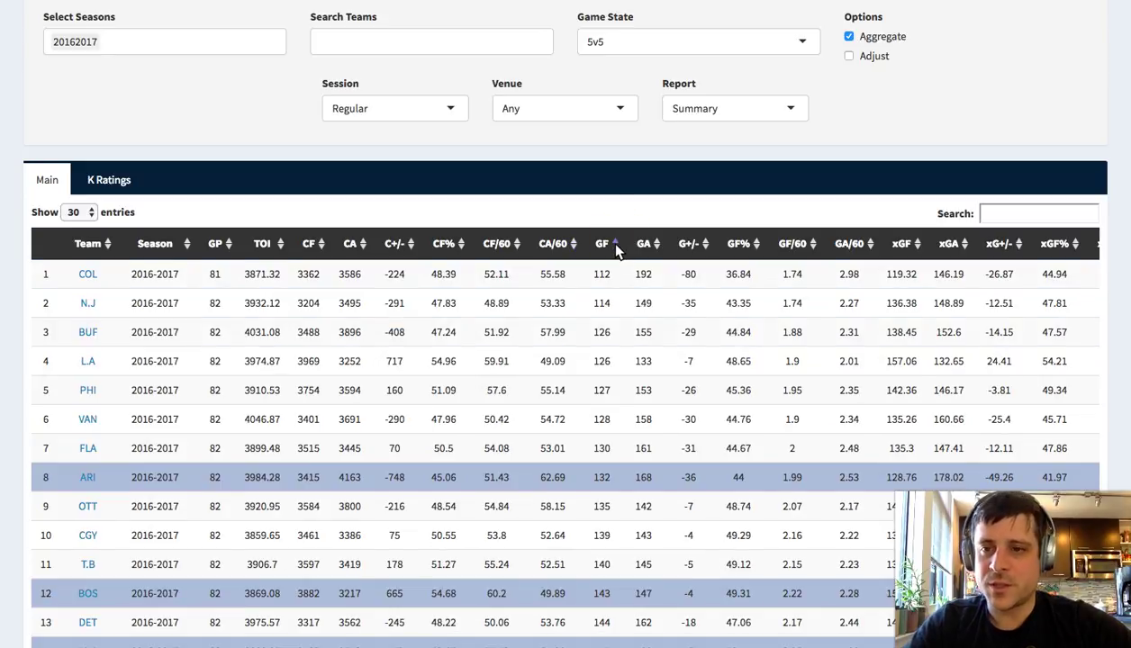
scroll(608, 353, "up", 1)
left_click(603, 327)
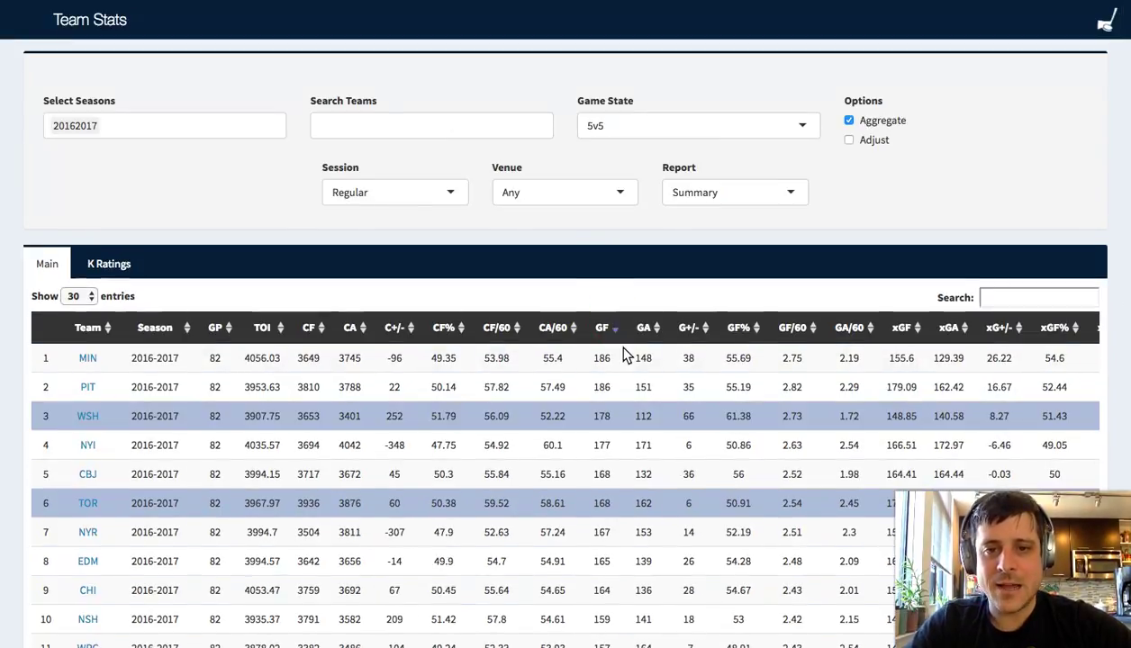
left_click_drag(606, 360, 583, 363)
left_click(598, 360)
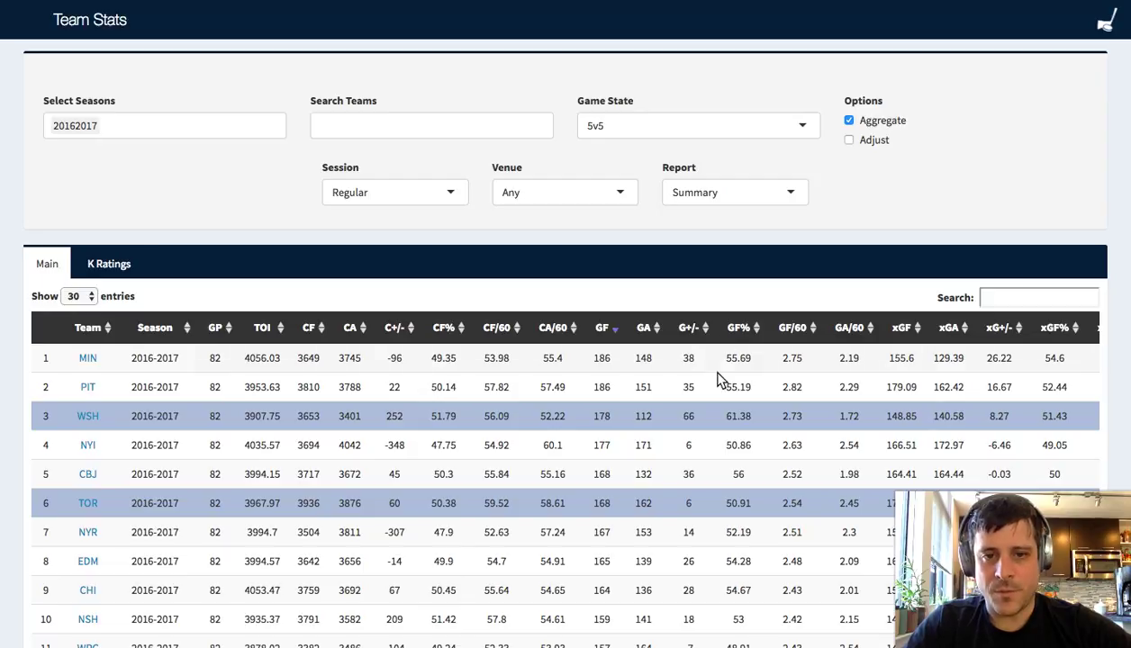
Step: Rank the teams by G+/- ascending to point out COL, and descending to highlight WSH's G+/- value
left_click(706, 328)
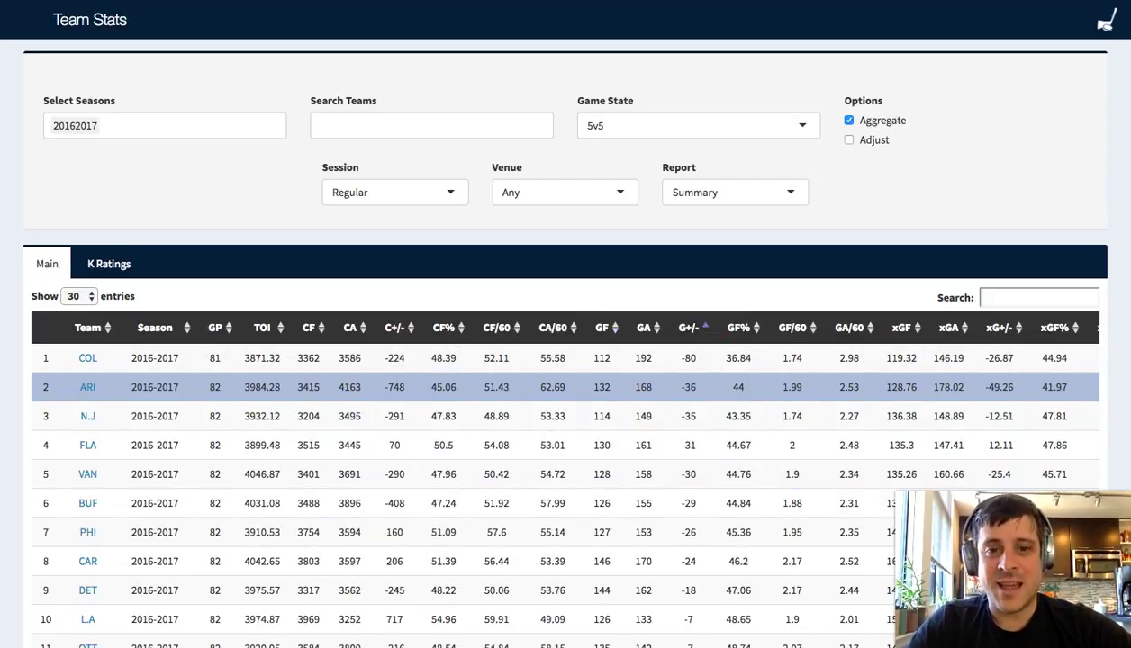
left_click(102, 356)
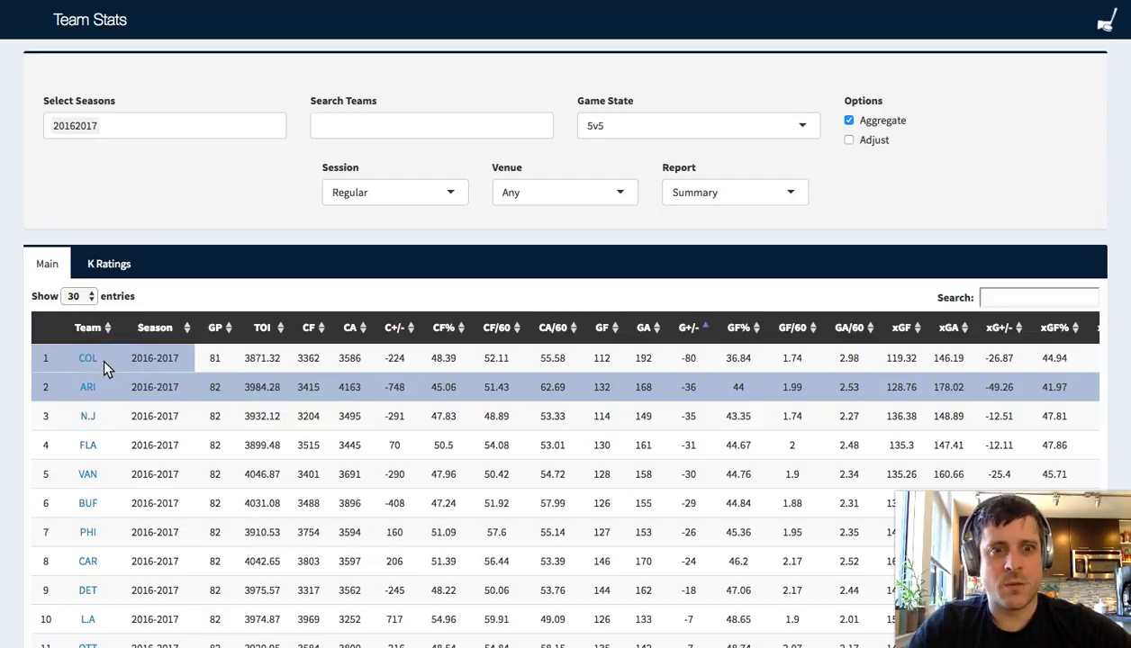
left_click(711, 327)
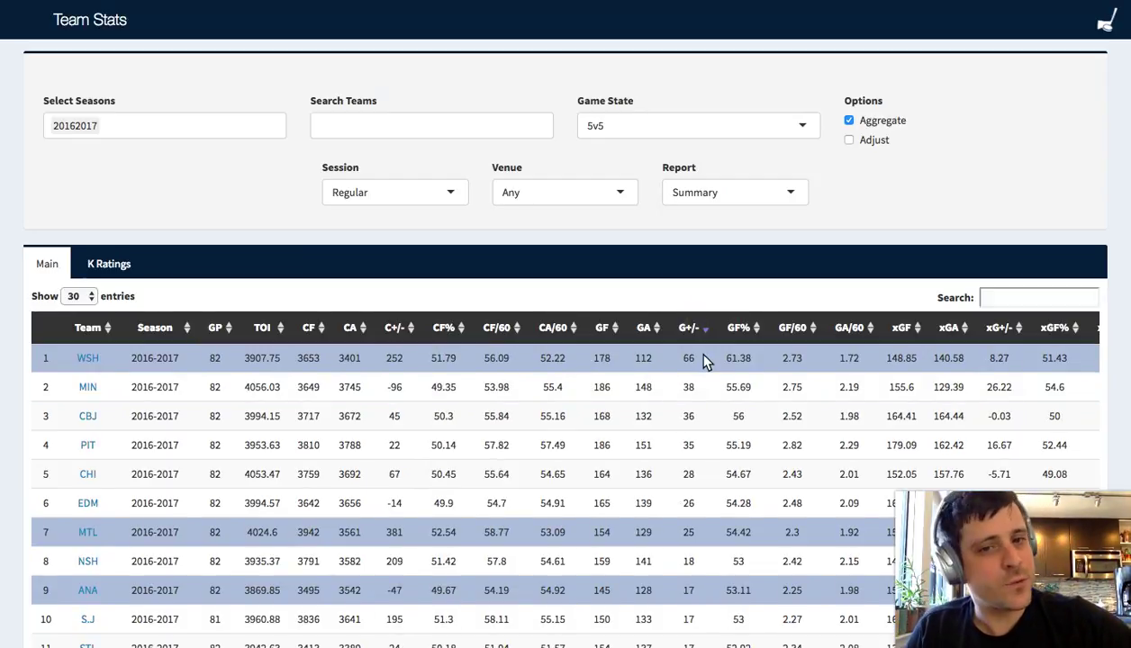
double_click(687, 360)
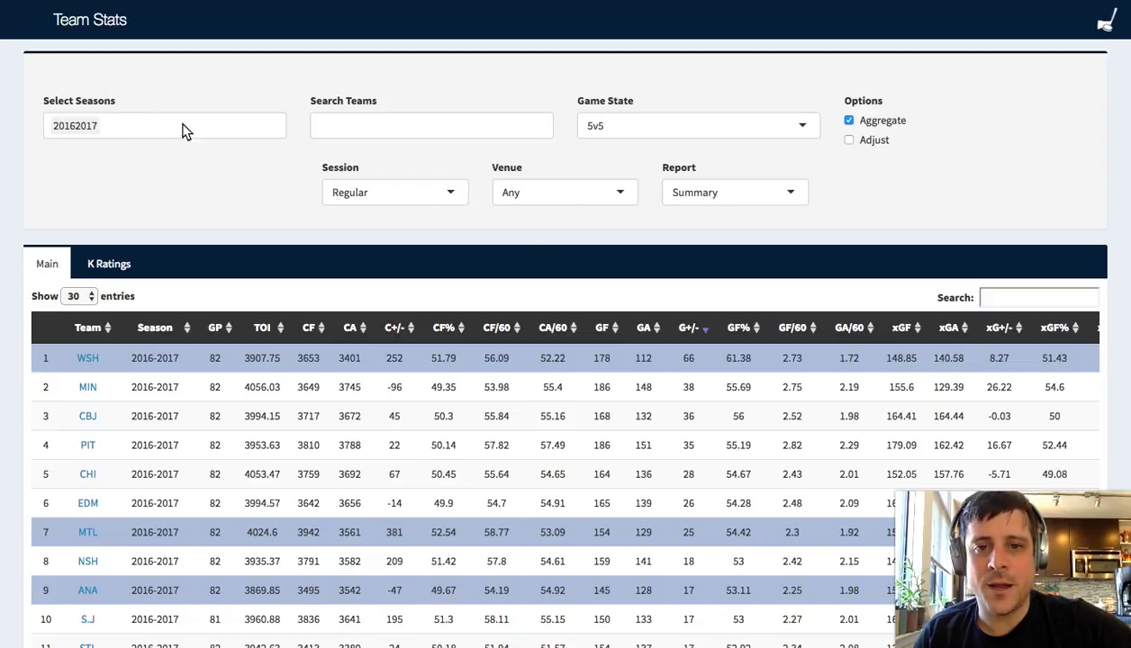
double_click(689, 362)
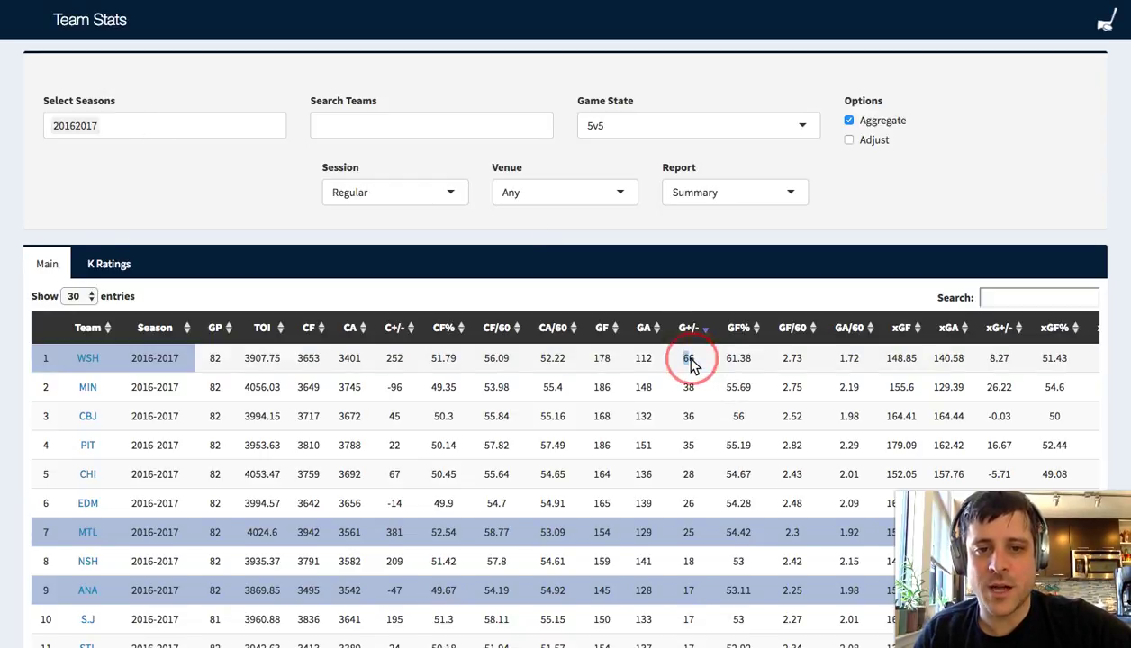
Step: Add every season from 20152016 back to 20072008 to the season filter and turn off Aggregate
left_click(165, 132)
left_click(157, 159)
left_click(158, 160)
left_click(157, 159)
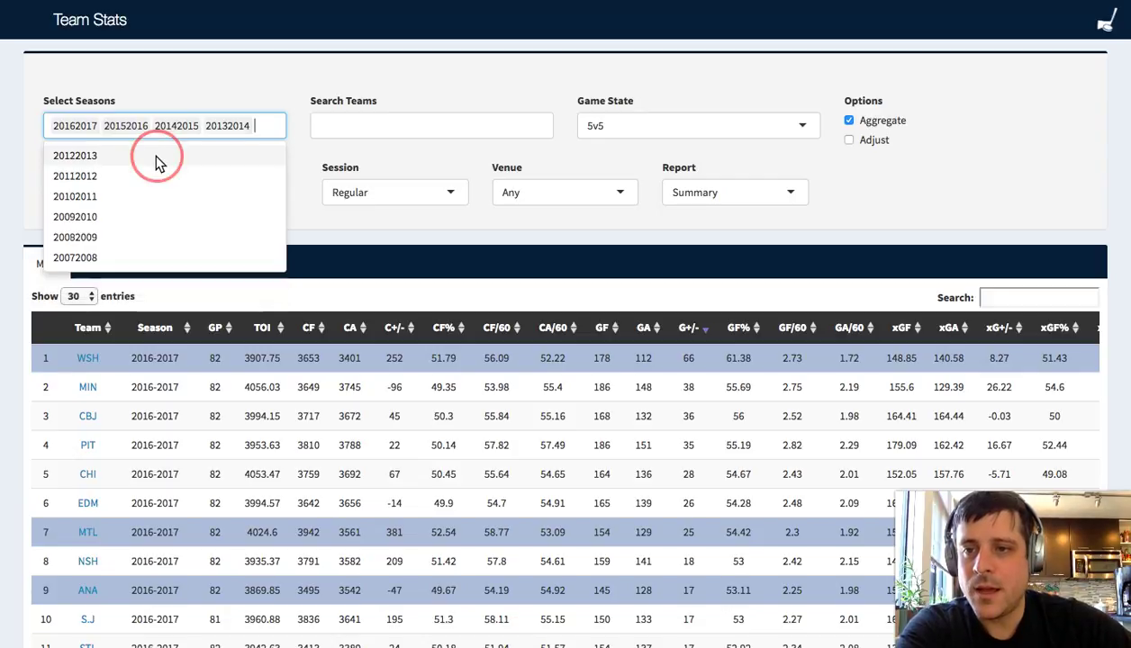
left_click(157, 160)
left_click(157, 174)
left_click(149, 194)
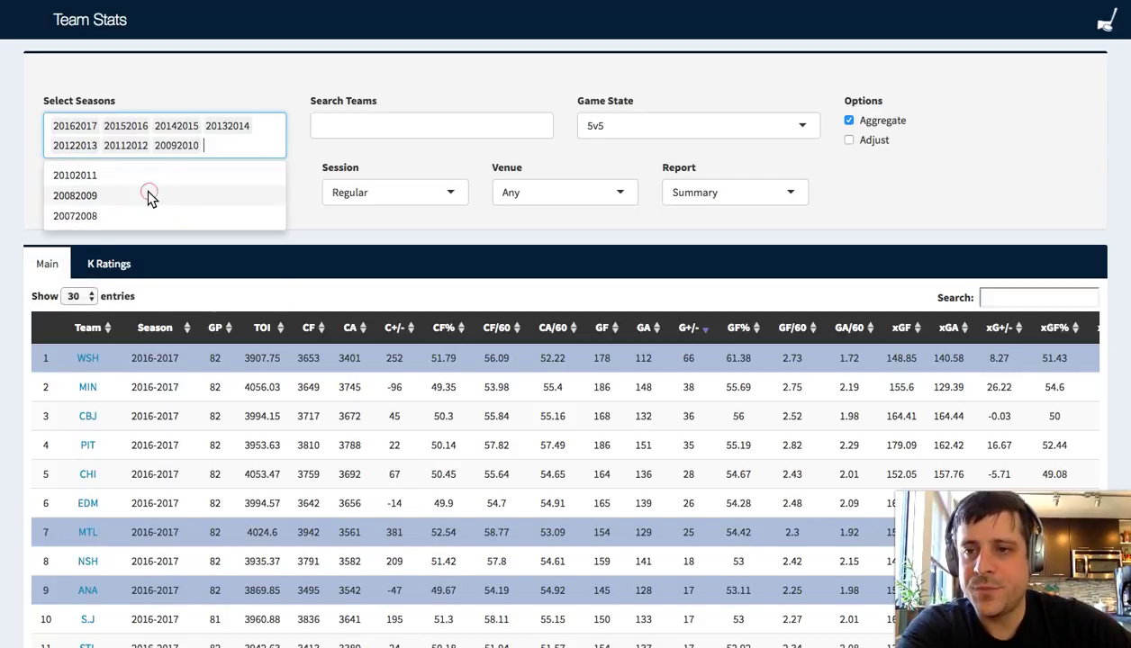
left_click(149, 178)
left_click(148, 179)
left_click(142, 192)
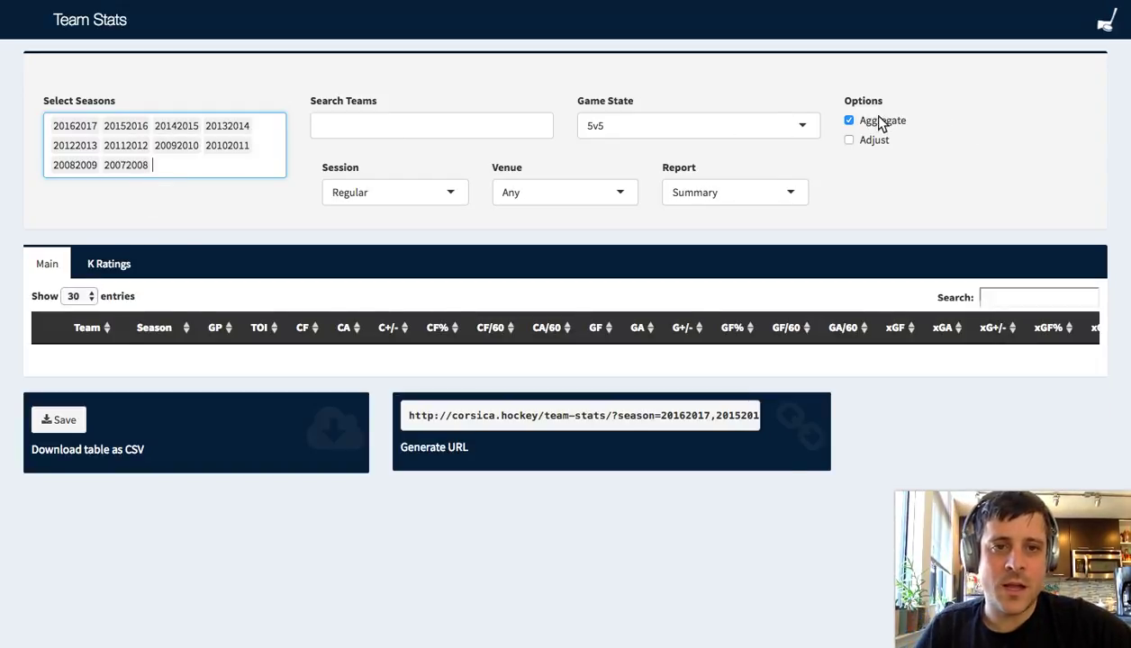
left_click(881, 125)
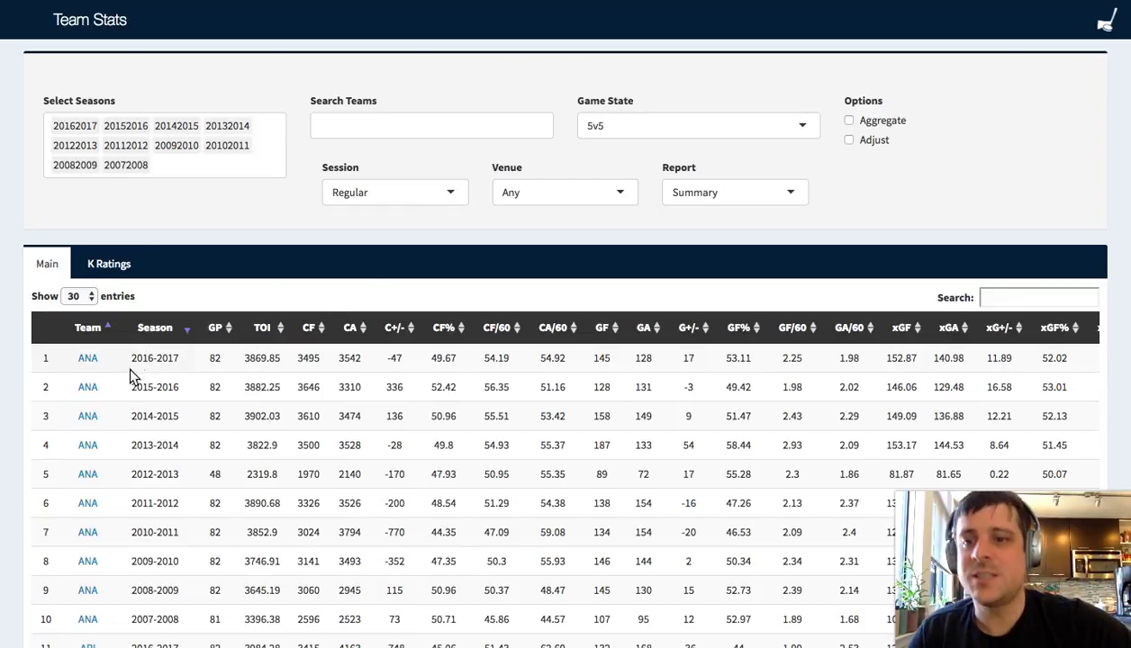
Step: Rank the team seasons by G+/- descending, highlighting the 2016-2017 WSH row, and by GF% descending
left_click(692, 328)
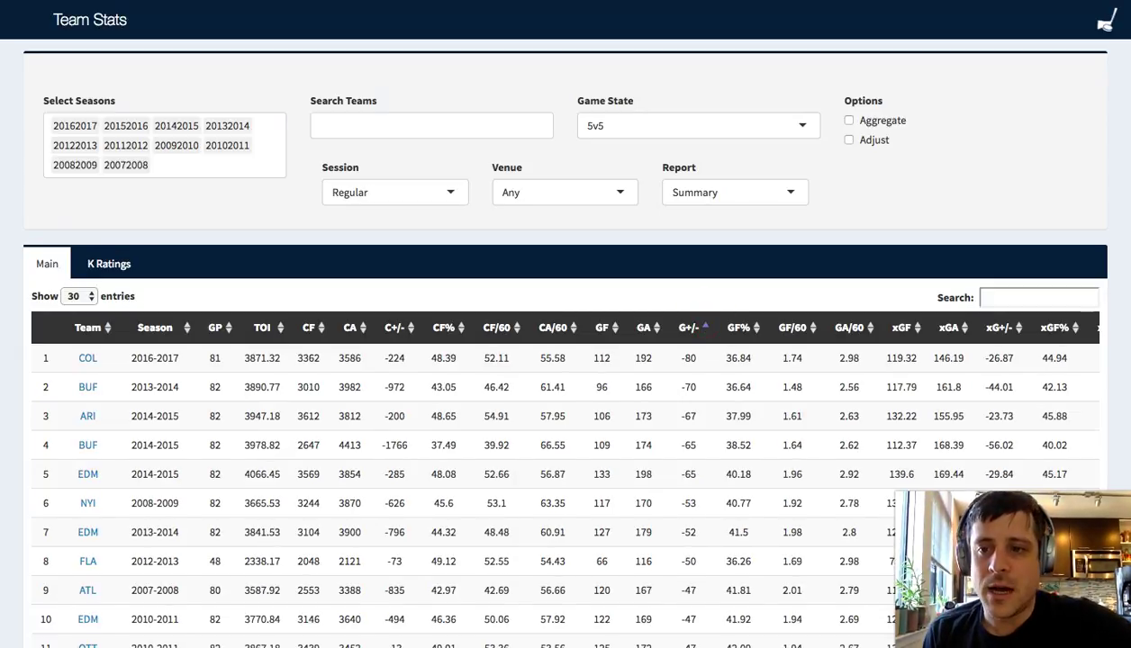
left_click(693, 328)
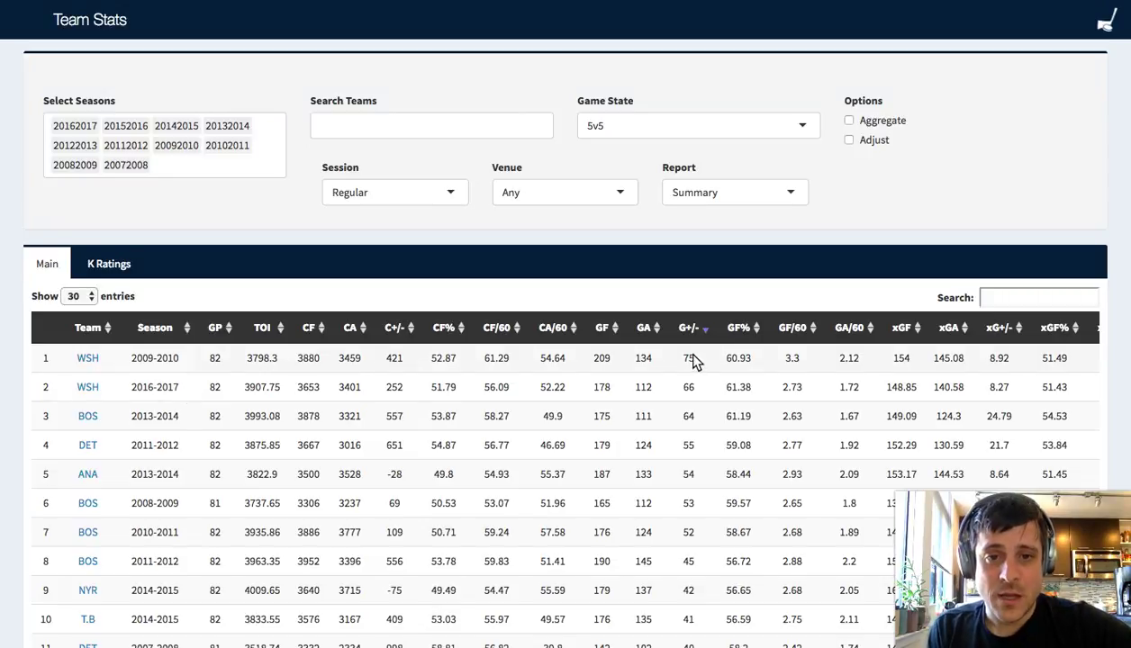
double_click(705, 391)
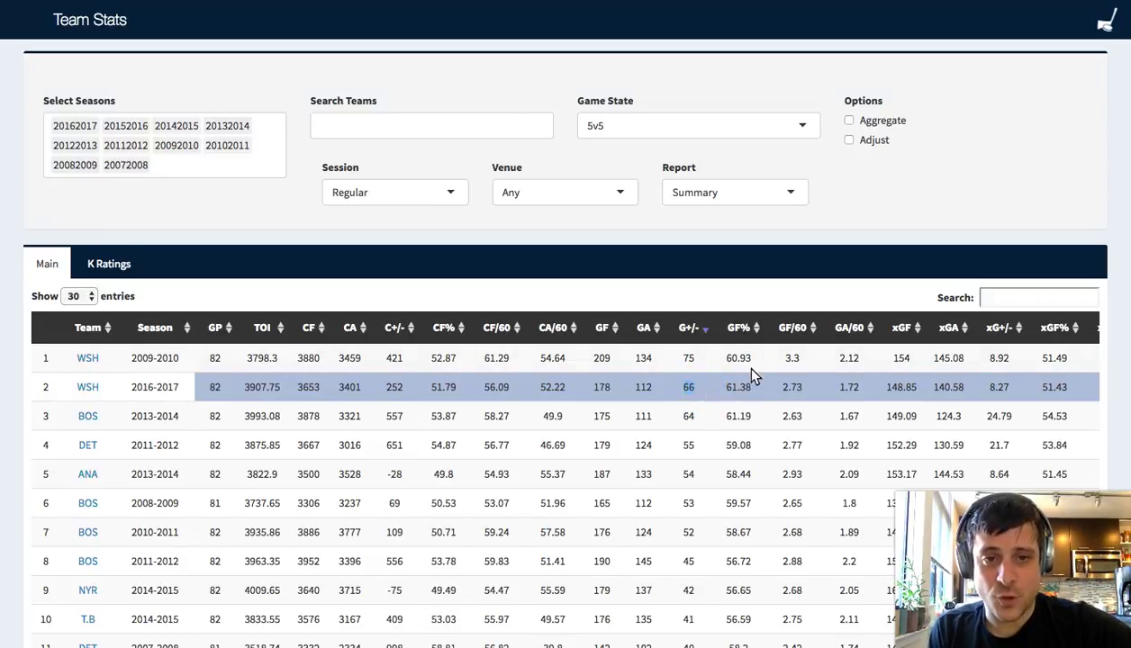
left_click(754, 328)
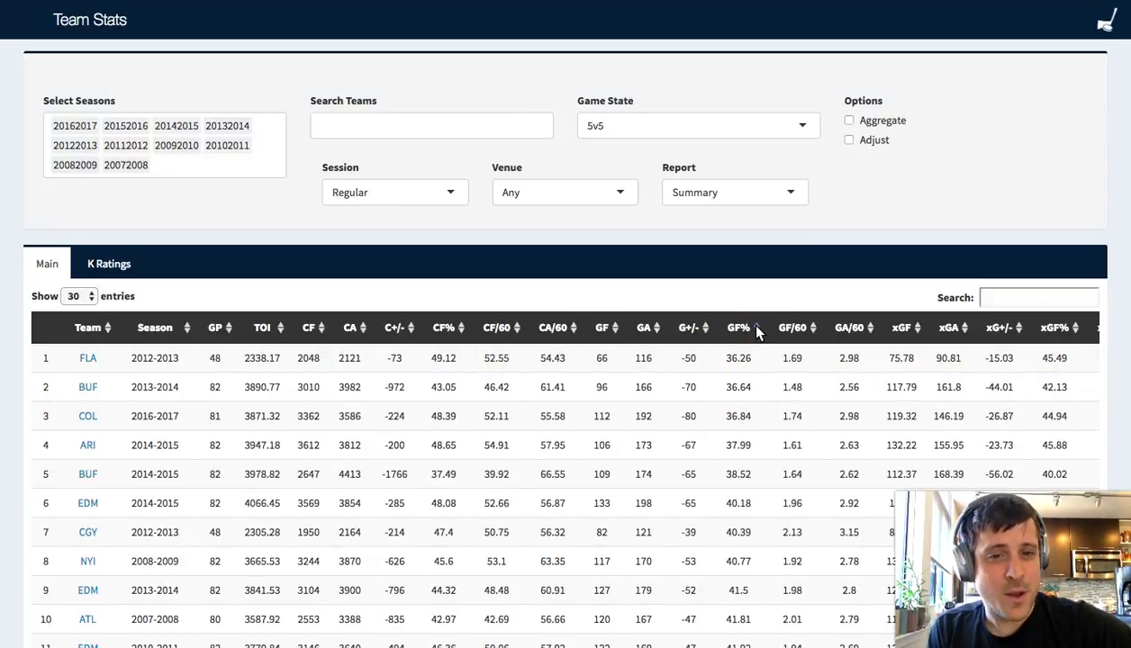
left_click(753, 328)
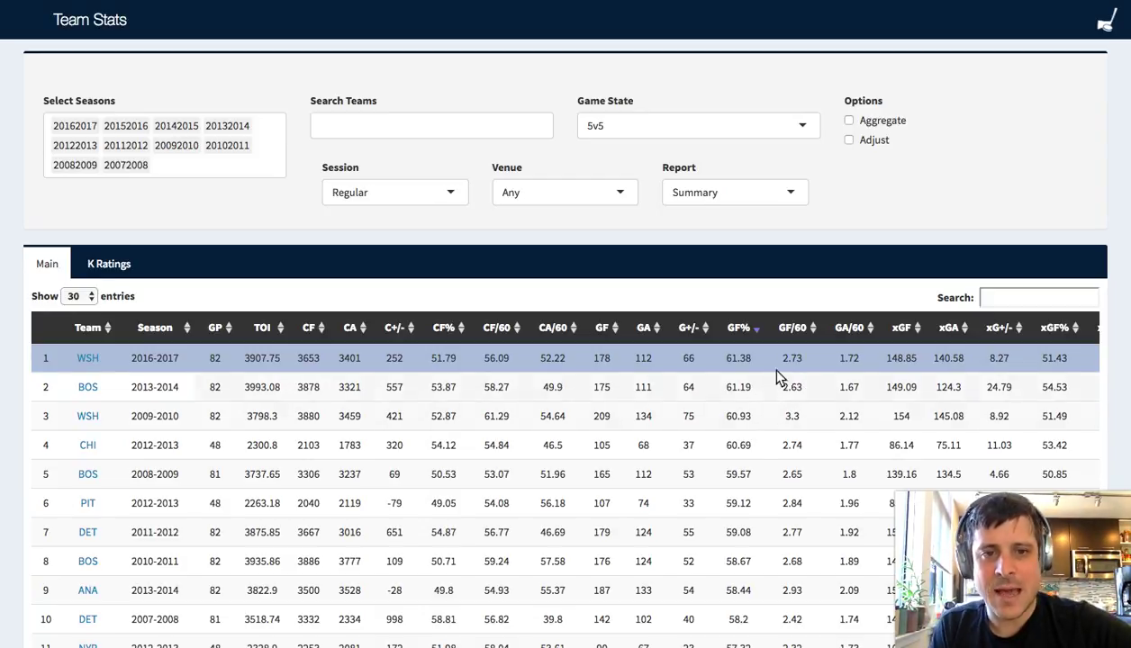
Step: Remove all seasons except 20162017 from the season filter and turn Aggregate back on
left_click(223, 176)
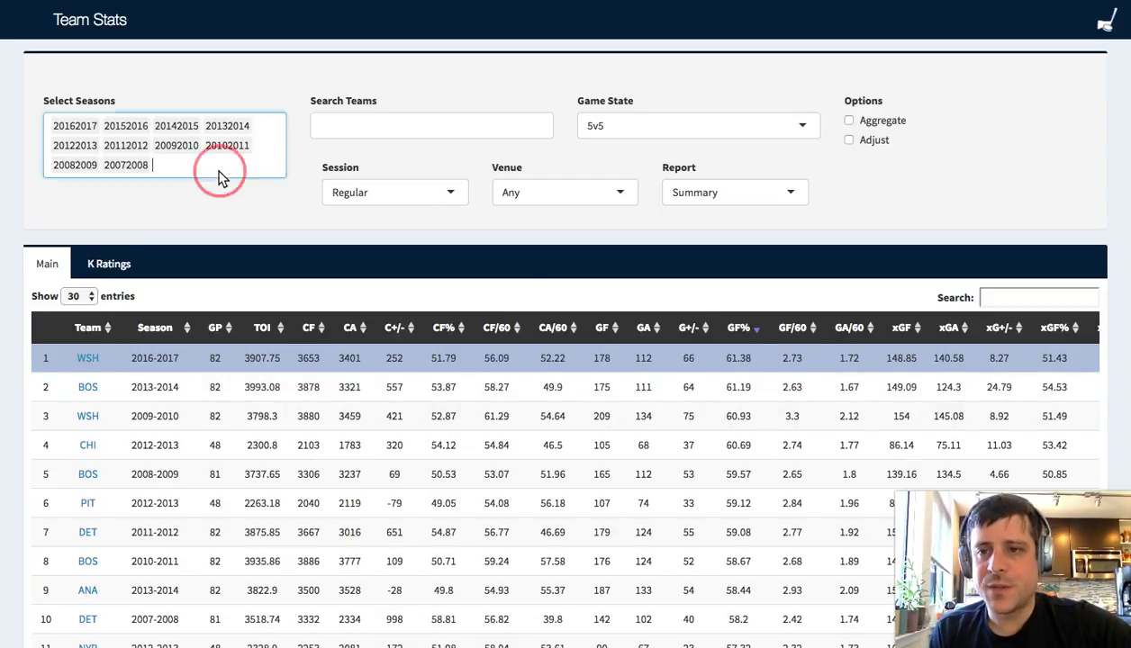
key("BackSpace")
key("BackSpace")
key("BackSpace")
key("BackSpace")
key("BackSpace")
key("BackSpace")
key("BackSpace")
key("BackSpace")
key("BackSpace")
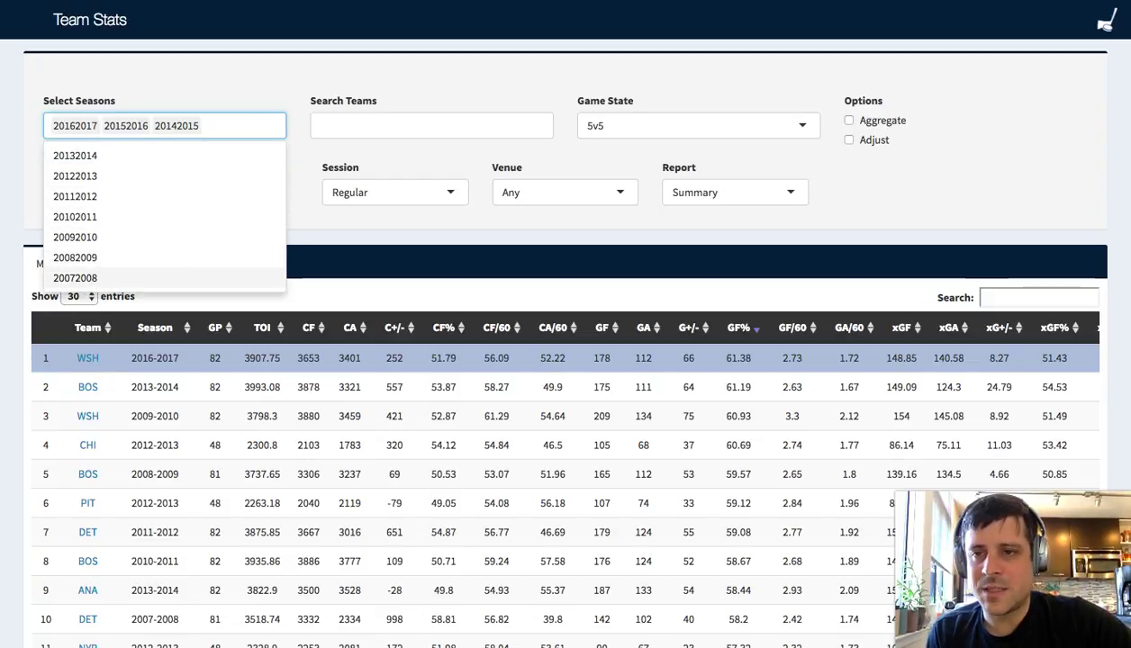
key("Return")
key("BackSpace")
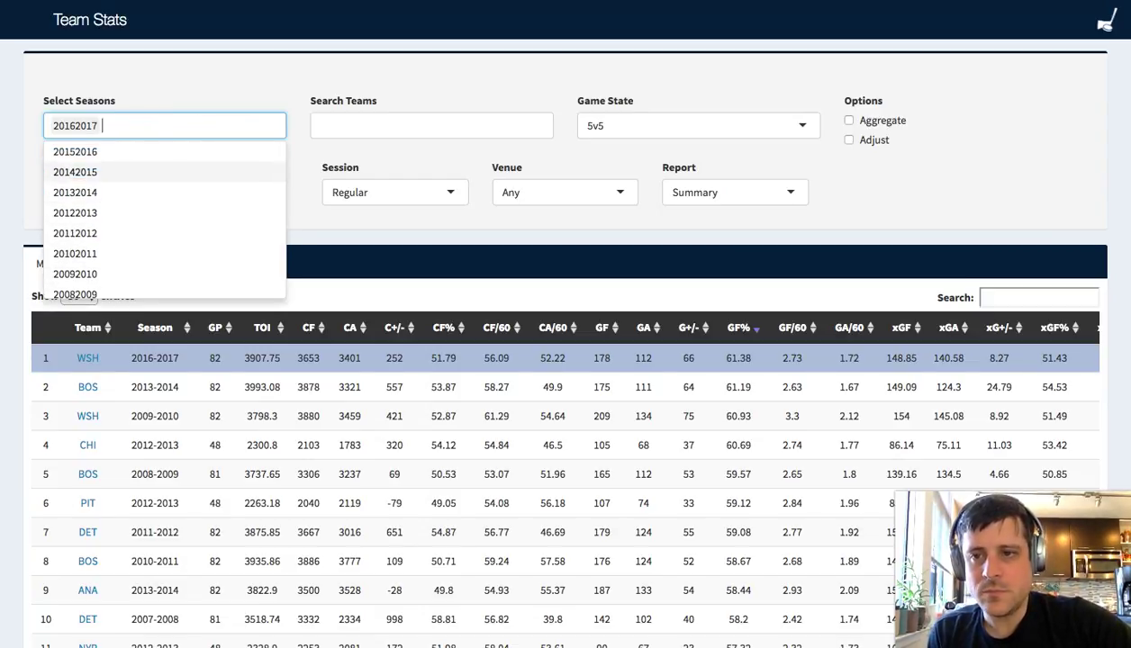
left_click(428, 68)
left_click(887, 119)
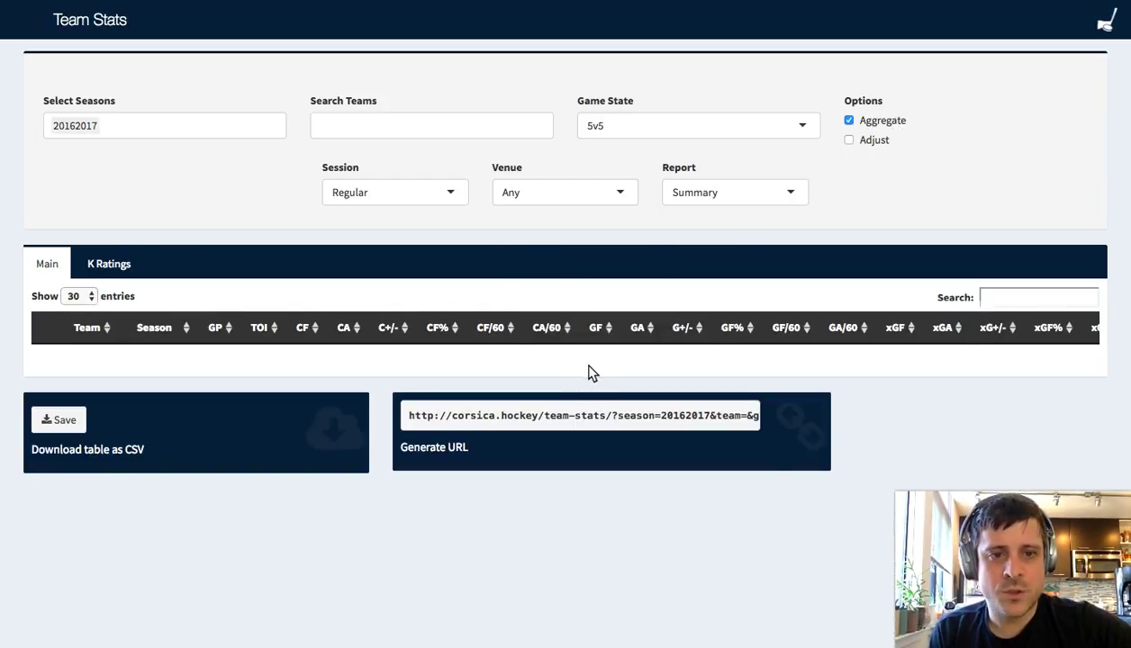
Step: Sort the table by xGF/60 in descending order and compare TOR's xGF/60 and xGA/60 values
scroll(732, 366, "right", 10)
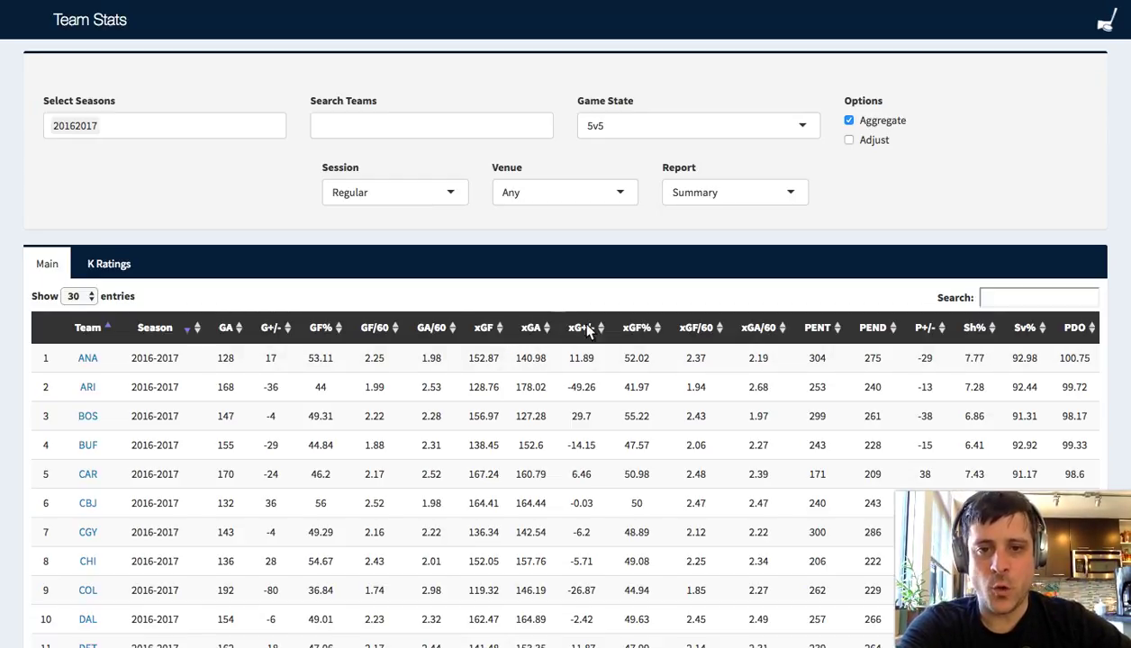
left_click(719, 330)
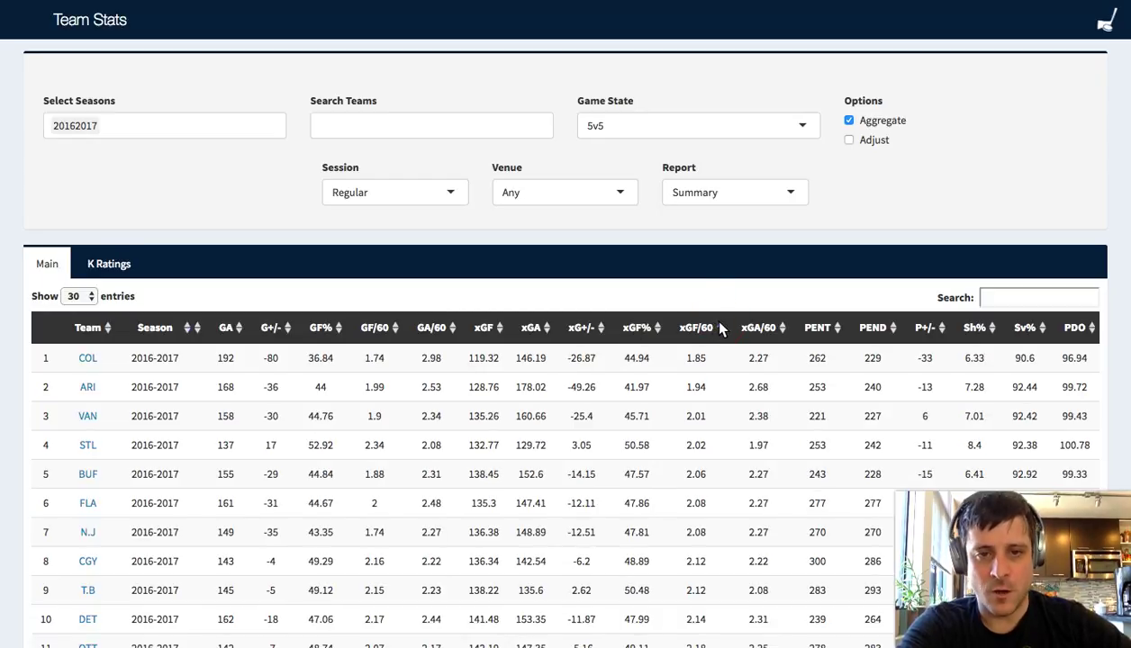
left_click(718, 330)
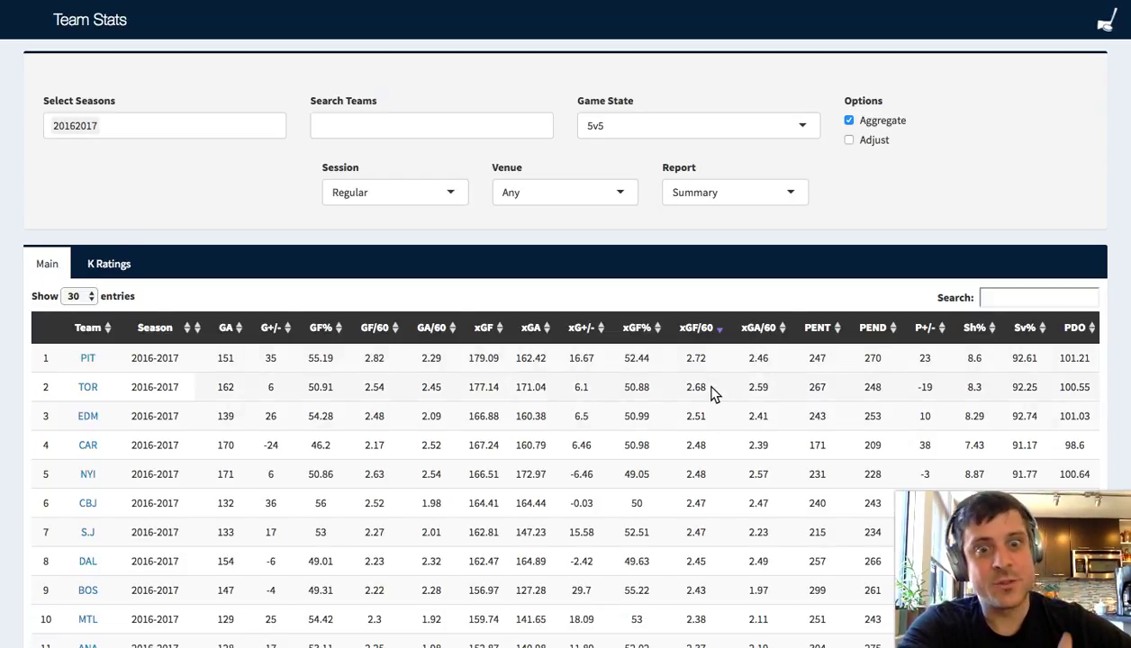
left_click_drag(688, 393, 755, 382)
left_click(759, 376)
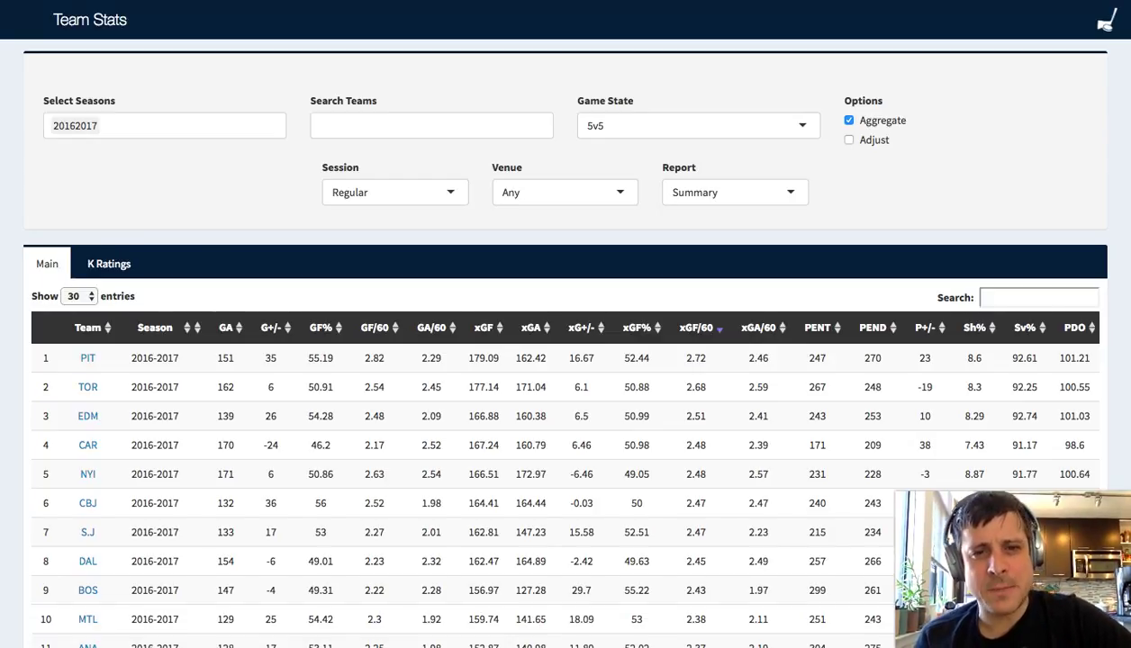
Step: Sort the team table by xGA/60 in ascending order and highlight MIN's xGA/60 value
left_click(763, 328)
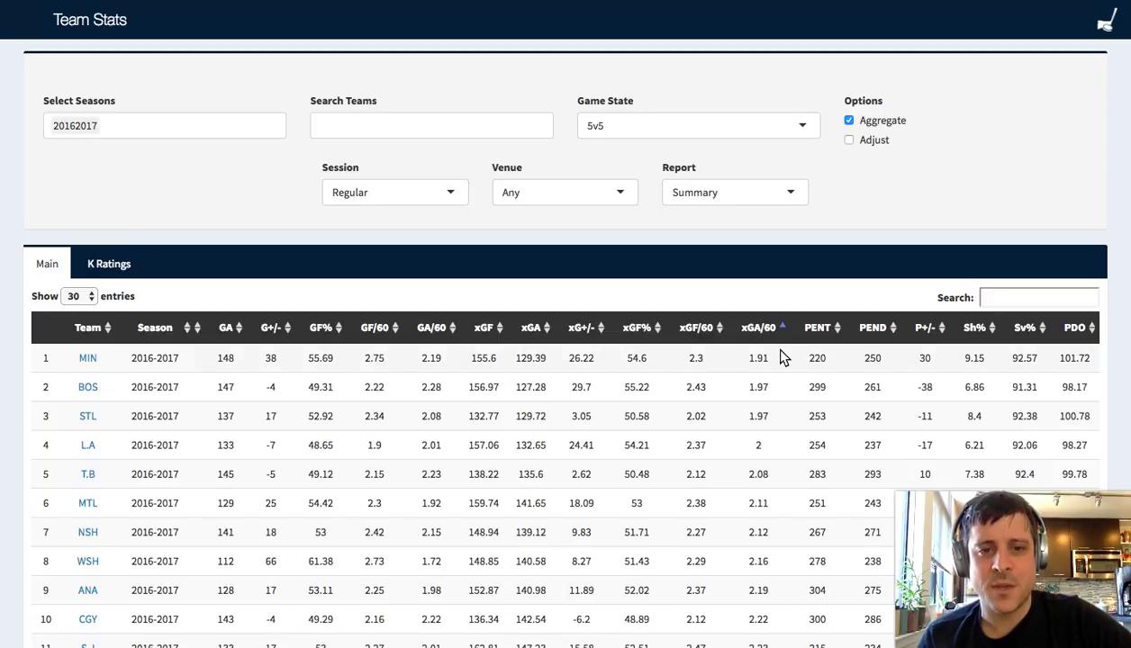
left_click_drag(771, 358, 757, 360)
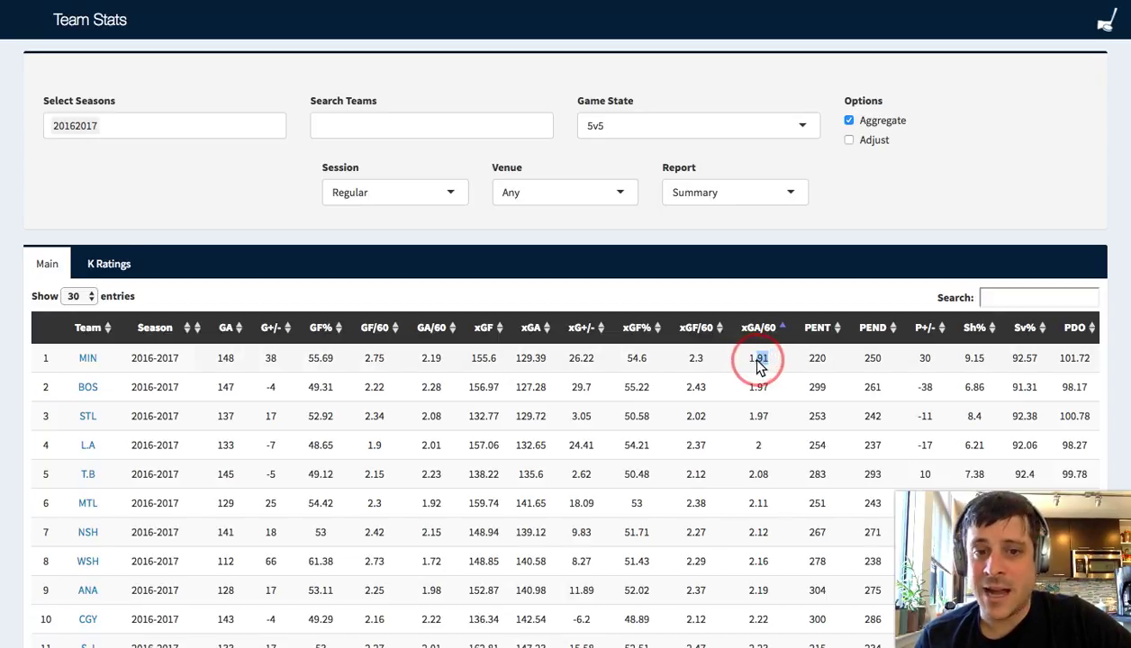
left_click(760, 365)
left_click(759, 365)
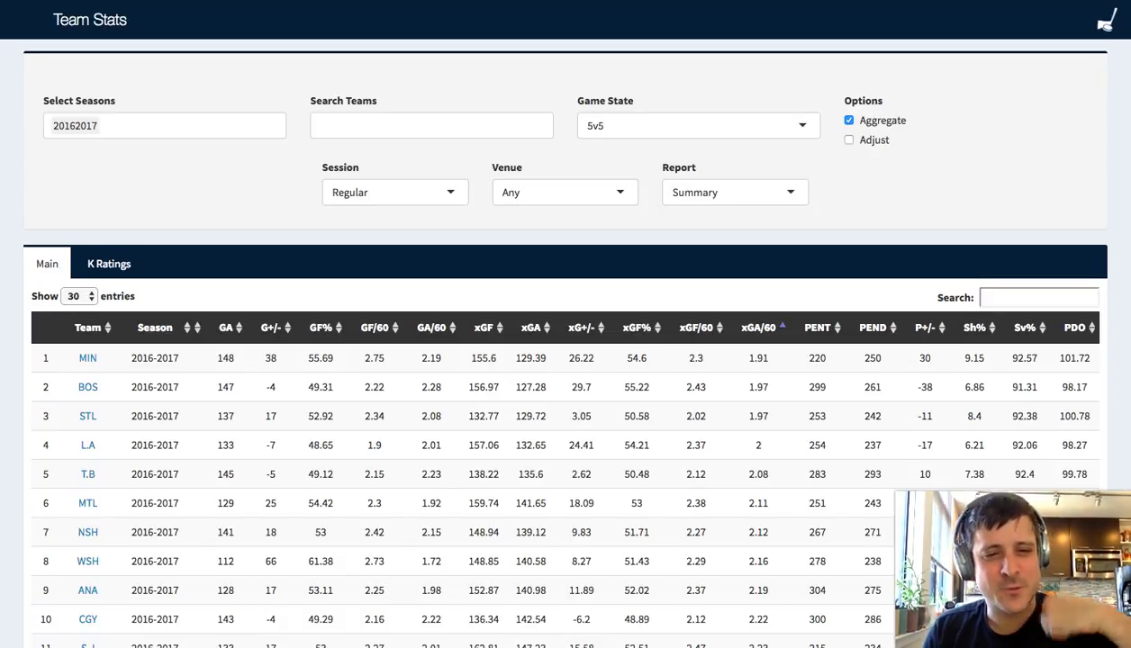
Step: Rank the teams by P+/- in both directions, ending in ascending order
left_click(942, 328)
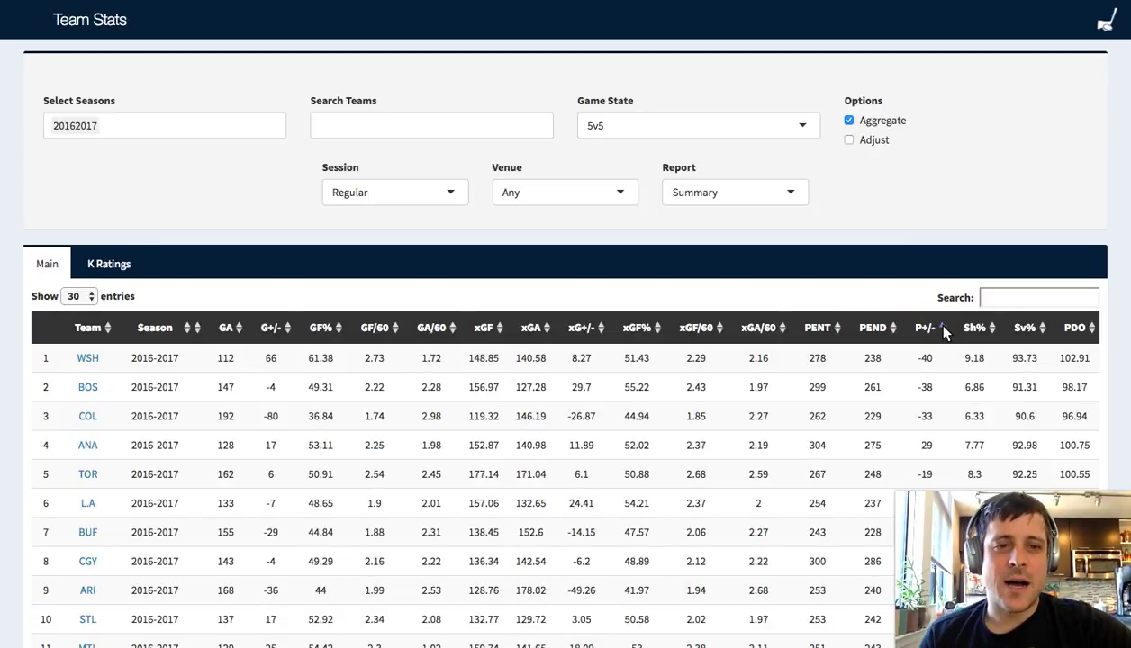
left_click(943, 328)
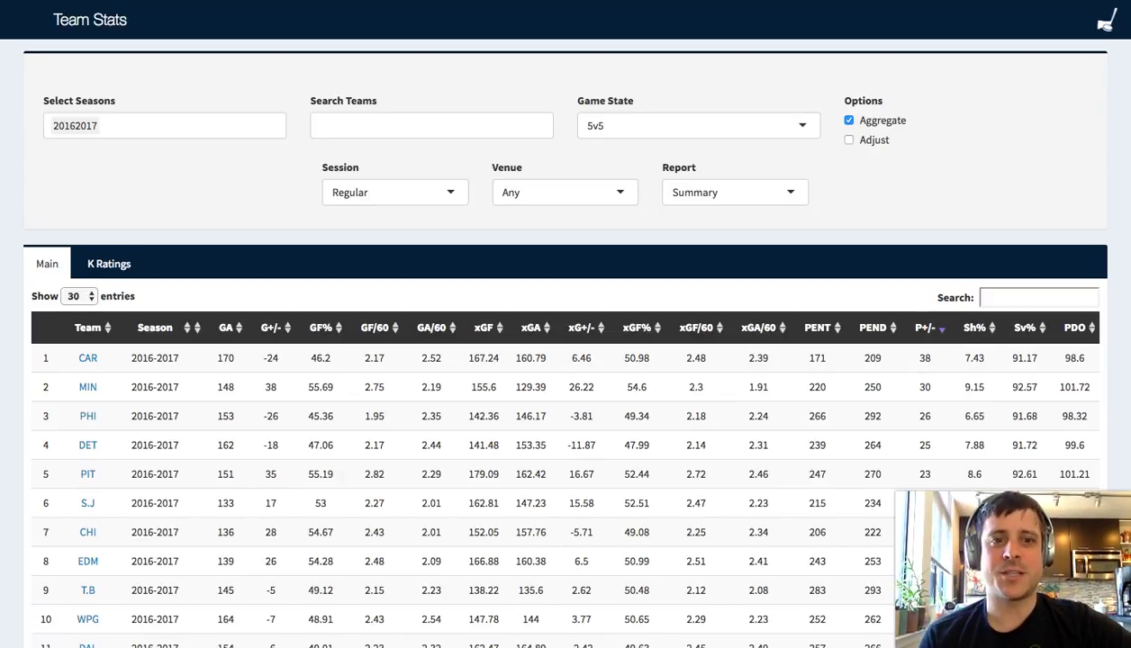
left_click(940, 328)
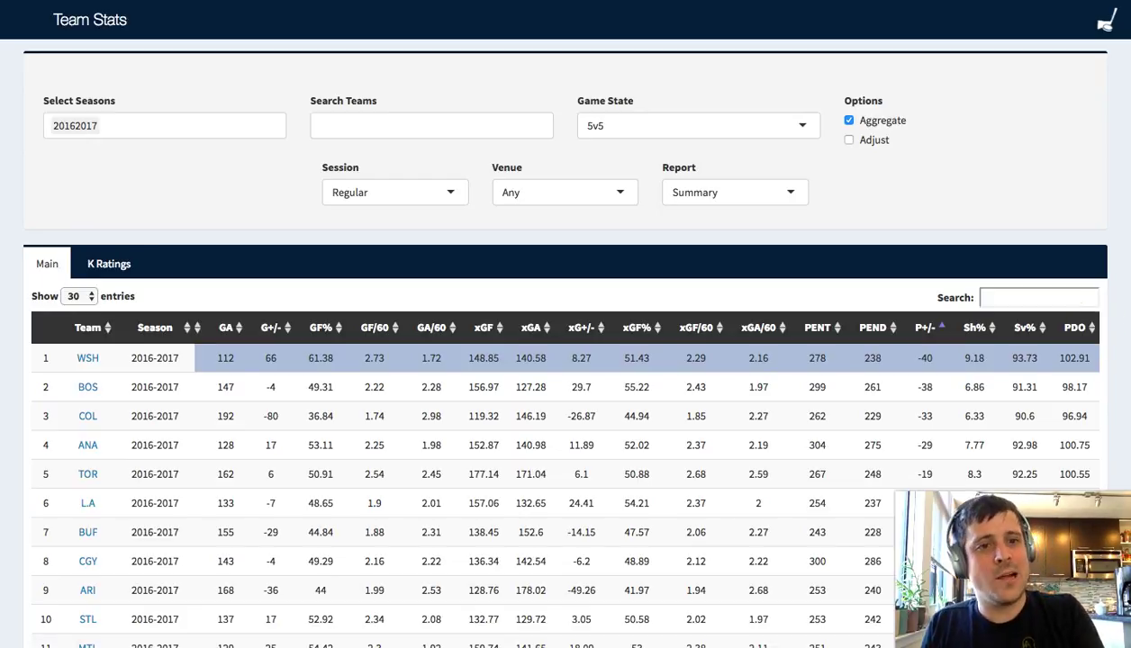
Step: Sort the teams by PDO ascending, highlighting the COL and BOS rows, and re-sort by PDO in descending order
left_click(1078, 328)
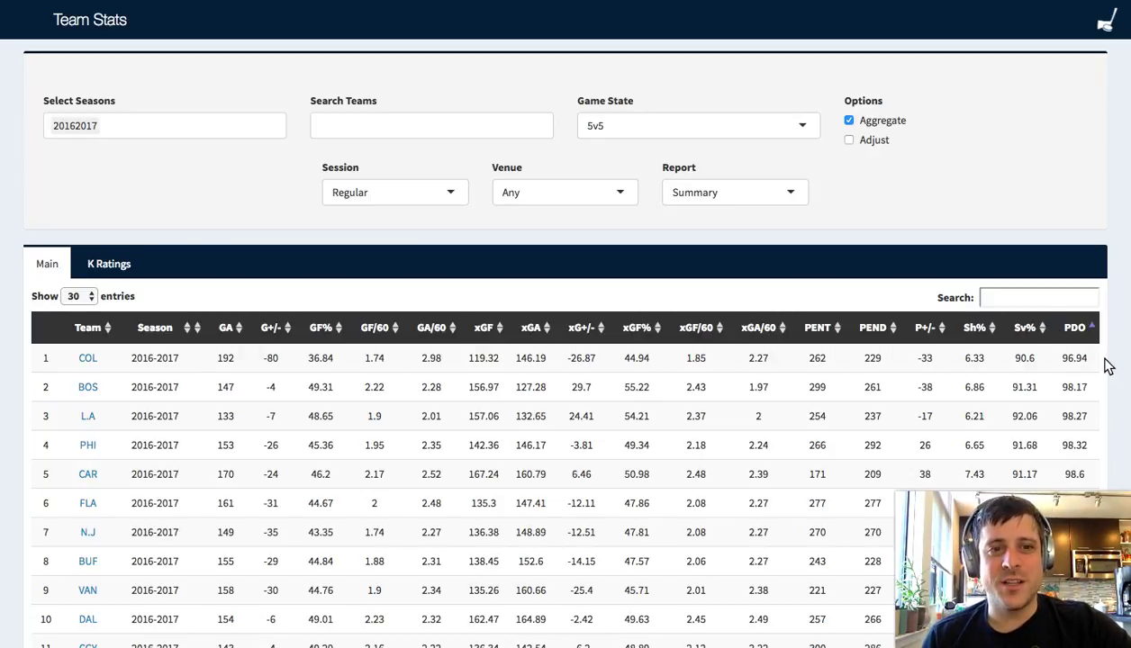
double_click(1072, 359)
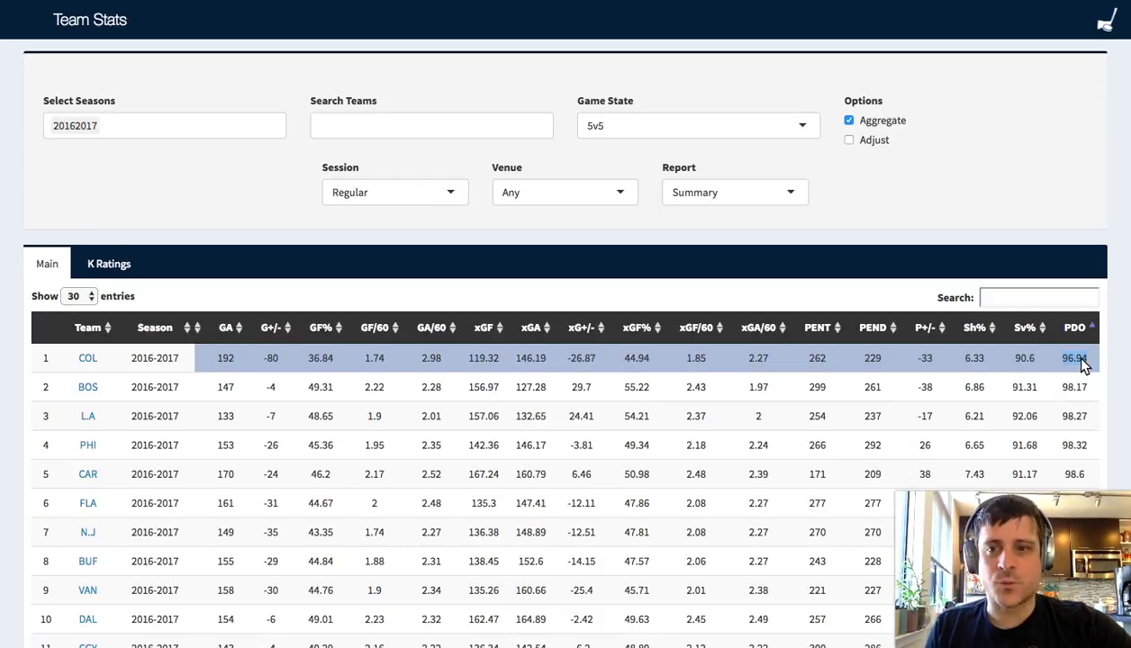
left_click_drag(1082, 359, 1092, 392)
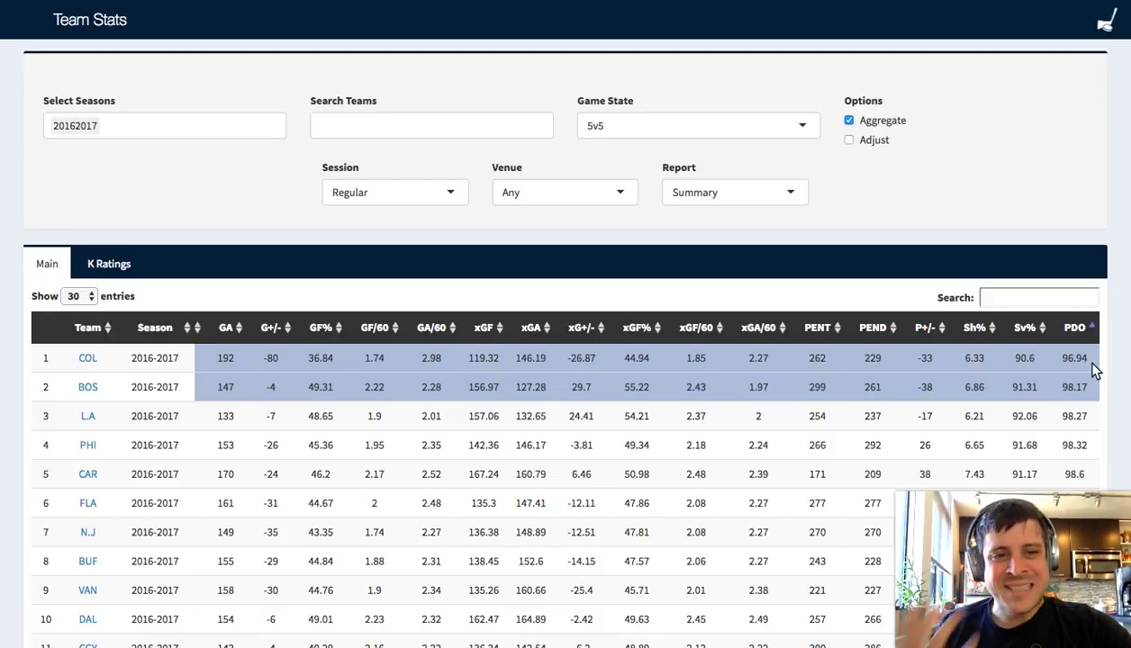
left_click(1080, 330)
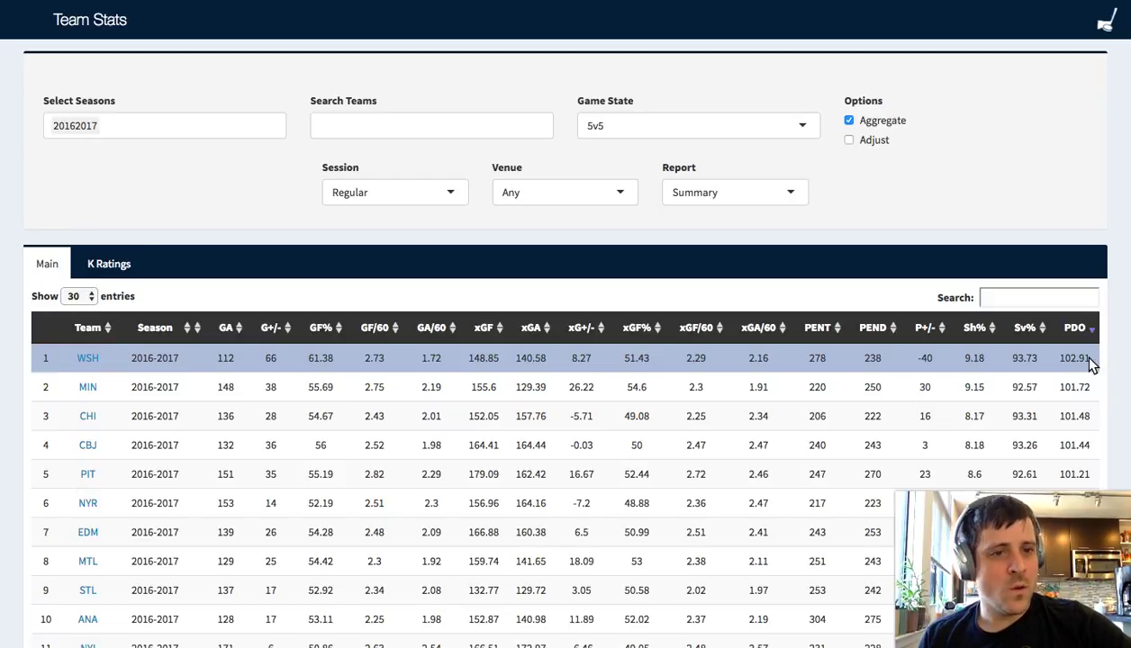
left_click(1089, 385)
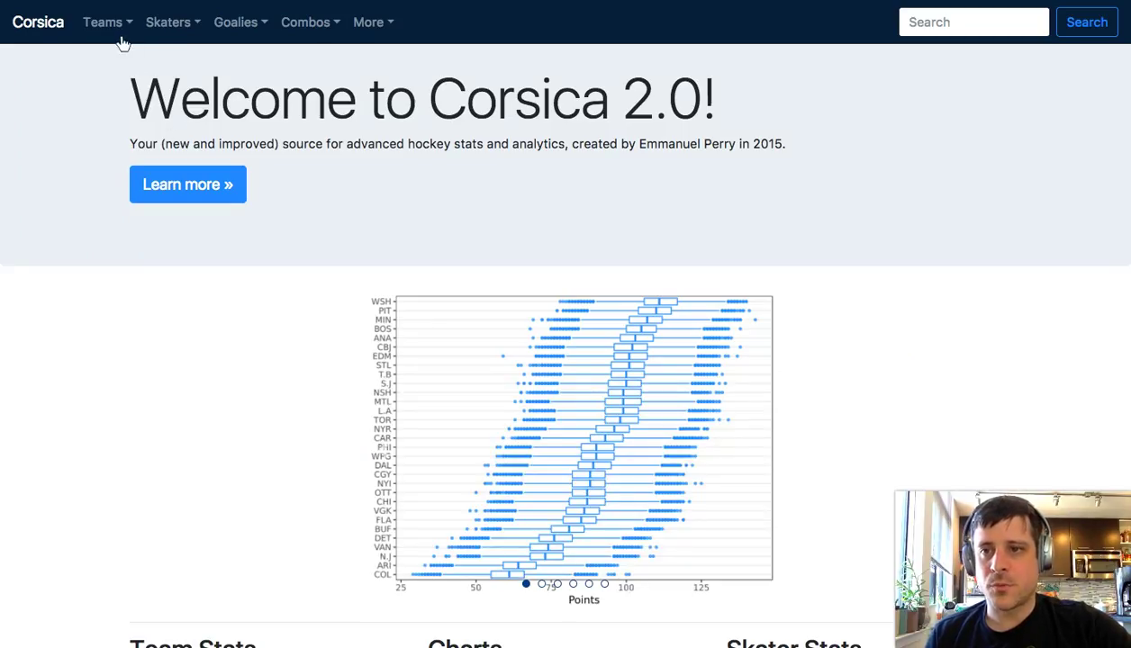
Step: Open the Skater Stats page and examine the total entry count and the CSV download option below the table
left_click(171, 27)
left_click(179, 56)
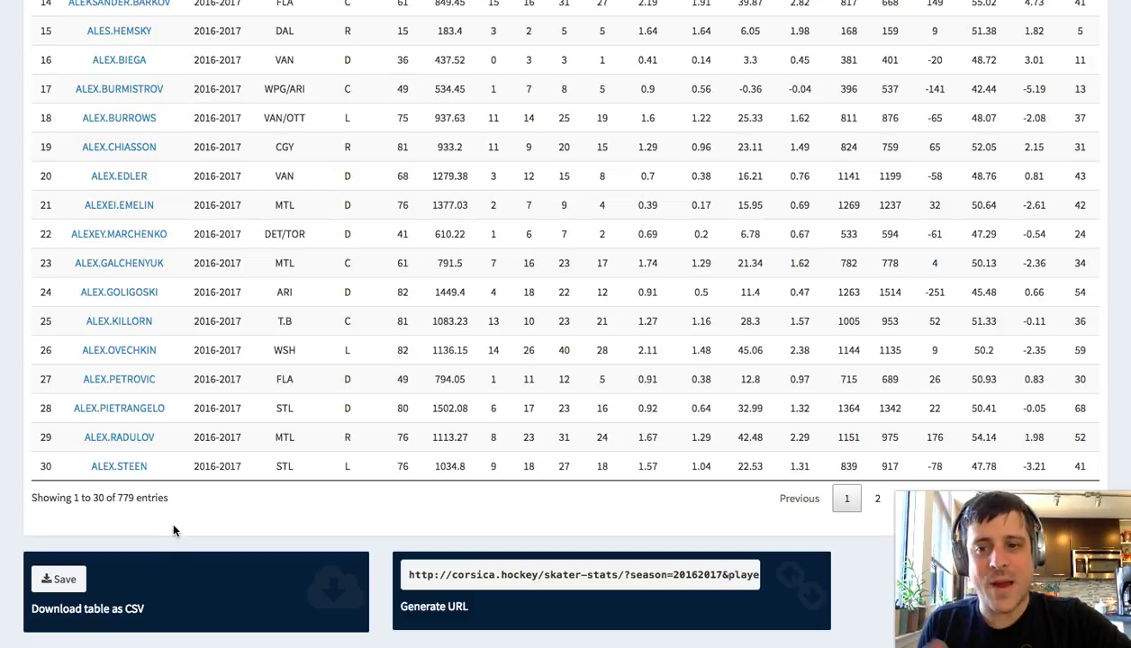
left_click_drag(114, 498, 142, 510)
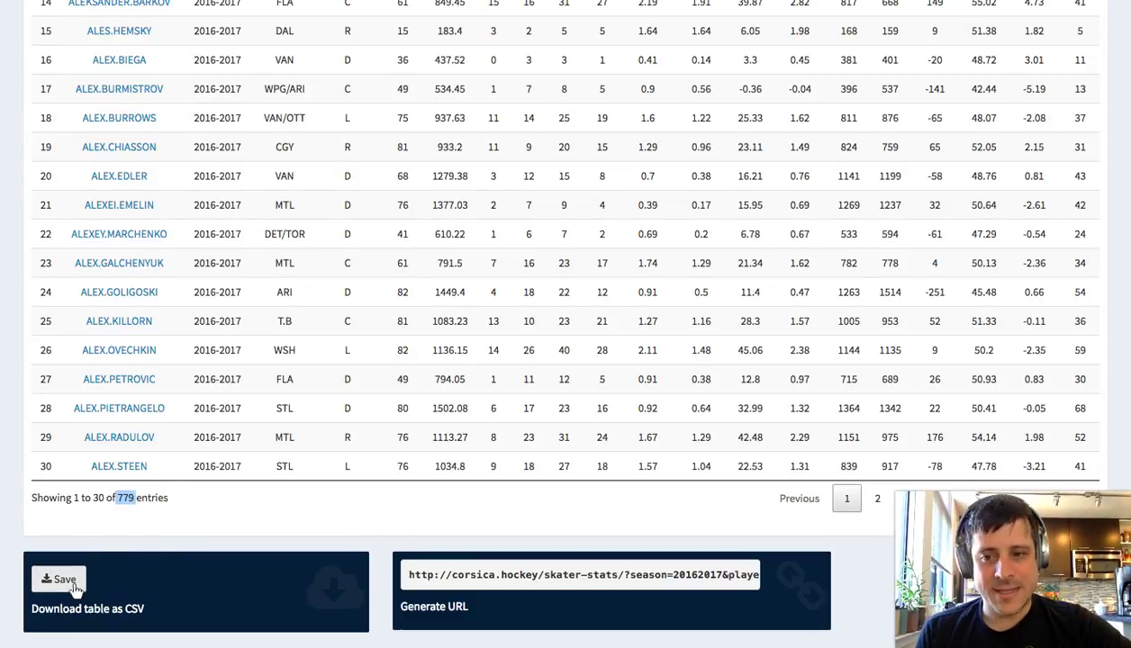
double_click(135, 611)
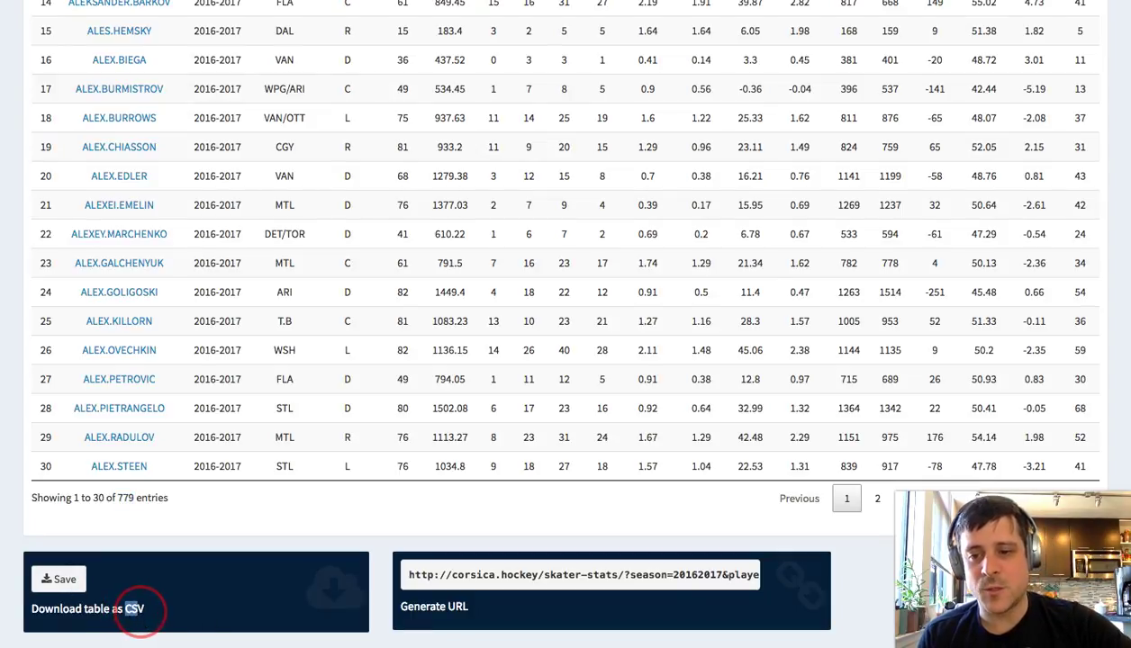
left_click(167, 612)
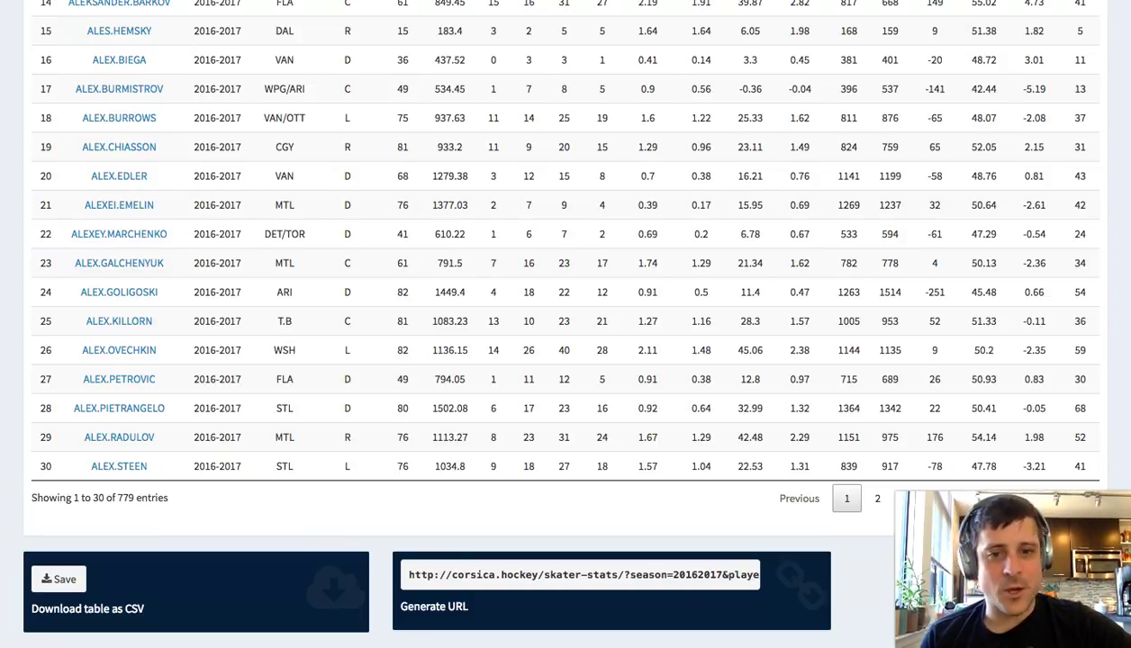
Step: Filter the skaters to position F and game state 5v4, leaving the team filter at Any
scroll(405, 574, "up", 10)
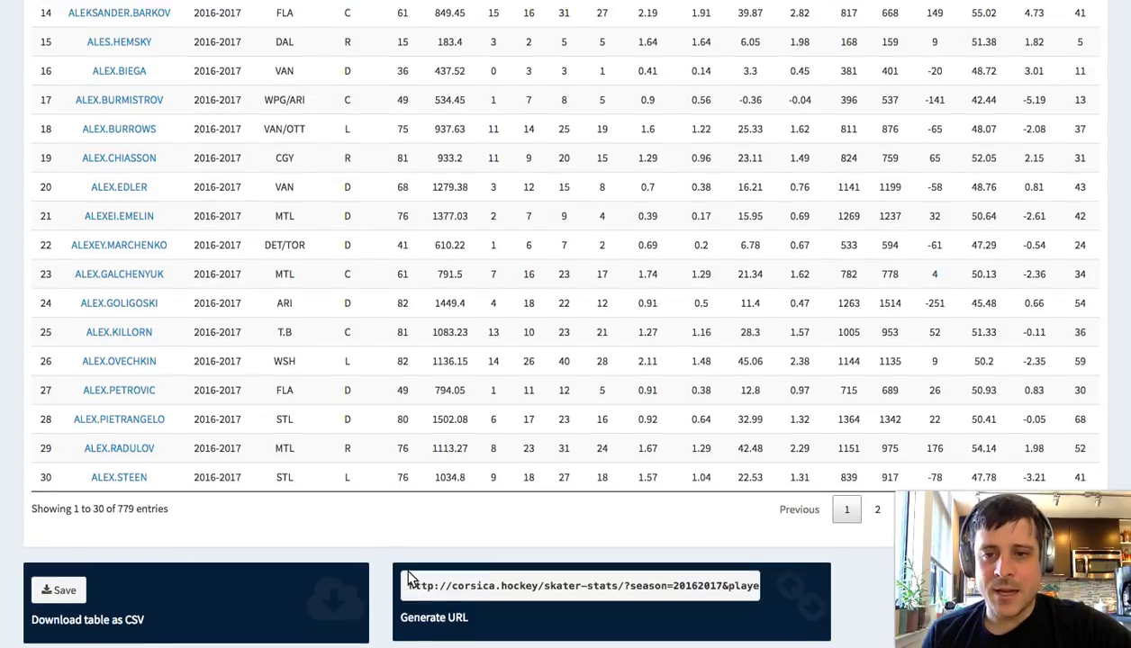
scroll(409, 577, "down", 10)
scroll(450, 578, "up", 10)
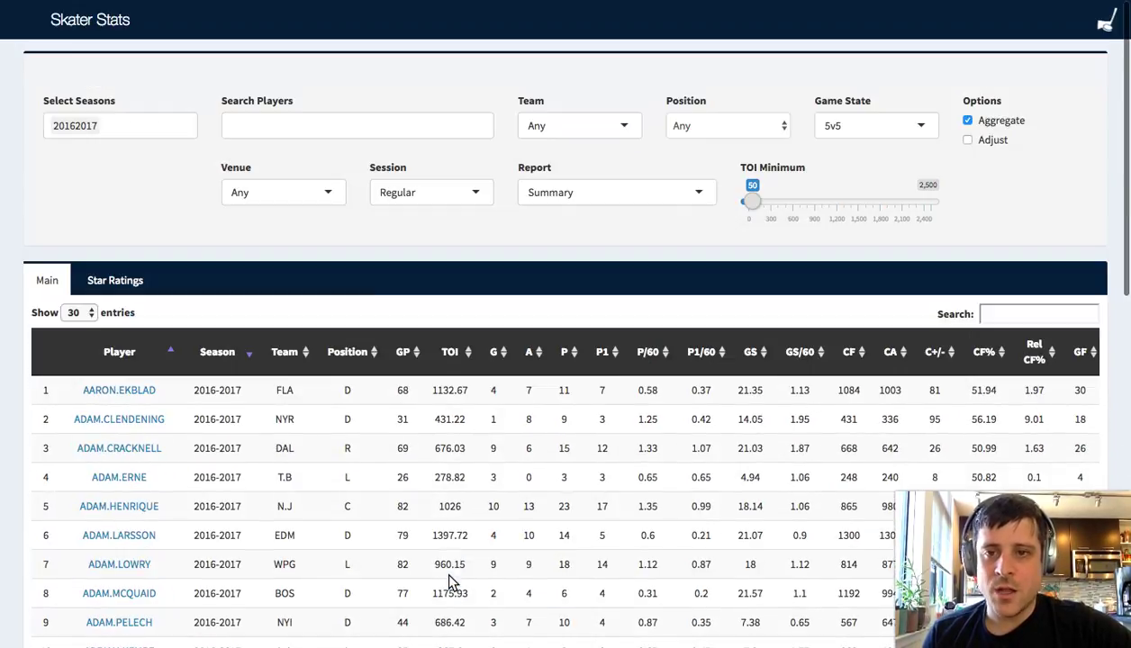
left_click(578, 126)
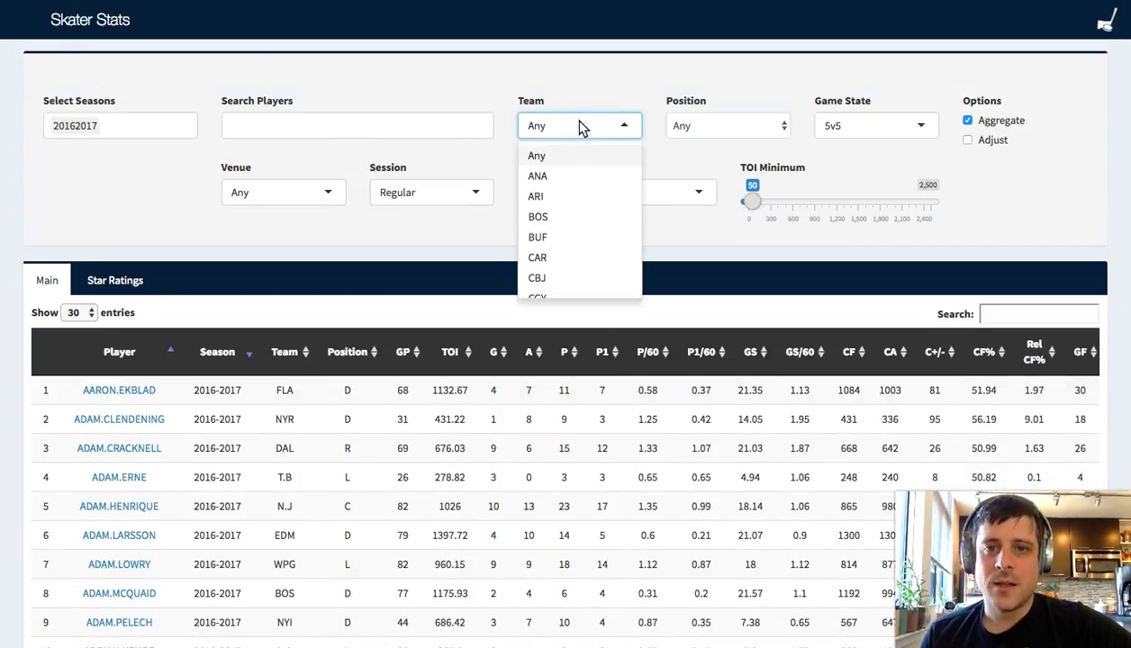
left_click(668, 126)
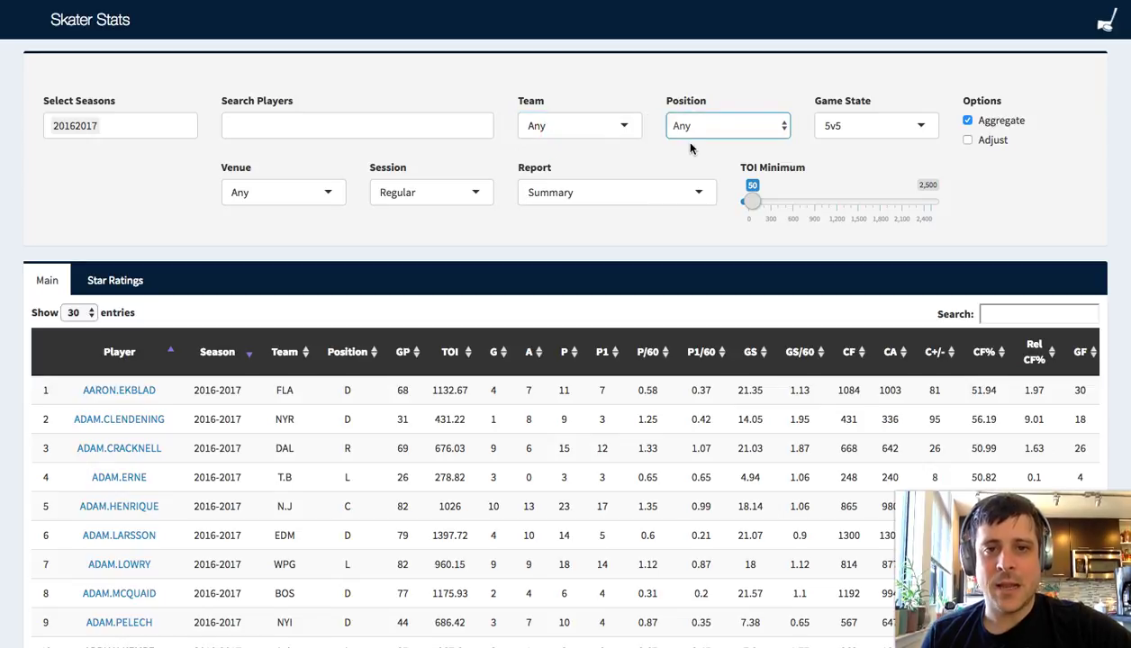
key("f")
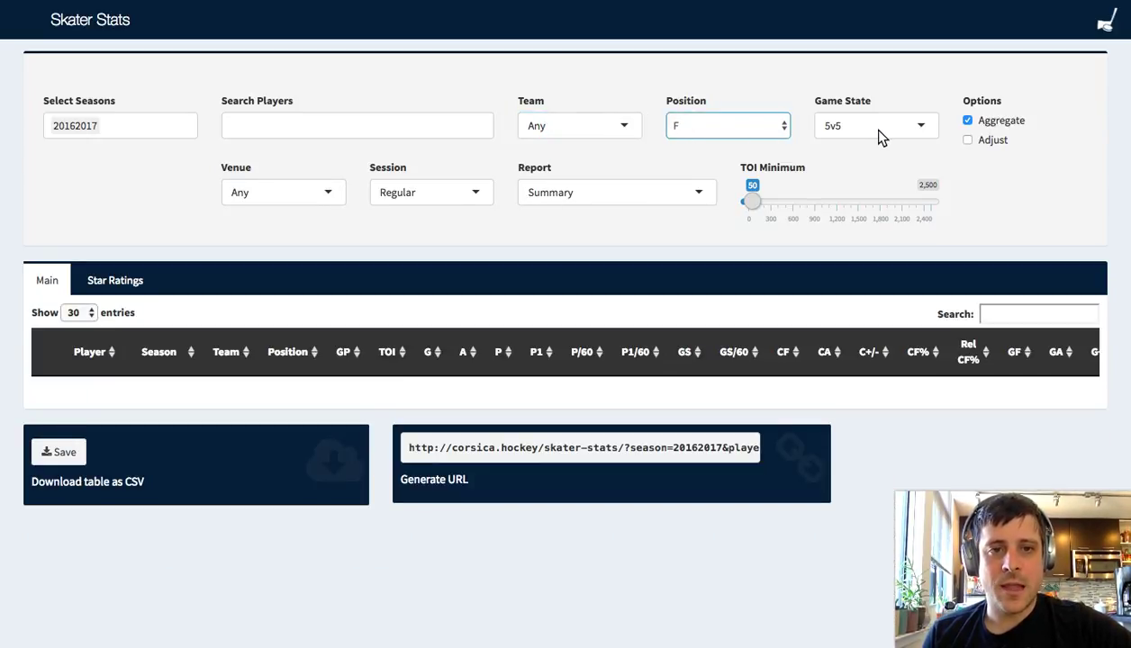
left_click(917, 134)
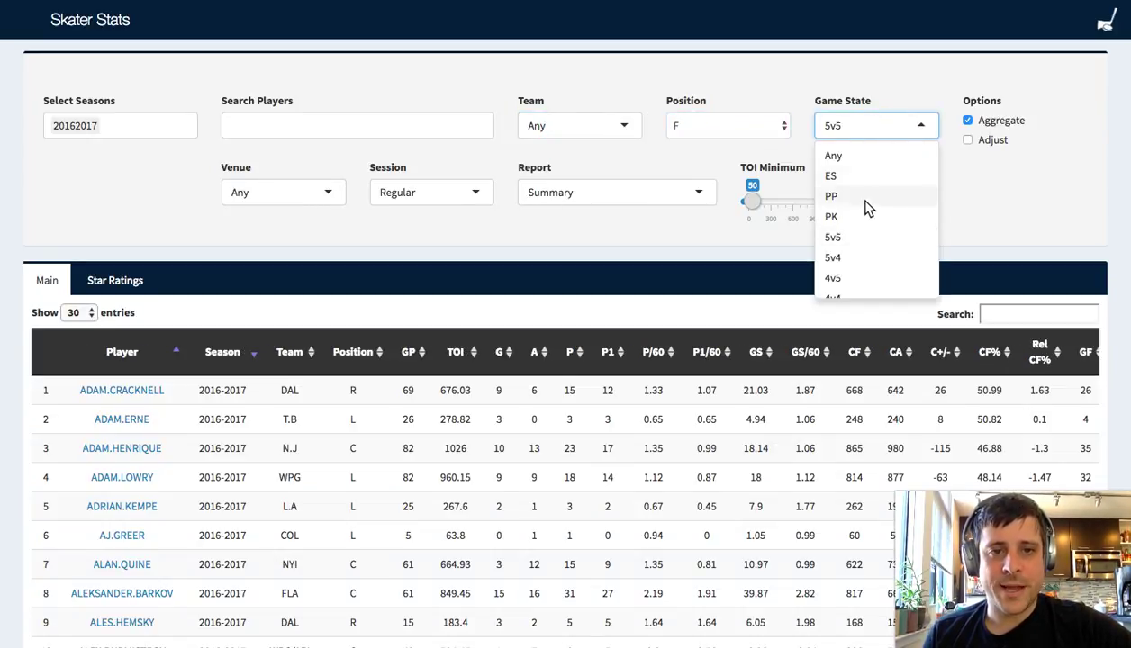
left_click(854, 258)
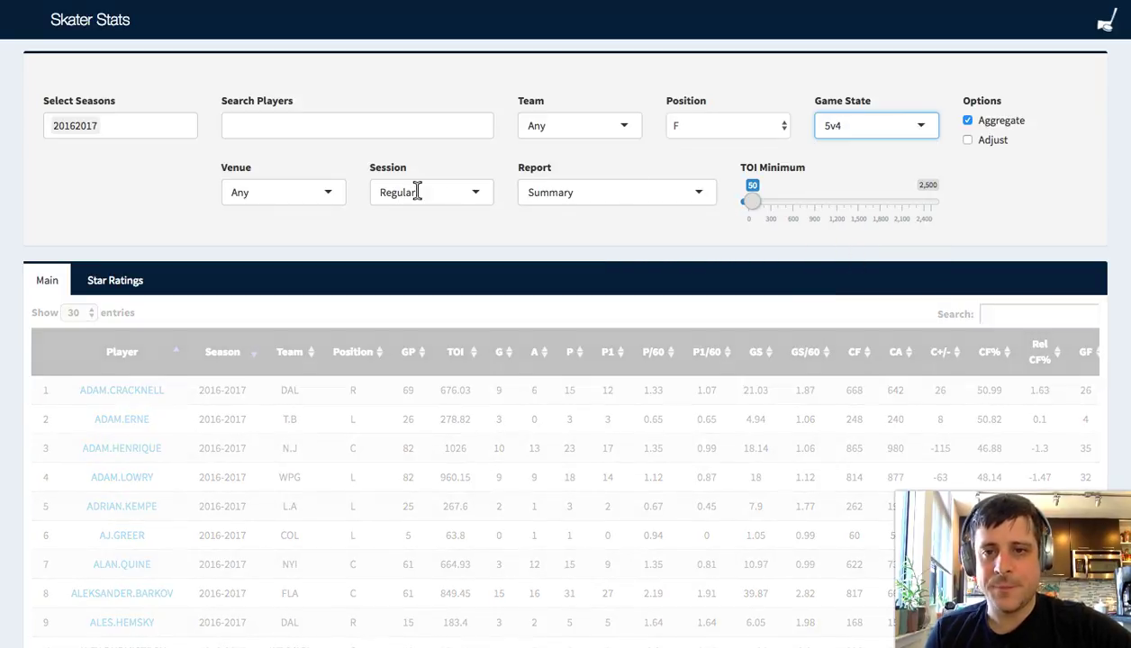
Step: Switch the skater report to Individual and set the TOI minimum to 200
left_click(648, 191)
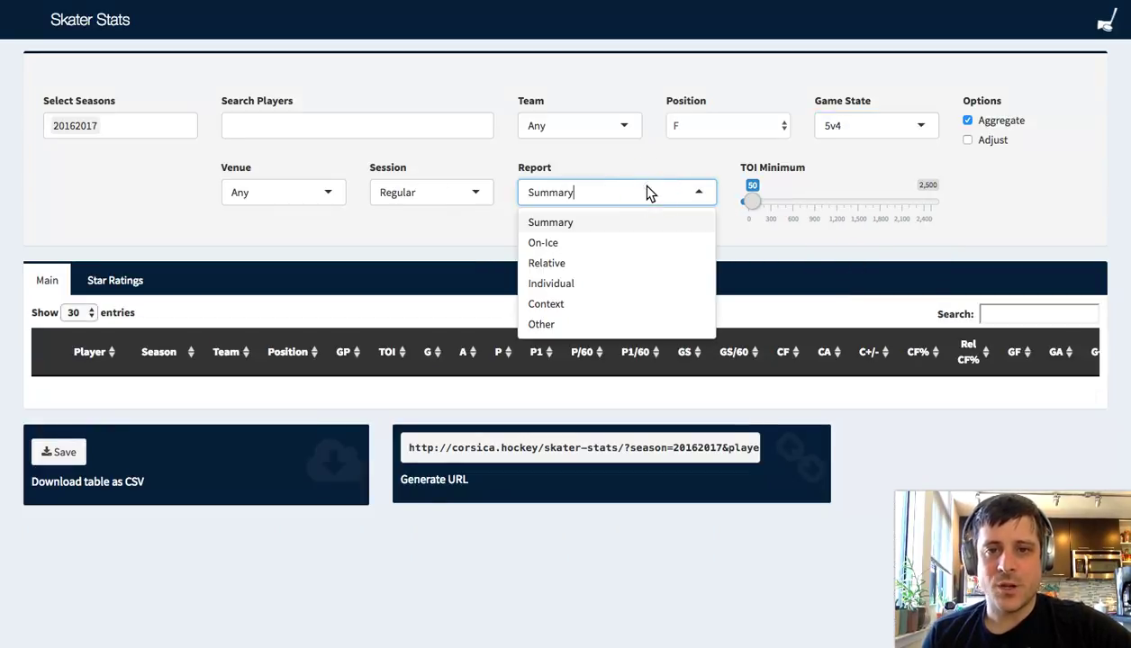
left_click(587, 285)
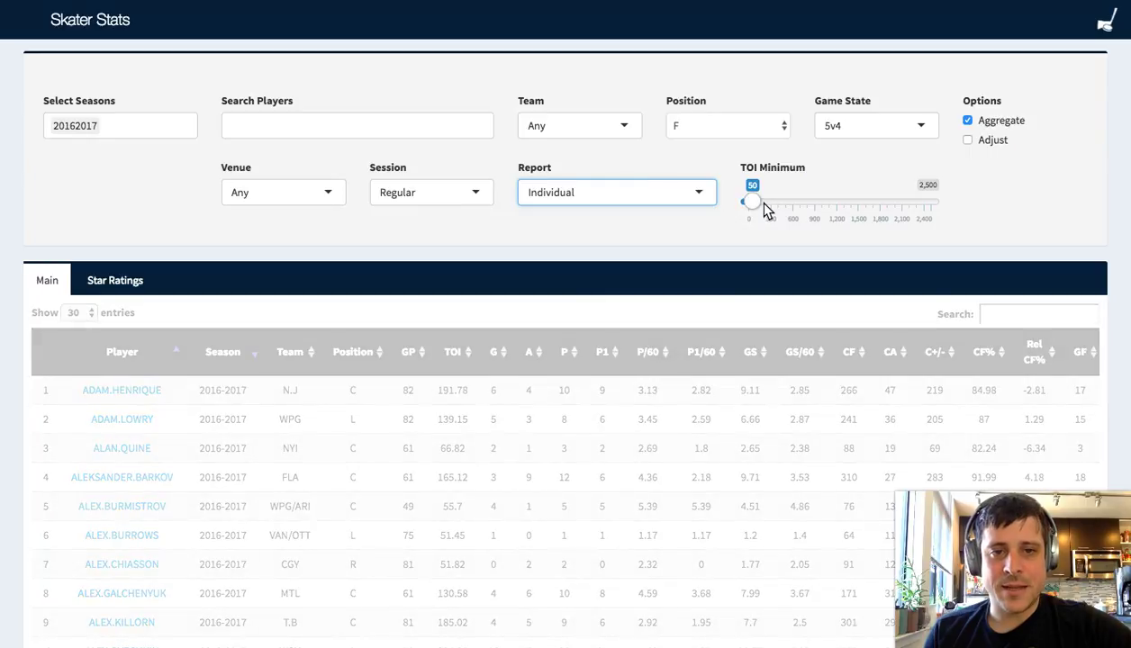
left_click_drag(749, 199, 763, 199)
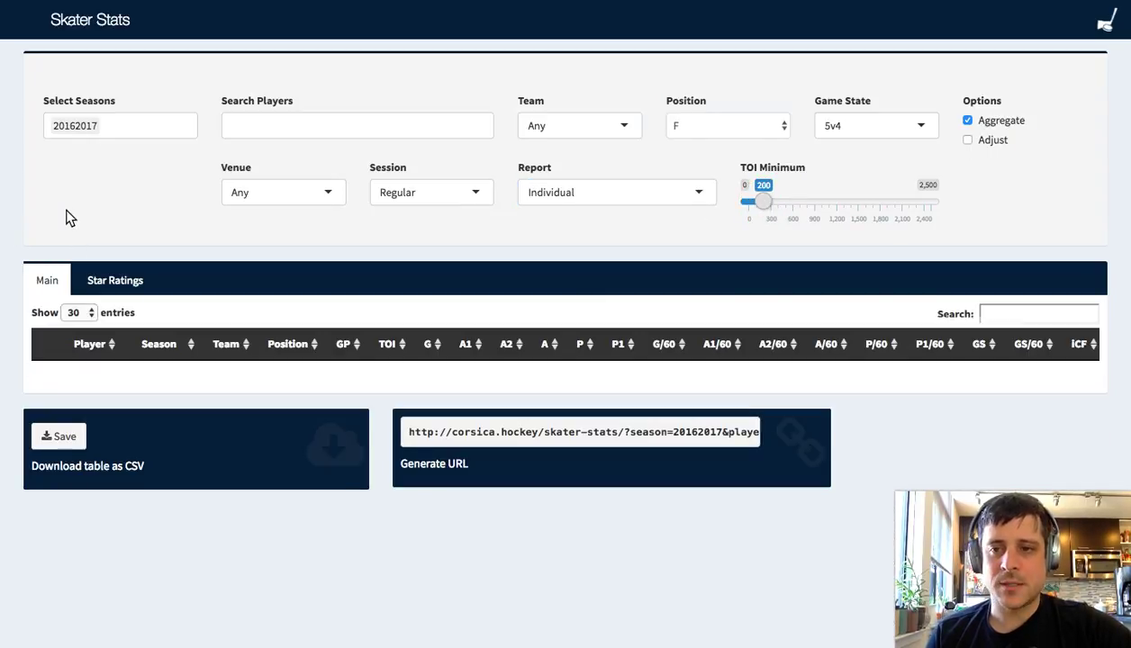
Step: Sort the filtered forwards by goals (G) in descending order
scroll(123, 491, "down", 10)
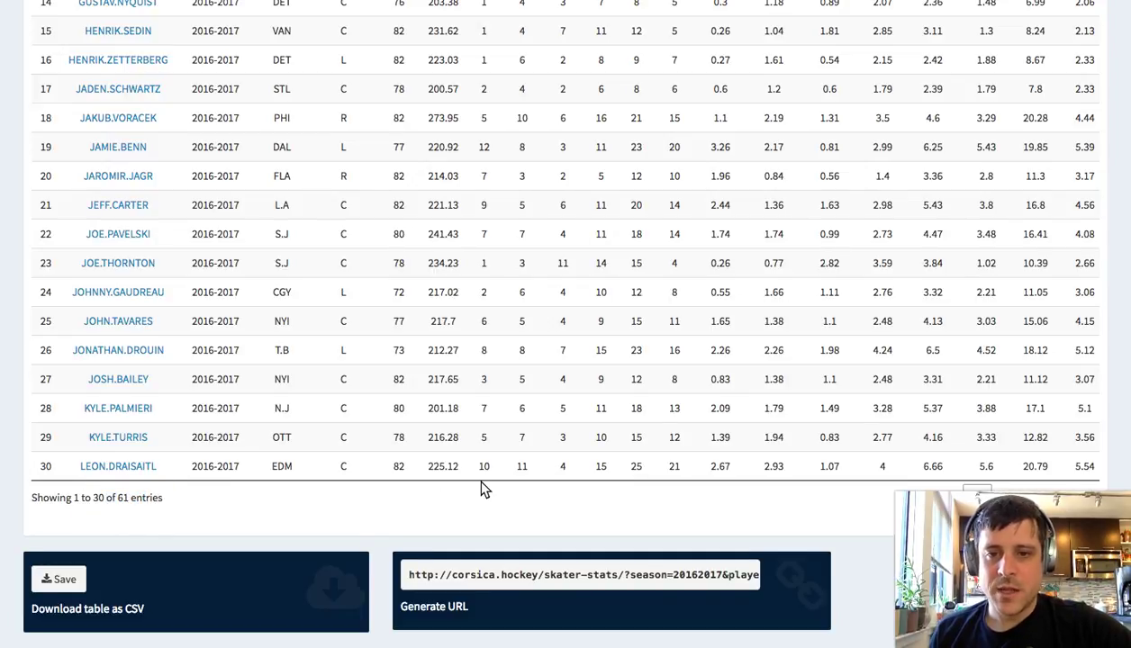
scroll(480, 488, "up", 10)
left_click(489, 341)
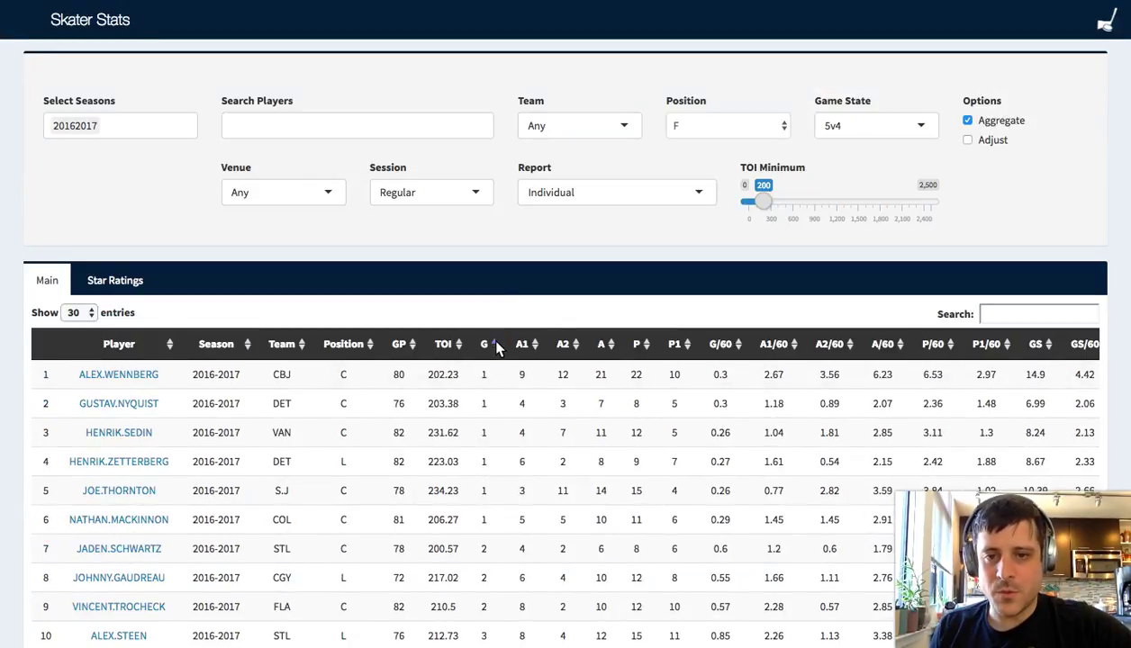
left_click(494, 346)
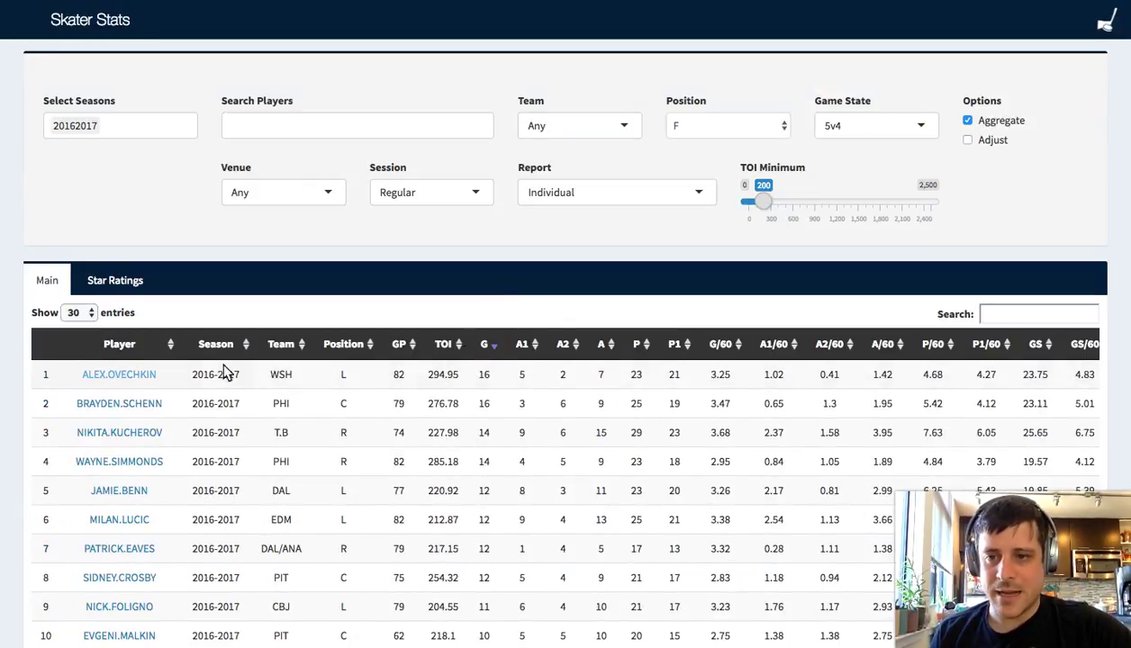
Step: Highlight the full generated URL below the skater table to inspect the filter settings it contains
scroll(745, 307, "down", 1)
scroll(745, 307, "down", 8)
left_click_drag(406, 567, 755, 574)
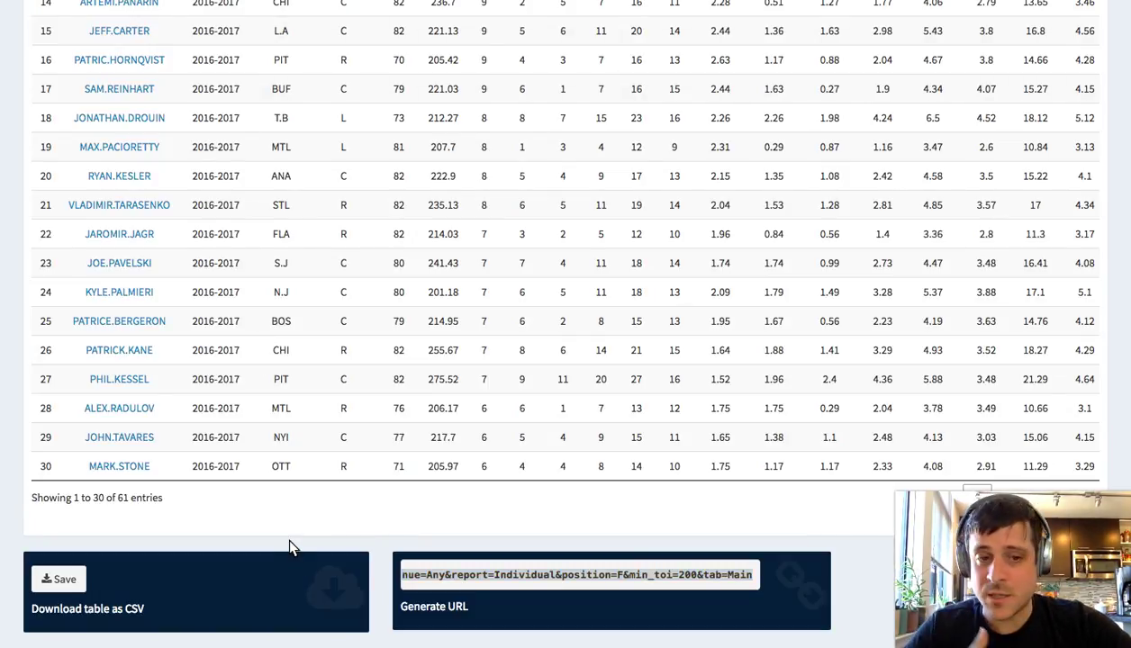
left_click(315, 499)
scroll(317, 513, "up", 1)
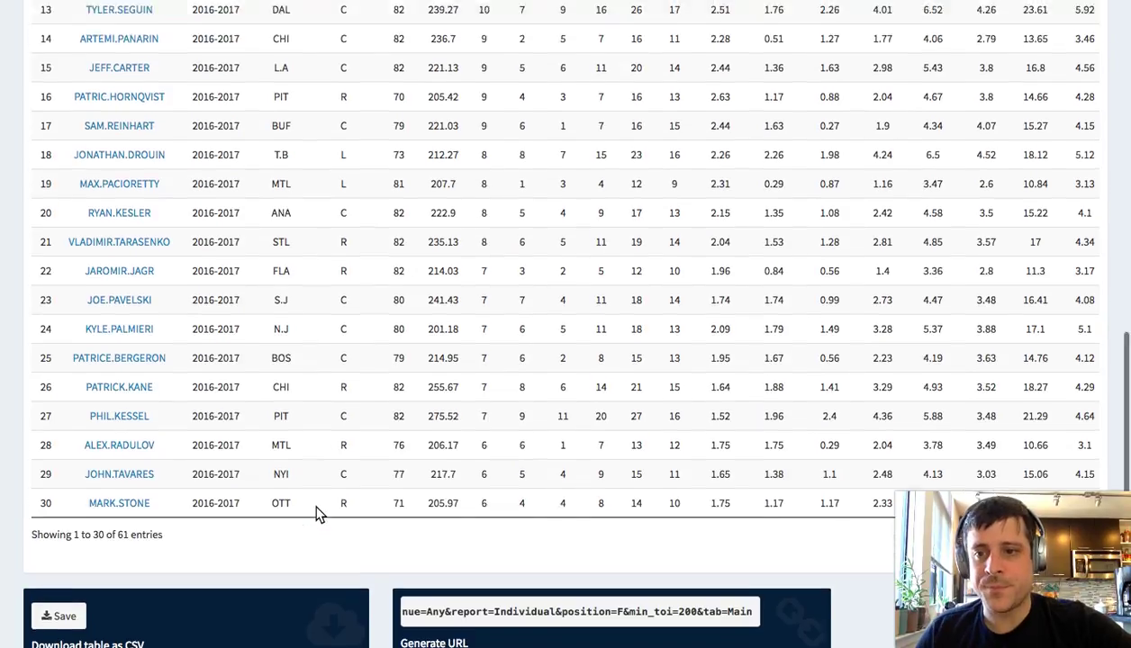
Step: Set the skater filters to game state 5v5 and position D
scroll(317, 514, "up", 10)
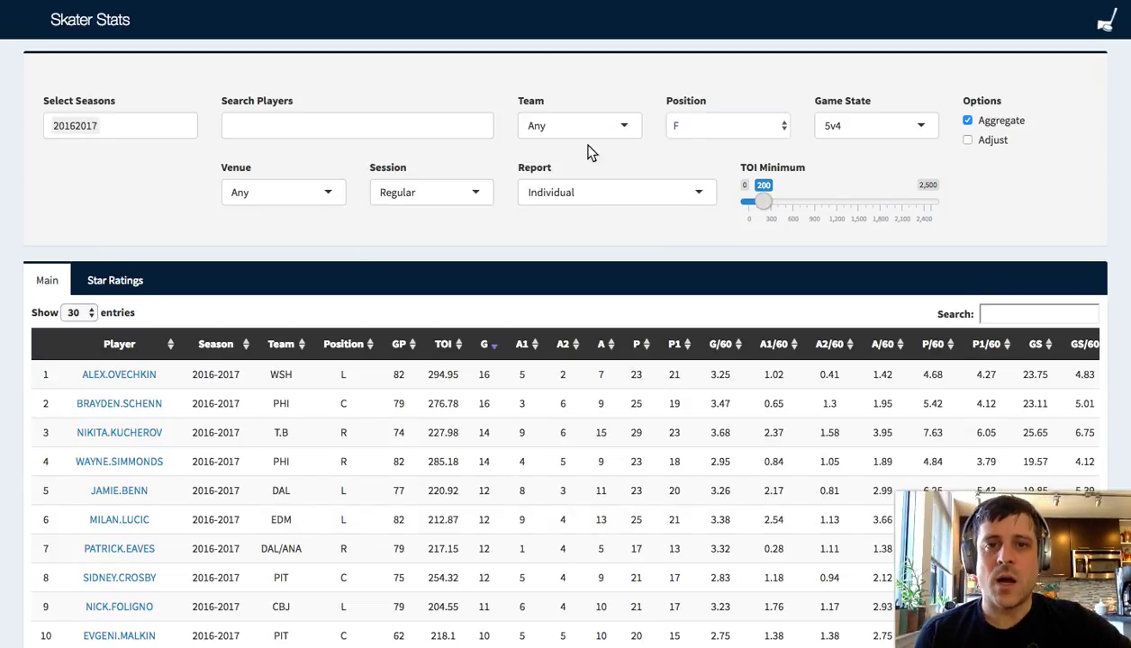
left_click(860, 127)
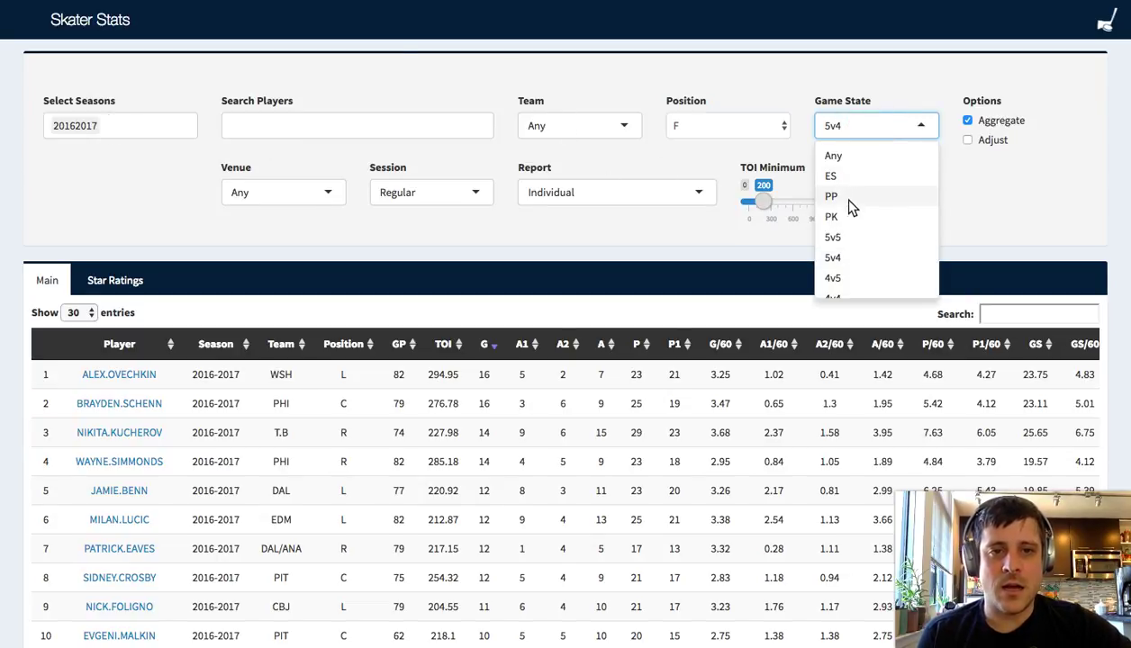
left_click(849, 239)
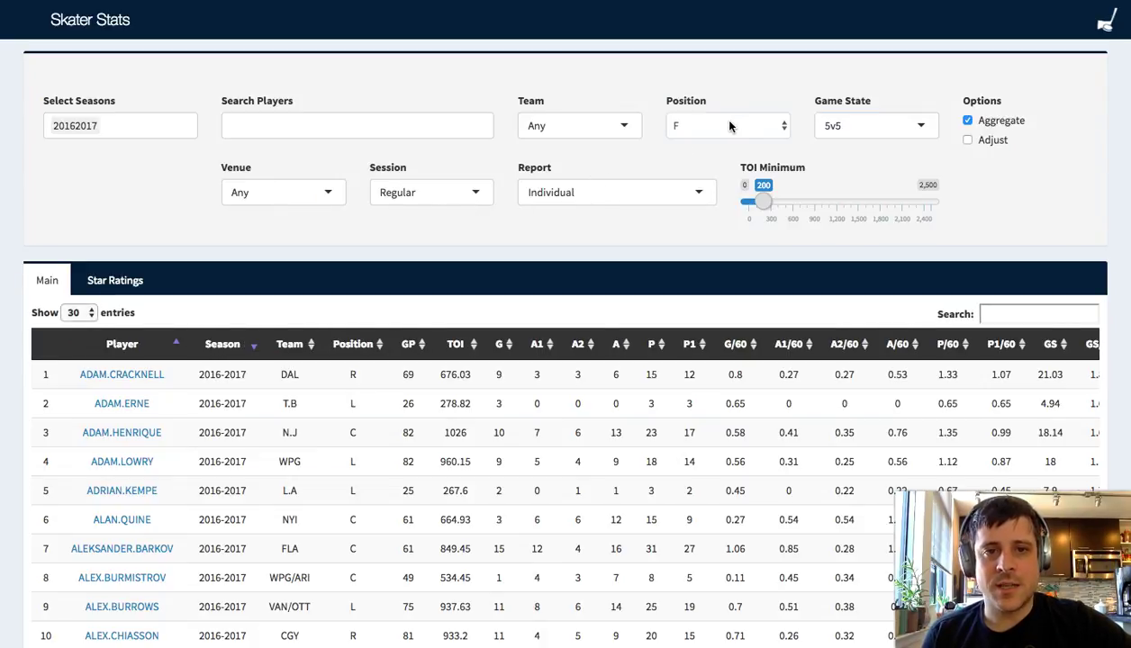
left_click(732, 115)
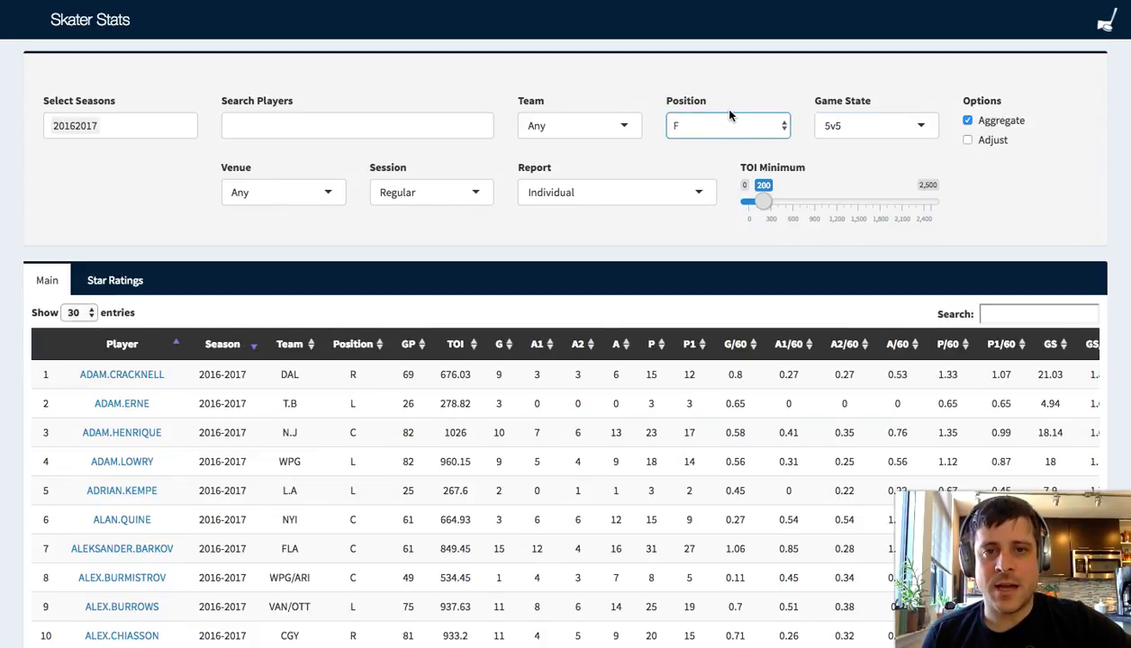
key("d")
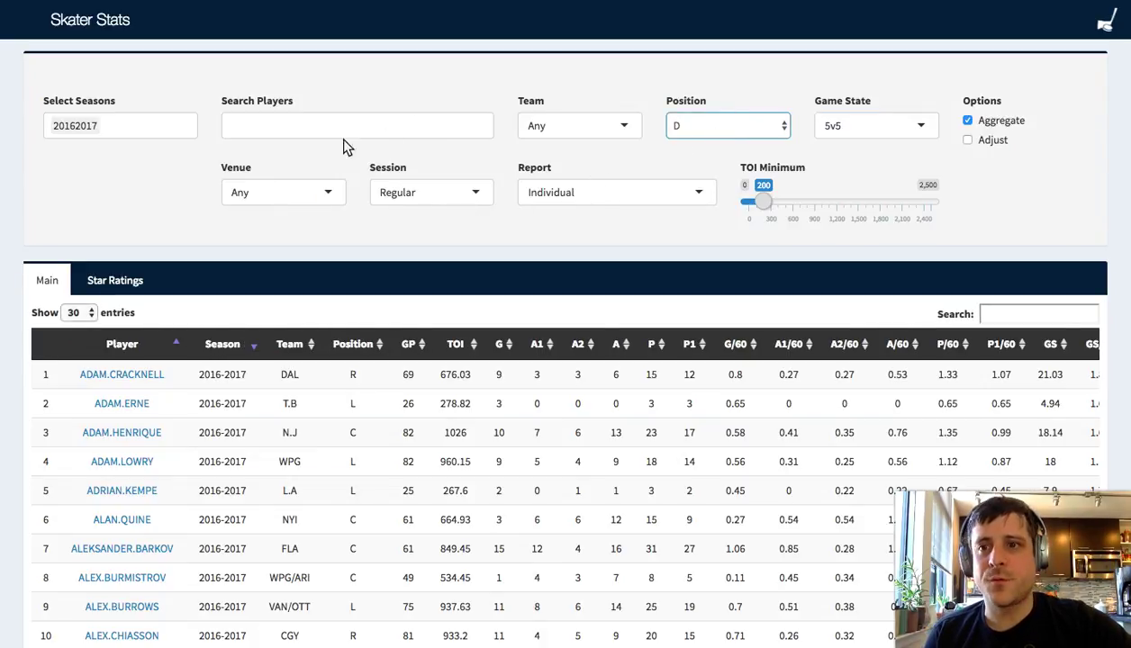
Step: Filter the skater table to team WSH so it lists Washington's defensemen
left_click(308, 126)
left_click(566, 103)
left_click(618, 126)
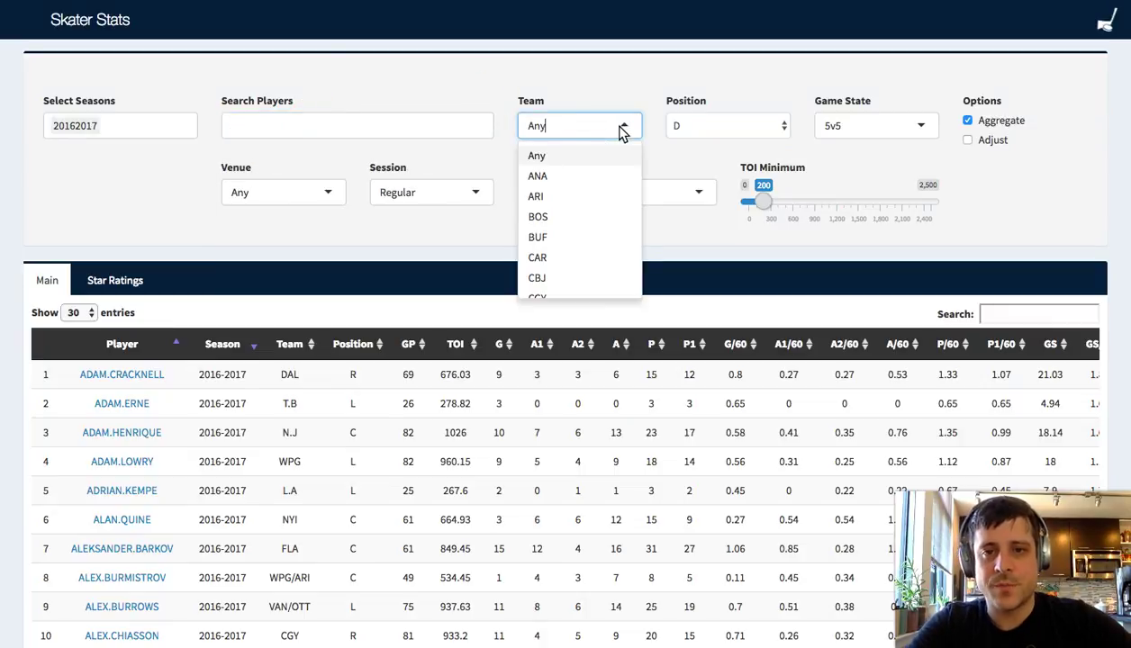
scroll(585, 227, "down", 10)
scroll(585, 227, "up", 10)
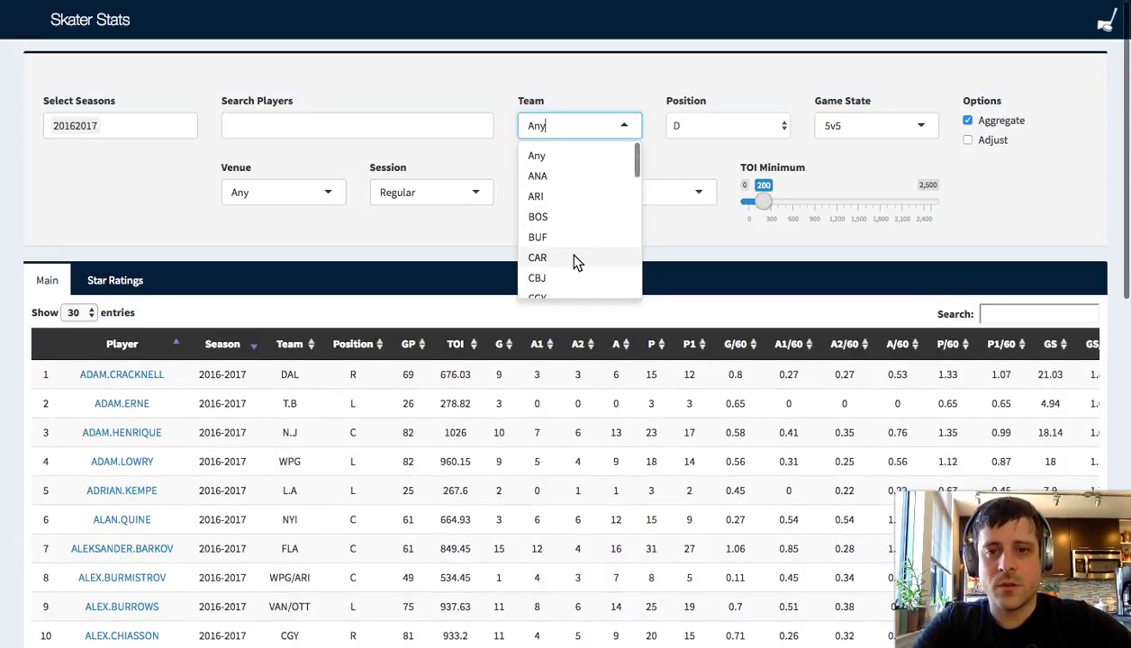
scroll(576, 261, "down", 5)
scroll(577, 261, "down", 6)
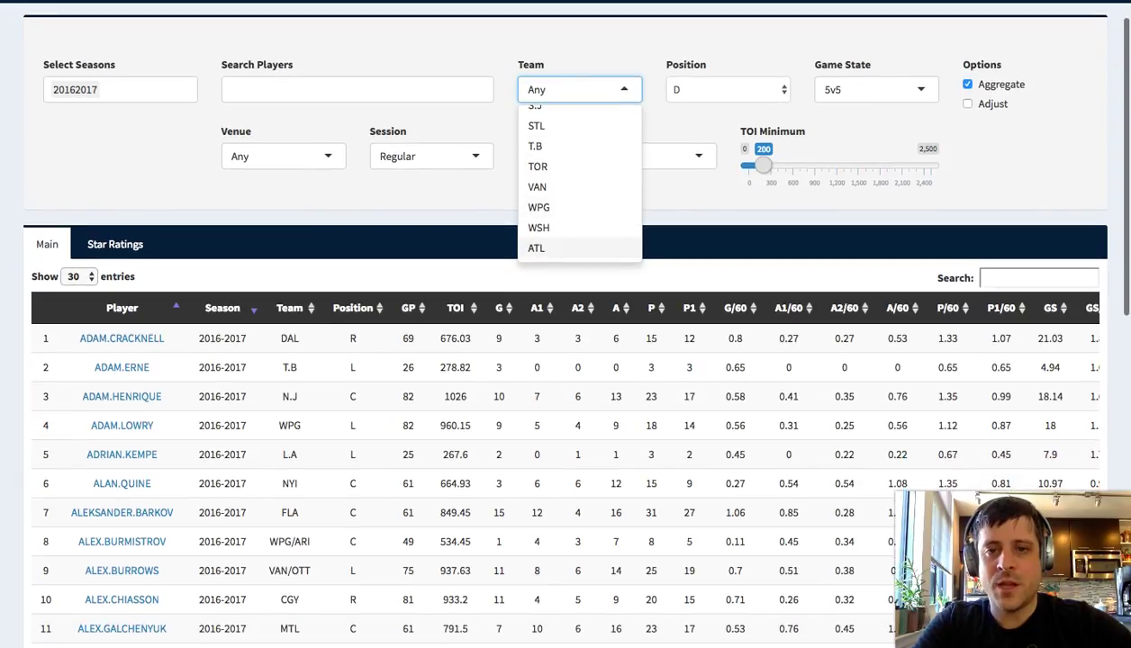
left_click(569, 228)
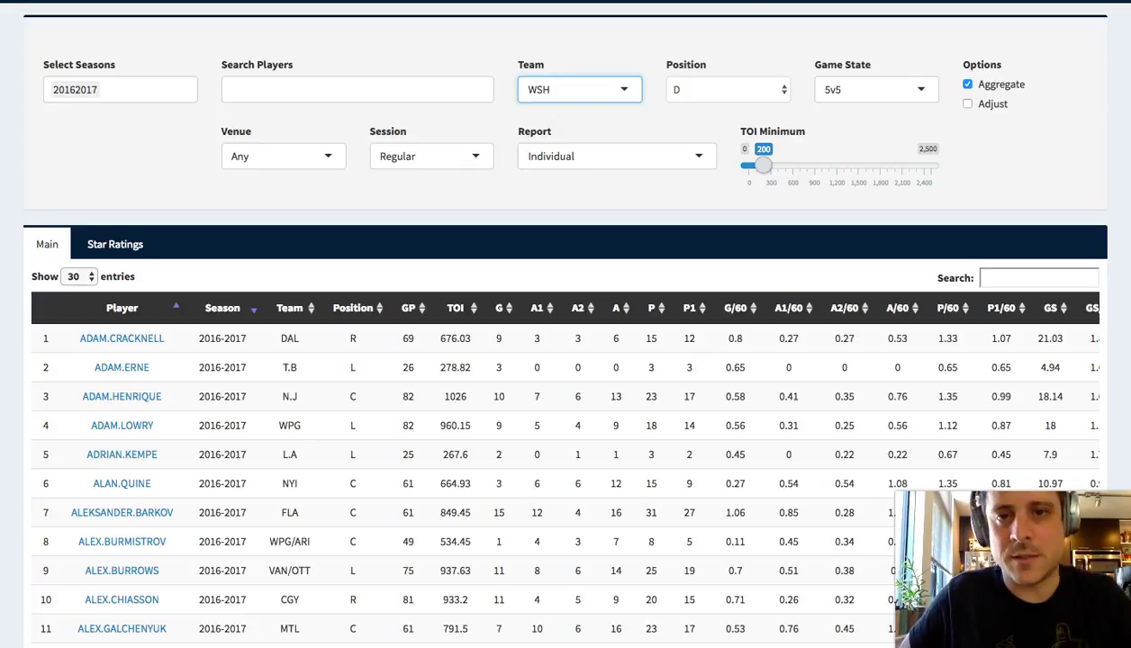
left_click(146, 167)
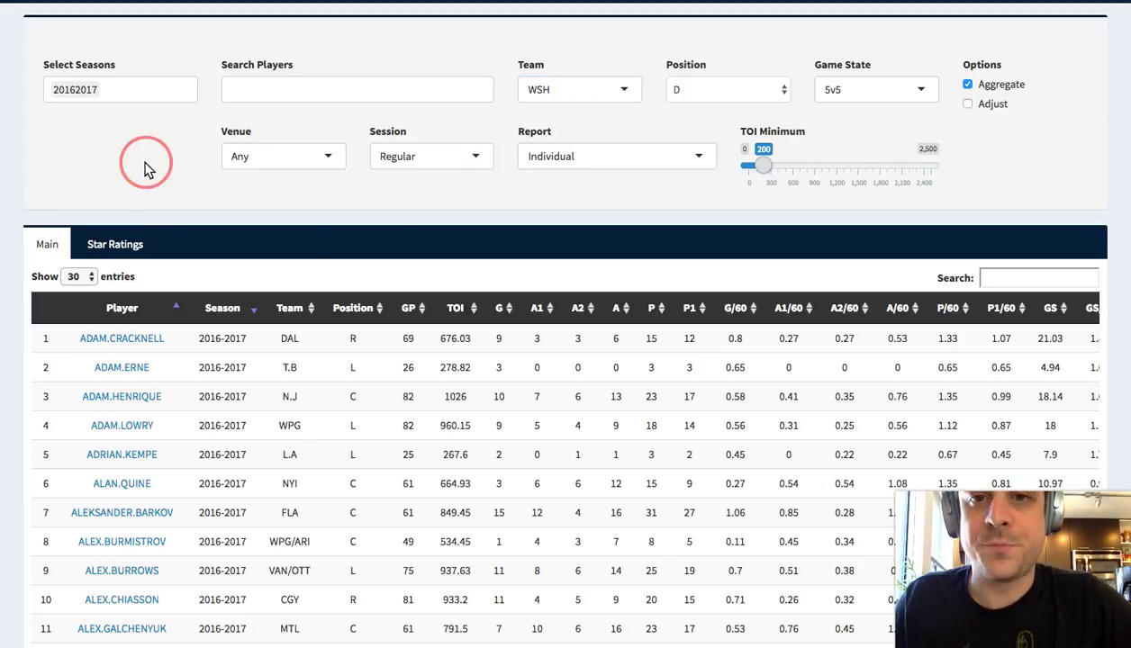
scroll(147, 168, "up", 1)
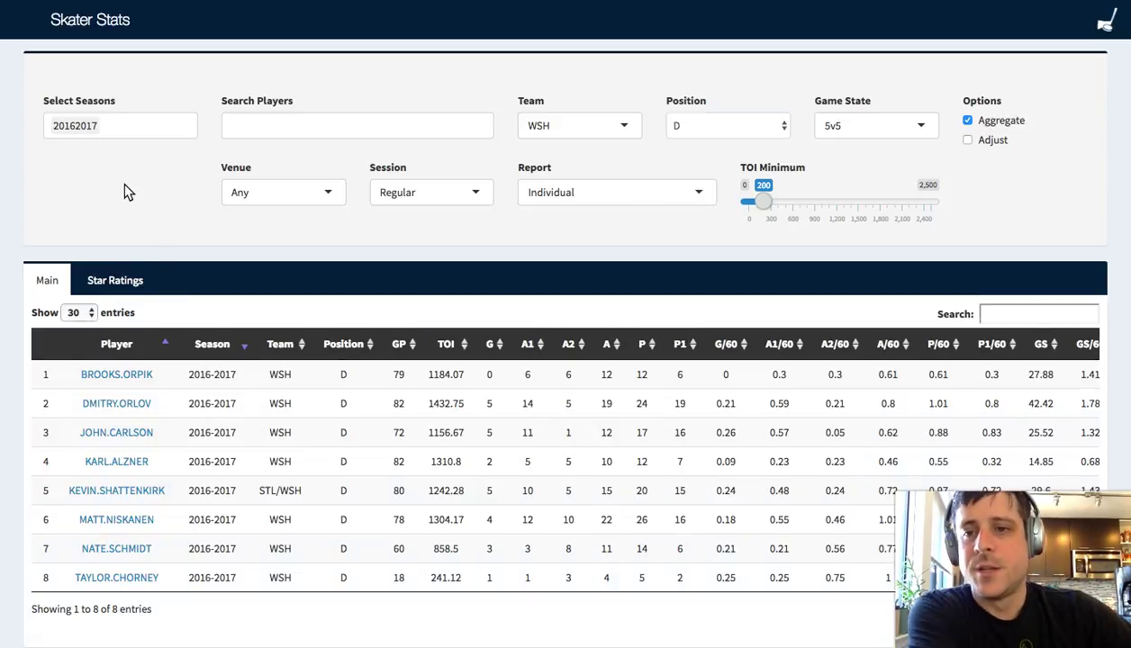
scroll(176, 183, "down", 1)
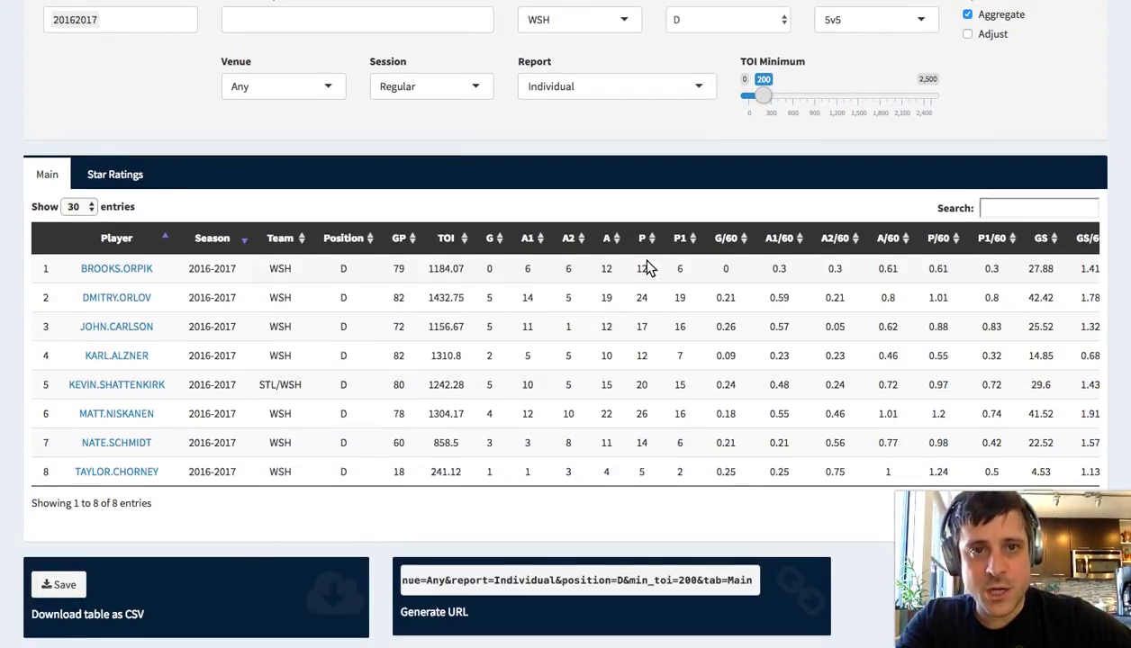
scroll(646, 268, "up", 1)
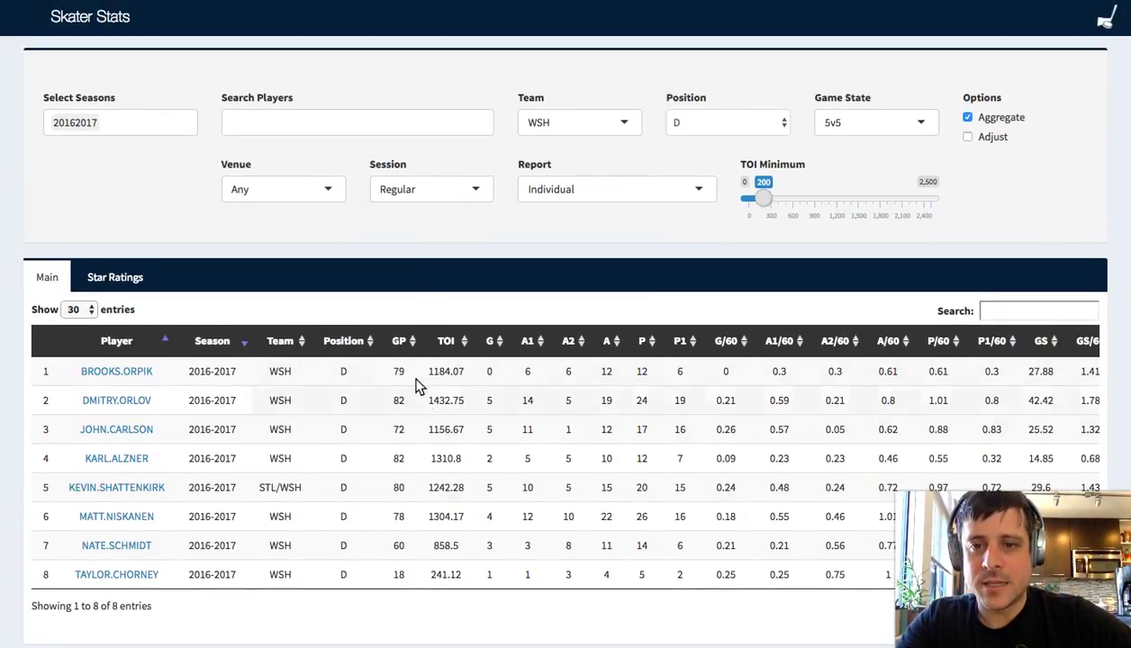
Step: Sort the defensemen by games played (GP) in descending order and highlight the row of the player listed under STL/WSH
left_click(415, 345)
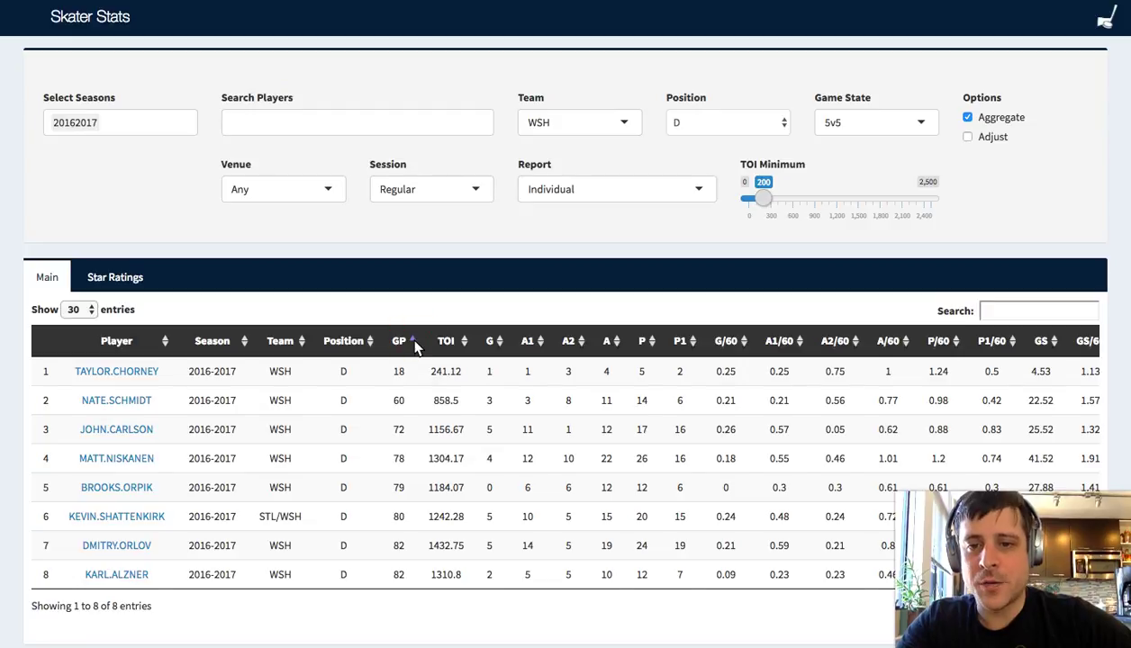
left_click(411, 342)
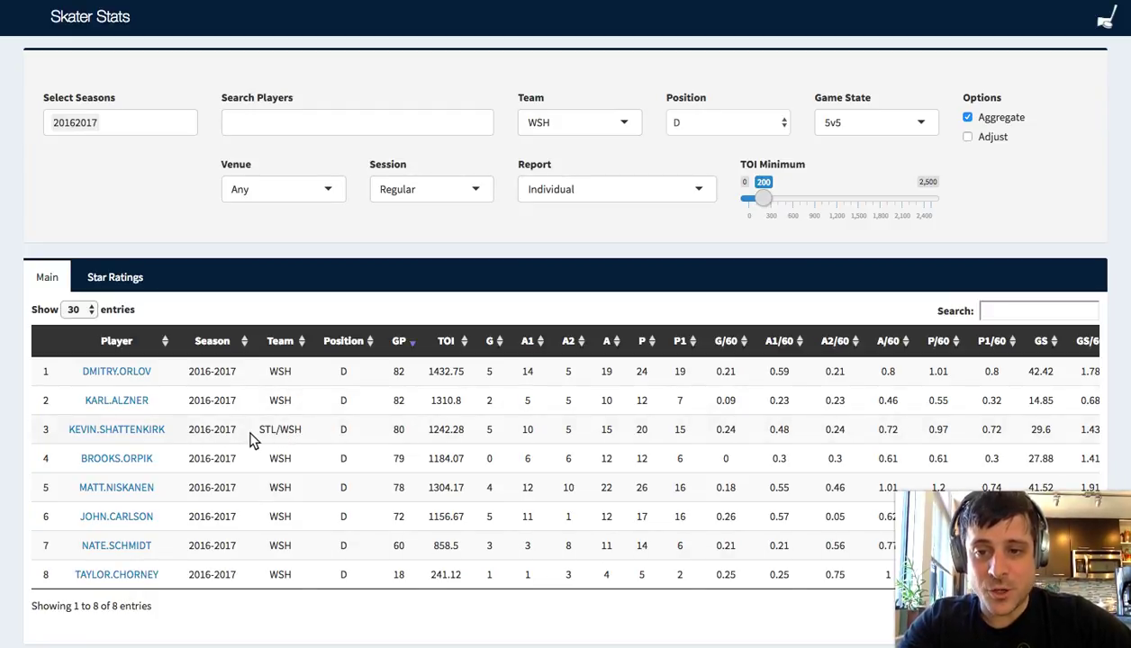
triple_click(303, 430)
left_click(297, 437)
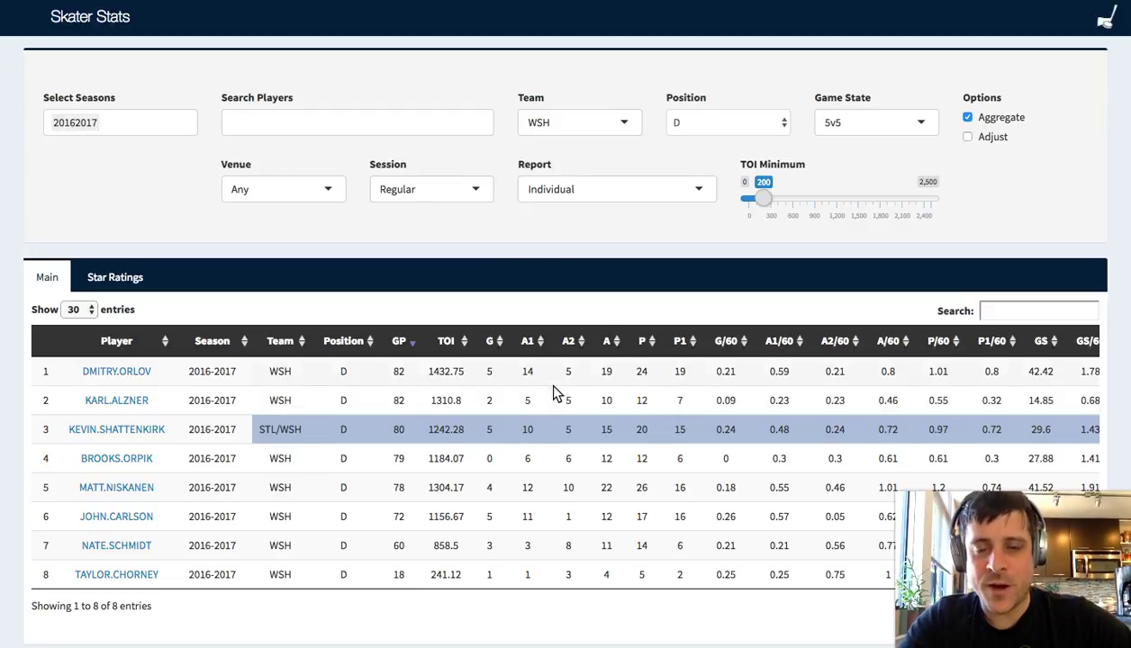
Step: Switch the skater report to Summary and sort the defensemen by C+/- in descending order
left_click(607, 189)
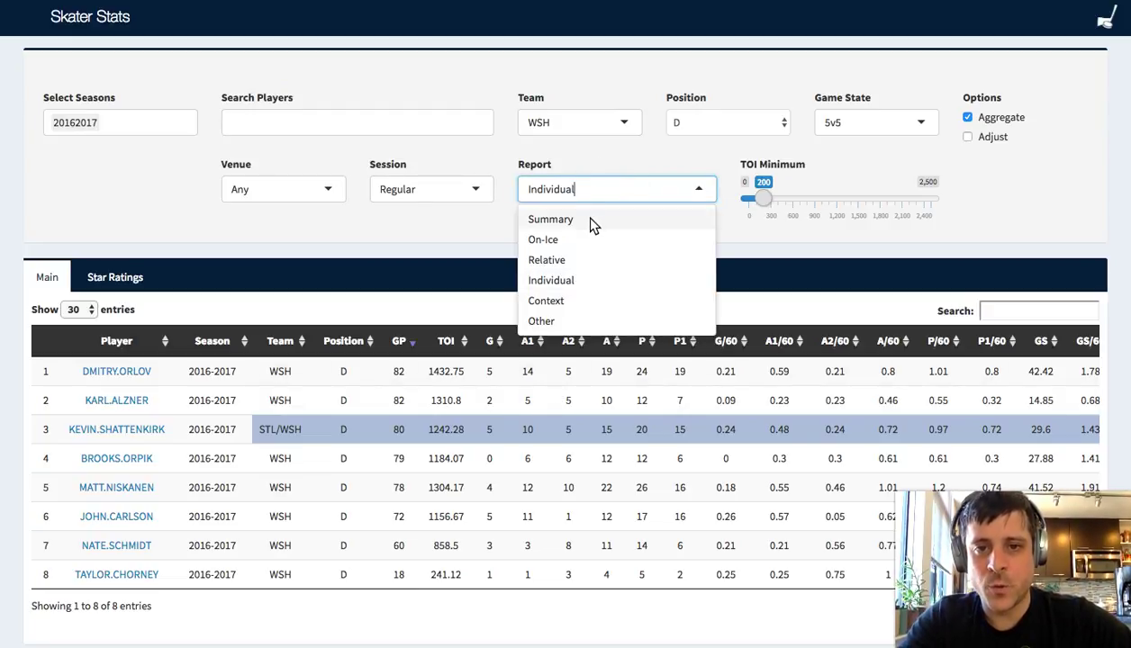
left_click(577, 220)
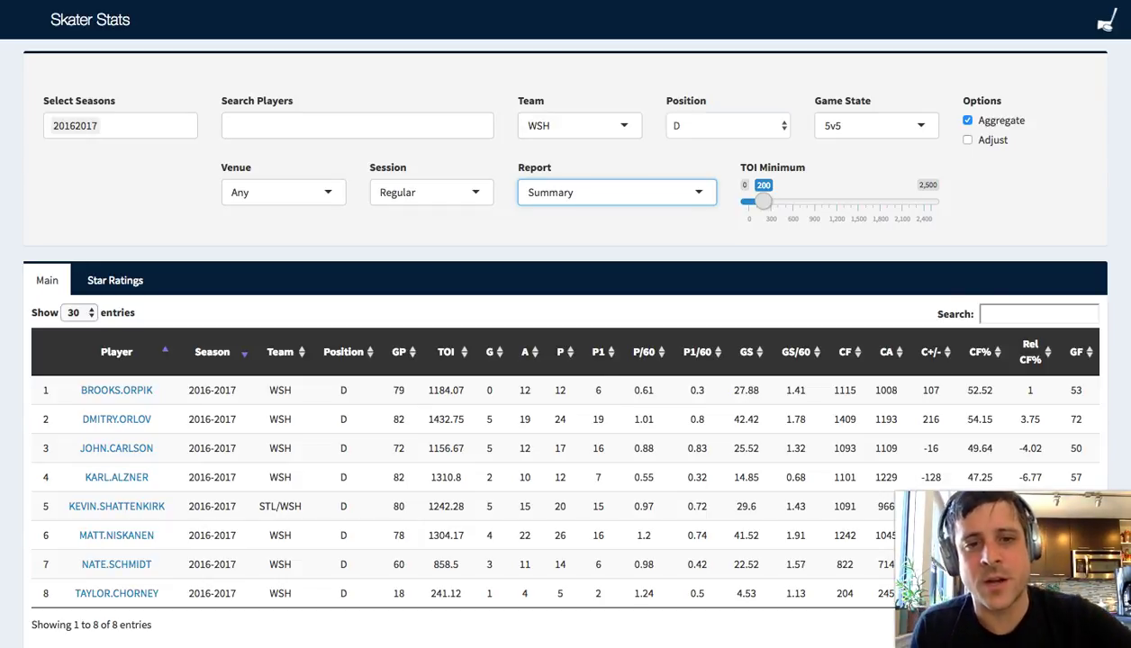
scroll(677, 390, "right", 4)
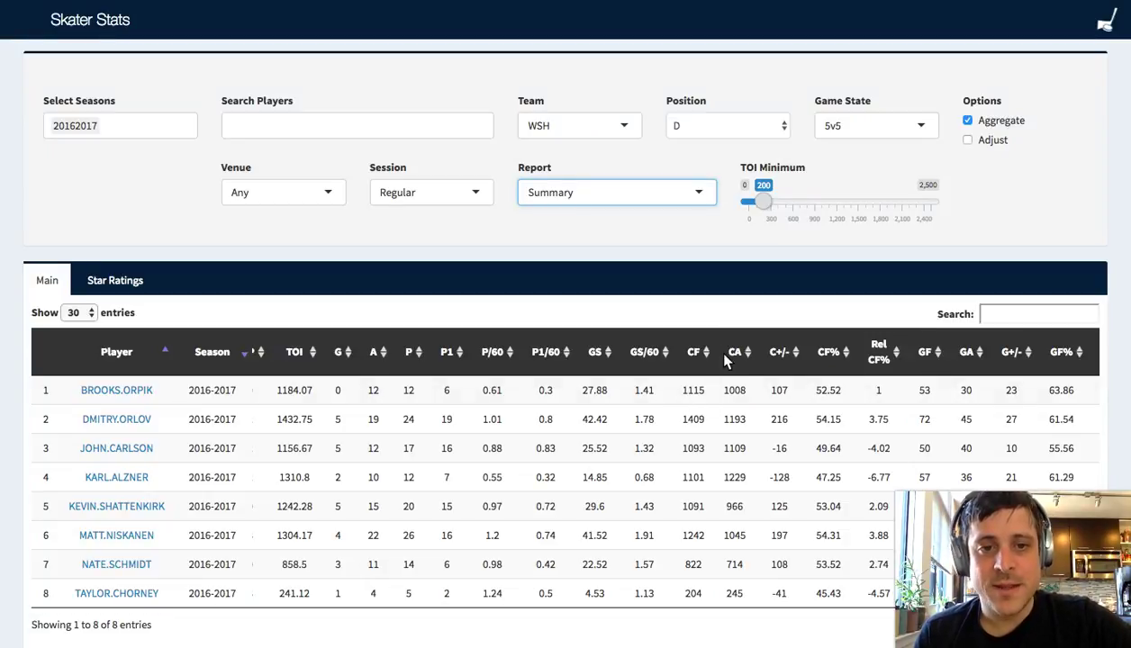
left_click(798, 352)
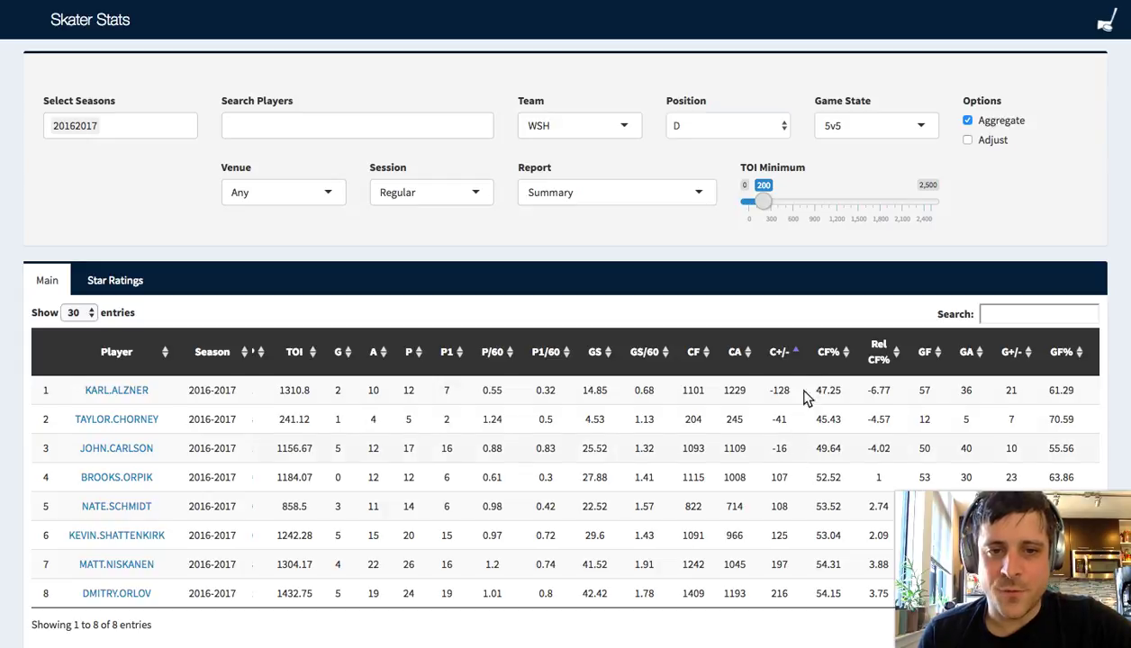
left_click(796, 355)
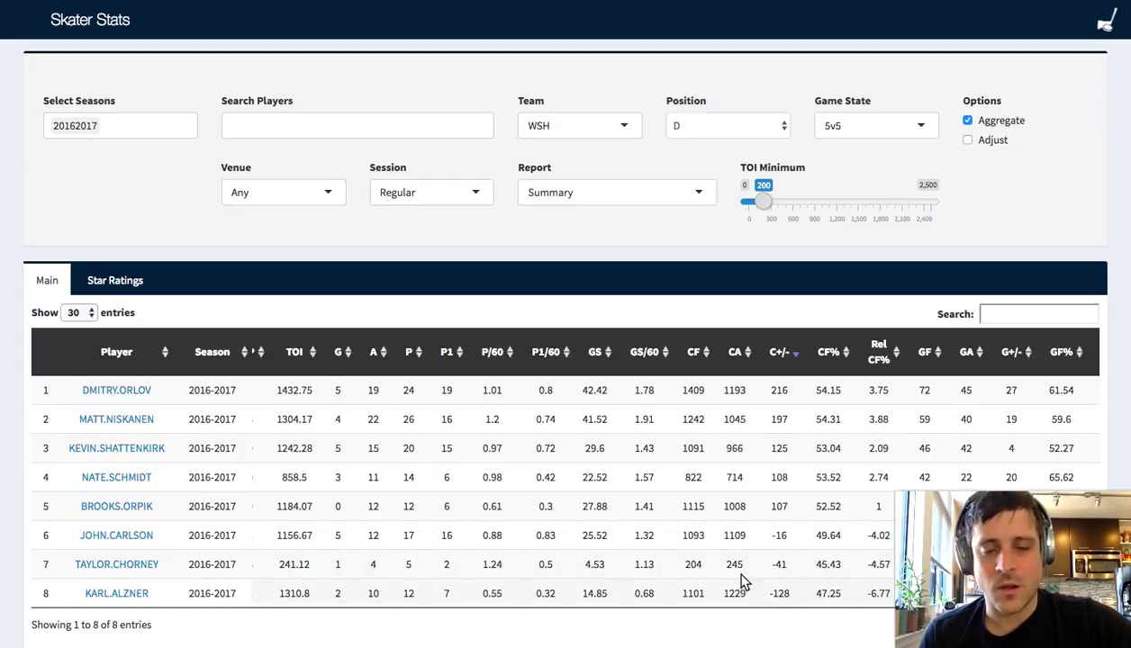
Step: Sort by CF% in ascending order, examine the lowest player's CF, CA, C+/- and CF% values, and highlight the two lowest rows
scroll(695, 435, "right", 2)
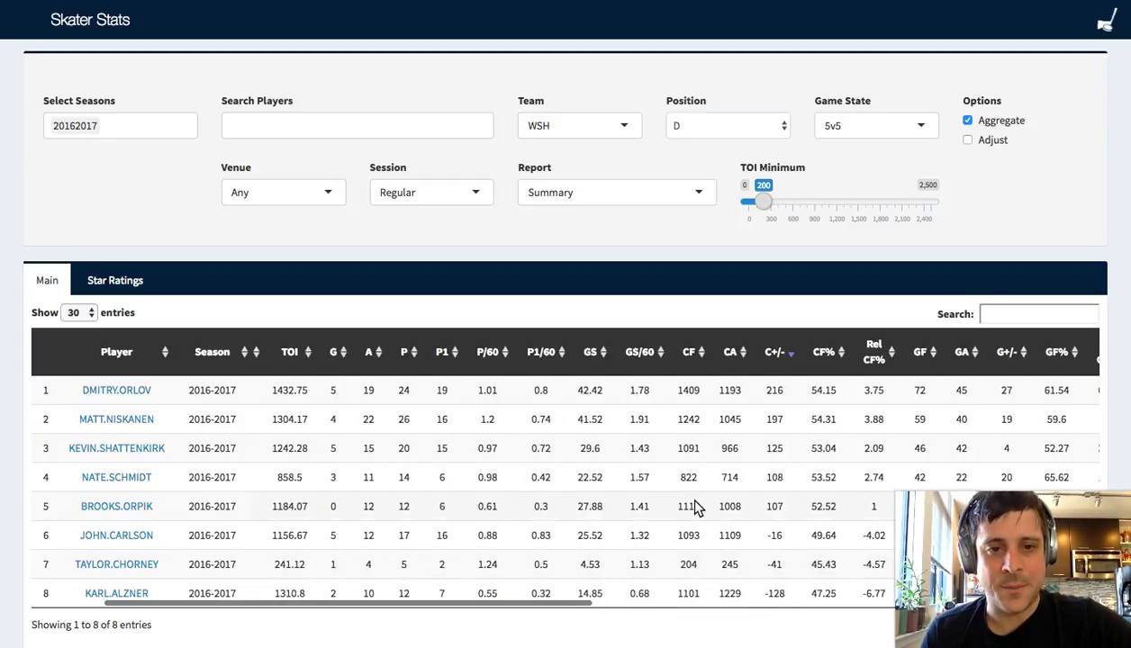
left_click(819, 350)
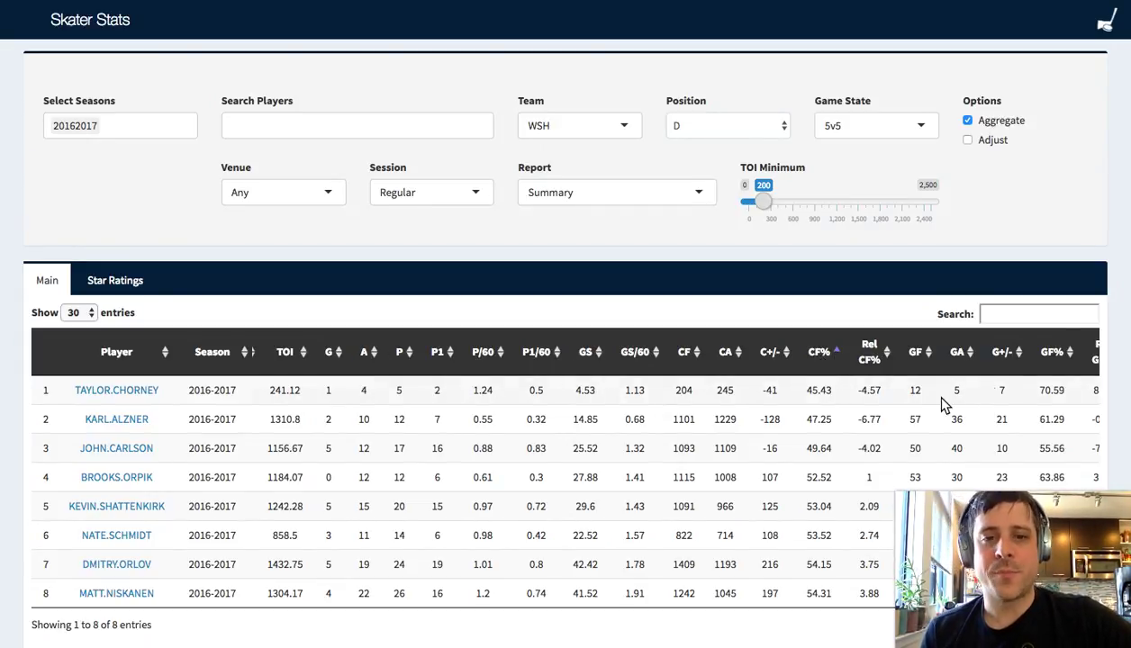
left_click_drag(806, 391, 843, 397)
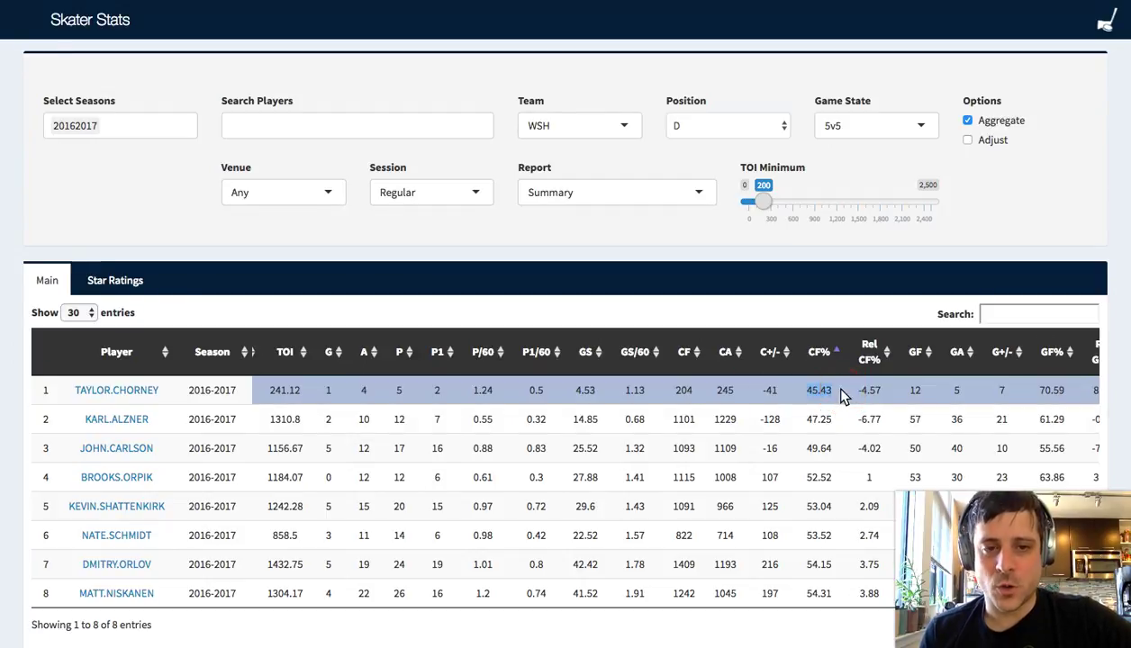
double_click(778, 394)
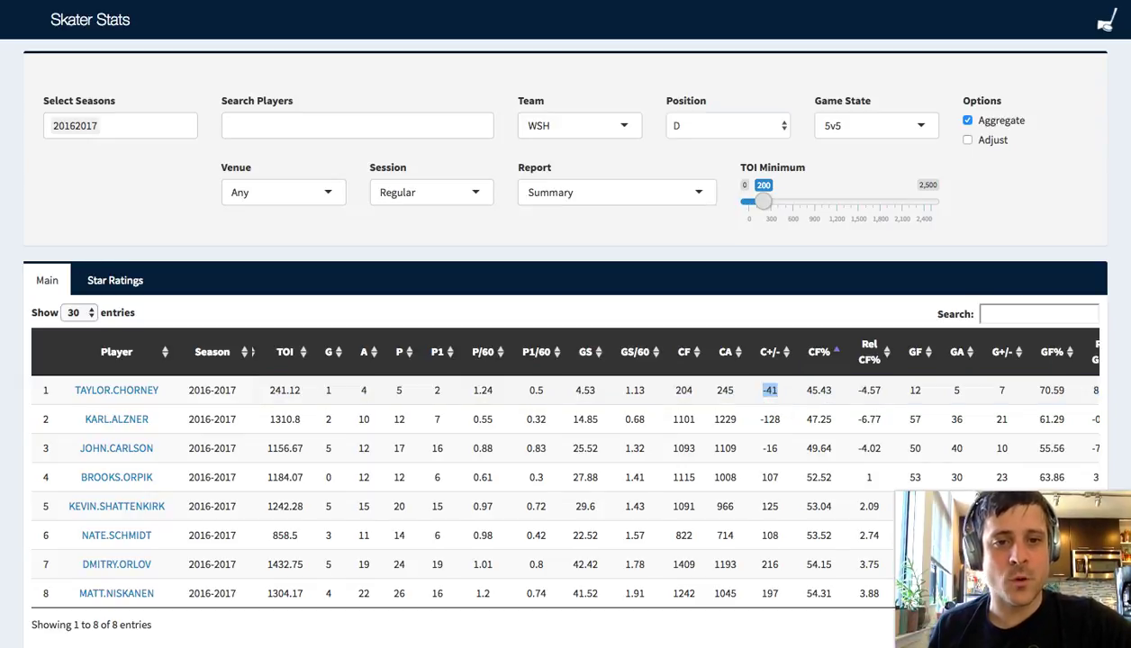
left_click(774, 390)
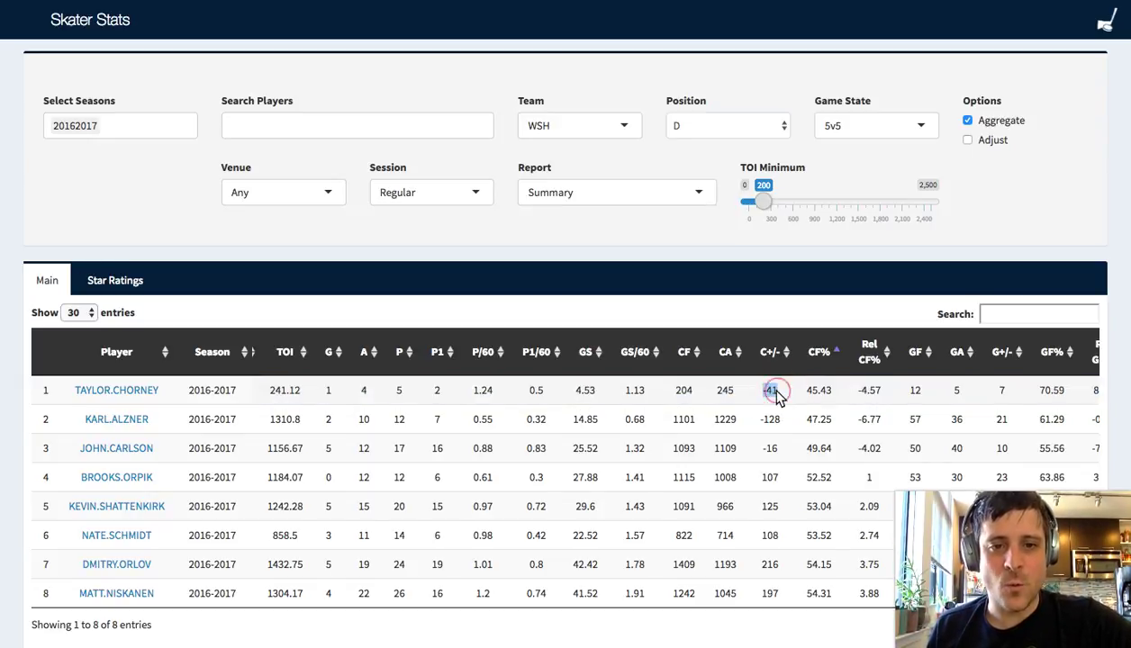
left_click_drag(753, 393, 680, 397)
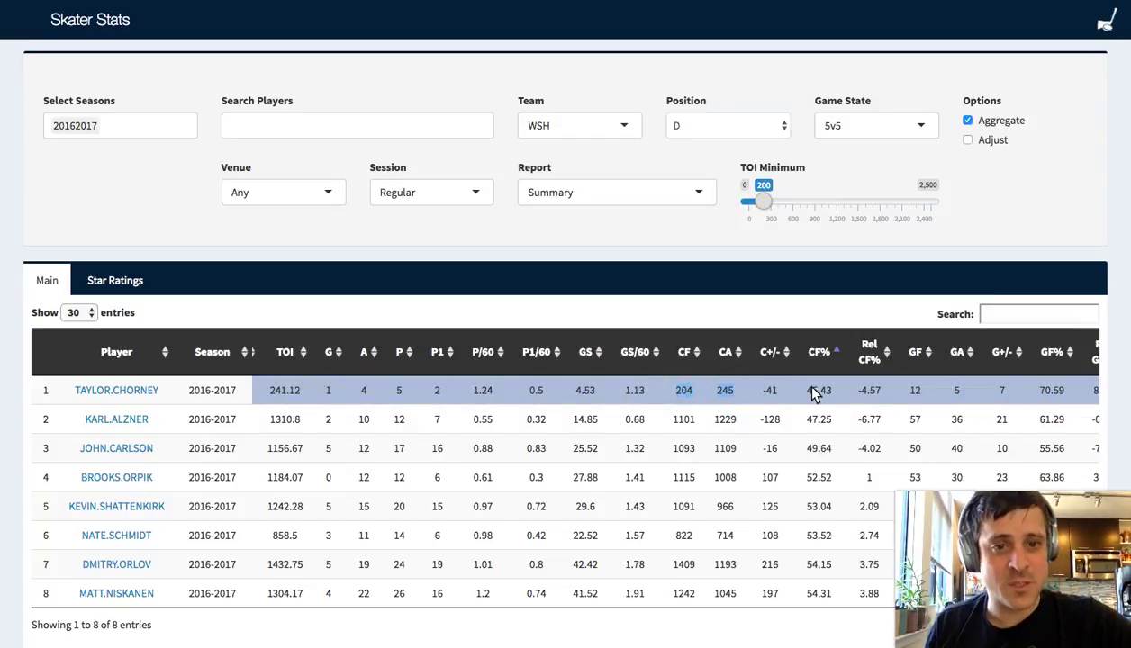
left_click_drag(809, 394, 836, 396)
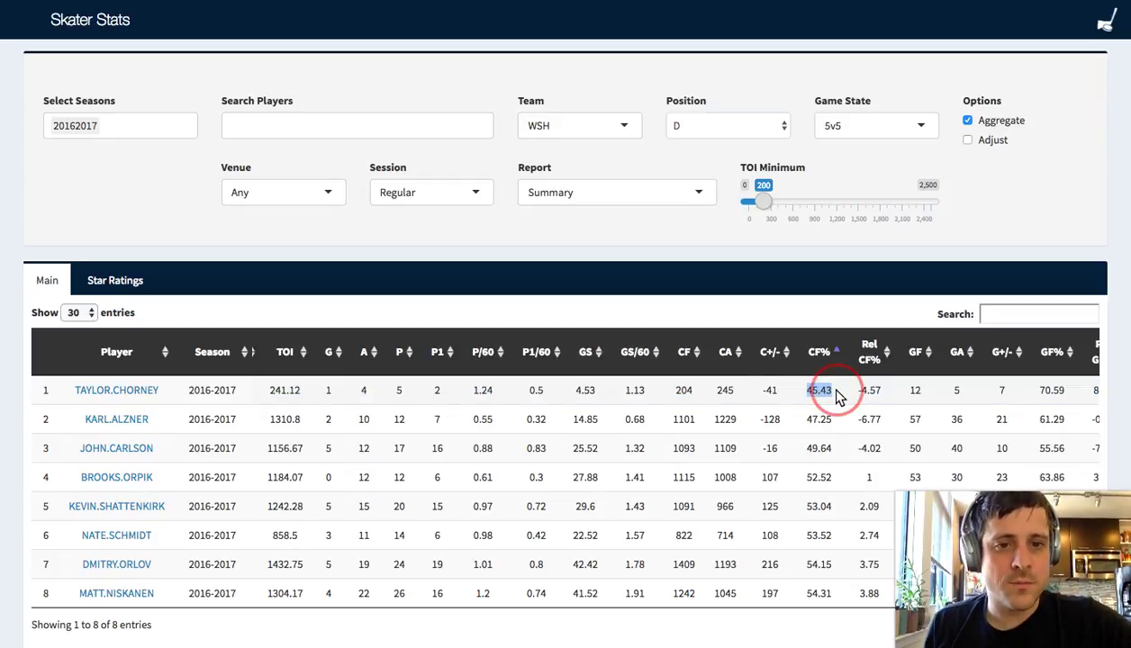
left_click(836, 396)
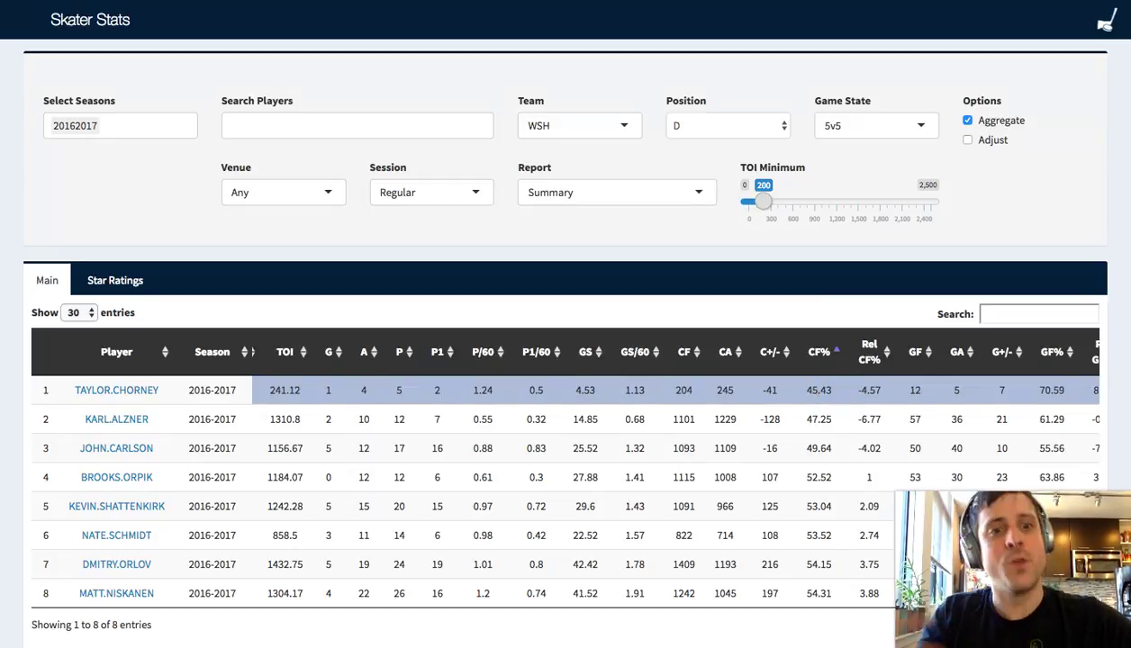
left_click(833, 419)
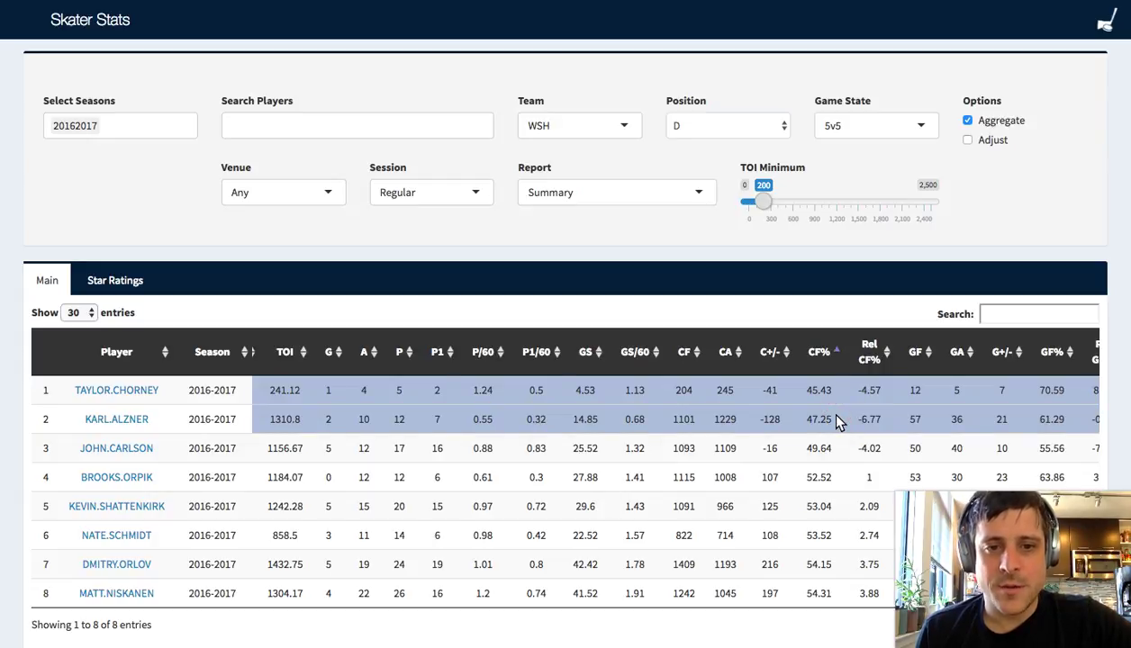
Step: Sort the defensemen by CF% in descending order and highlight the two highest rows
scroll(836, 434, "down", 2)
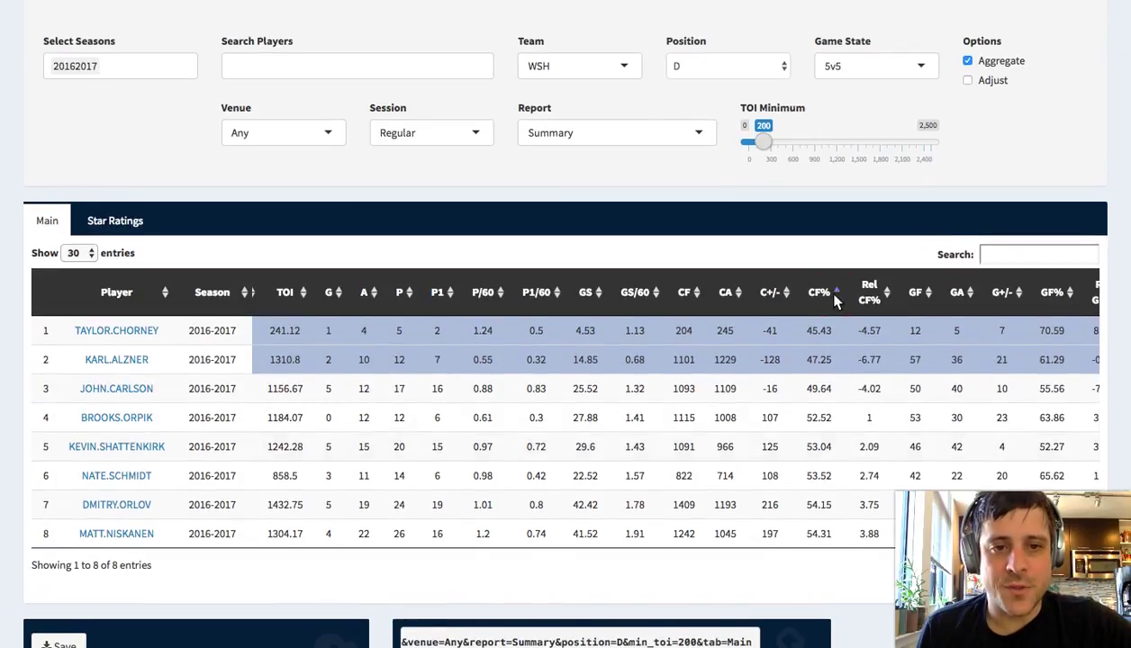
left_click(836, 298)
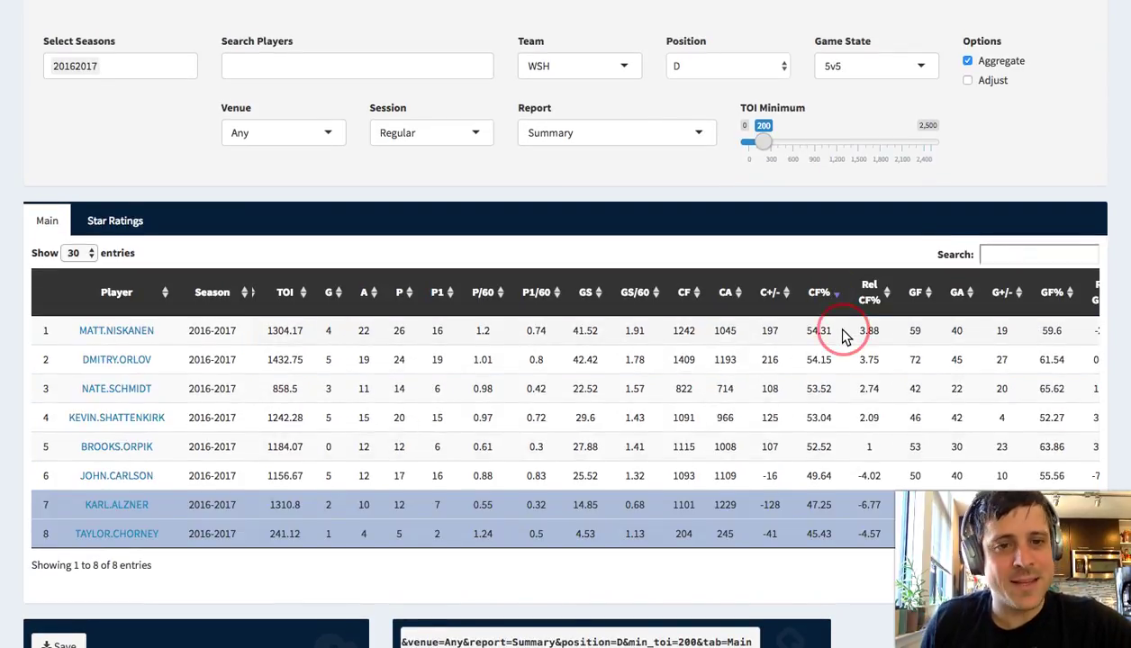
left_click(845, 335)
left_click(845, 361)
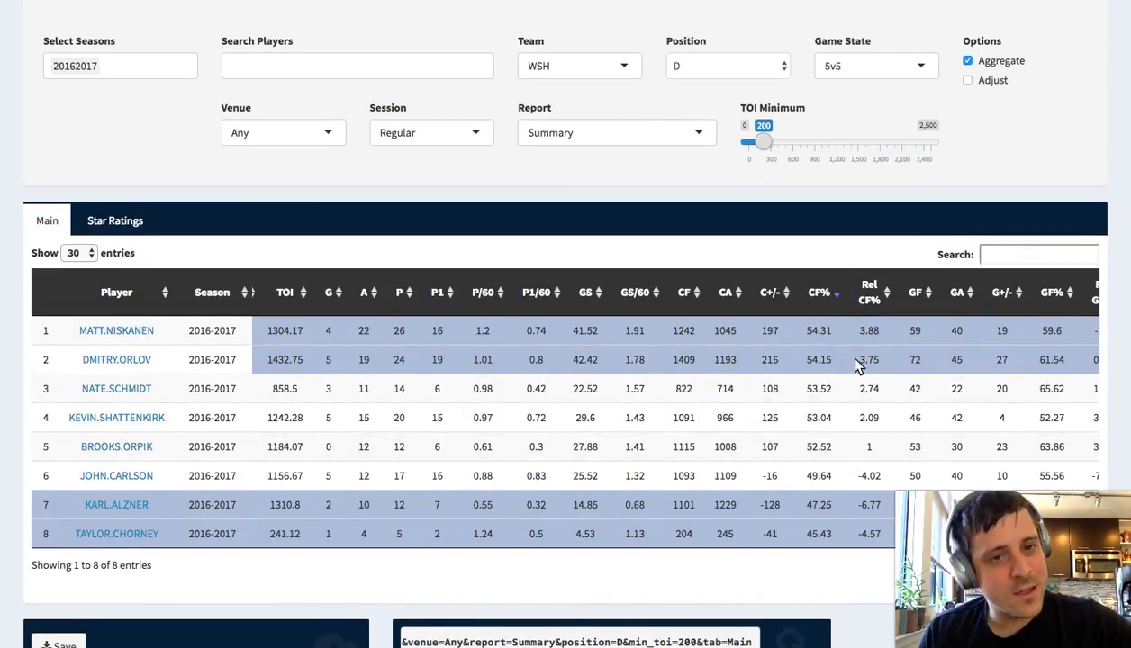
Step: Sort by Rel CF% in ascending order and highlight the lowest player's CF% and Rel CF% values to compare them
left_click(886, 297)
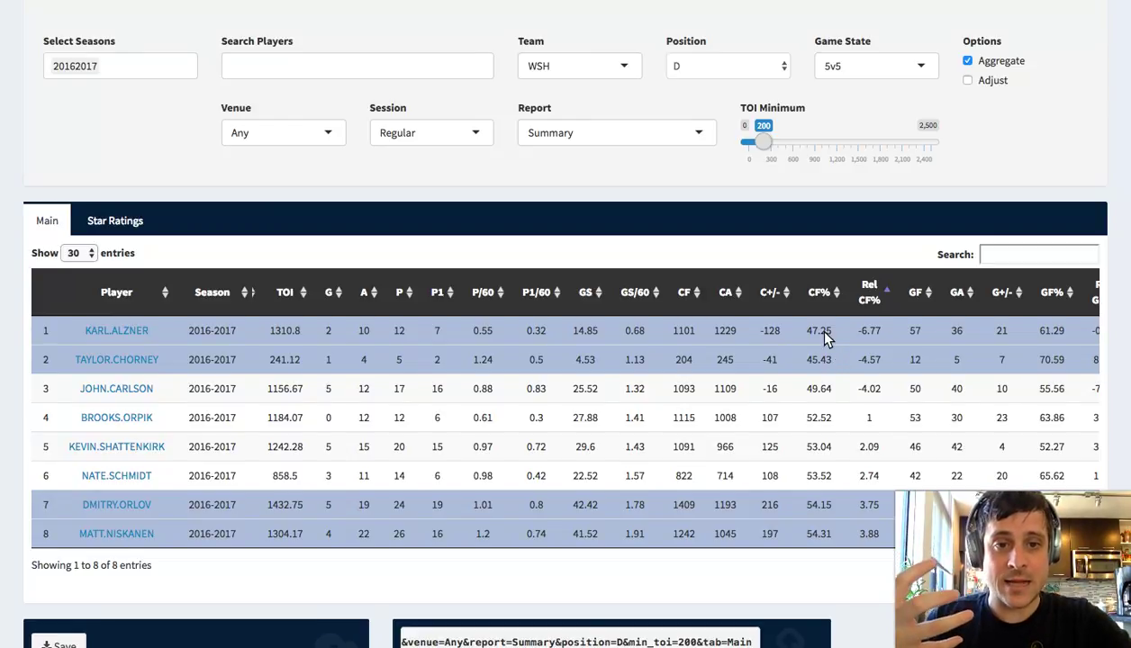
left_click_drag(808, 331, 833, 332)
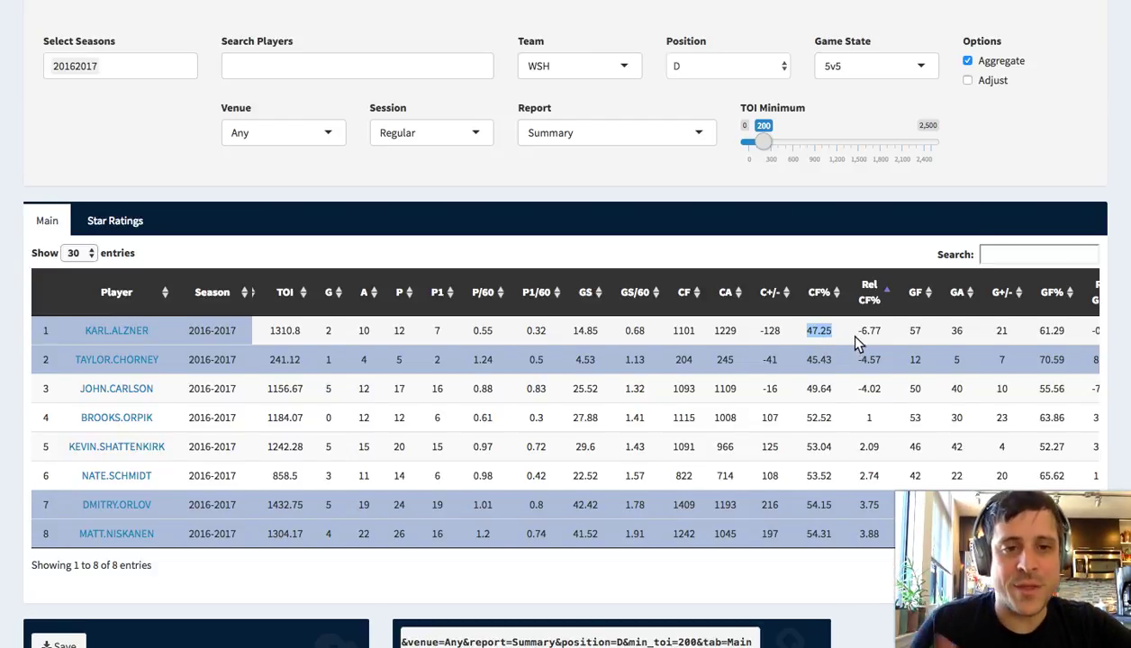
left_click_drag(858, 332, 883, 332)
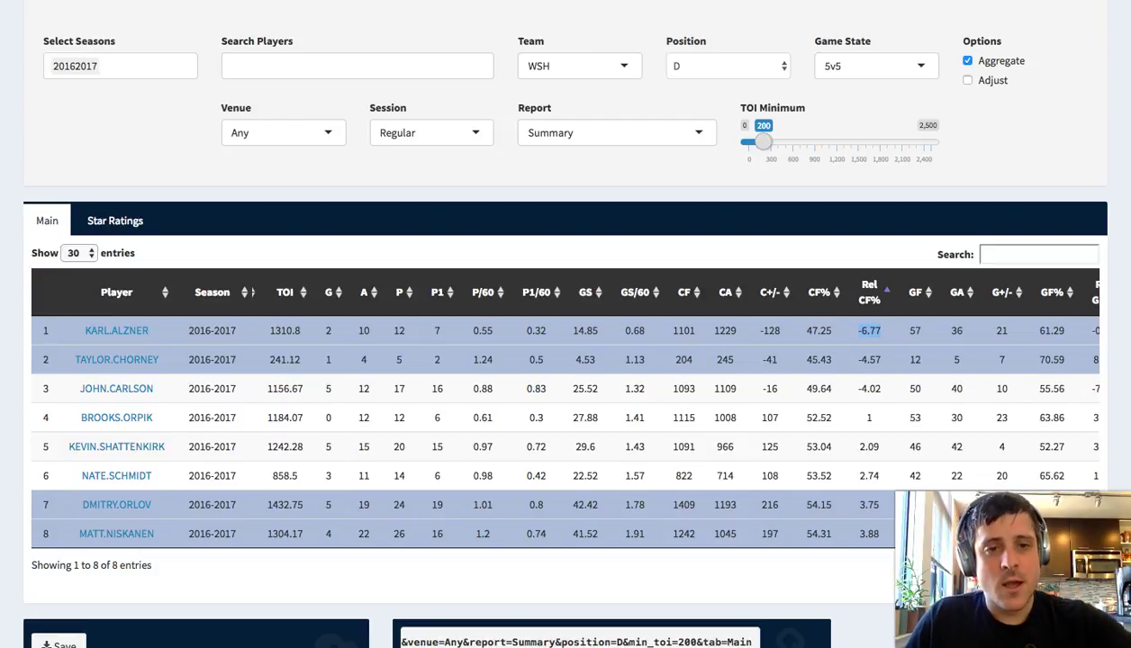
Step: Sort by Rel CF% in descending order, then highlight the leading player's Rel CF% value and the fifth-ranked row
left_click(881, 297)
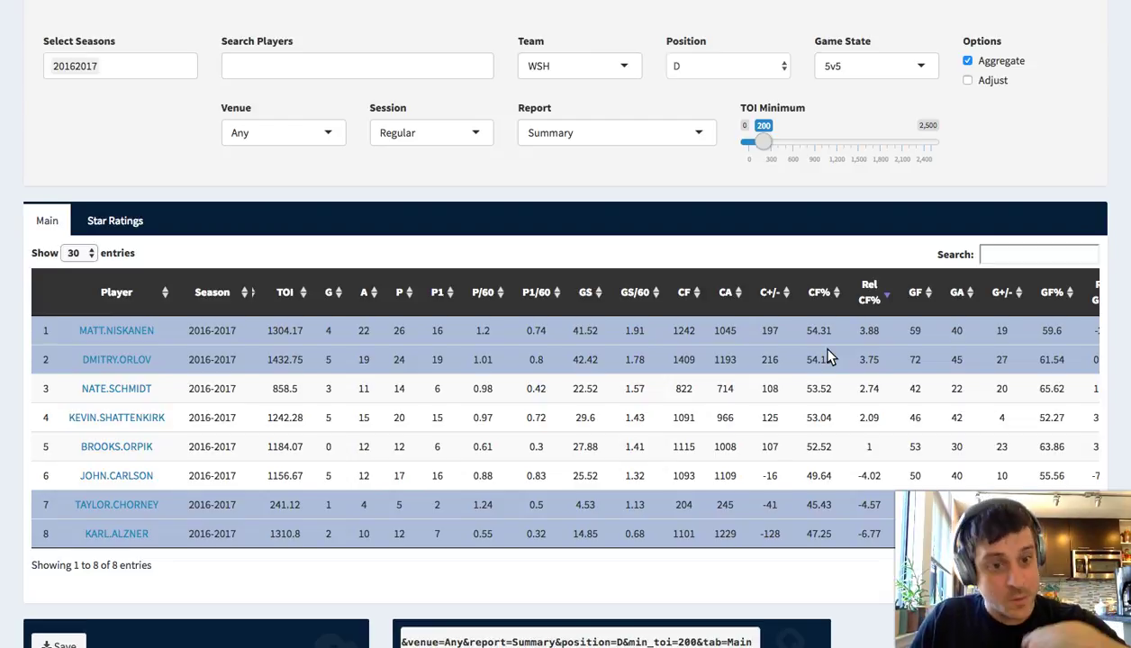
double_click(872, 330)
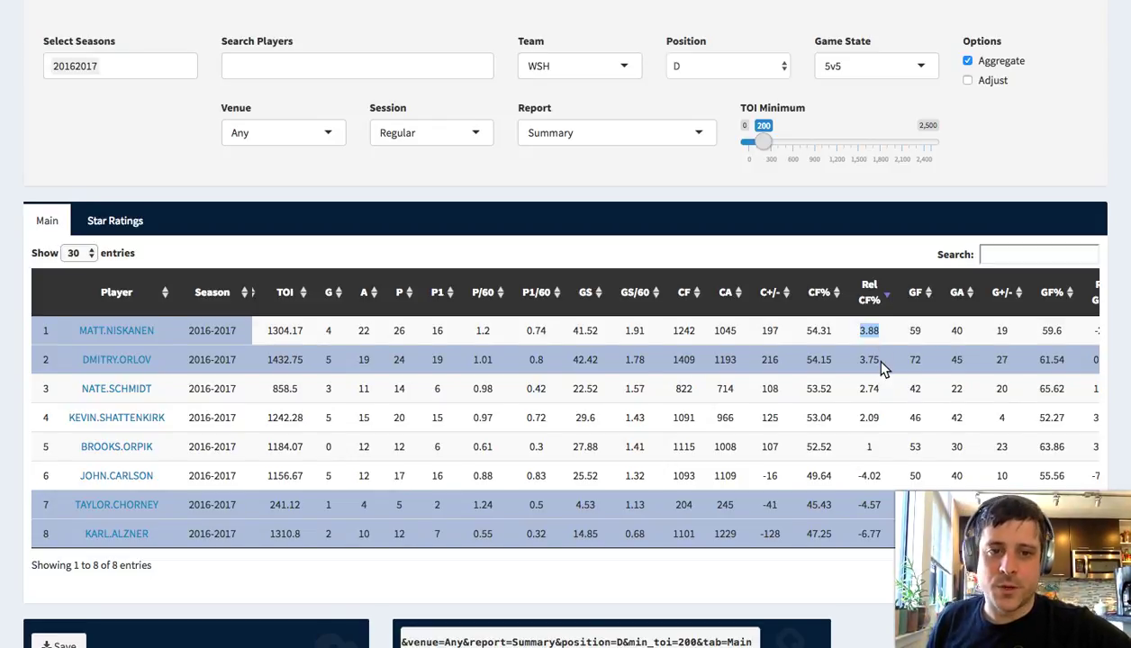
left_click(878, 457)
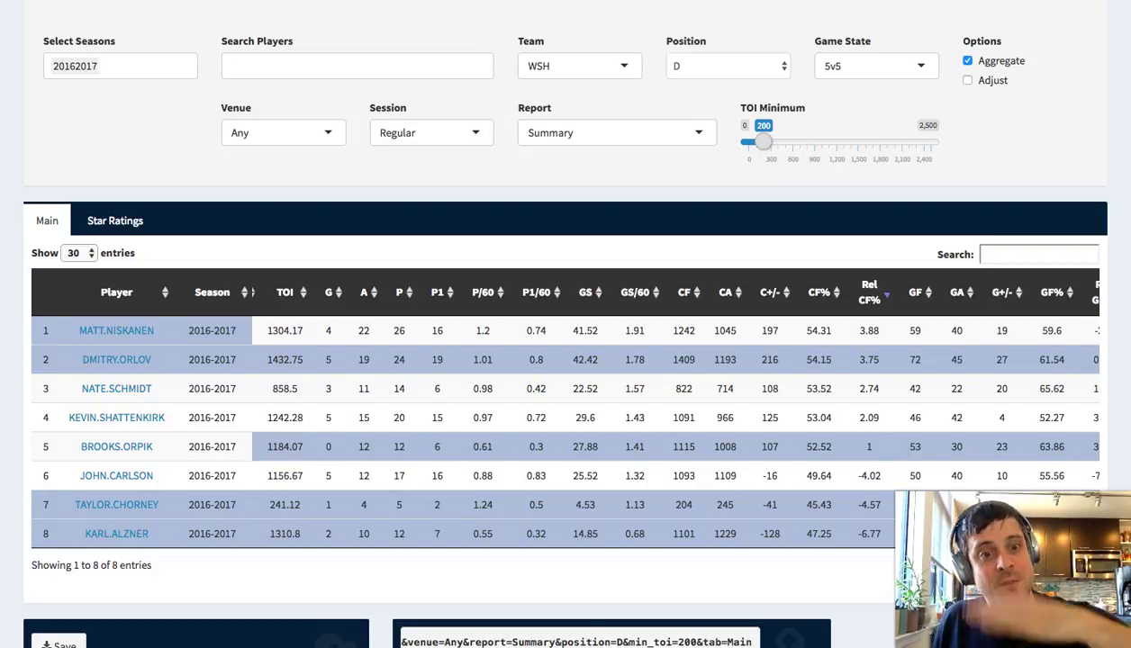
left_click(855, 420)
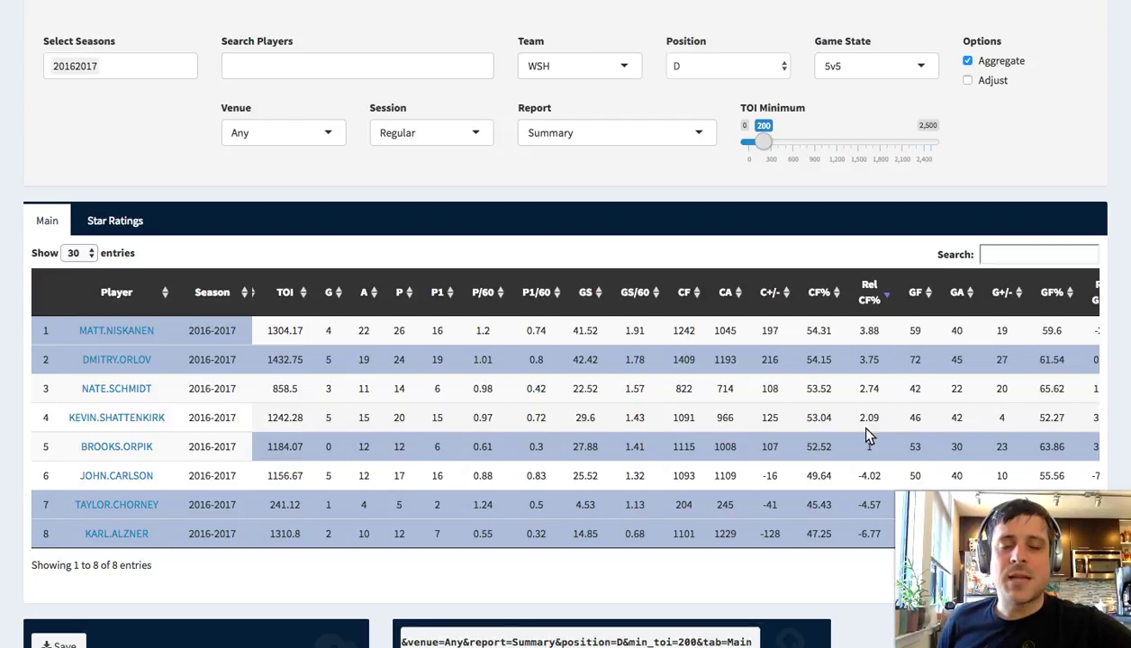
Step: Highlight the full row of the defenseman with the highest Rel CF%
left_click(849, 420)
left_click(888, 341)
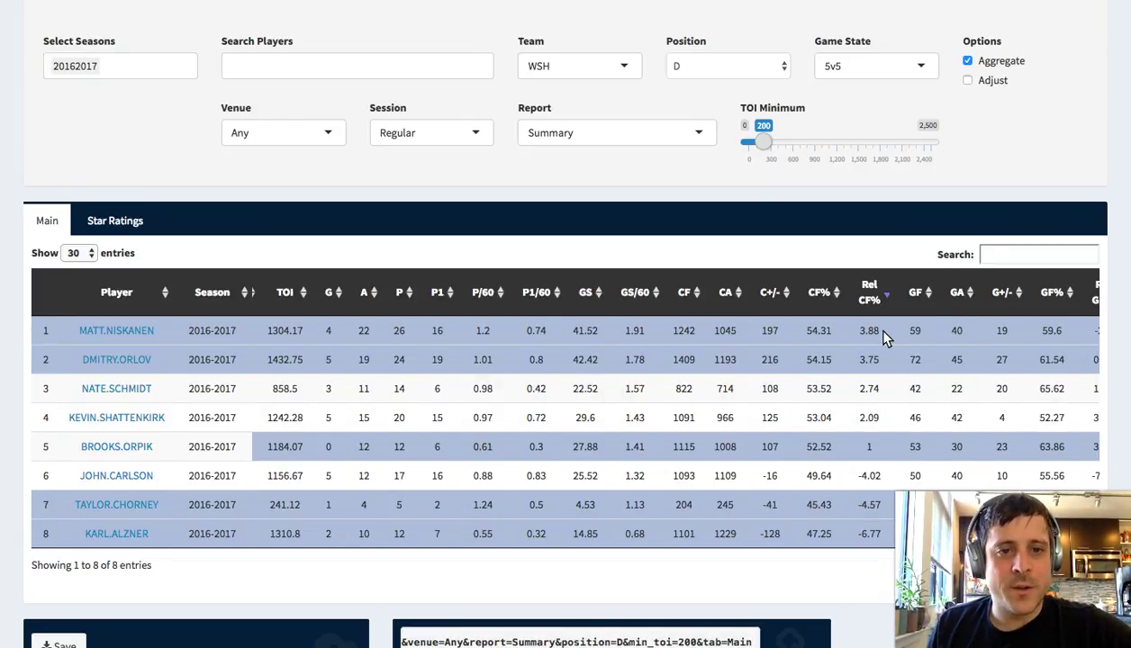
Step: Sort the defensemen by G+/- in ascending order and toggle the highlights of the second, third and sixth rows
scroll(883, 335, "right", 5)
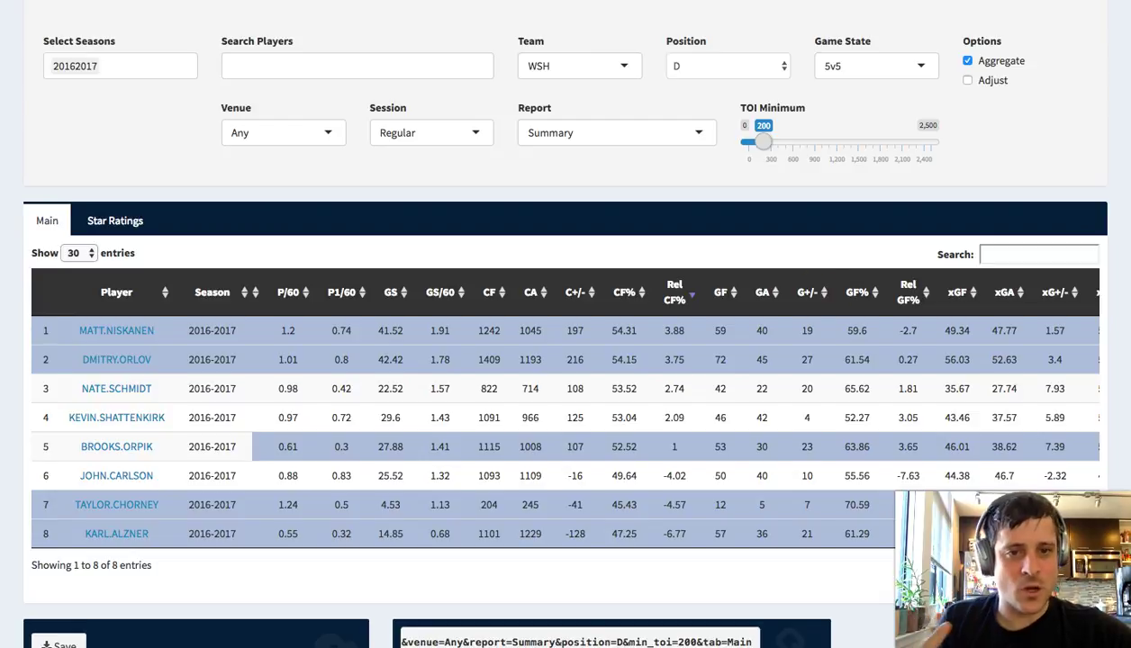
left_click(815, 292)
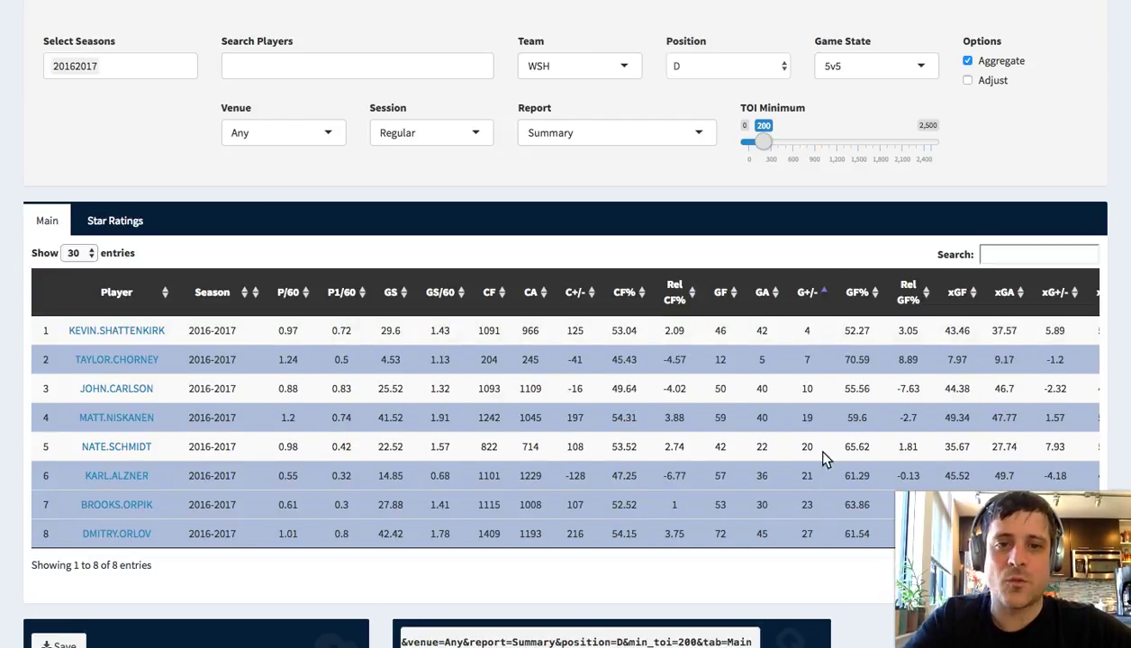
left_click(804, 365)
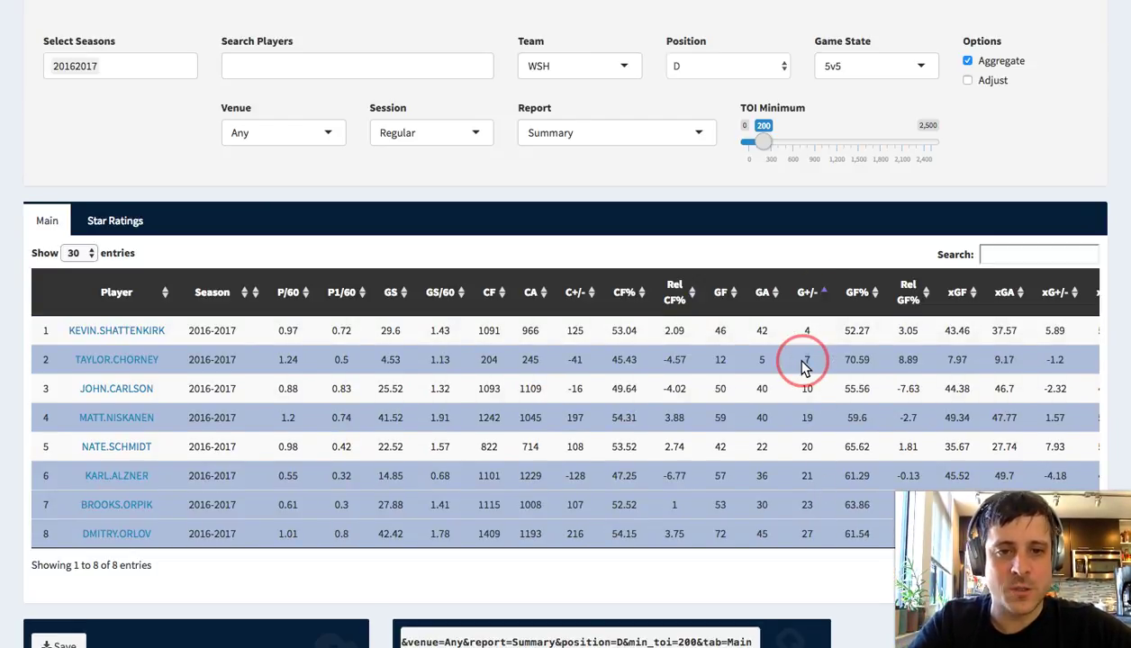
left_click(807, 393)
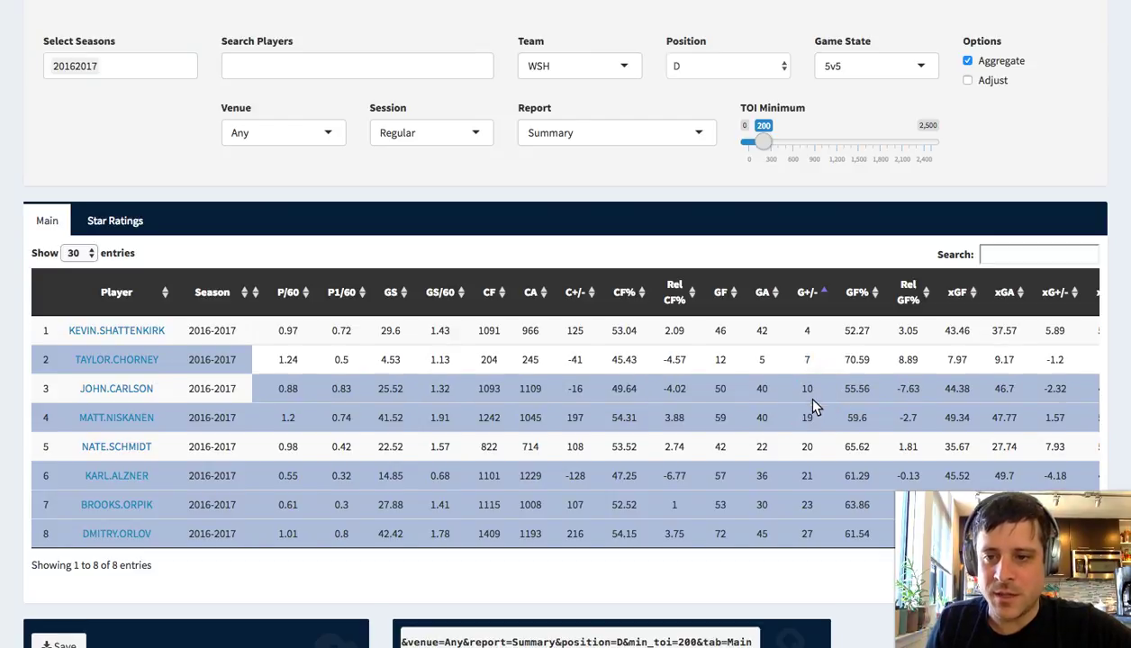
left_click(811, 473)
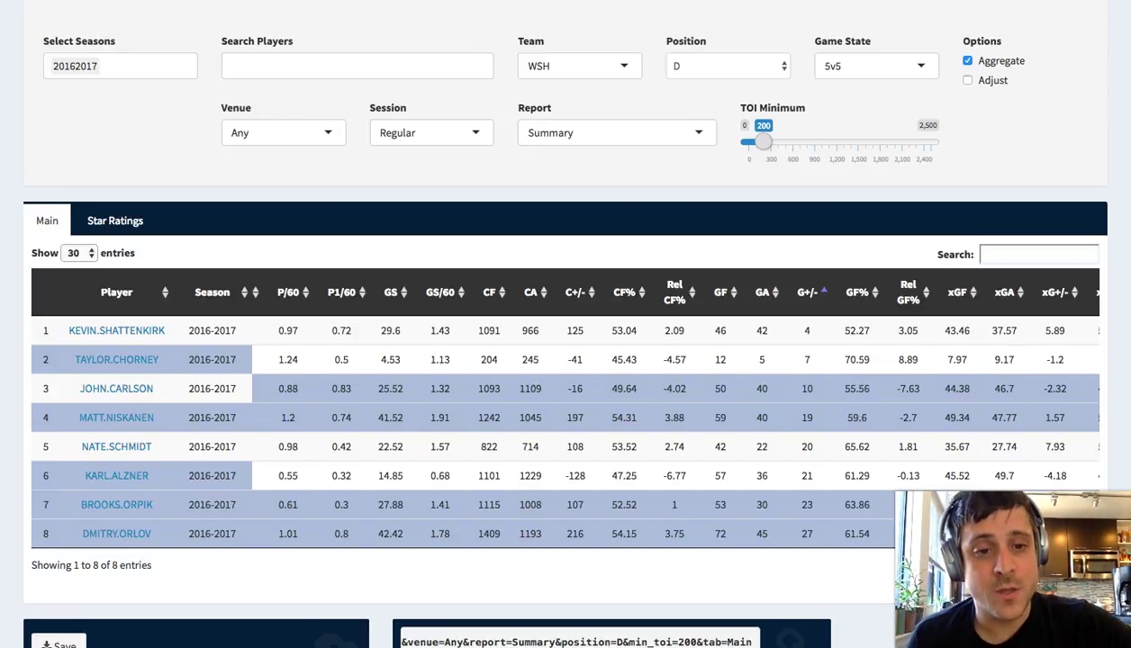
Step: Sort by GF% in ascending order and highlight the GF% value of the player with the highest percentage
left_click(868, 297)
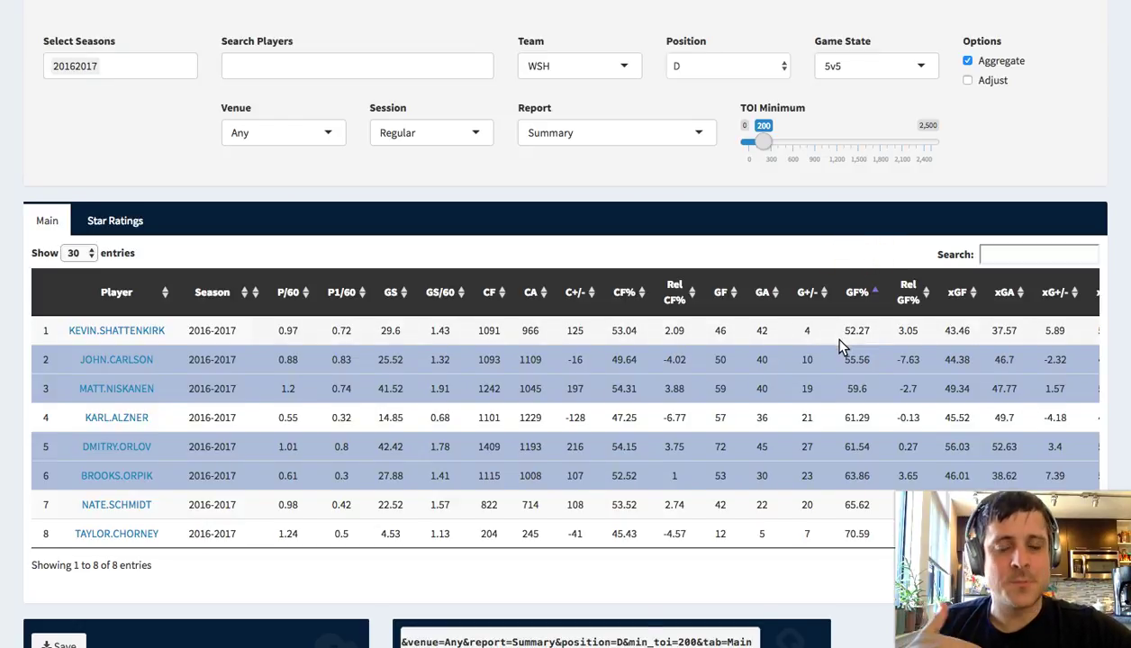
left_click(866, 538)
double_click(870, 538)
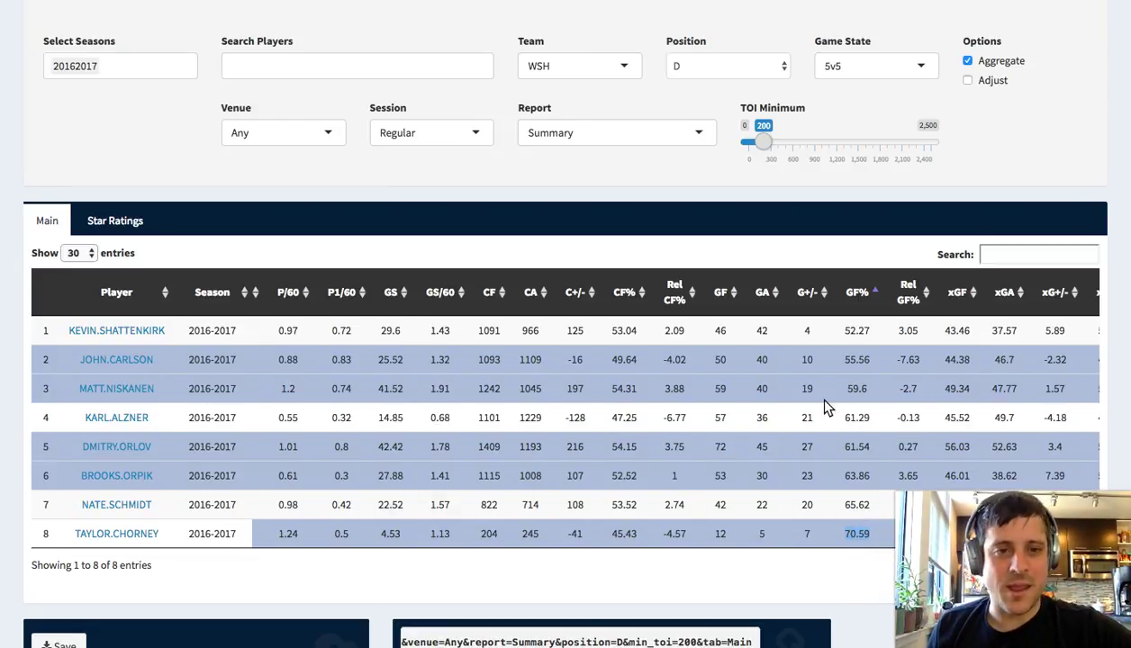
Step: Sort by xGA in ascending order, then highlight the last player's xGA value and the seventh row
scroll(827, 408, "right", 5)
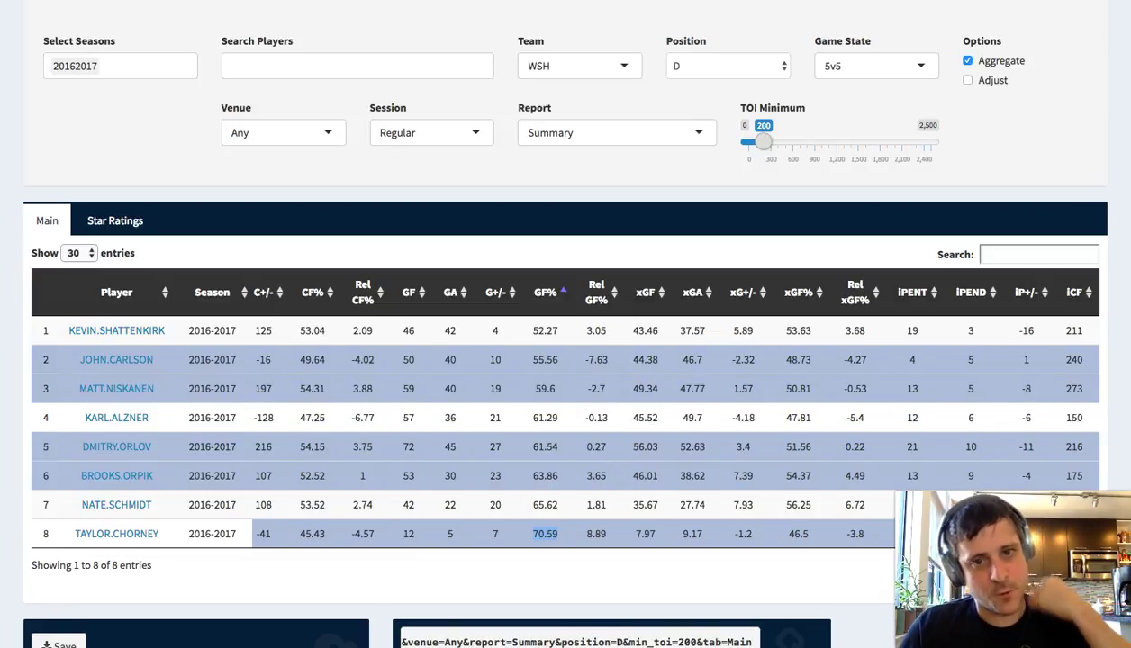
left_click(709, 294)
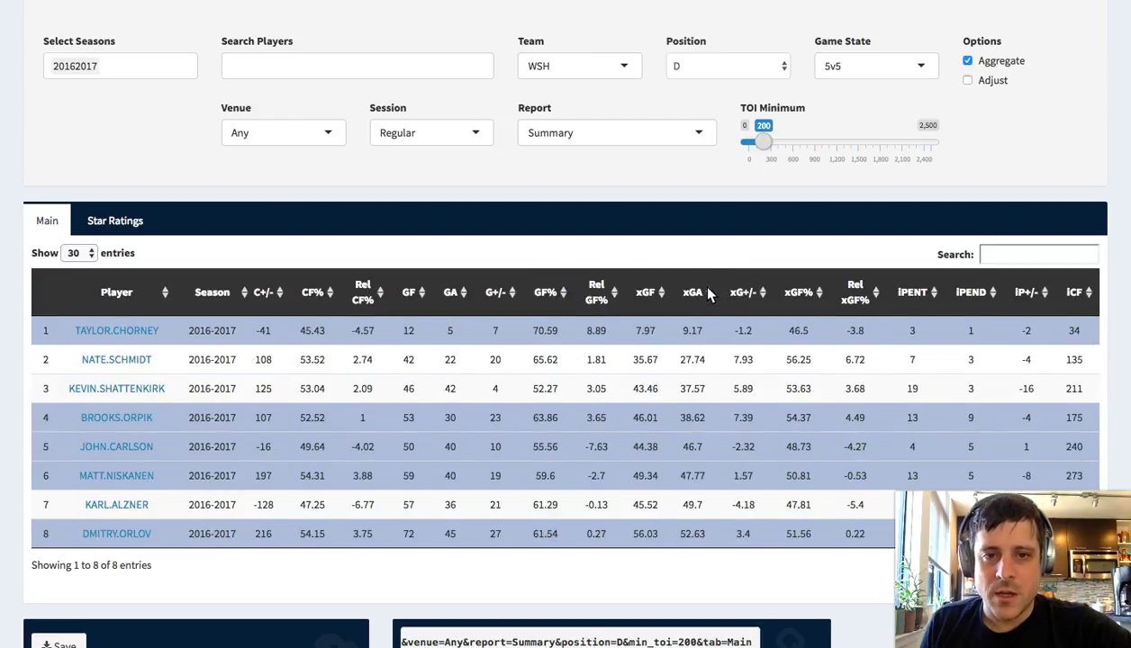
left_click(705, 512)
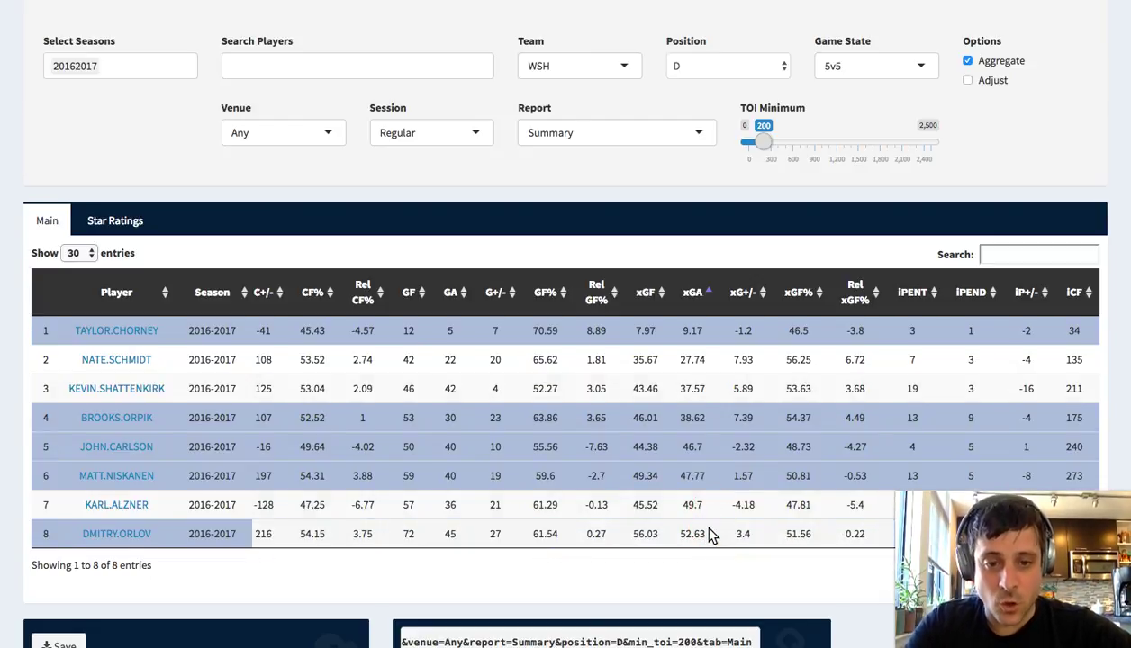
left_click(709, 537)
double_click(693, 535)
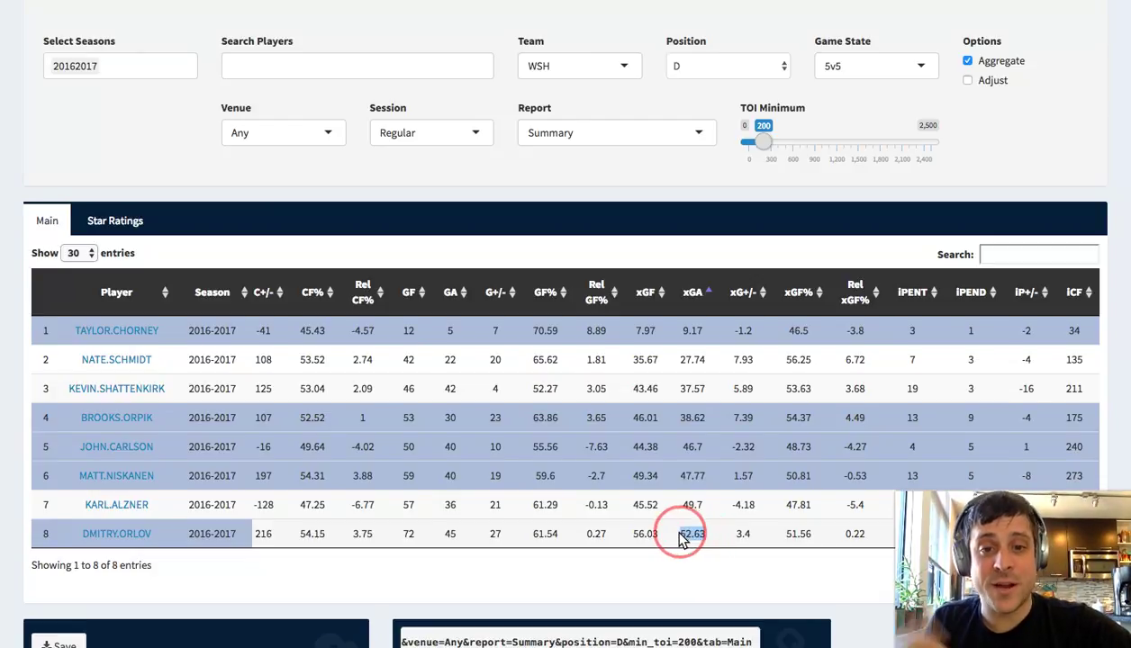
left_click(727, 579)
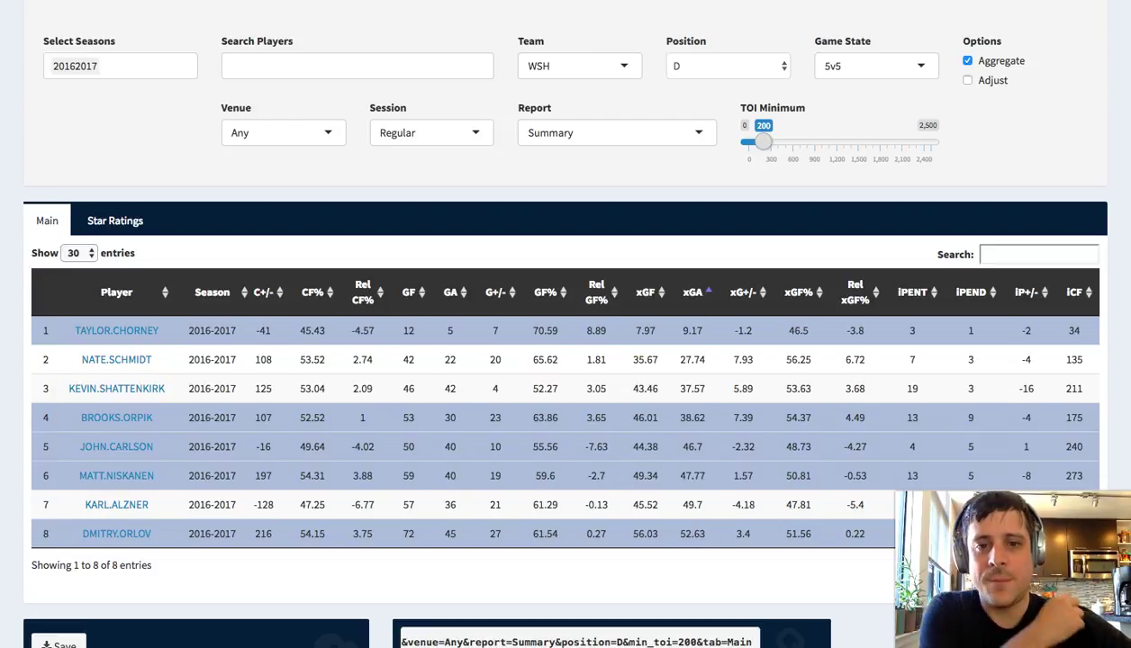
left_click(711, 512)
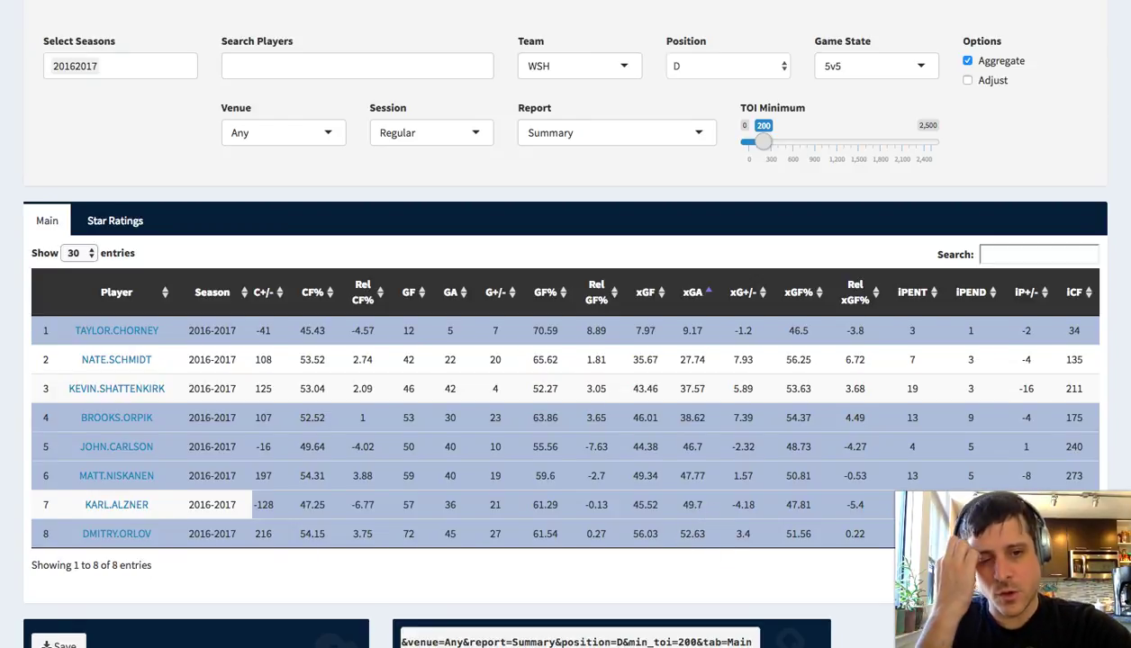
Step: Examine the iPENT, iPEND and iP+/- columns, marking the third player's iP+/- value and toggling the last row's highlight
scroll(566, 414, "right", 4)
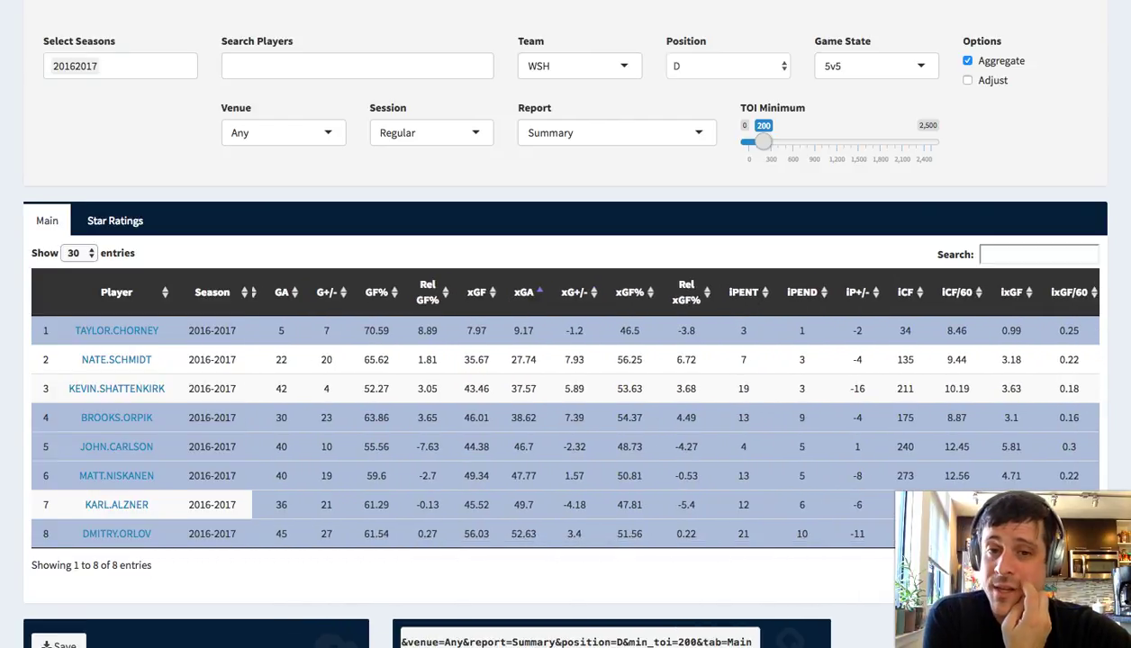
scroll(573, 313, "right", 4)
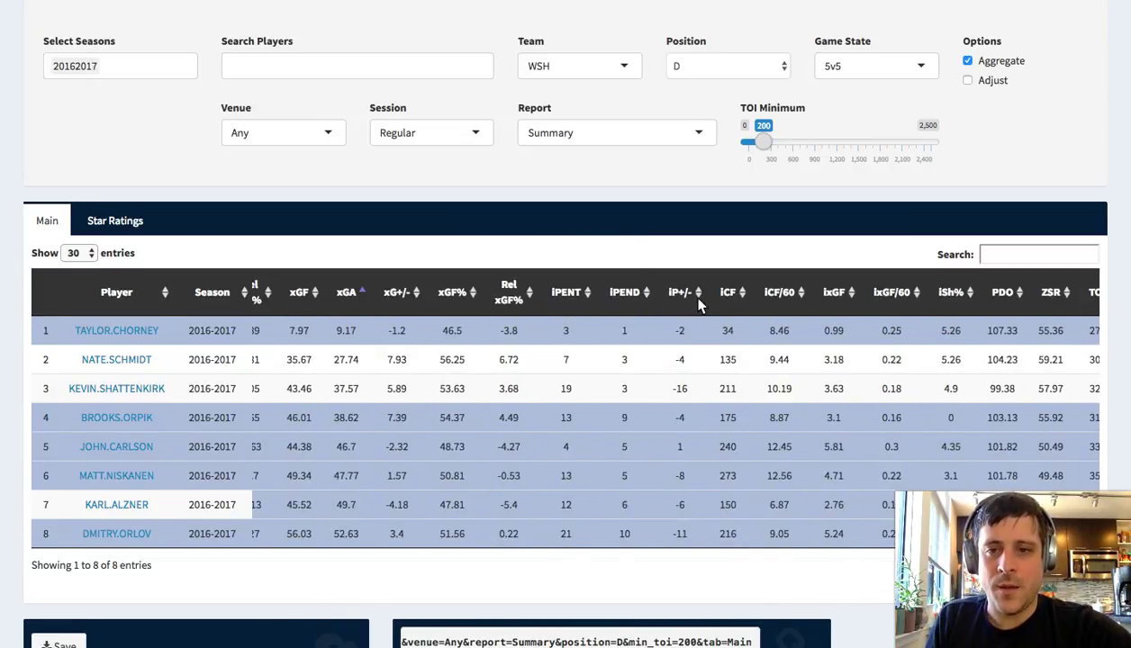
double_click(680, 393)
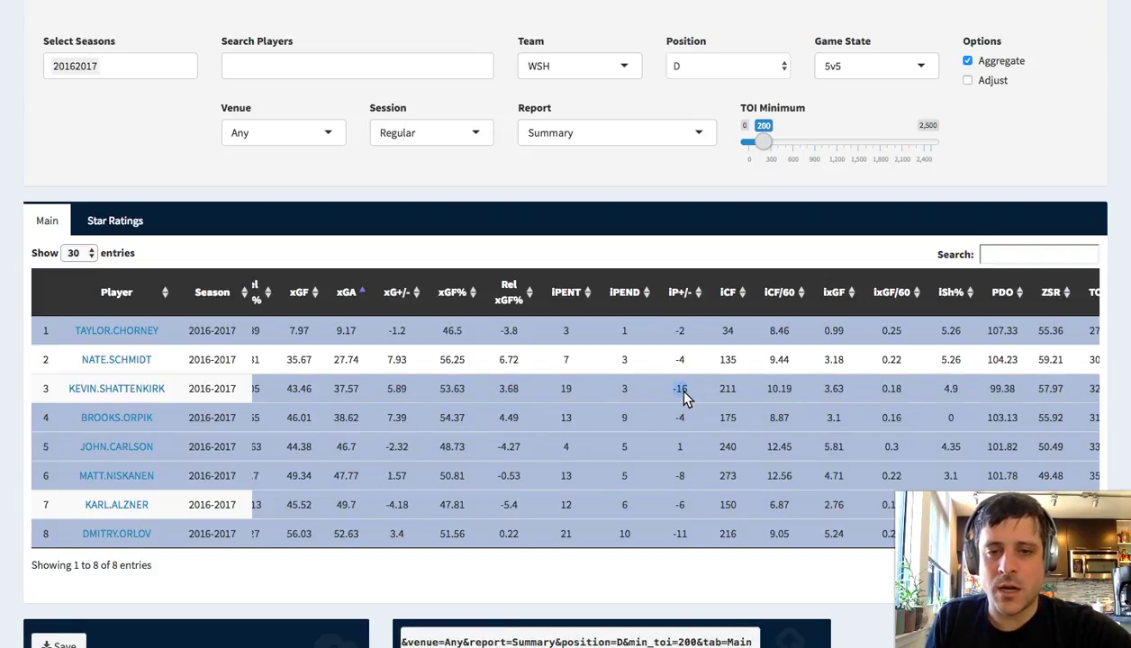
triple_click(692, 395)
left_click(692, 396)
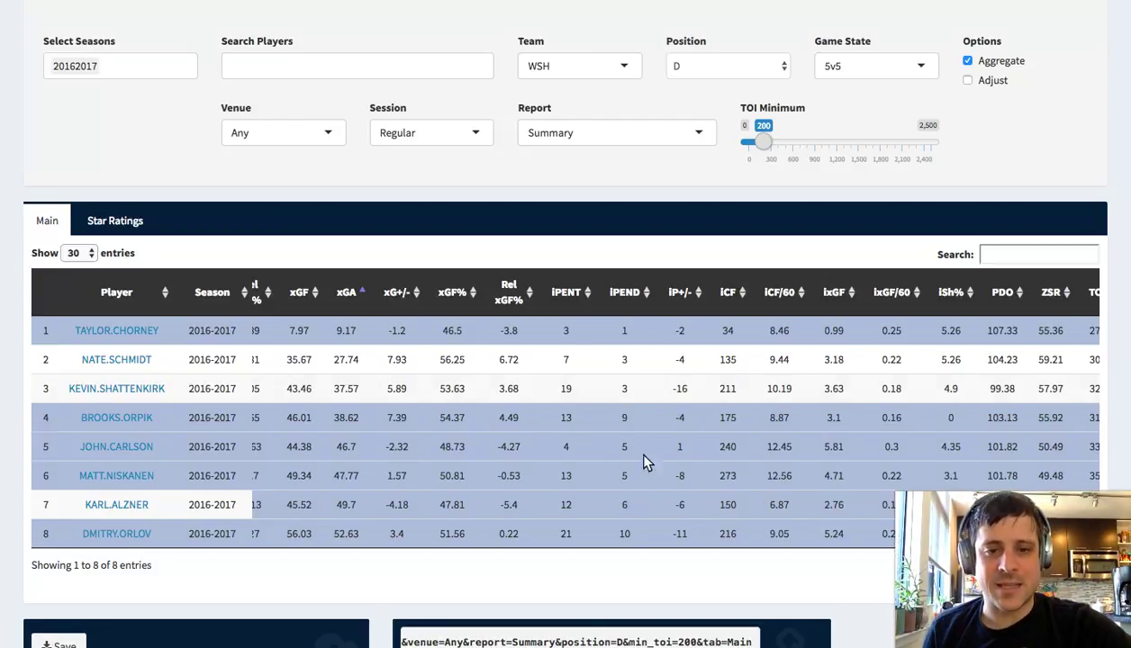
left_click(594, 539)
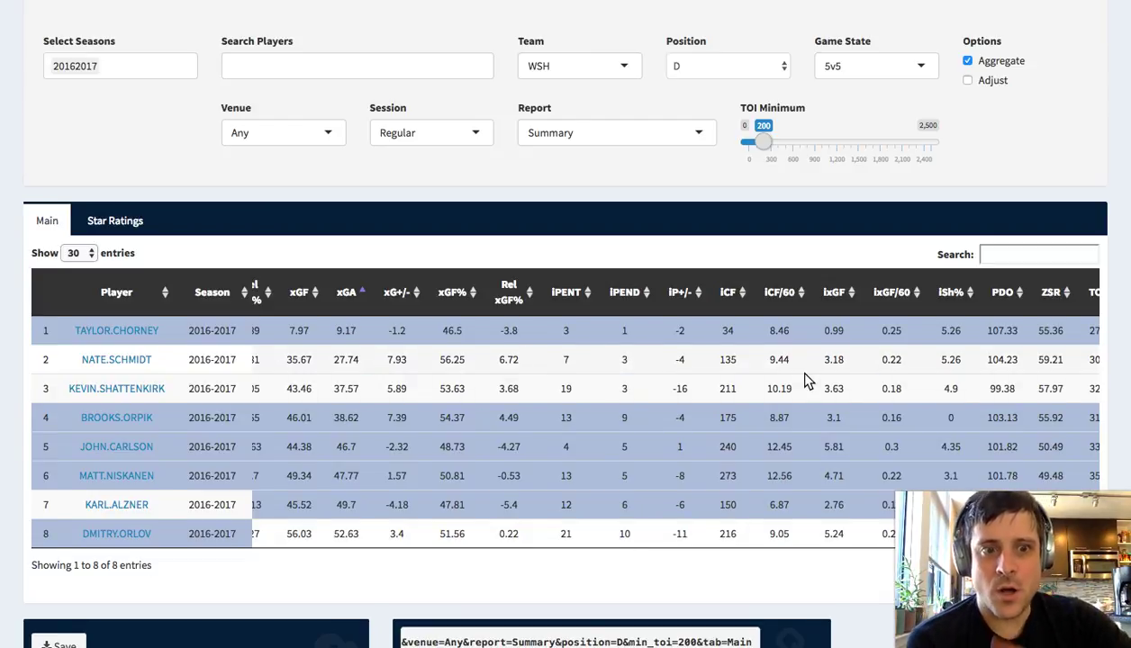
Step: Filter the skaters to position F and sort the forwards by iPENT in ascending order
left_click(716, 65)
key("f")
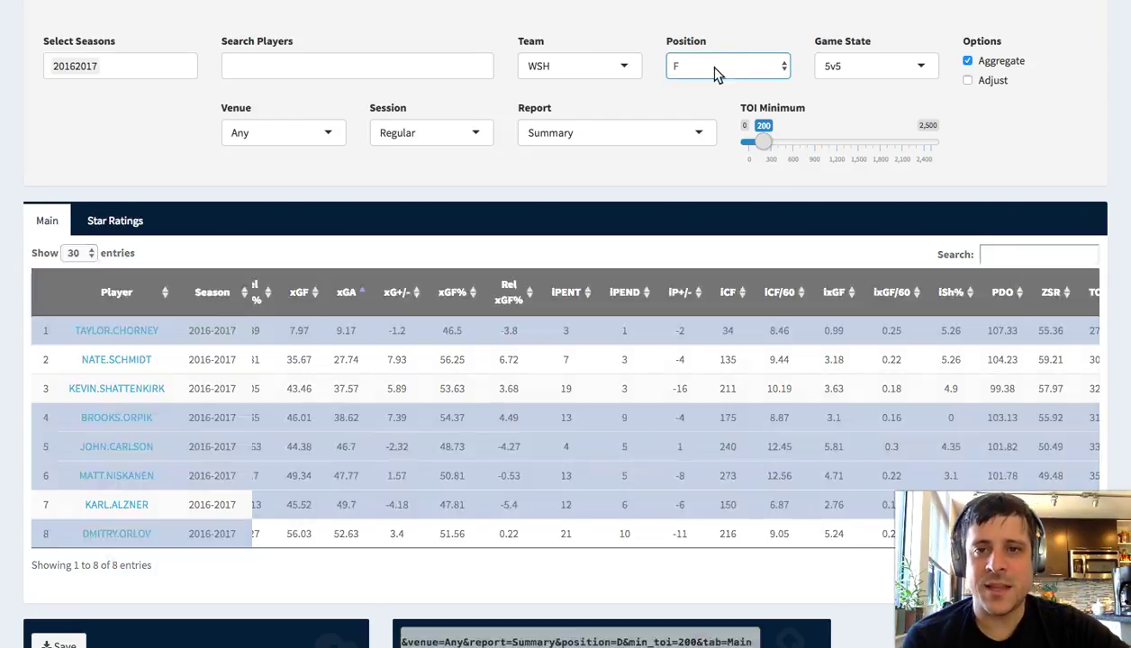
scroll(689, 242, "down", 3)
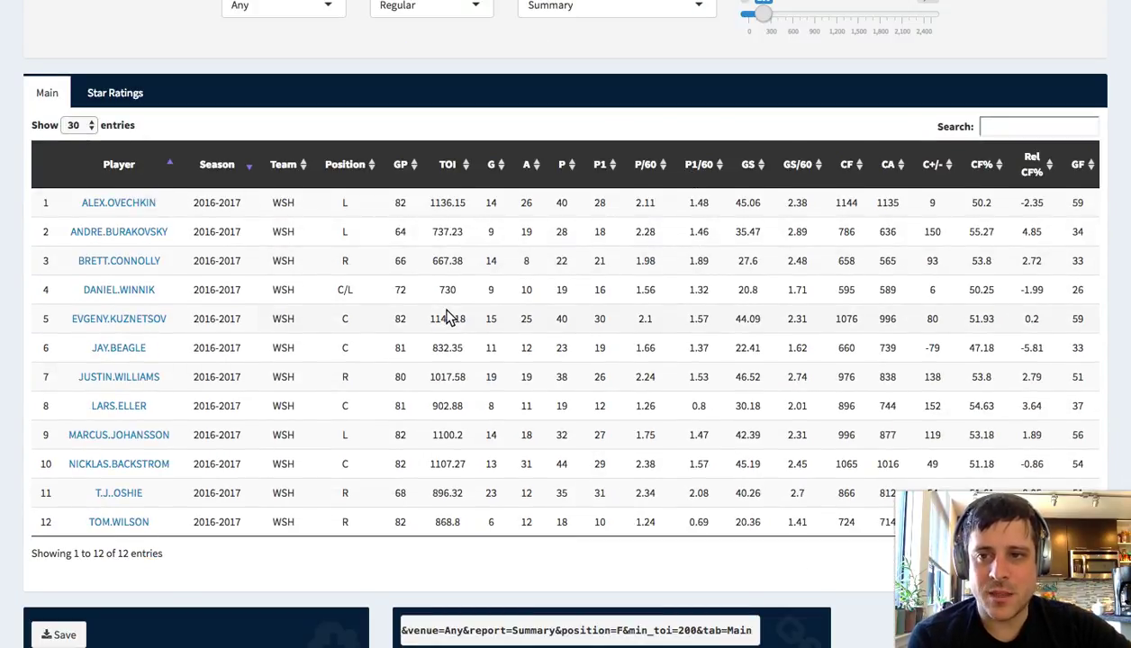
scroll(448, 318, "right", 5)
scroll(449, 316, "right", 3)
scroll(476, 285, "up", 1)
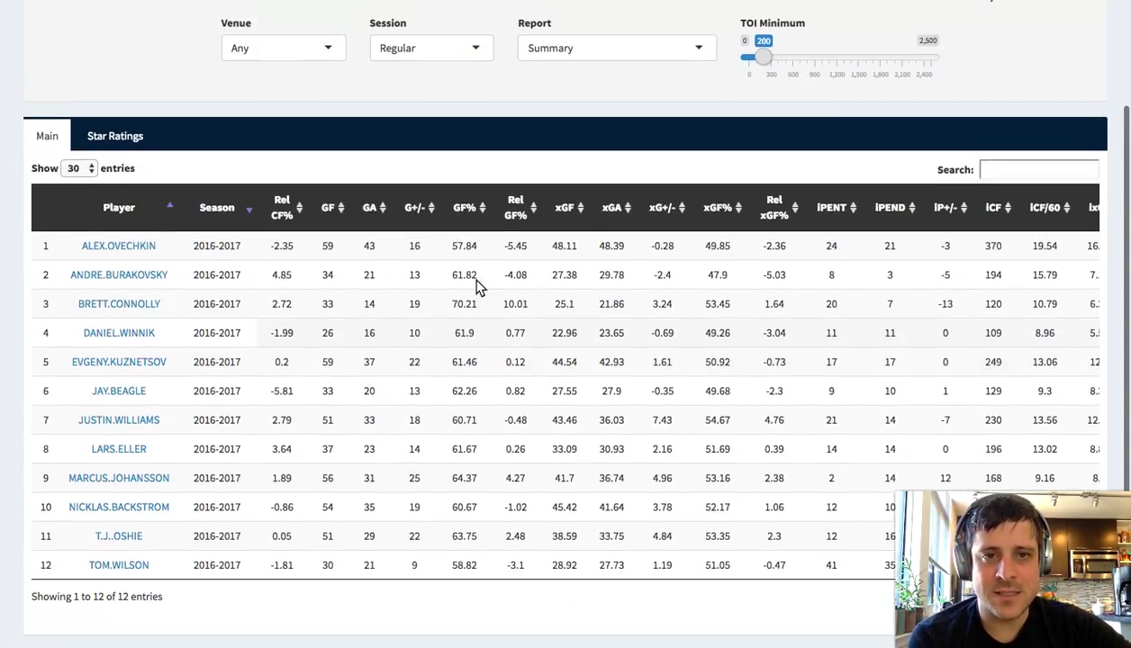
scroll(694, 207, "right", 2)
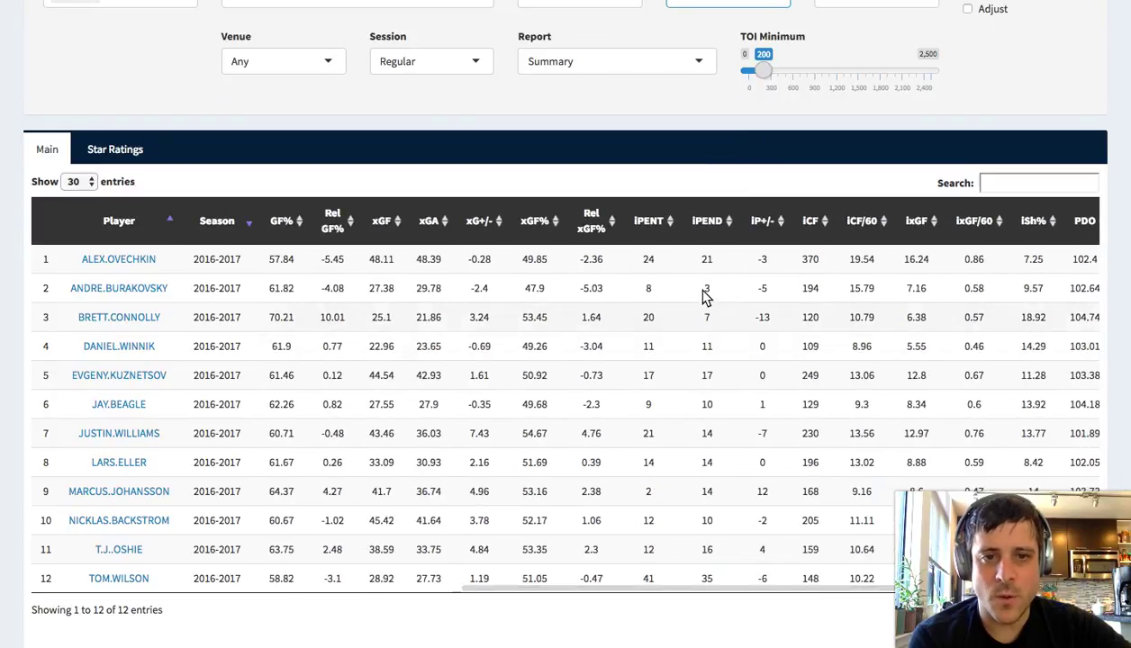
left_click(669, 222)
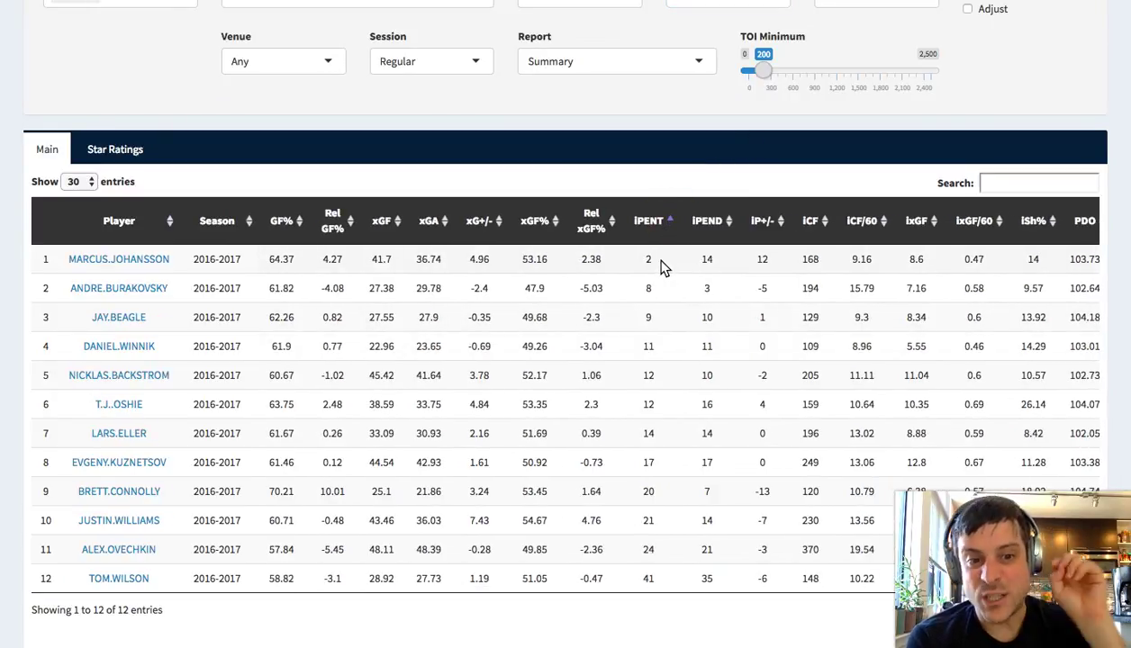
Step: Check the forwards' time on ice and penalty columns, then highlight the ninth player's iPENT, iPEND and iP+/- values
scroll(662, 268, "left", 5)
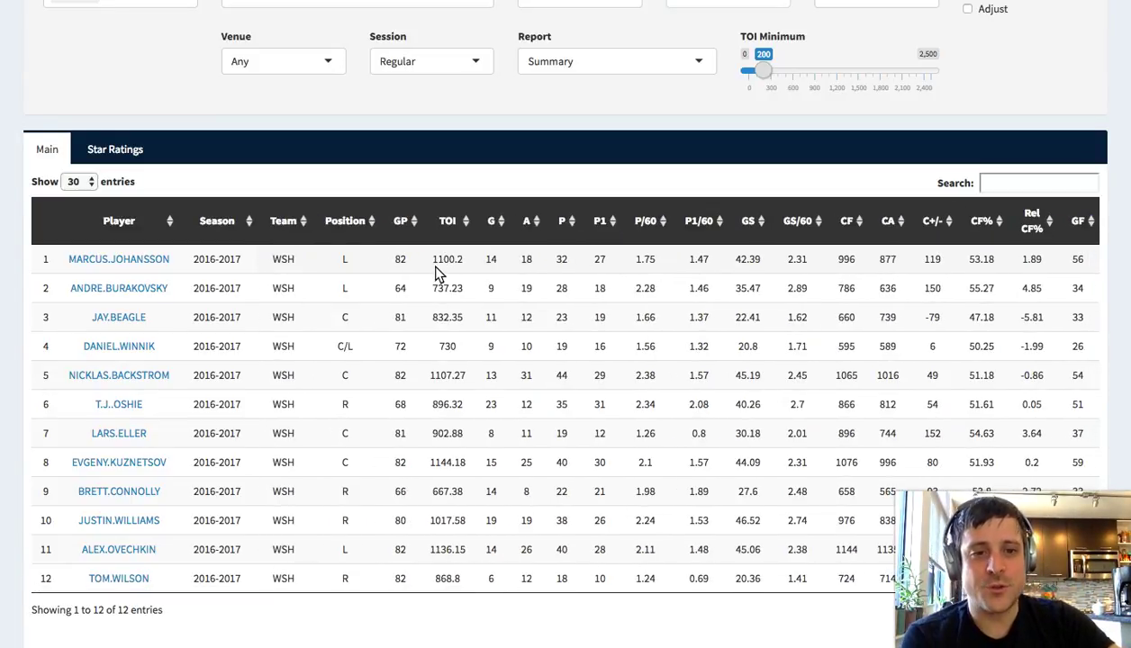
scroll(438, 273, "right", 5)
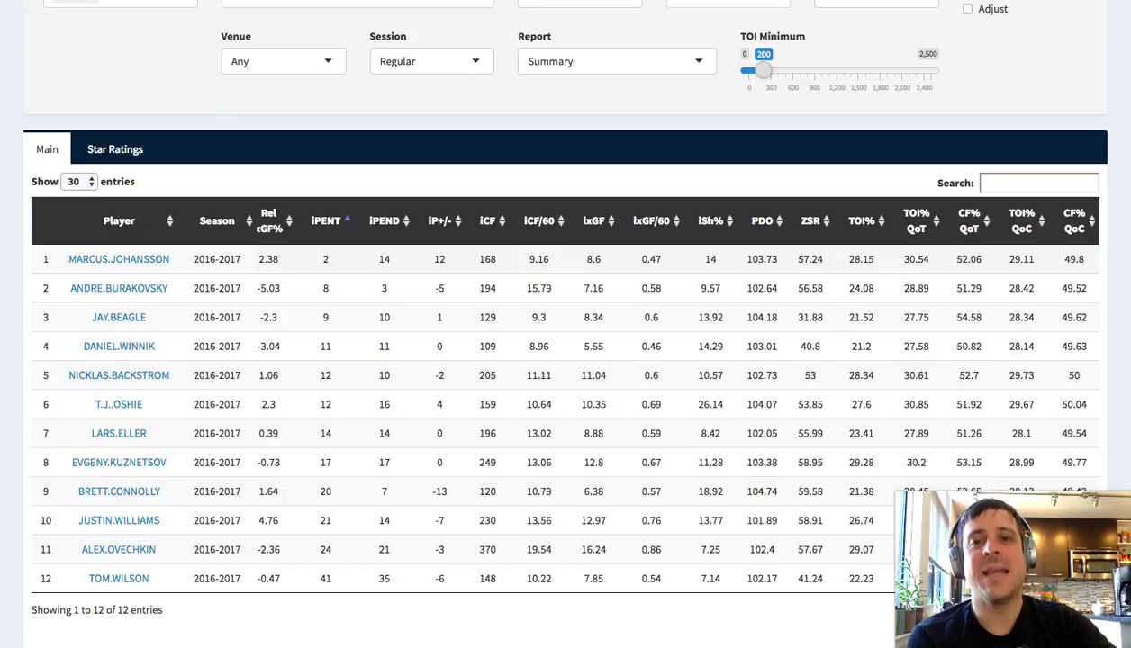
scroll(667, 389, "left", 1)
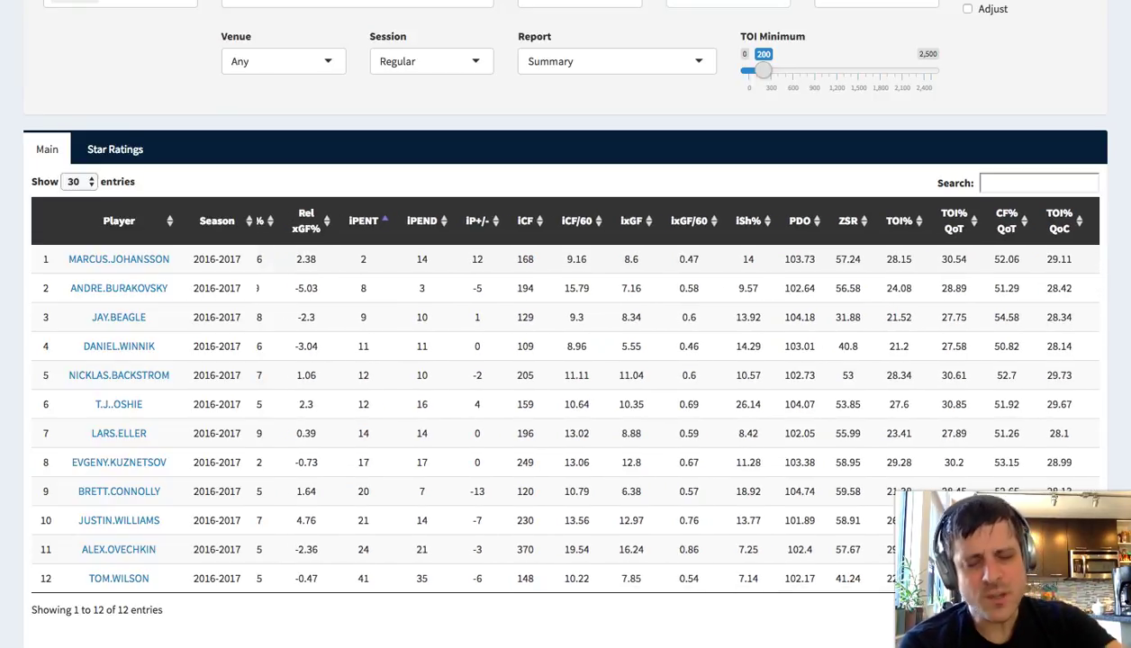
scroll(666, 389, "left", 1)
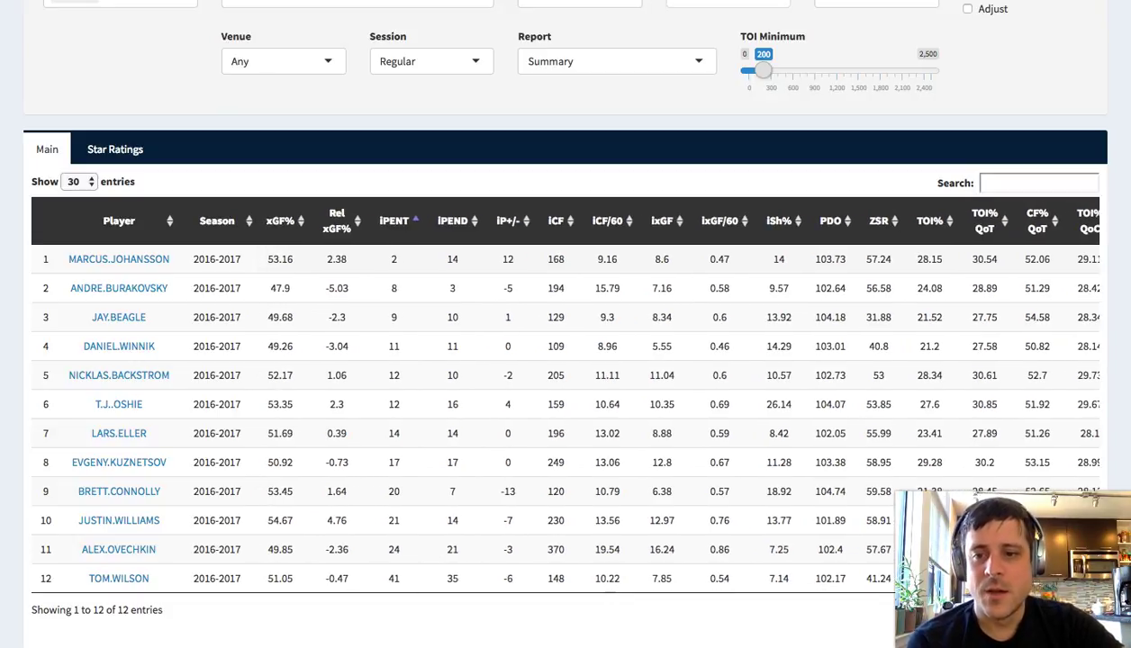
mouse_move(389, 590)
left_mouse_down()
mouse_move(403, 556)
mouse_move(404, 587)
left_mouse_up()
left_click(404, 586)
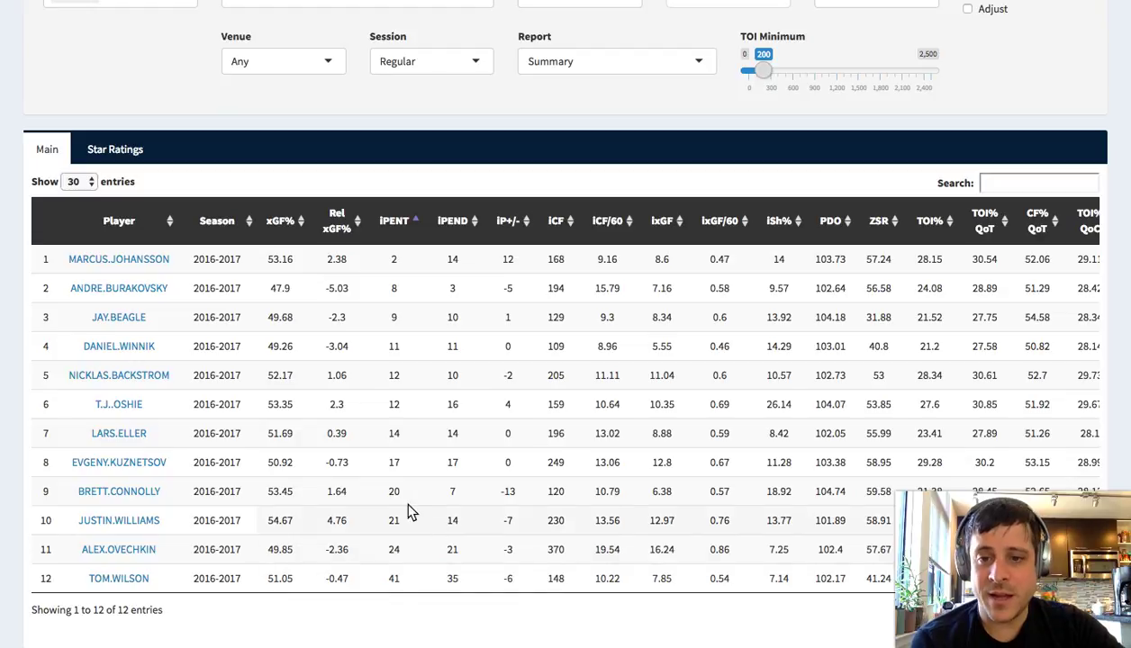
left_click_drag(387, 492, 526, 503)
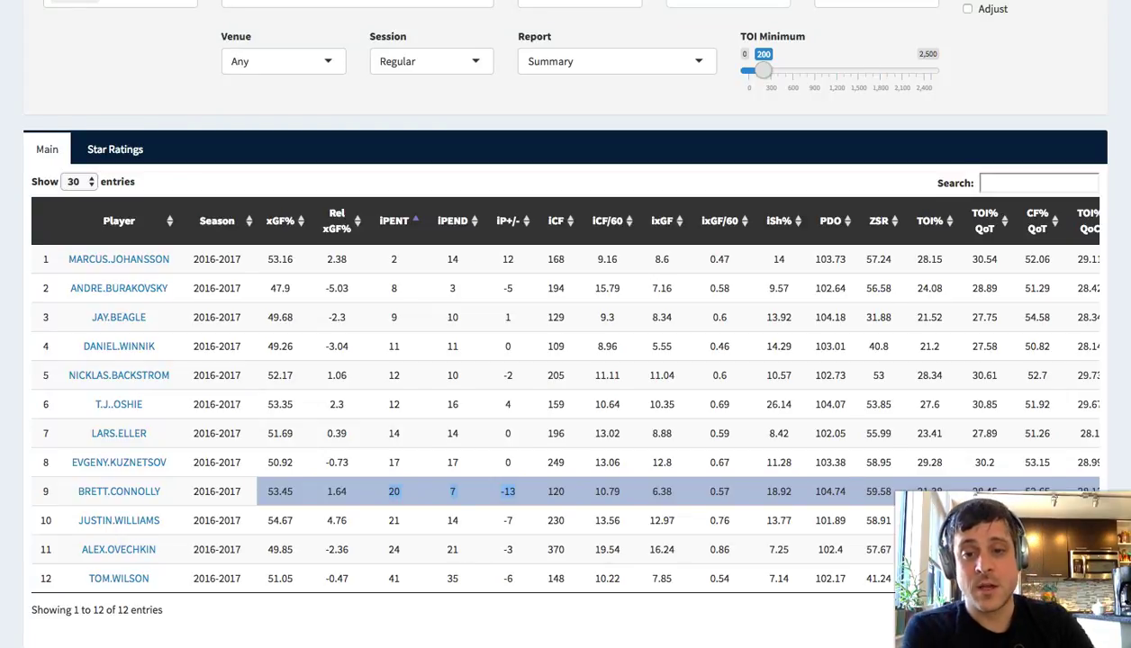
Step: Highlight the row of the forward with the highest iPENT to compare penalties taken and drawn
left_click(412, 586)
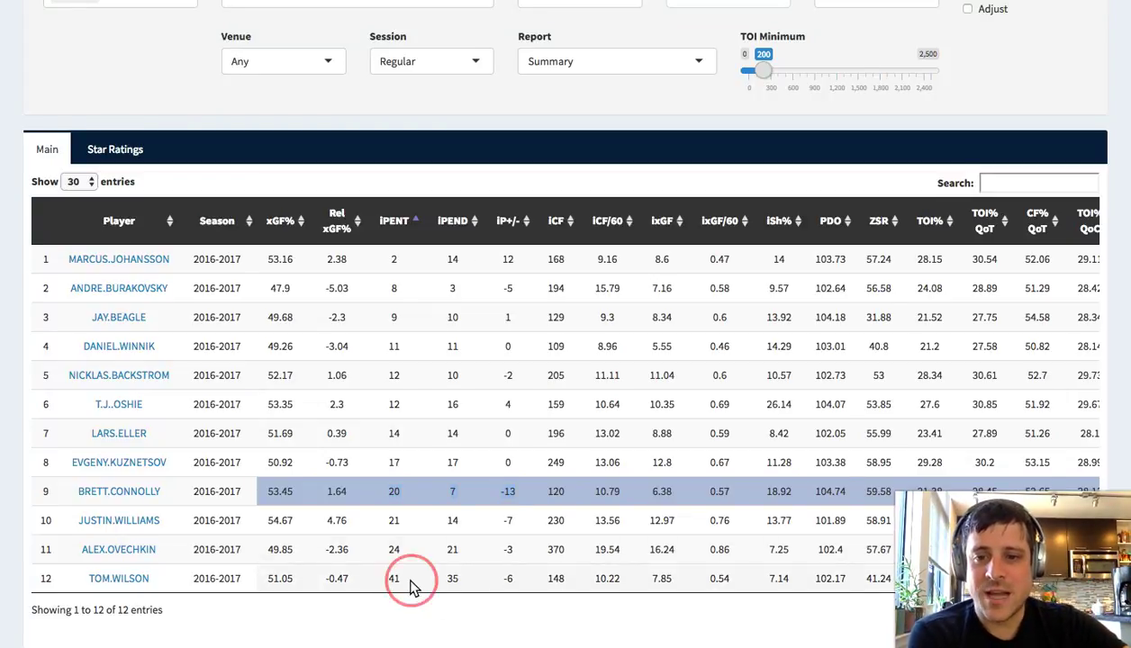
left_click(423, 587)
left_click_drag(423, 590, 476, 588)
left_click(476, 587)
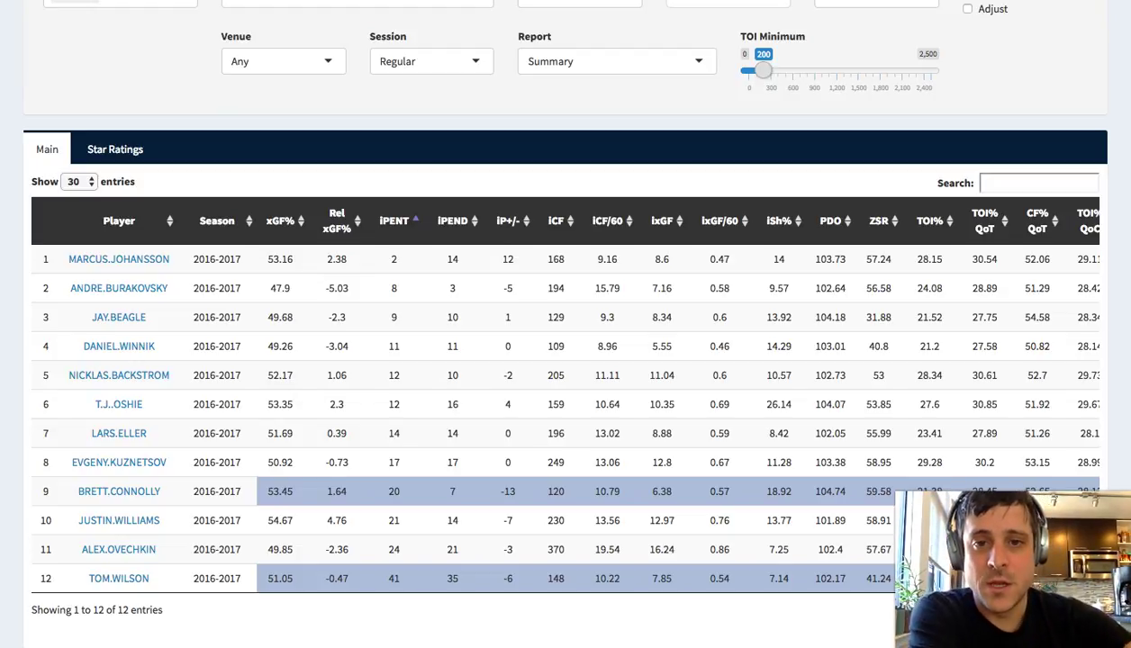
Step: Filter the skaters to position D and bring up the defensemen's table
scroll(529, 425, "up", 3)
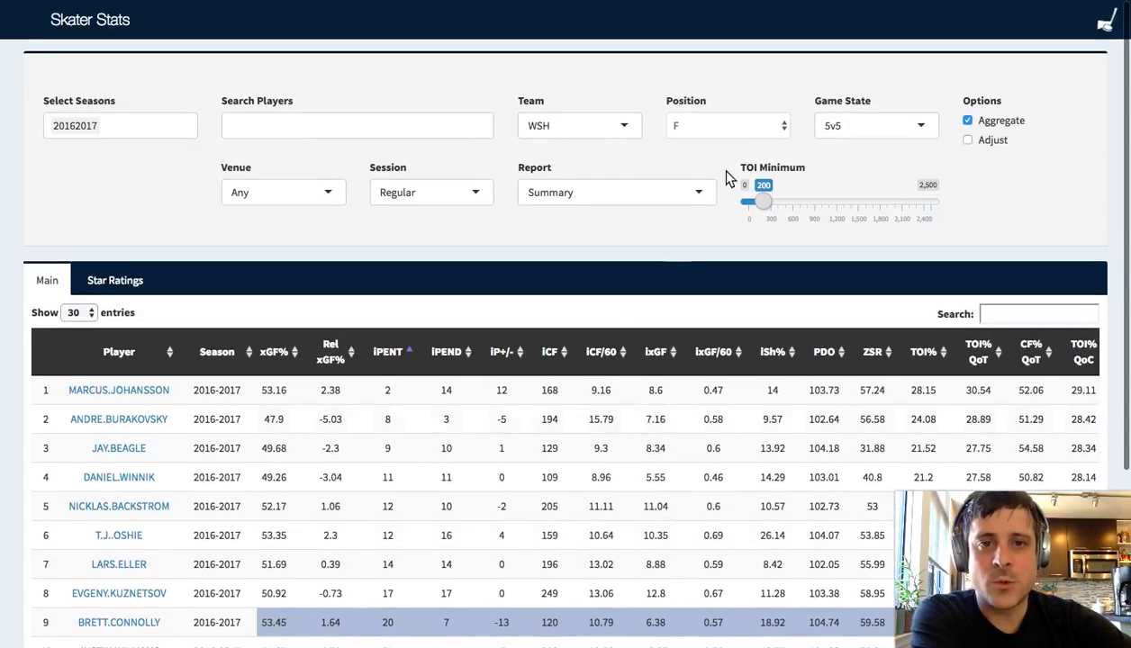
left_click(731, 126)
left_click(726, 150)
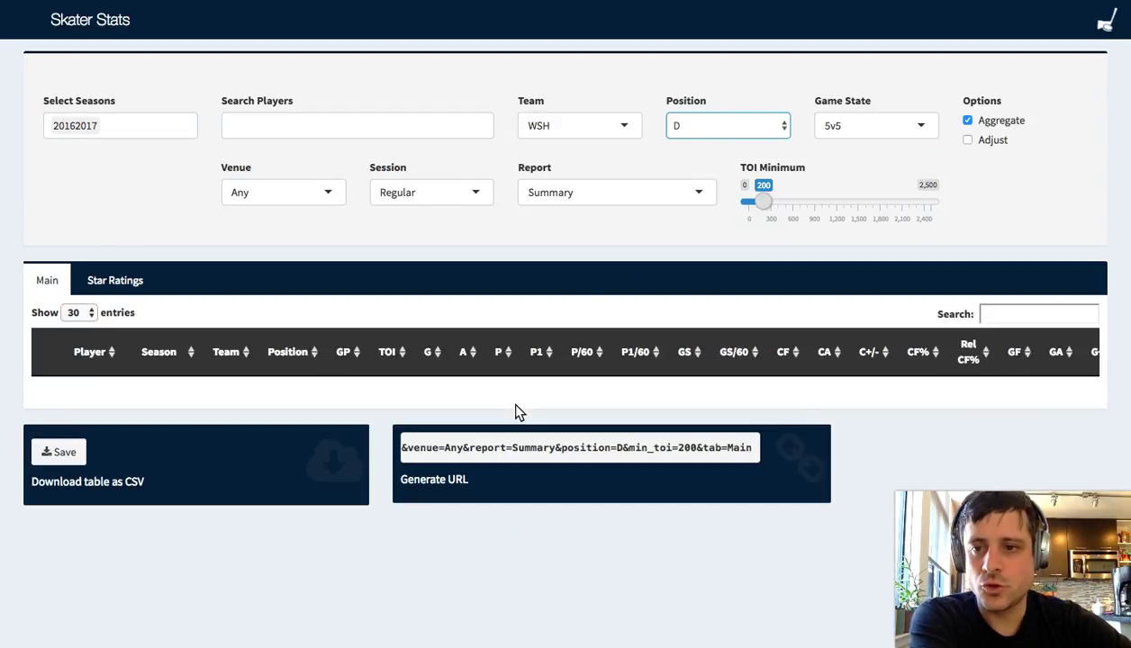
scroll(518, 412, "down", 3)
scroll(566, 361, "up", 1)
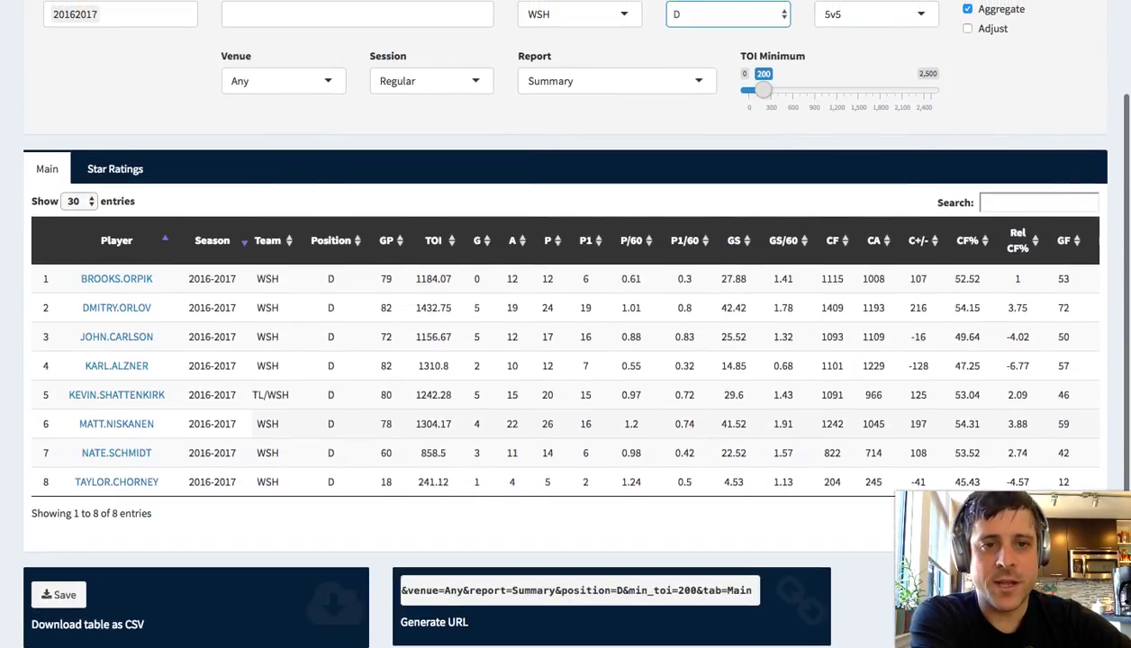
Step: Sort the defensemen by ascending iCF/60 and by ascending iSh%, highlighting the iCF and iSh% values of the lowest-iSh% player
scroll(630, 379, "right", 5)
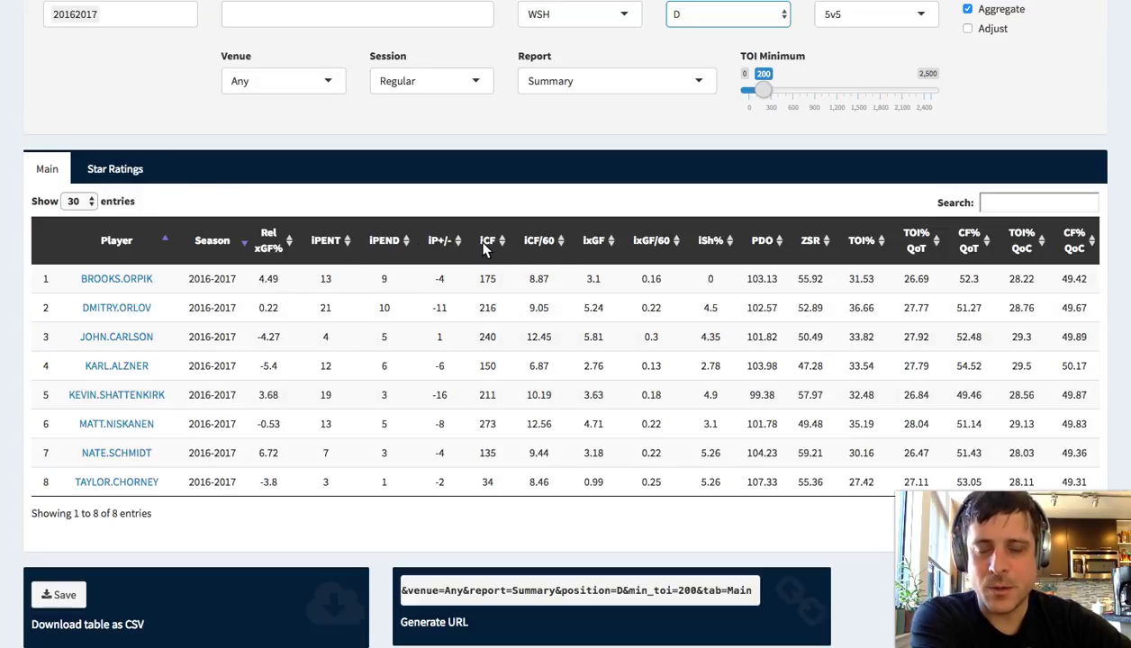
left_click(552, 241)
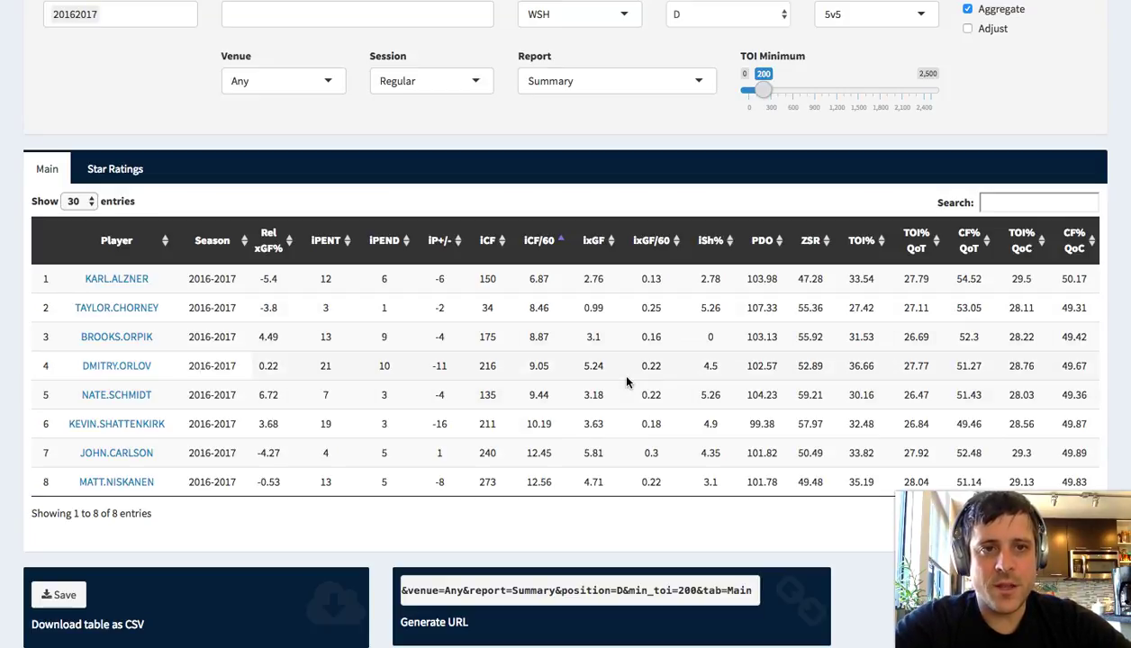
left_click(731, 243)
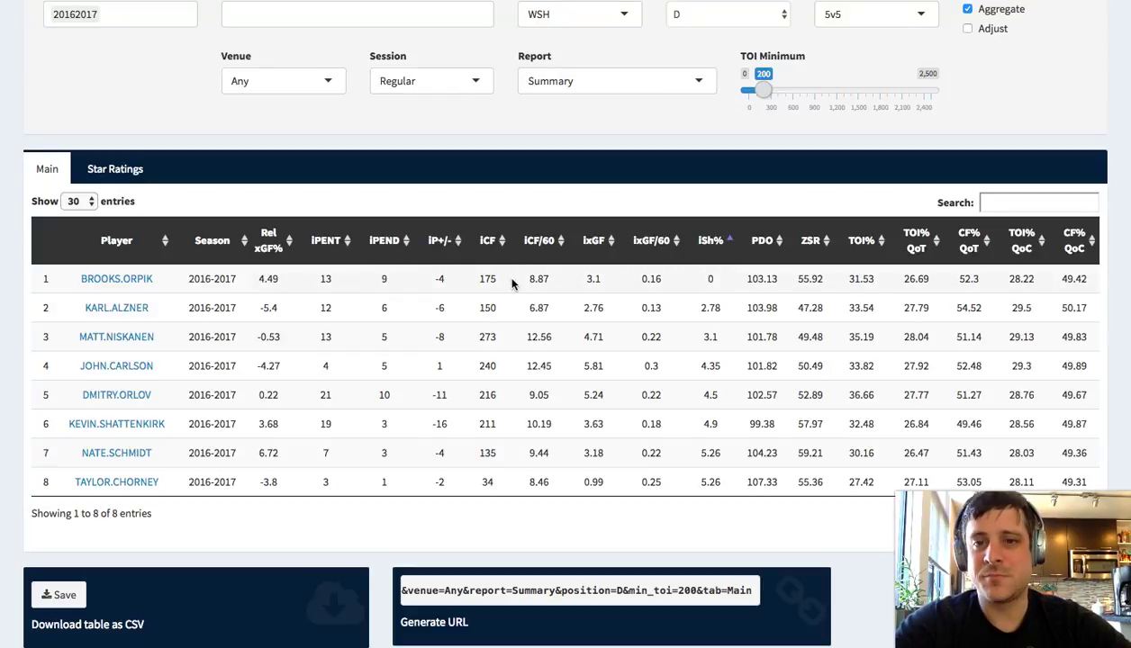
left_click_drag(469, 280, 501, 283)
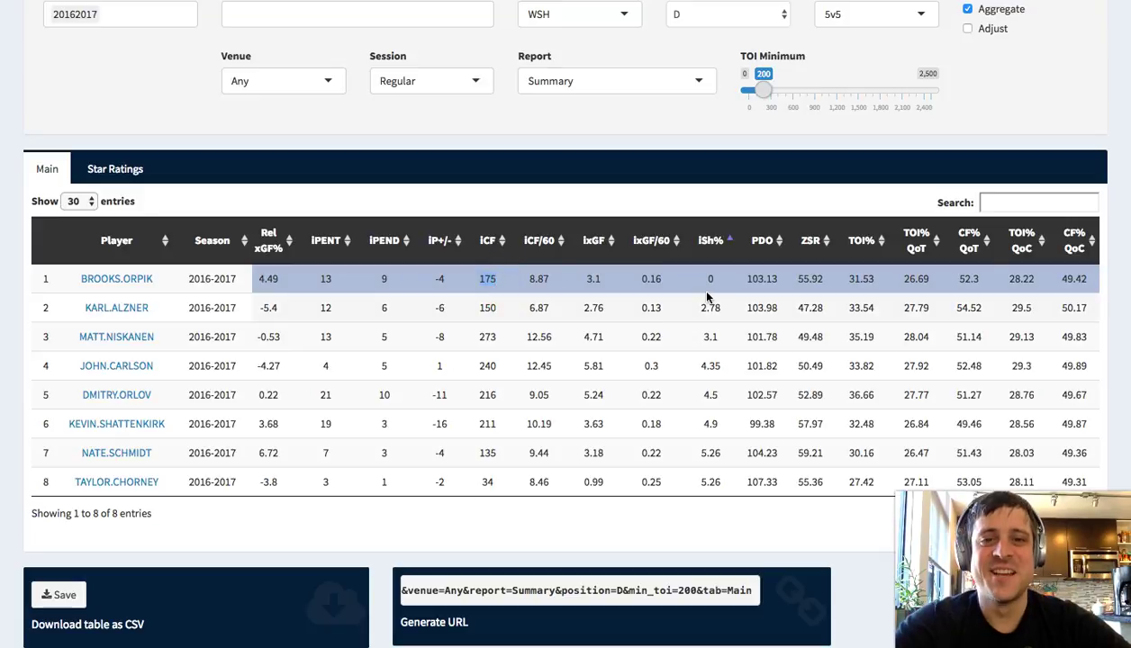
mouse_move(690, 284)
left_mouse_down()
mouse_move(719, 288)
mouse_move(706, 277)
left_mouse_up()
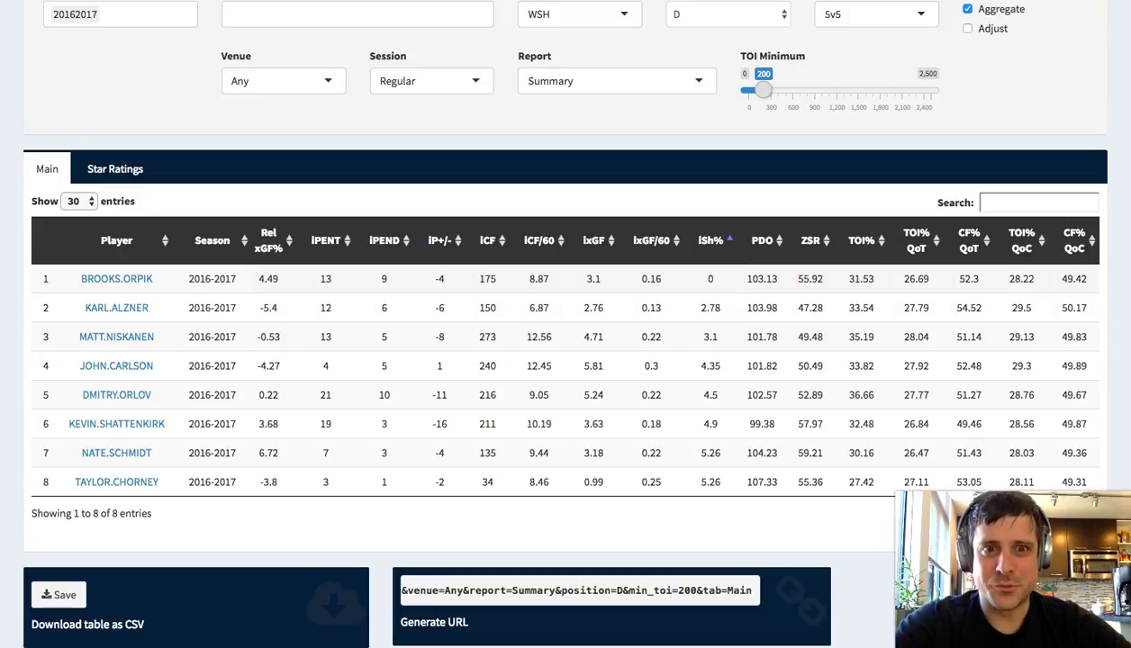
Step: Sort the defensemen by PDO in descending order and highlight the rows of the top two players
left_click(780, 243)
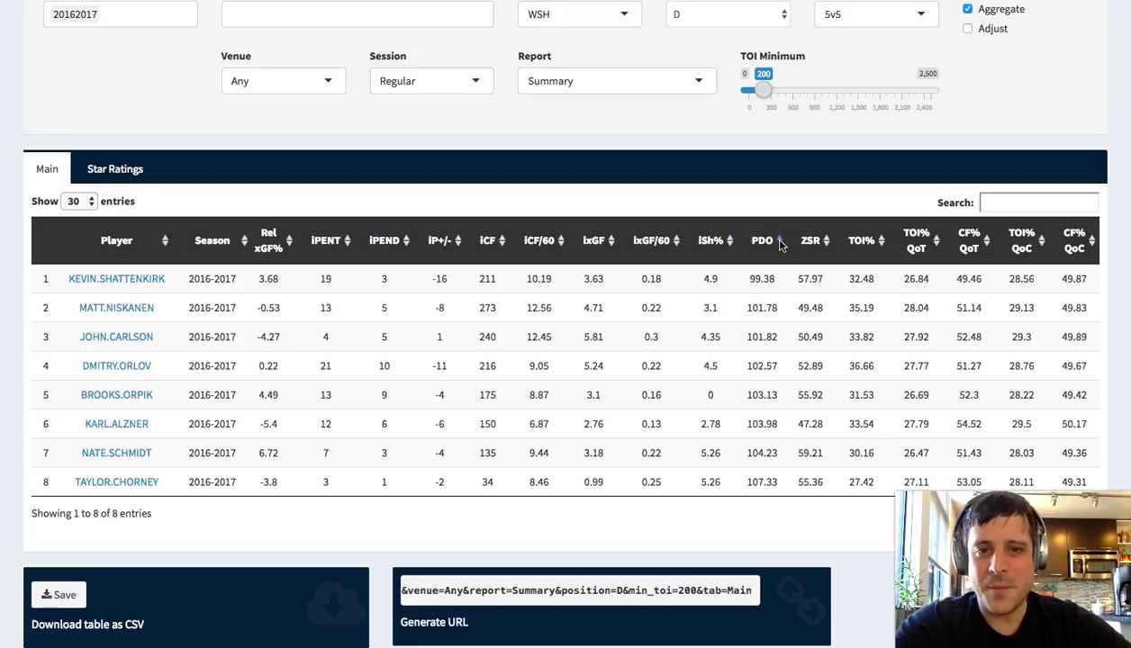
left_click(781, 246)
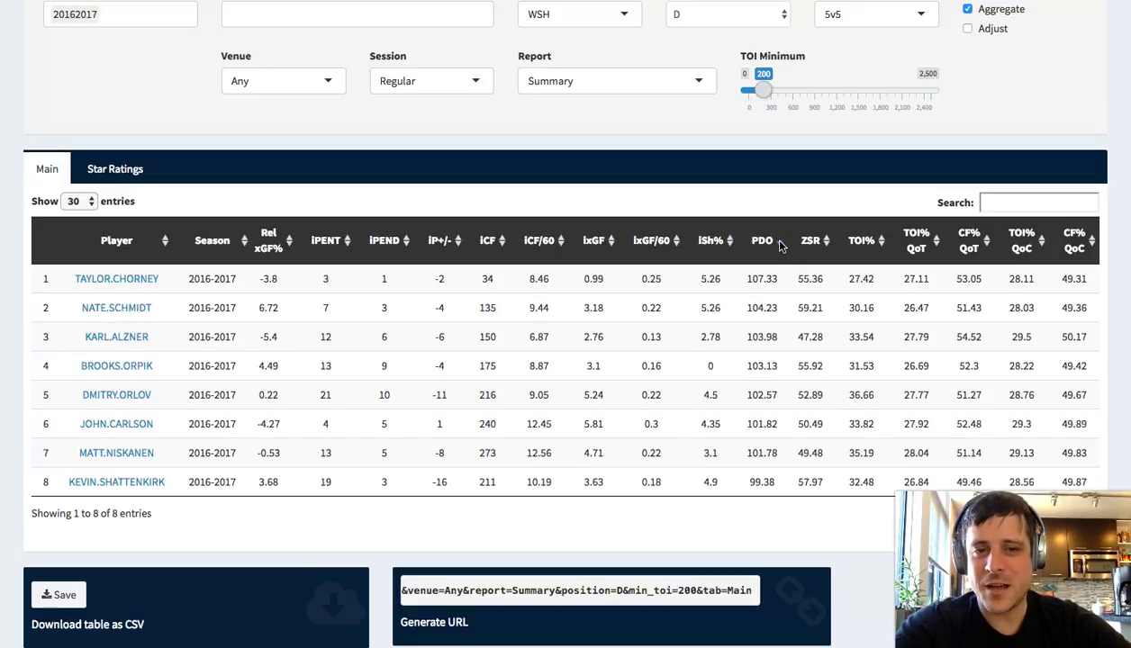
left_click(766, 288)
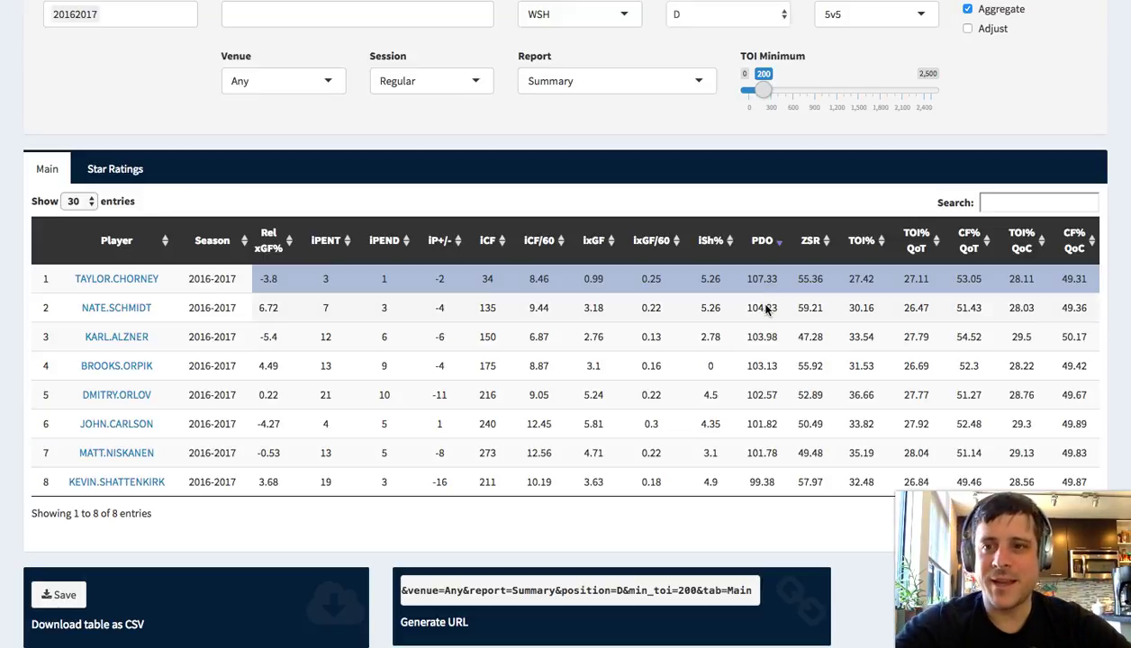
left_click(767, 308)
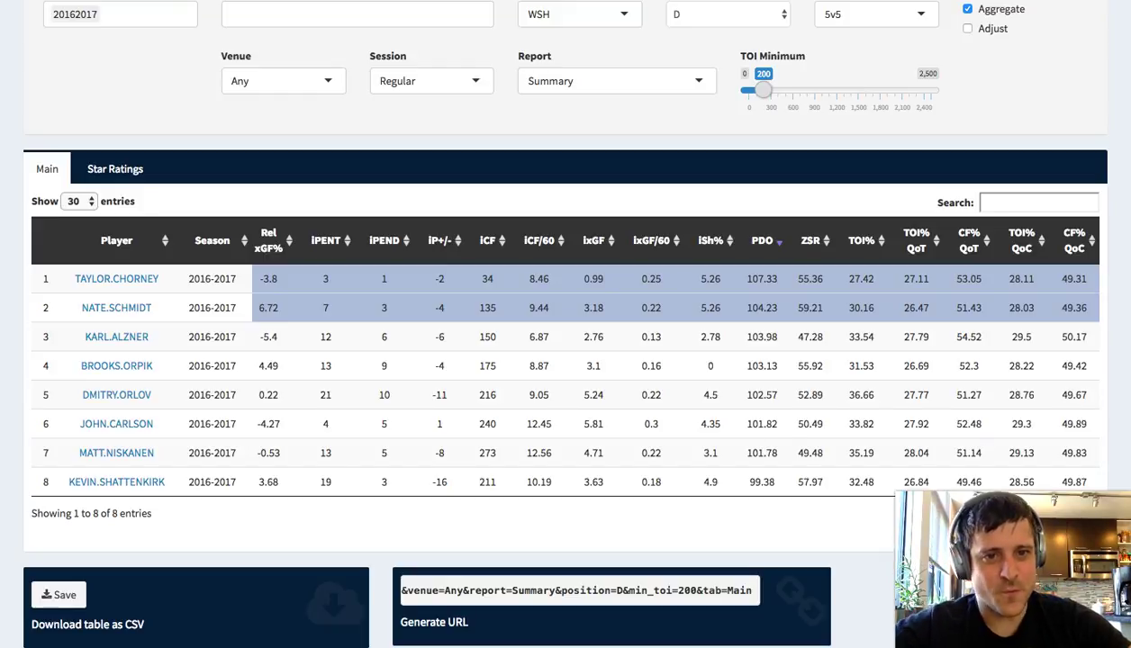
Step: Sort the defensemen by ZSR in ascending order and highlight the lowest and highest ZSR values for comparison
left_click(822, 245)
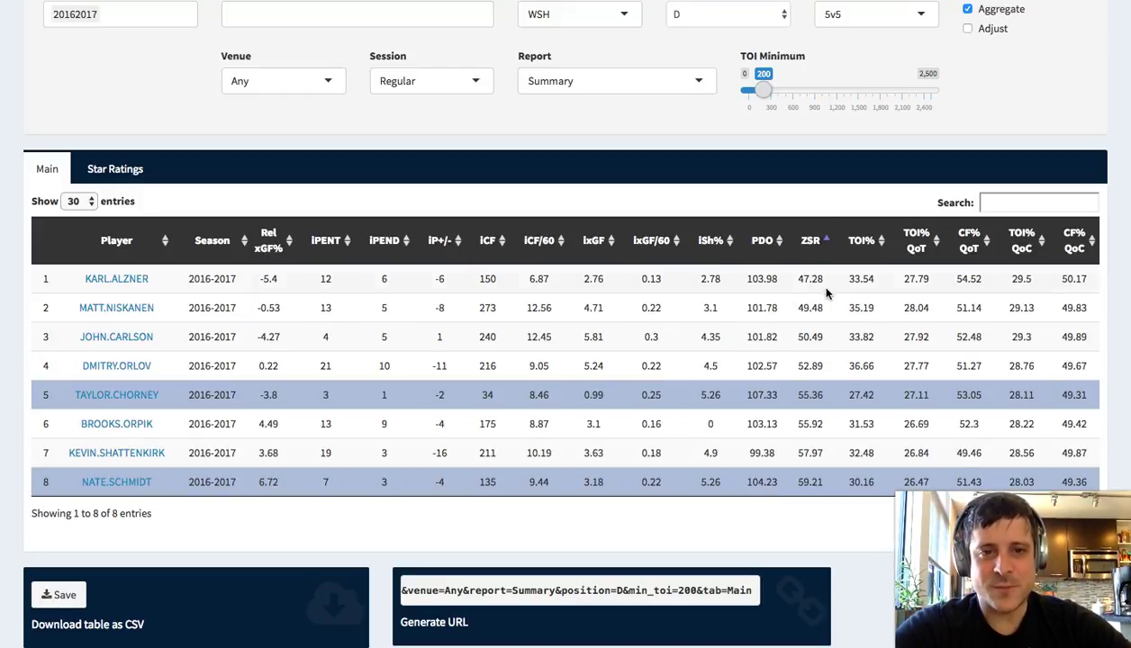
left_click_drag(796, 280, 830, 284)
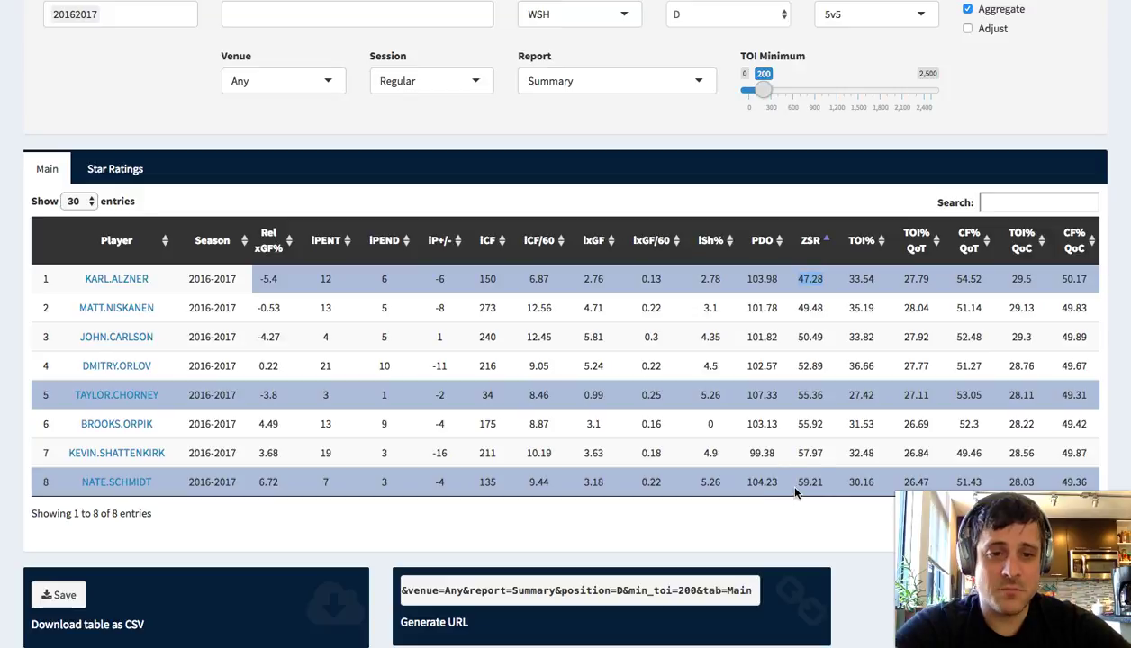
left_click_drag(798, 482, 823, 483)
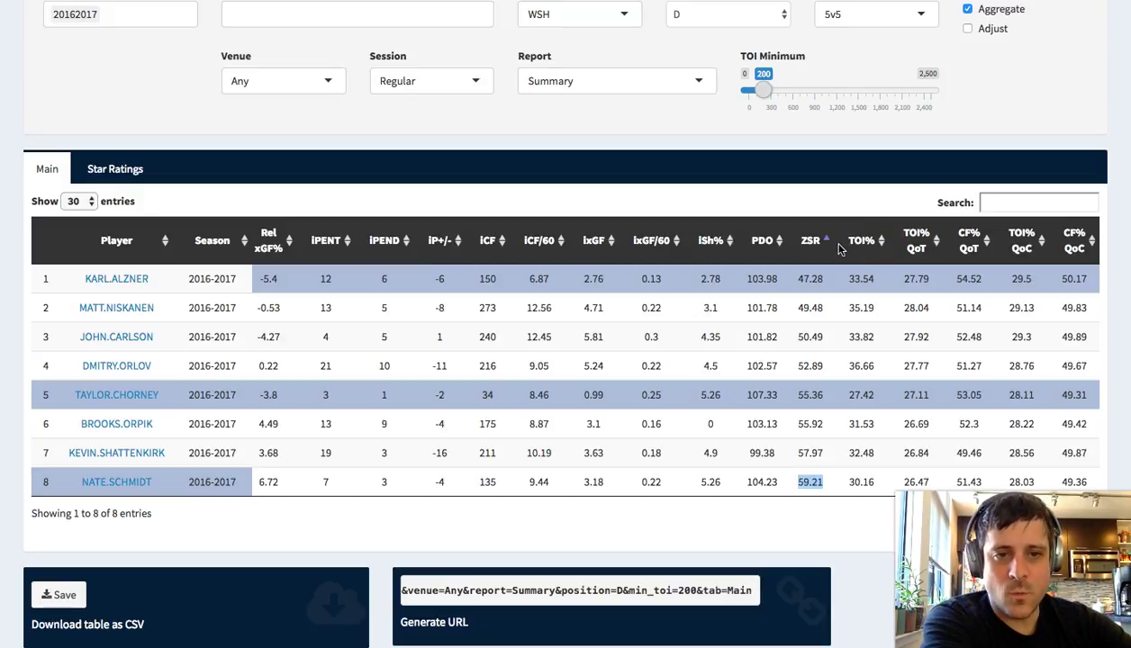
left_click(826, 270)
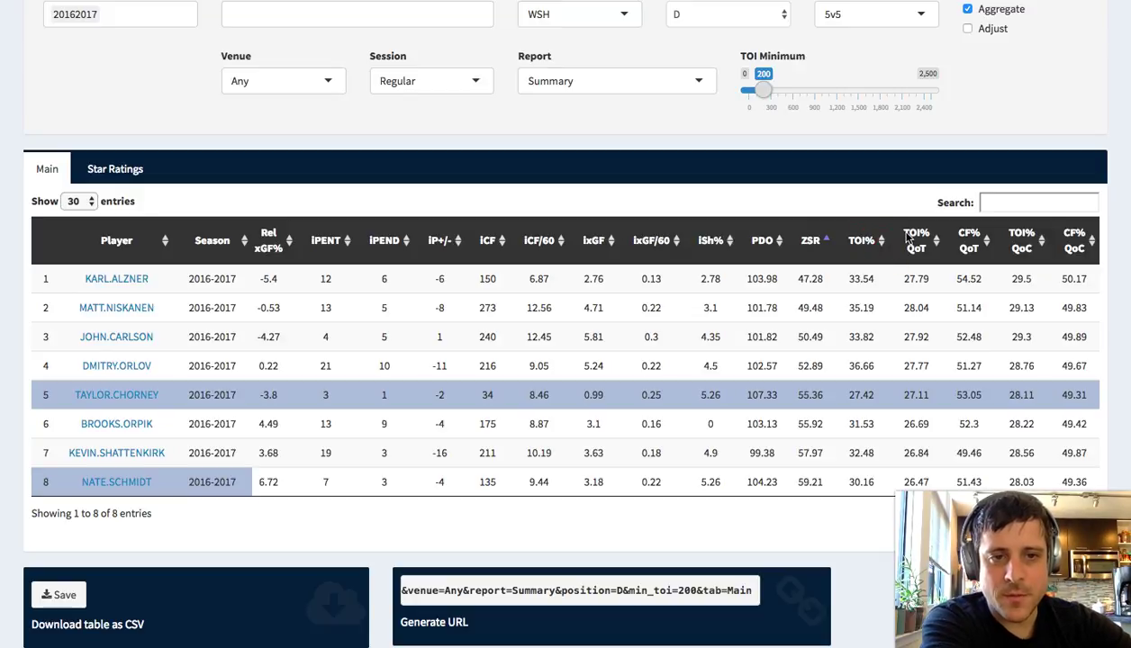
Step: Highlight the row of the defenseman with the lowest ZSR and check his TOI% against the others
scroll(802, 265, "down", 1)
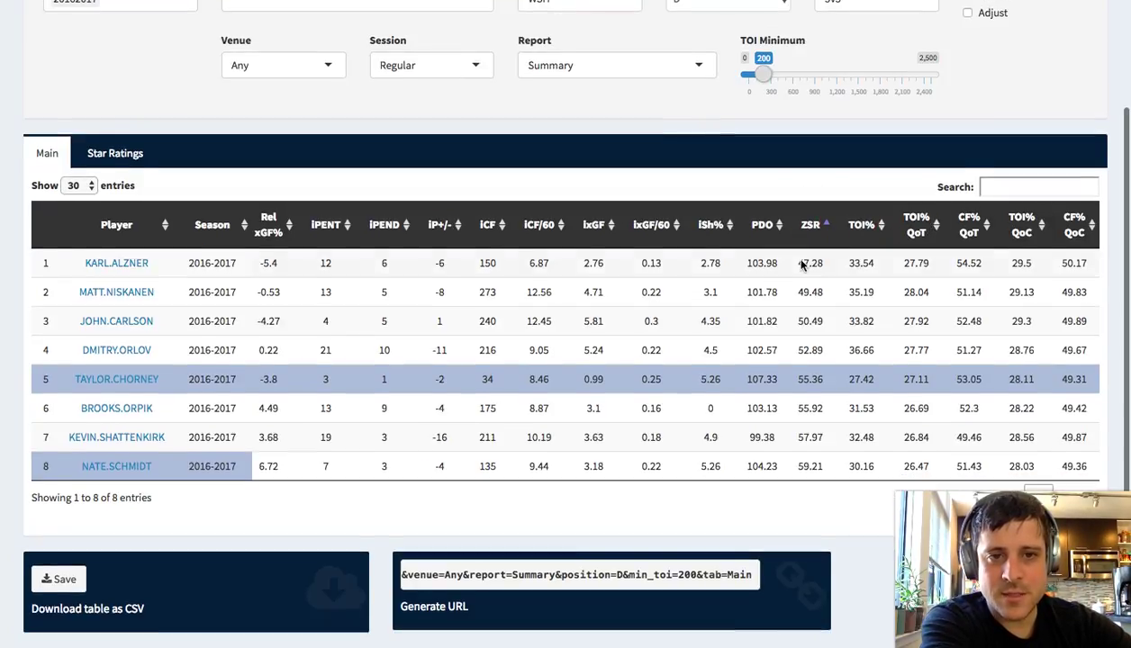
scroll(801, 265, "up", 3)
left_click(845, 385)
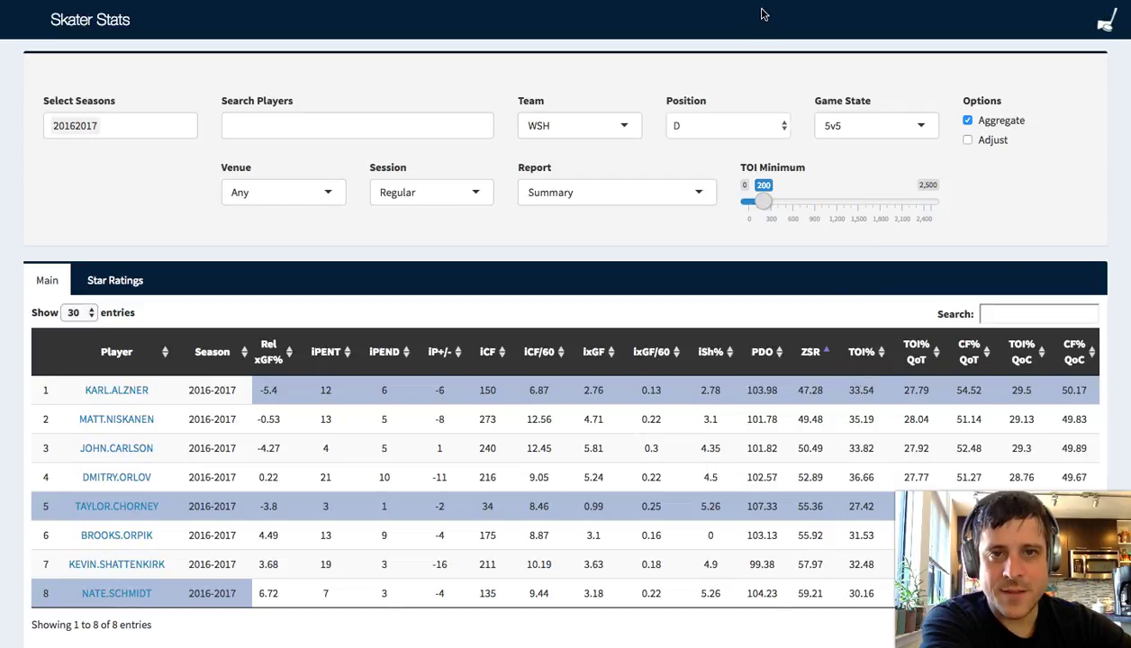
scroll(845, 381, "down", 3)
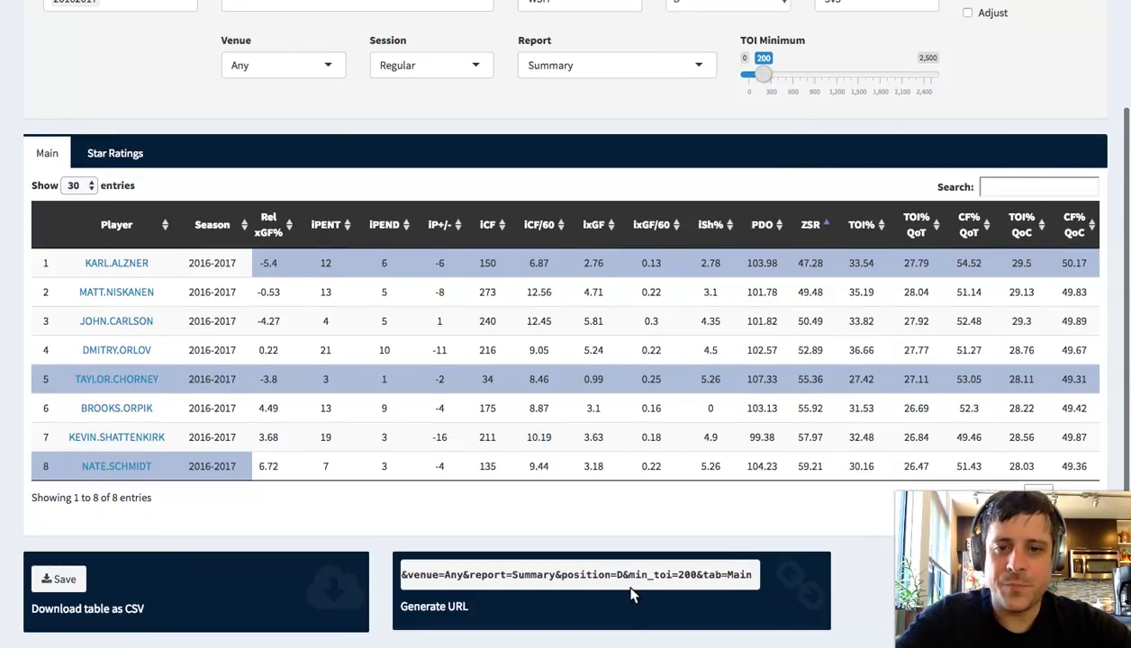
left_click(897, 300)
left_click(872, 290)
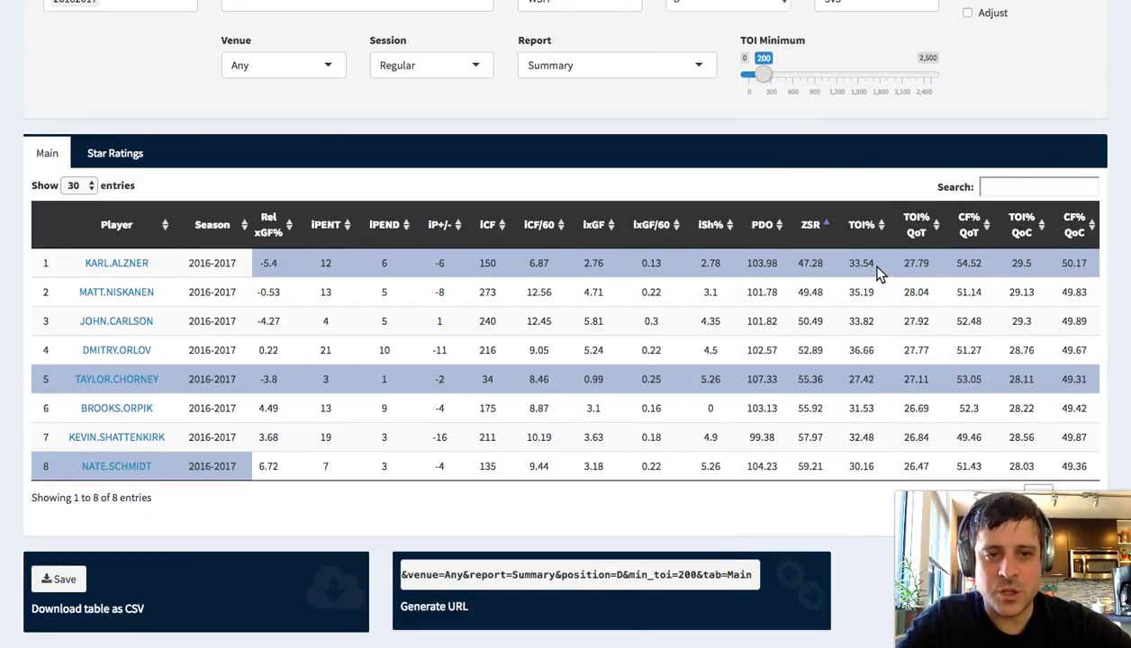
Step: Highlight the TOI% values of the fifth, fourth, second and eighth defensemen to compare their ice time shares
left_click_drag(839, 381, 878, 382)
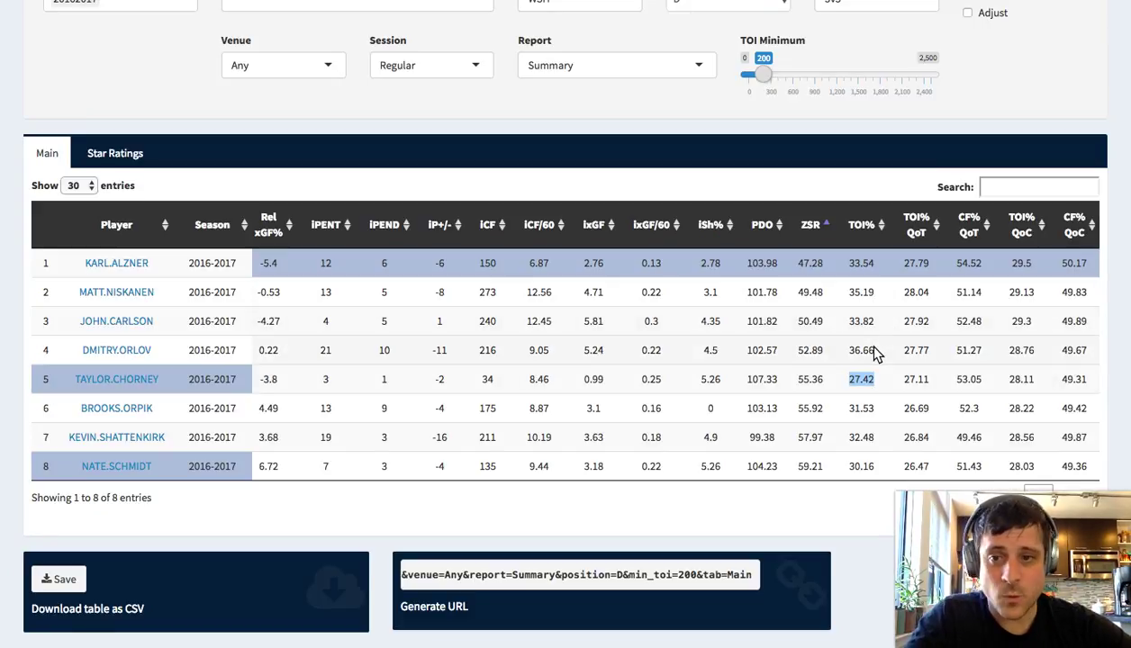
left_click_drag(879, 352, 854, 357)
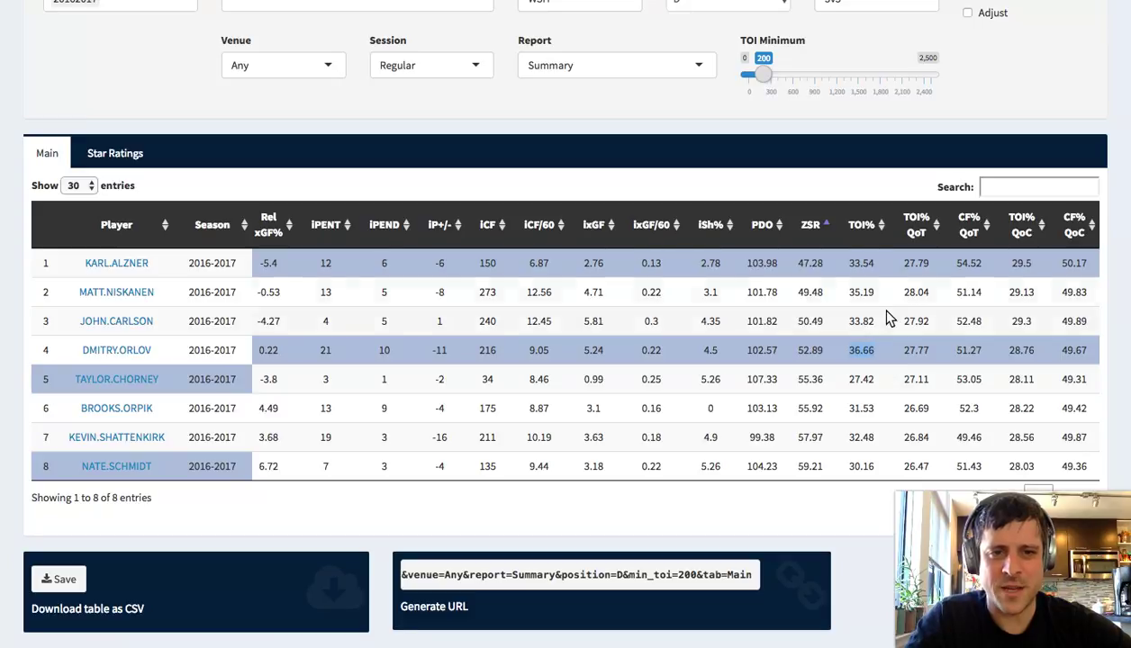
left_click_drag(881, 297, 848, 300)
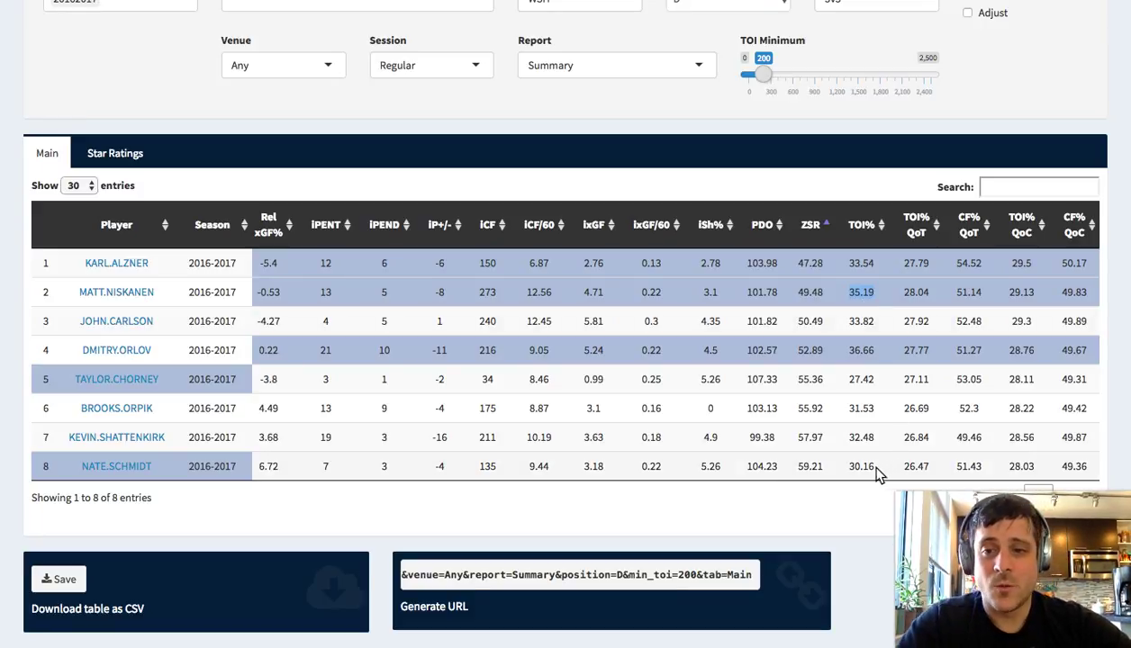
left_click_drag(854, 474, 880, 474)
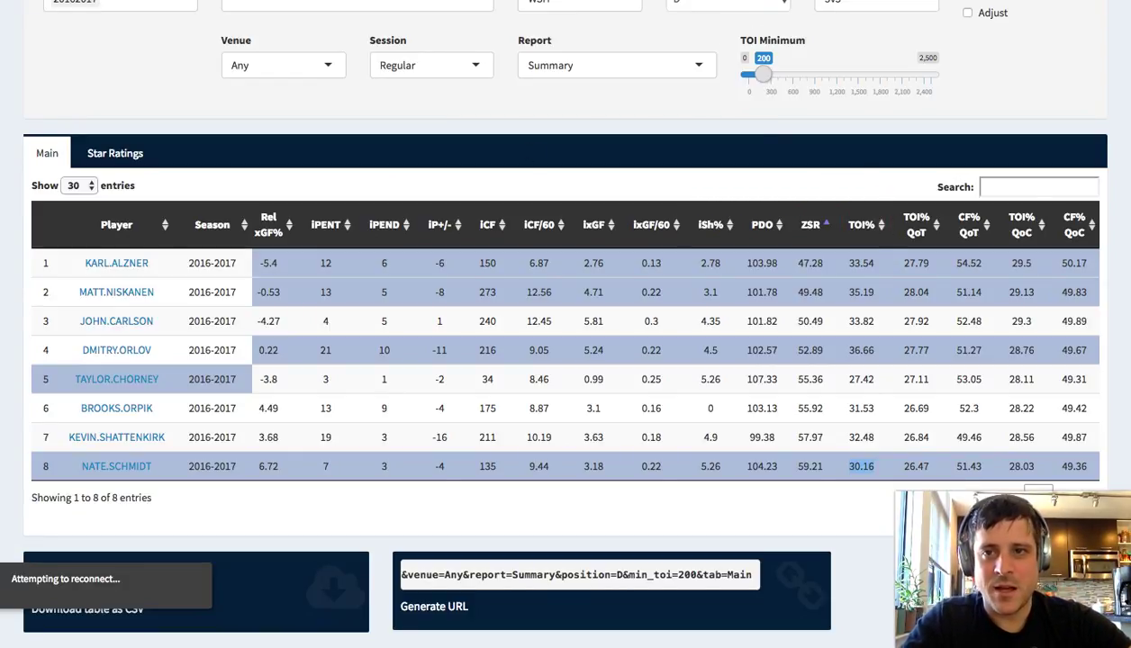
Step: Select the generated URL of the current skater report for reloading the disconnected page
left_click(504, 584)
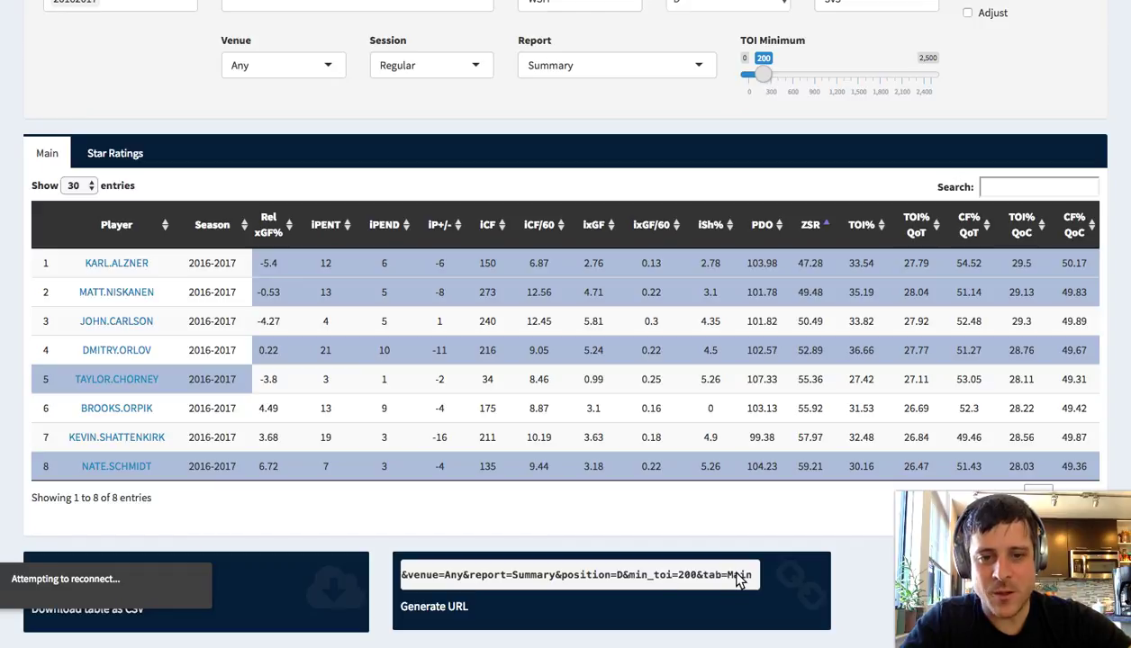
left_click_drag(581, 573, 323, 570)
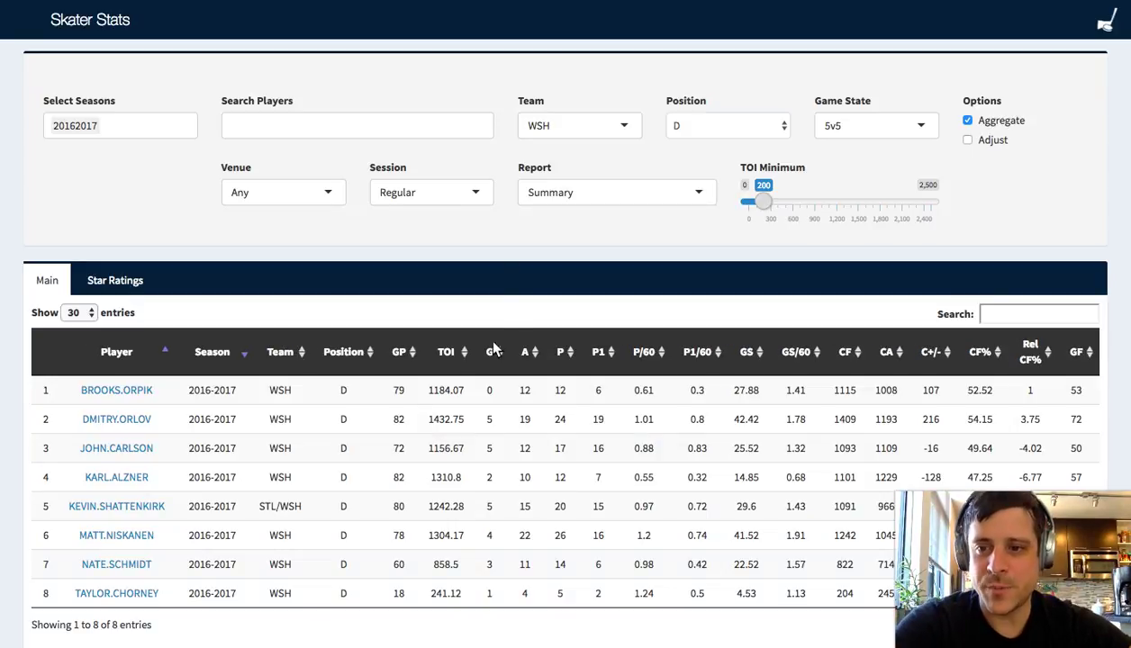
Step: Bring up the last columns of the reloaded defensemen's table and sort it by TOI% in ascending order
scroll(493, 350, "down", 3)
scroll(487, 379, "right", 5)
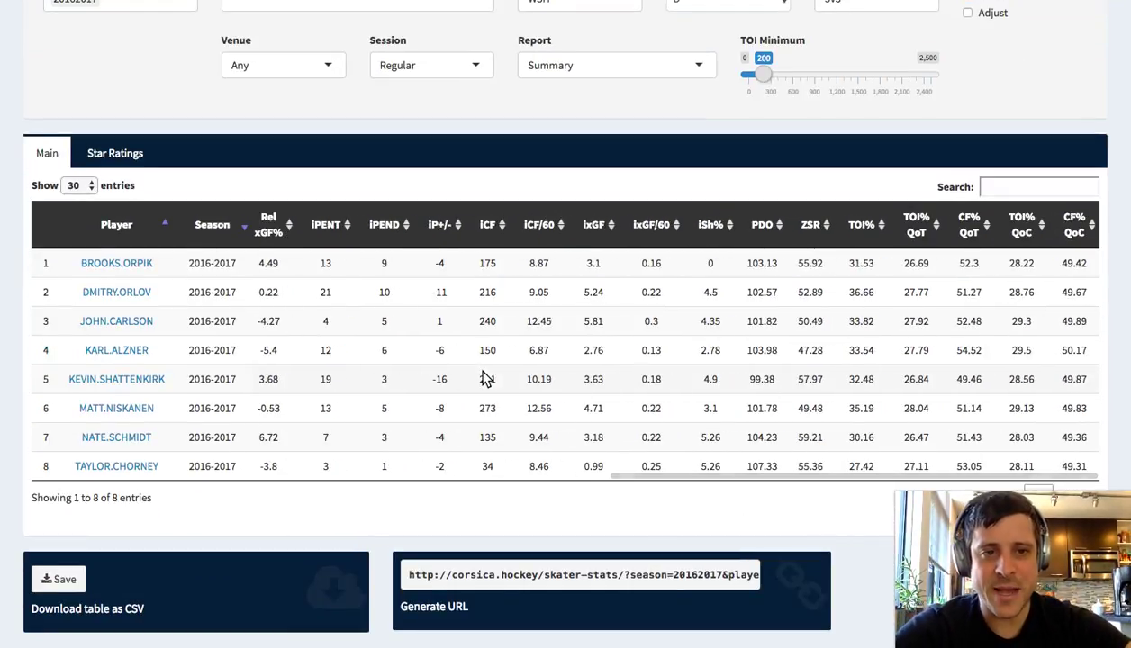
left_click(915, 221)
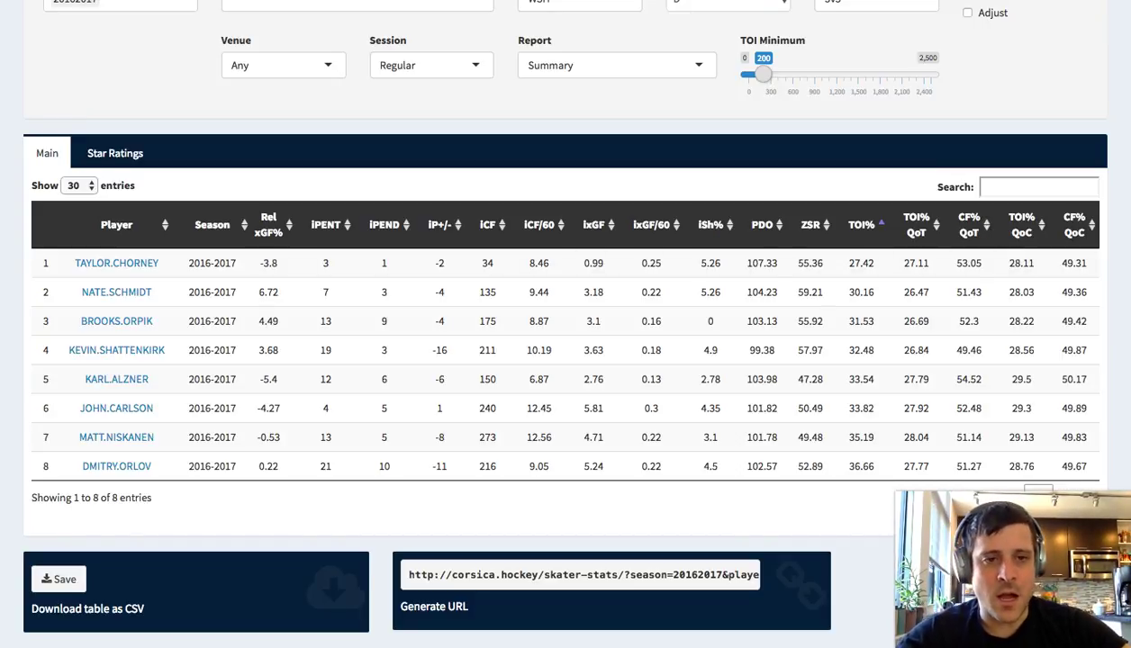
Step: Compare the defensemen by descending CF% QoC, highlighting the first and seventh players' values, and re-sort them by ascending TOI% QoC
left_click(1092, 229)
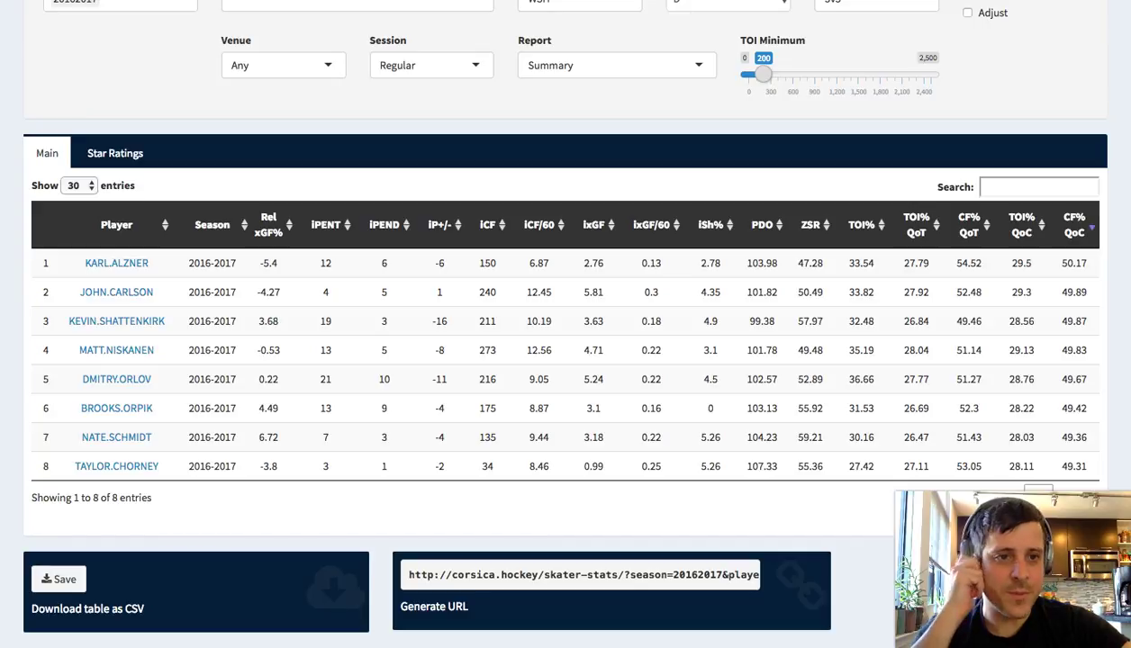
double_click(1065, 263)
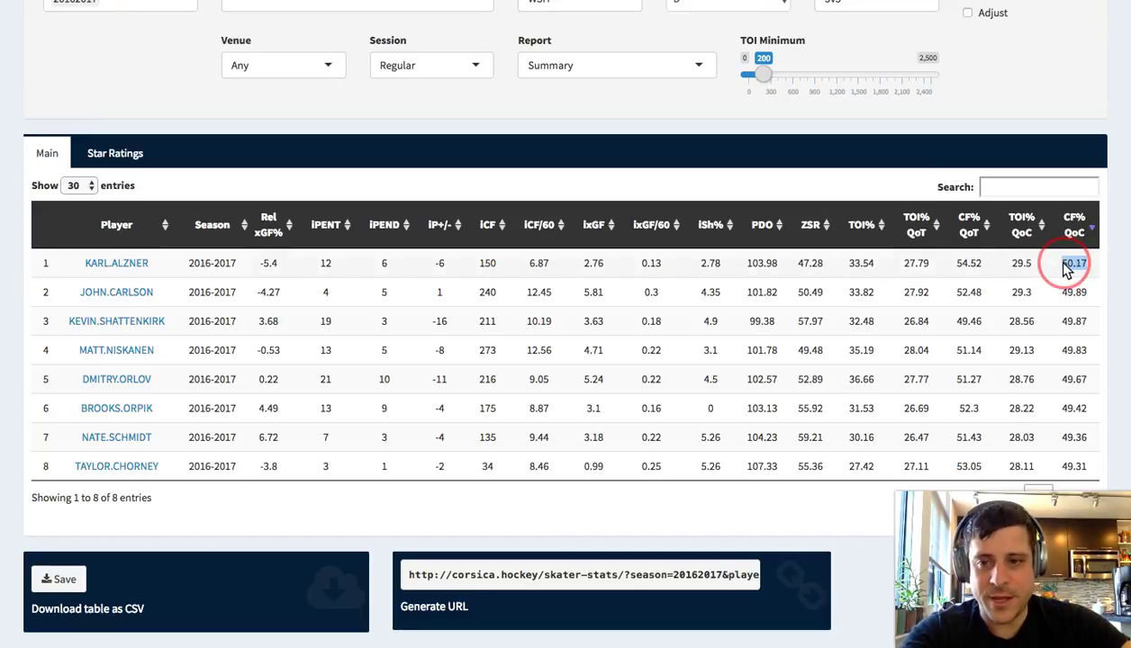
double_click(1081, 438)
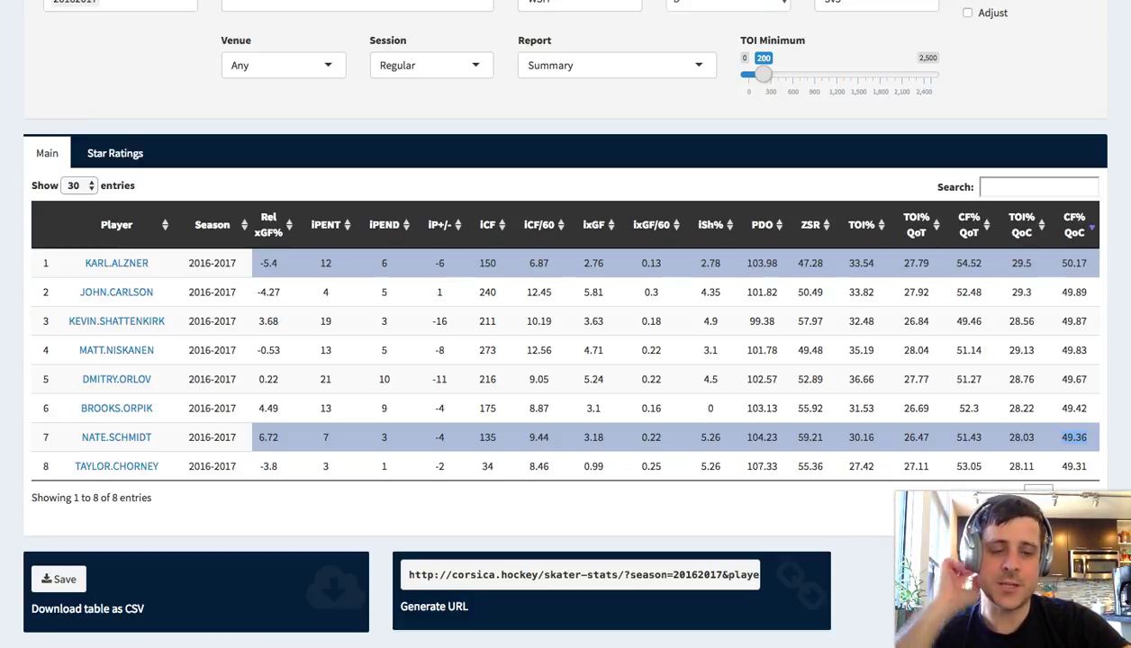
left_click(1043, 233)
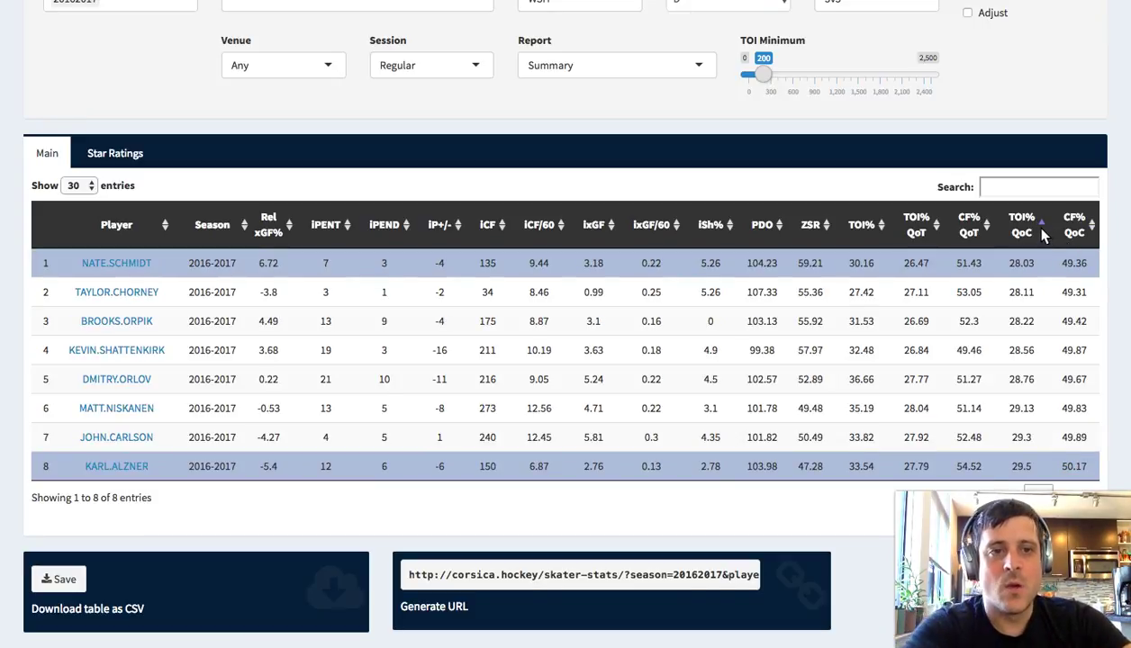
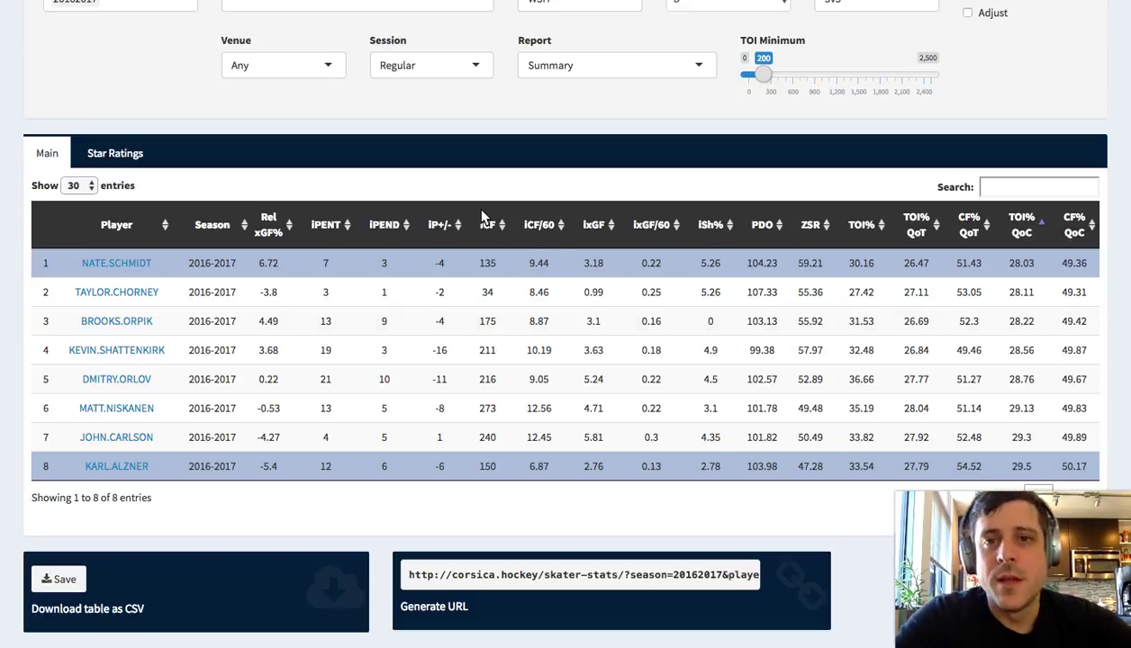
Step: Switch the report to Individual and set the position filter to F
scroll(481, 216, "up", 3)
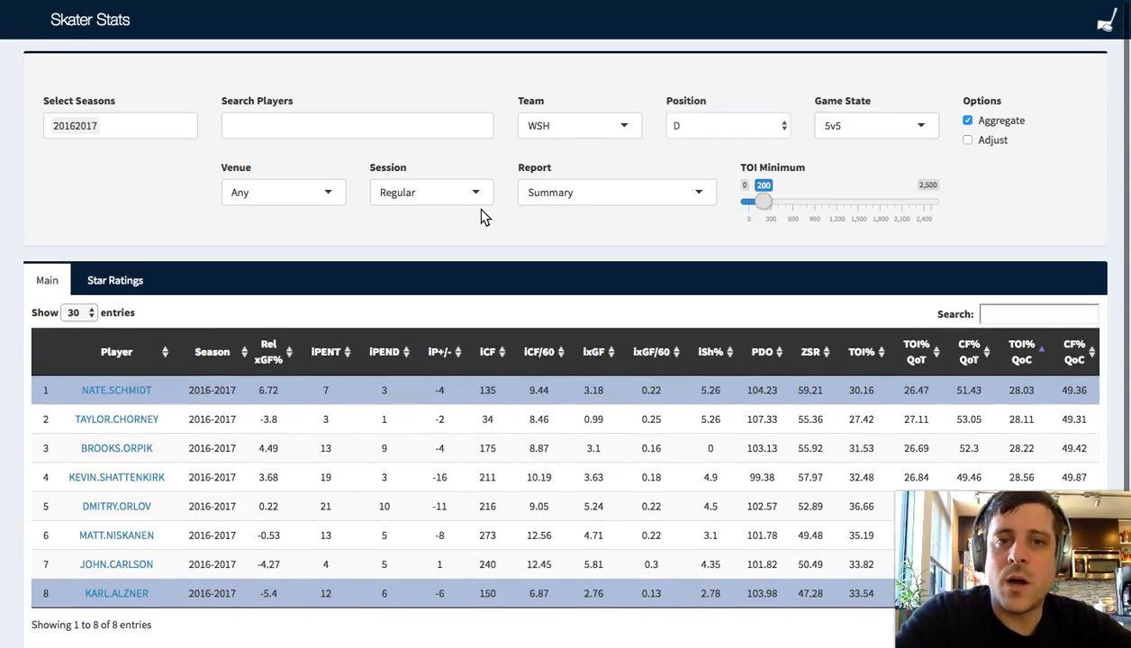
left_click(651, 191)
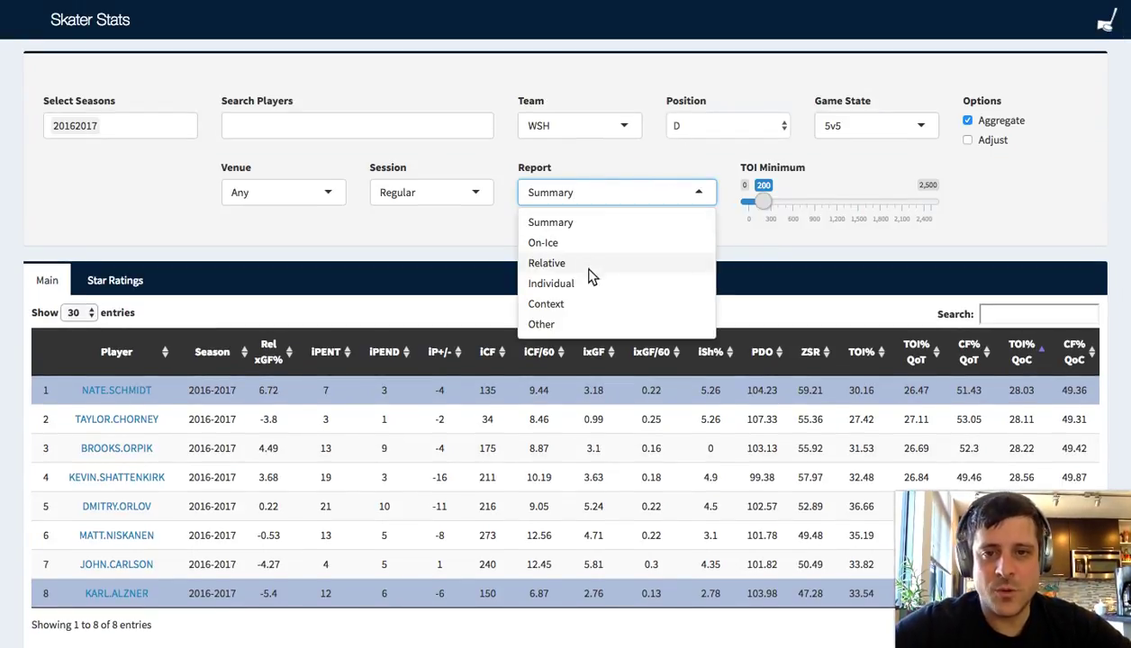
left_click(580, 293)
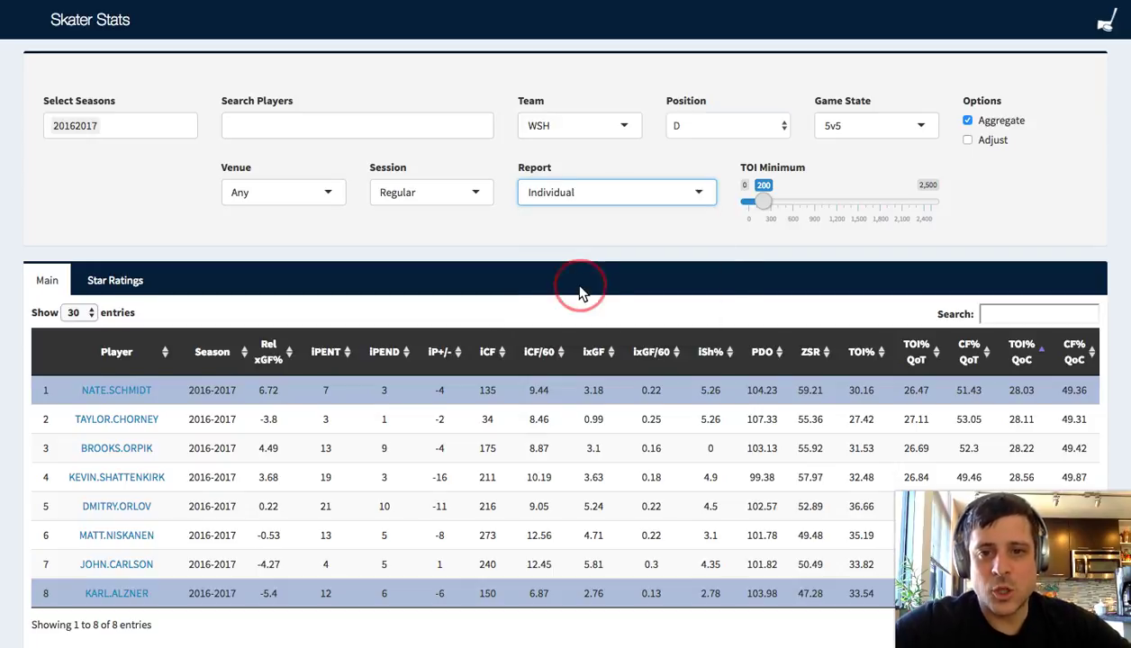
left_click(693, 130)
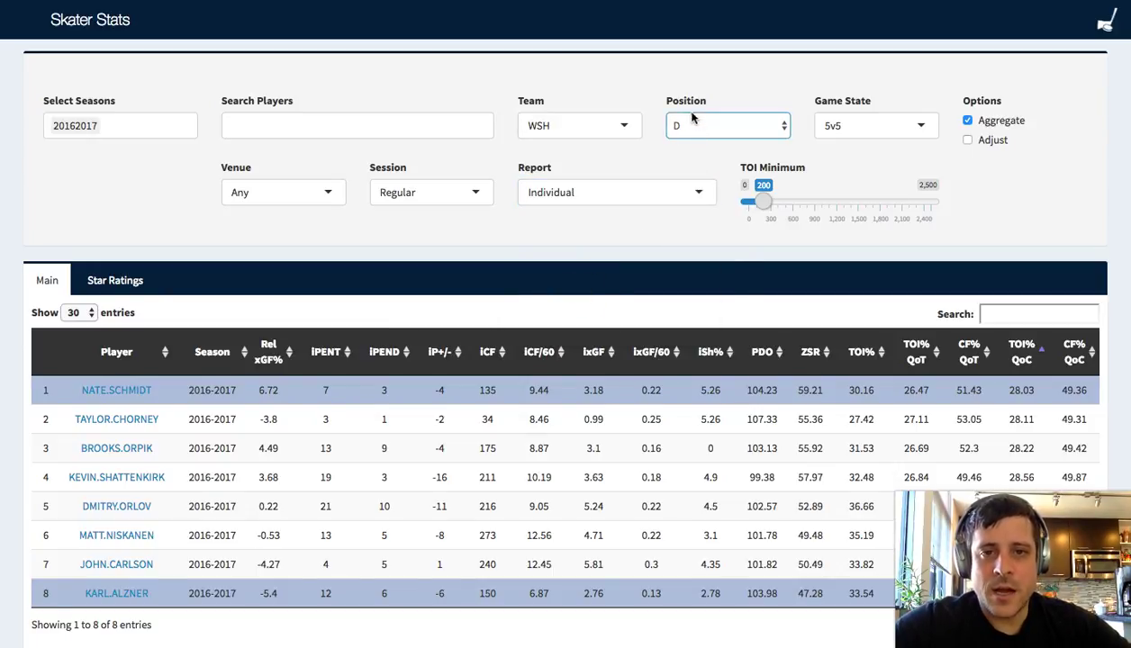
key("f")
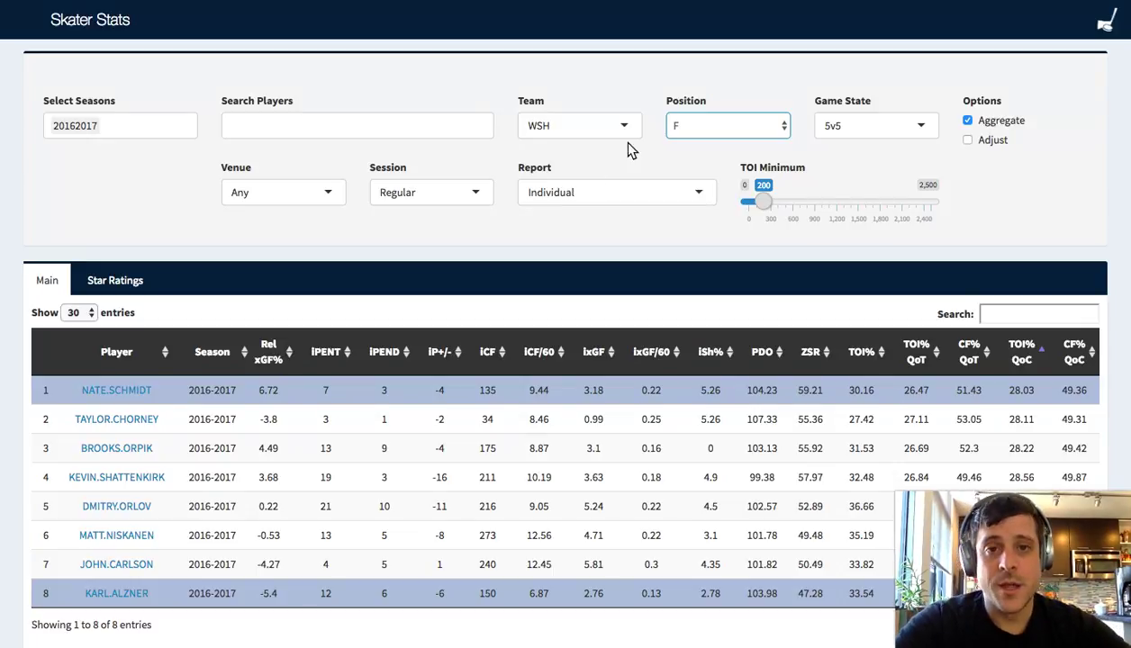
Step: Examine the filter parameters in the generated URL below the skater table, through to its report, position and minimum TOI values
left_click(493, 81)
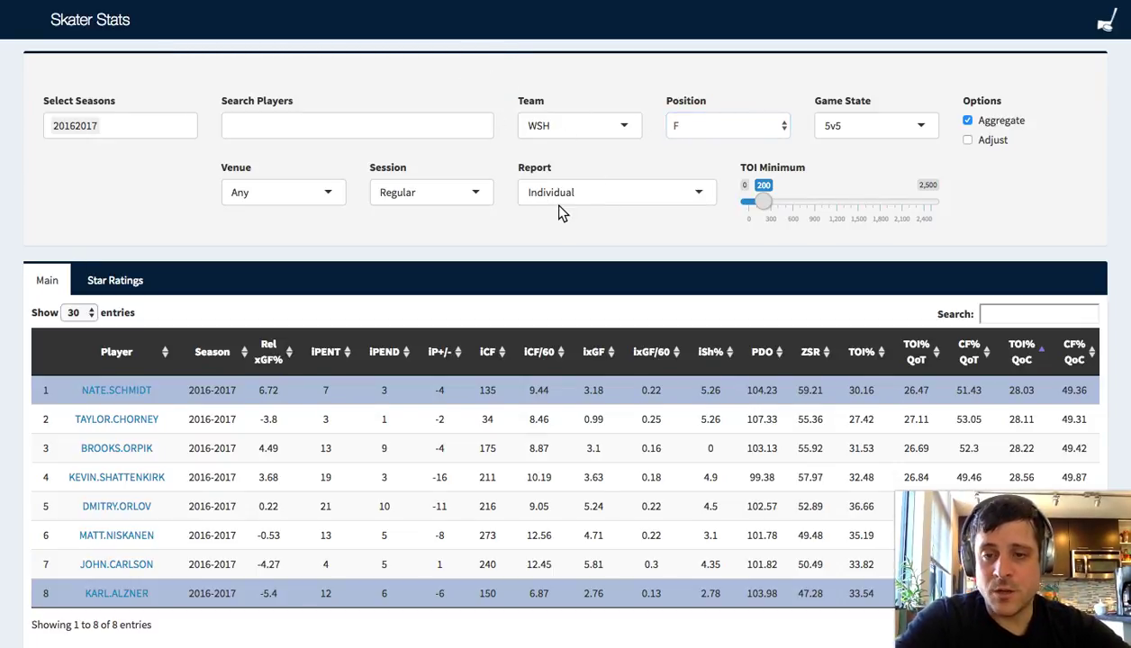
scroll(509, 245, "down", 3)
scroll(509, 244, "up", 3)
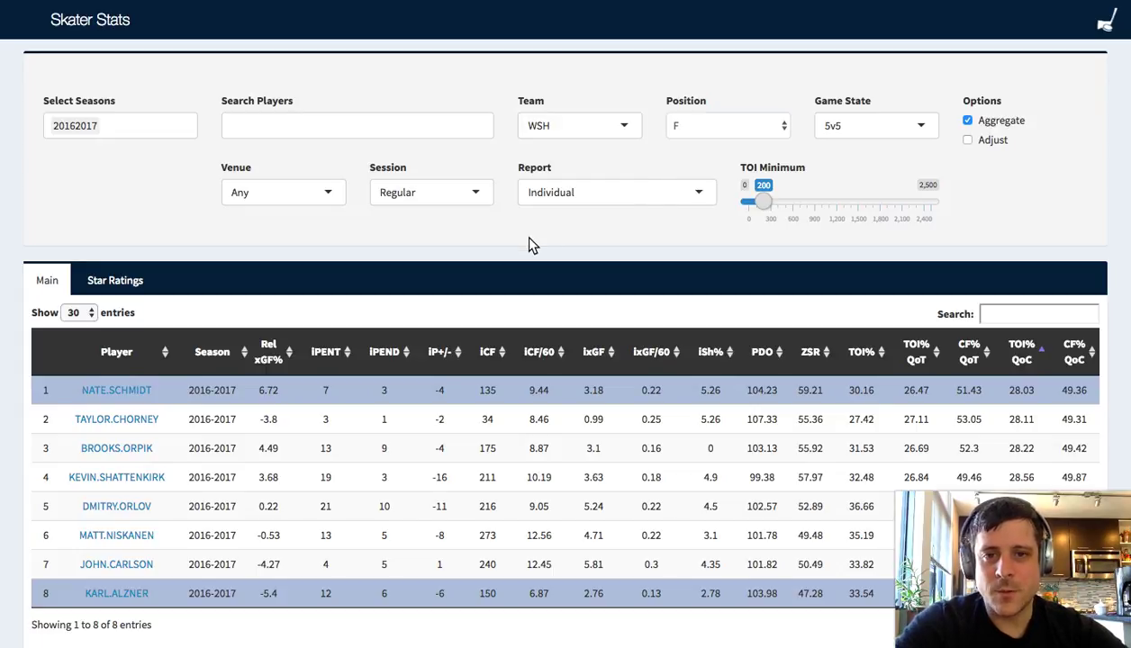
scroll(519, 232, "down", 3)
scroll(588, 574, "right", 10)
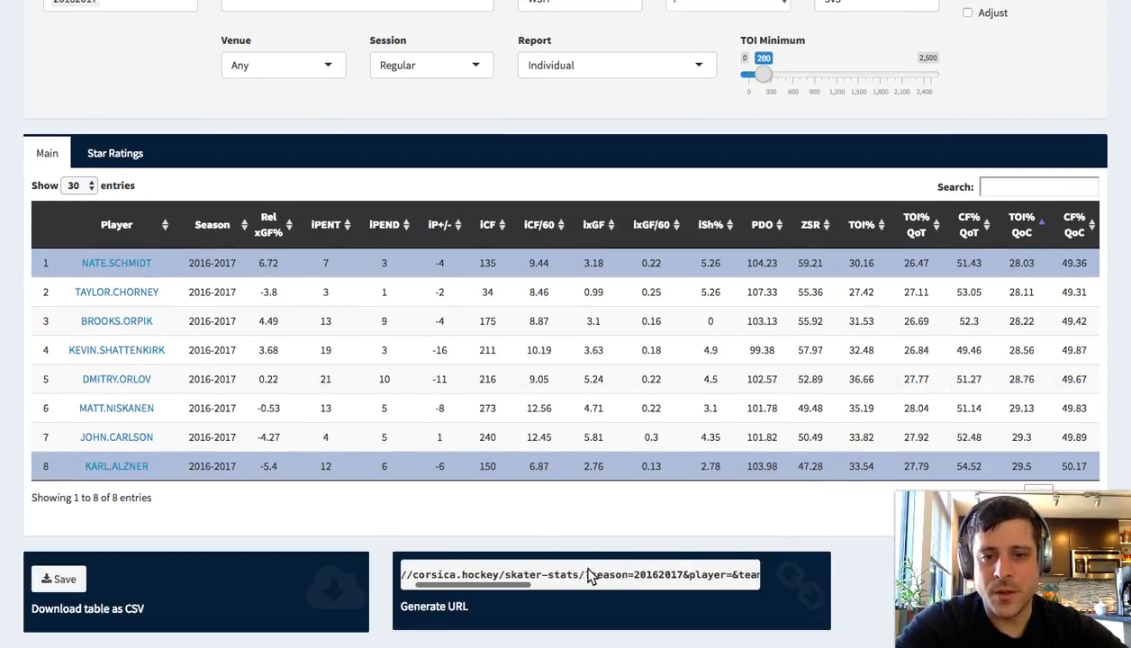
scroll(590, 577, "right", 10)
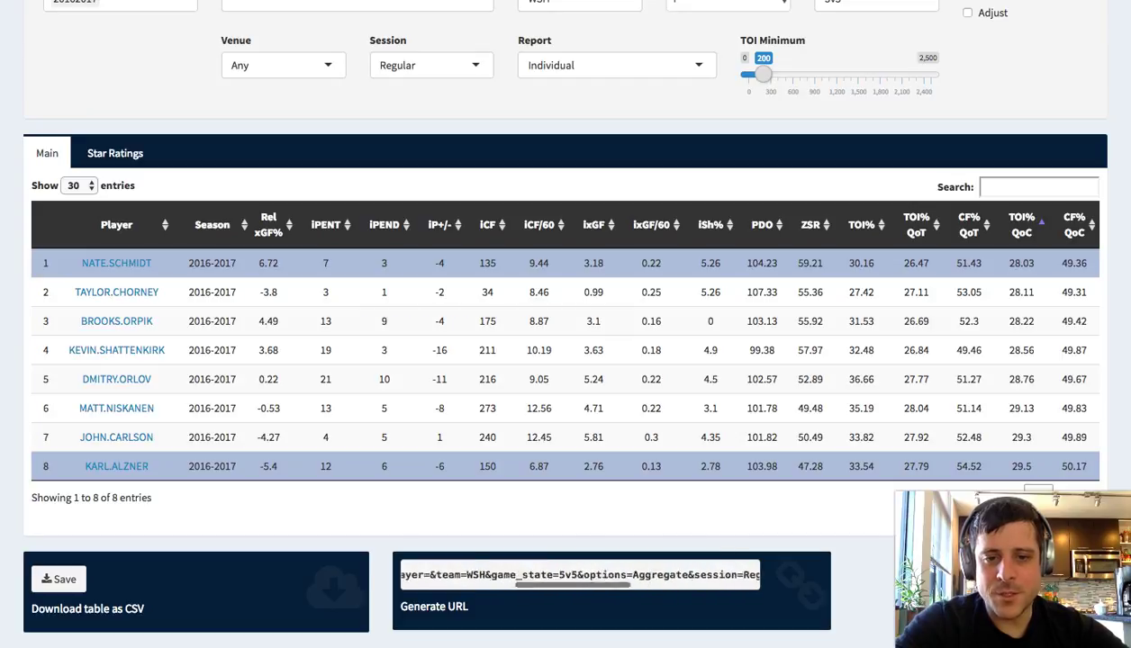
scroll(590, 576, "right", 10)
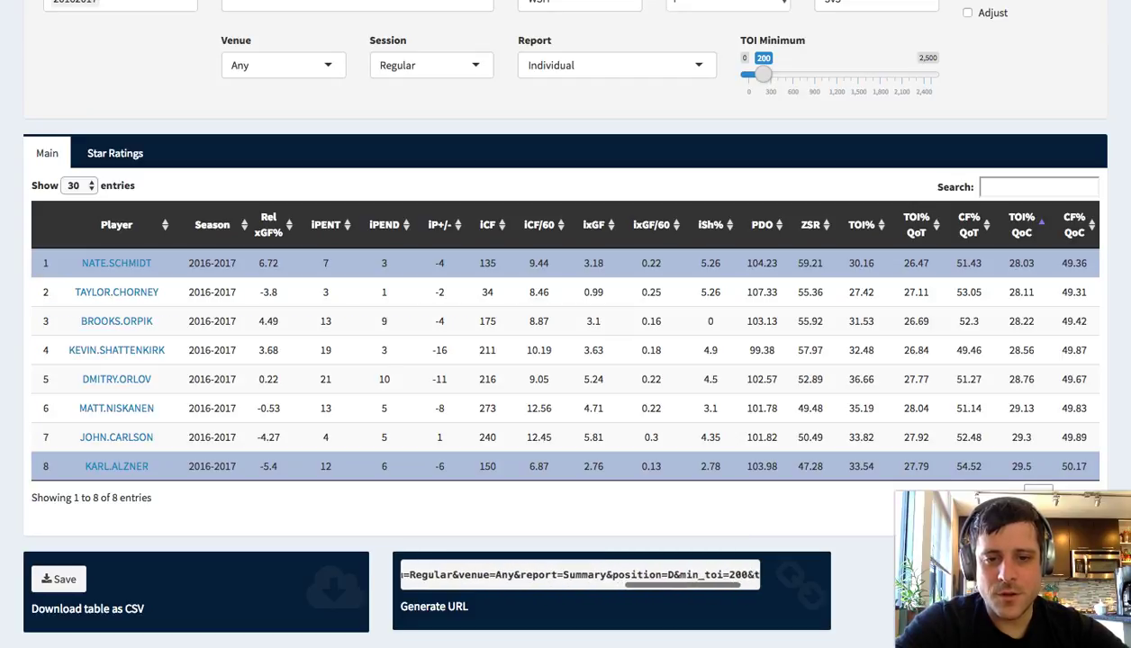
scroll(644, 228, "up", 3)
Step: Try to refresh the unresponsive table by switching the report to Summary and back to Individual
left_click(636, 202)
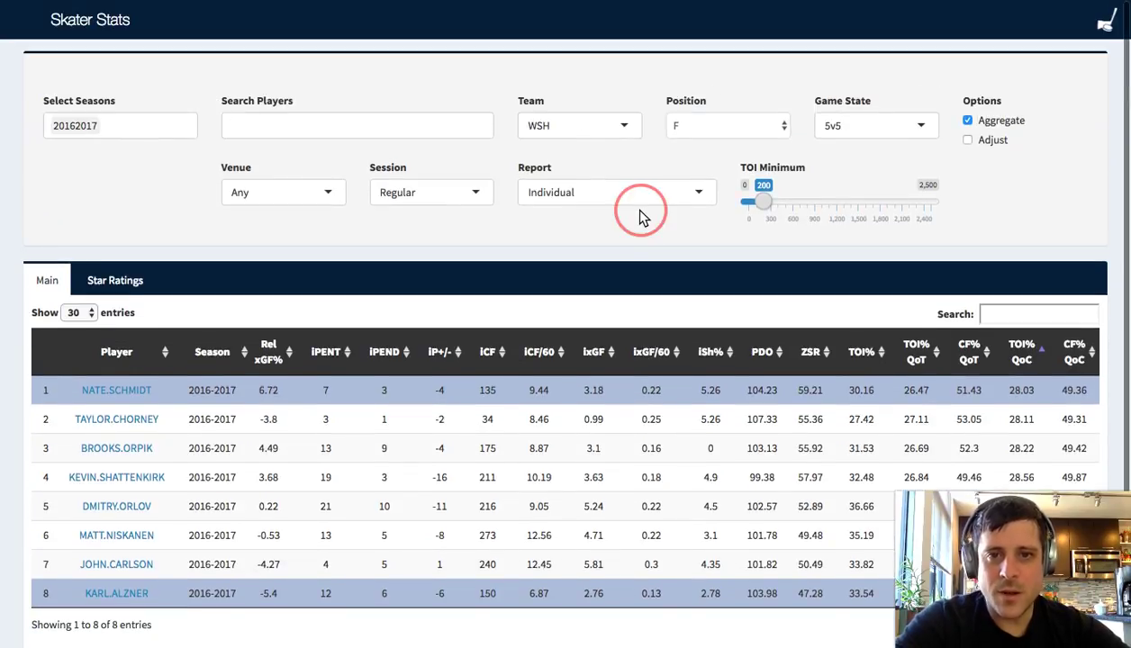
left_click(621, 223)
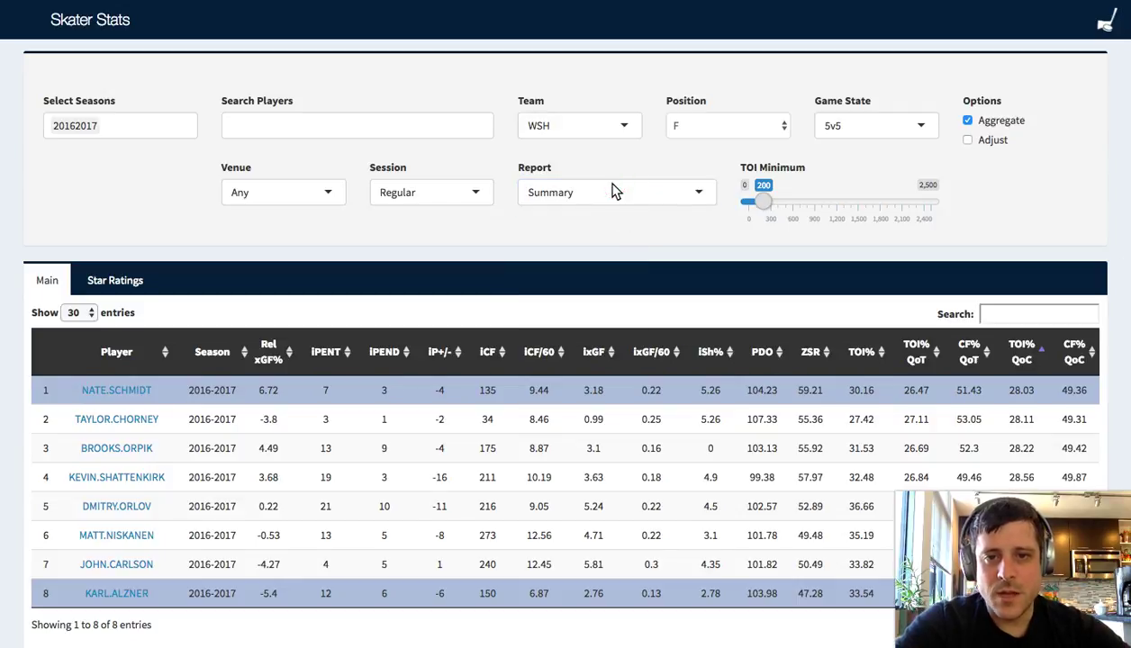
left_click(613, 191)
left_click(579, 286)
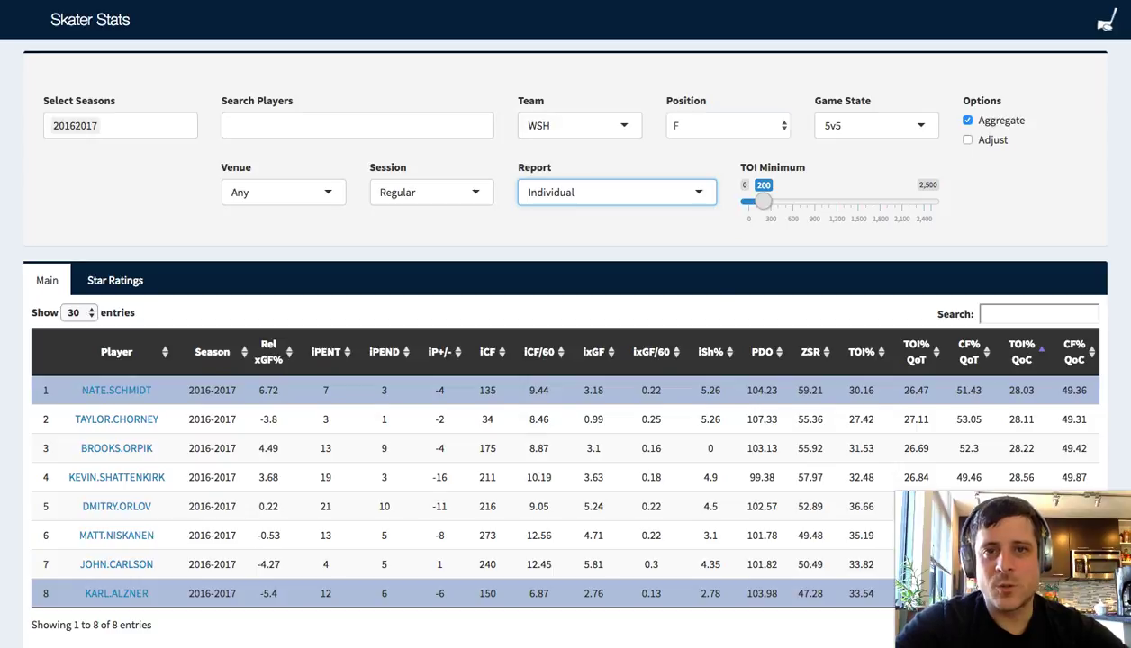
left_click(575, 191)
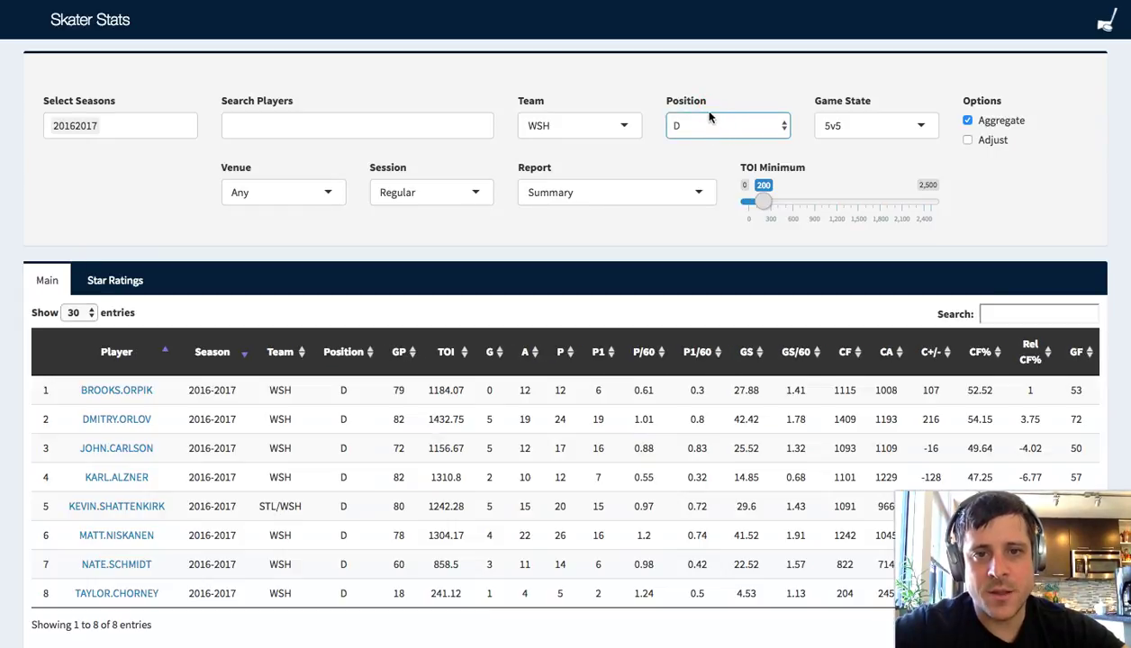
Step: Set the position filter to F and the report to Individual on the reloaded page
left_click(714, 116)
left_click(715, 137)
left_click(640, 192)
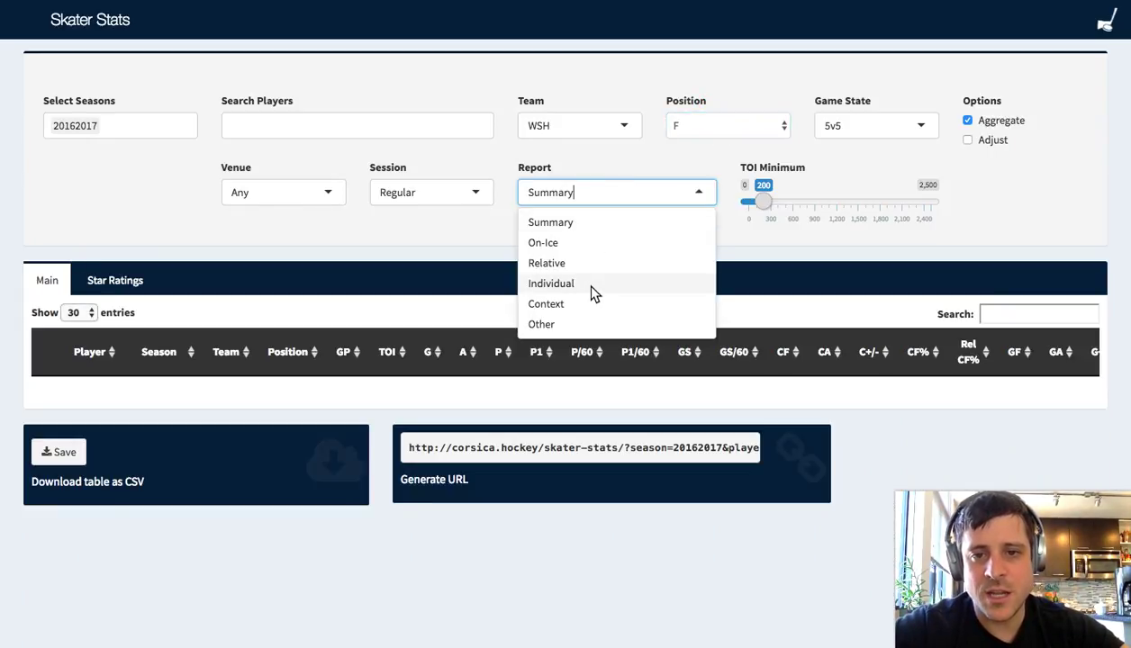
left_click(591, 286)
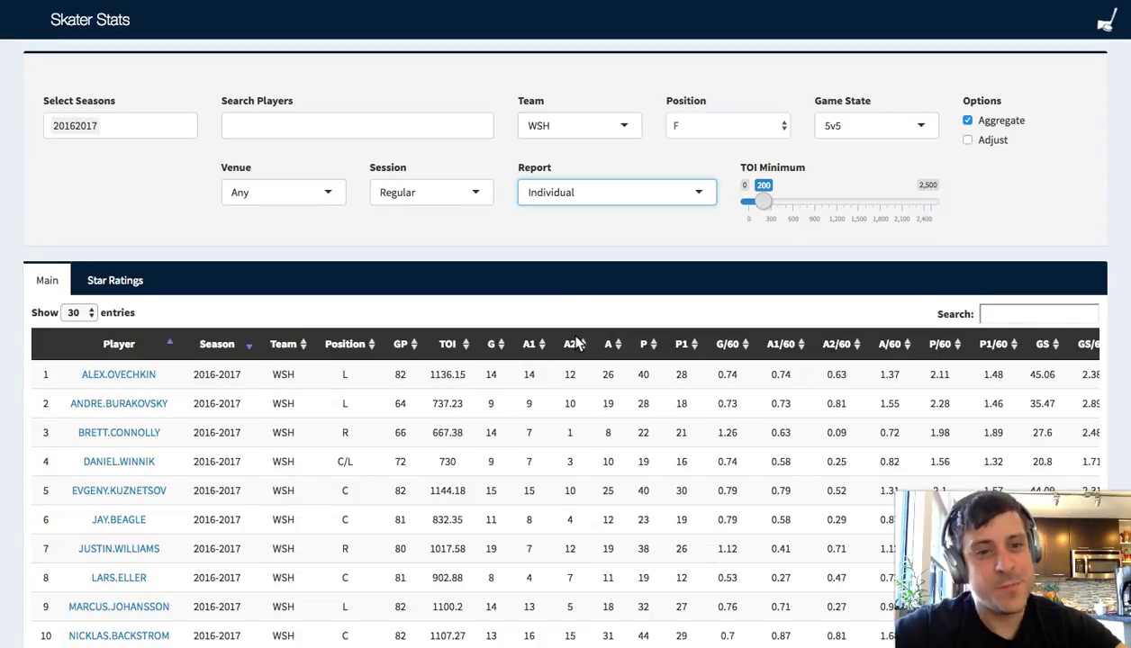
Step: Sort the forwards by iCF/60 in descending order and highlight the eighth player's iCF/60 value
scroll(576, 343, "down", 1)
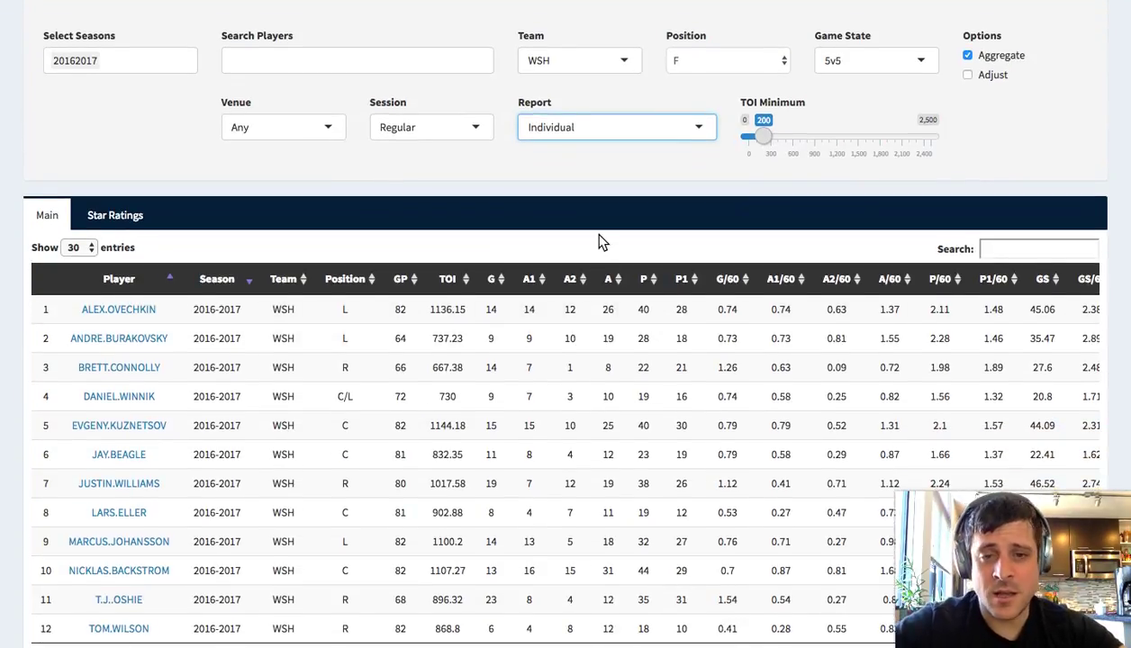
scroll(601, 241, "down", 1)
scroll(598, 239, "down", 1)
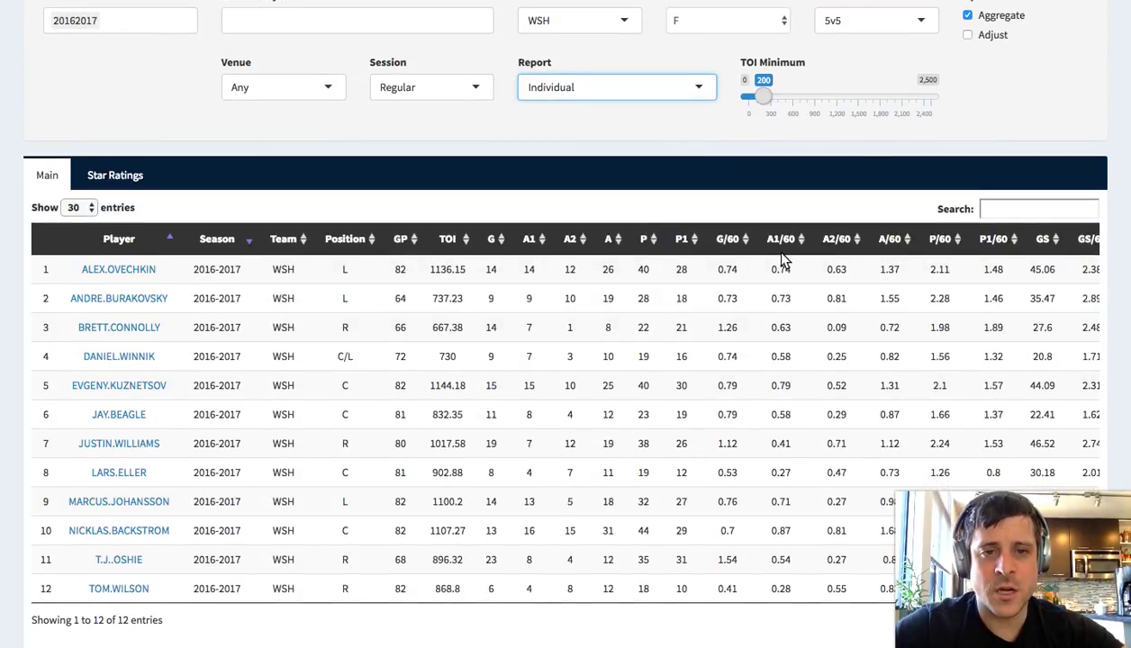
scroll(533, 271, "right", 4)
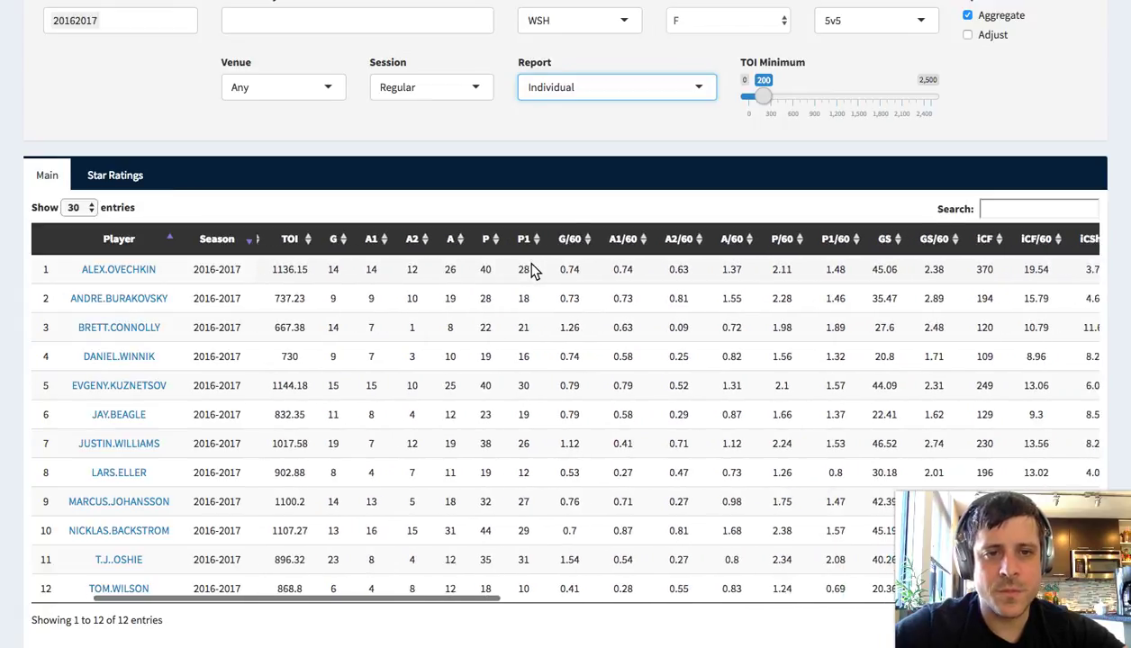
scroll(533, 270, "right", 9)
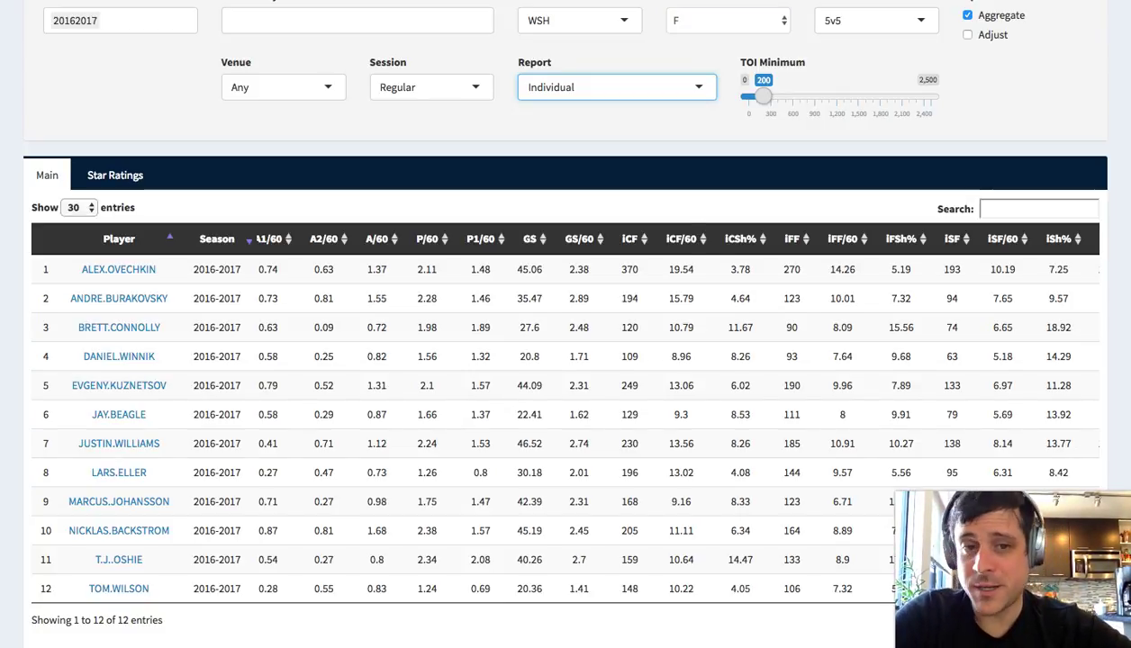
left_click(683, 239)
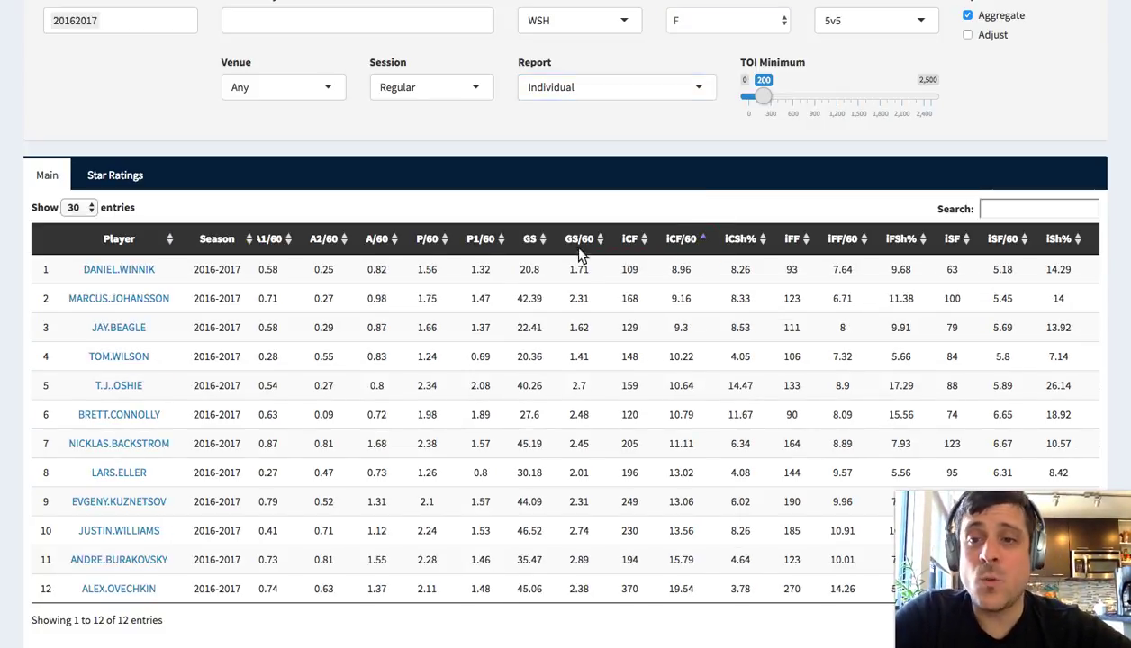
left_click(702, 240)
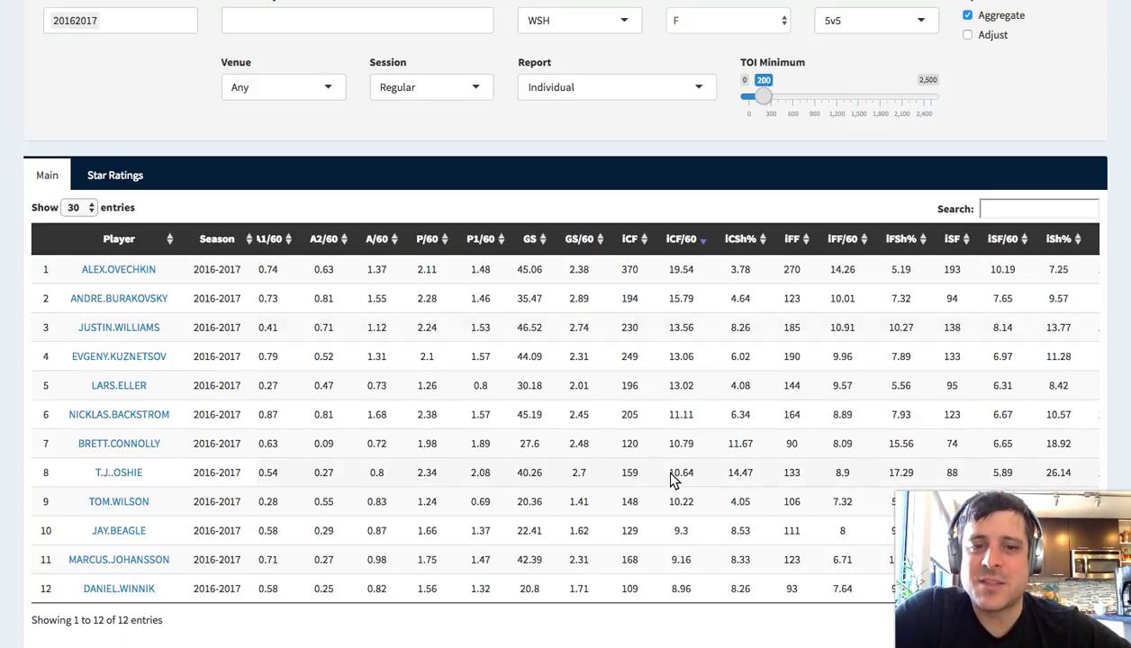
left_click_drag(668, 473, 709, 482)
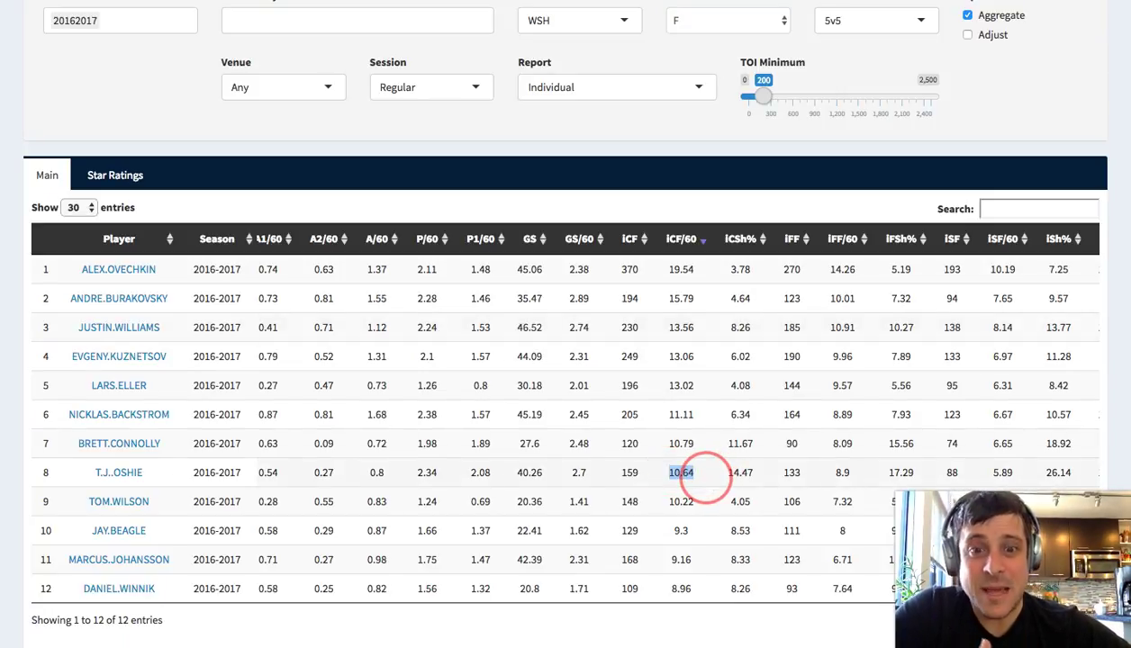
Step: Highlight T.J. Oshie's stat row for his iCF/60, and select his iCSh% value
left_click(708, 484)
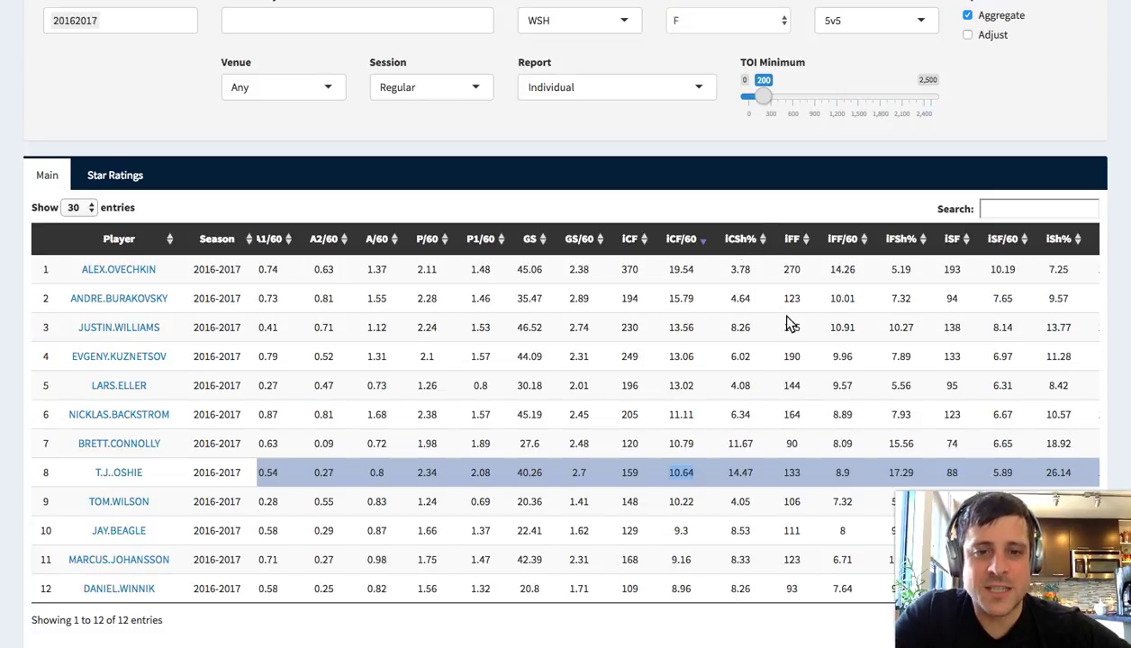
left_click_drag(711, 474, 761, 475)
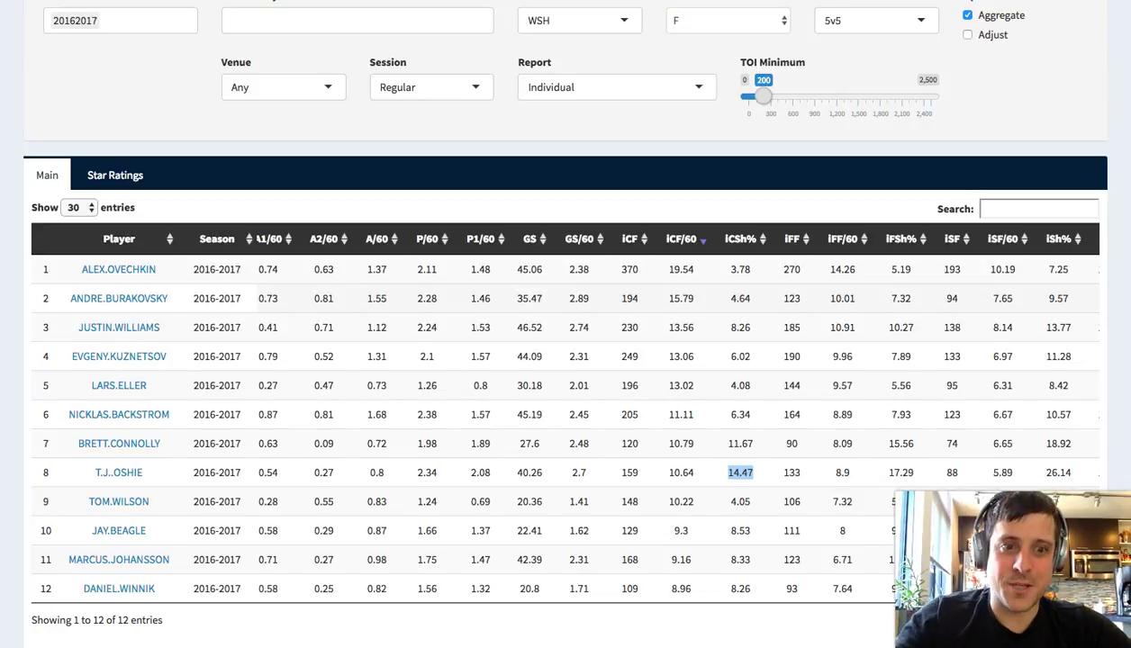
Step: Sort the skater table by iSF/60 in descending order and highlight Andre Burakovsky's row
scroll(558, 414, "right", 3)
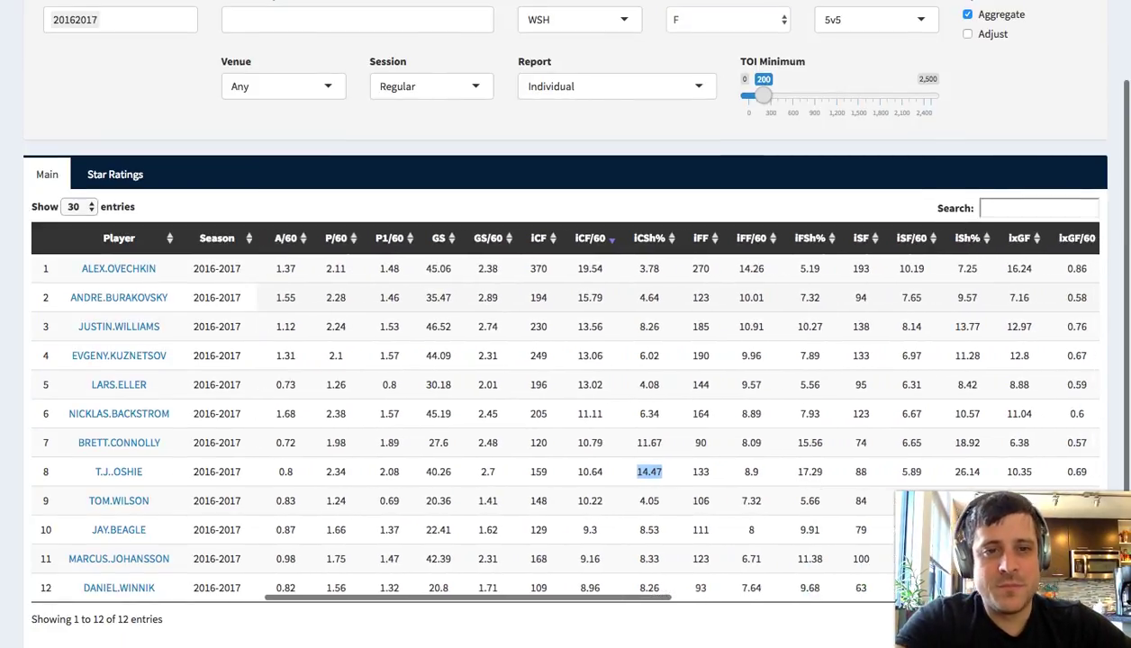
scroll(669, 276, "down", 1)
scroll(669, 277, "right", 1)
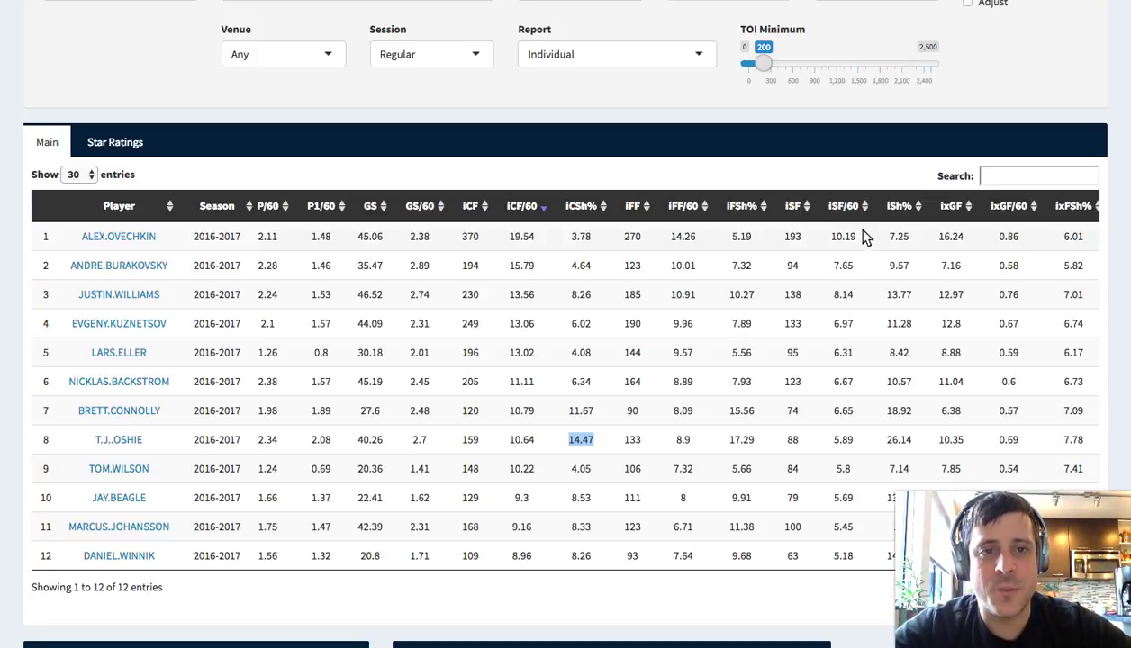
left_click(864, 207)
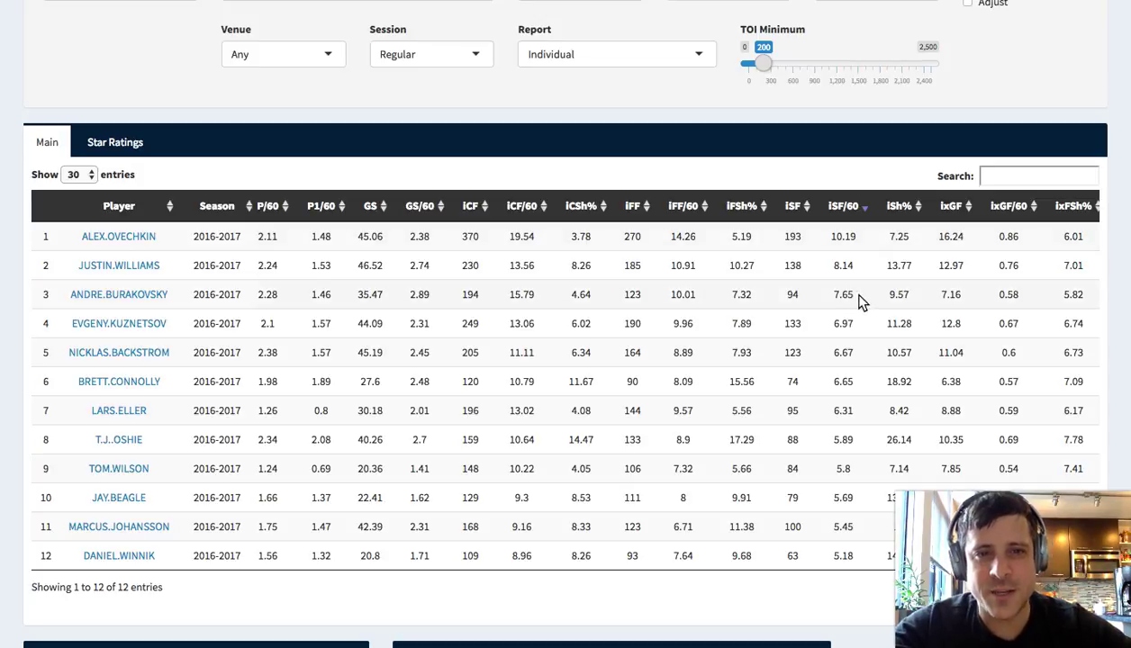
left_click_drag(837, 296, 576, 298)
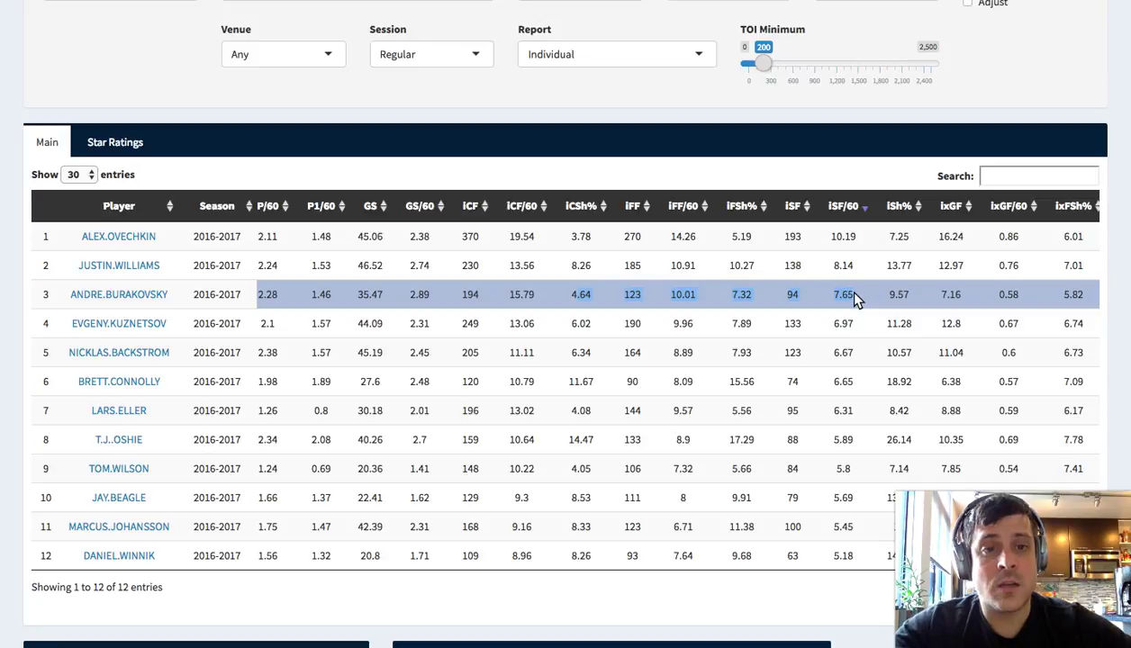
Step: Sort the skaters by iSh% in descending order and highlight the rows of the top three players
scroll(855, 300, "right", 2)
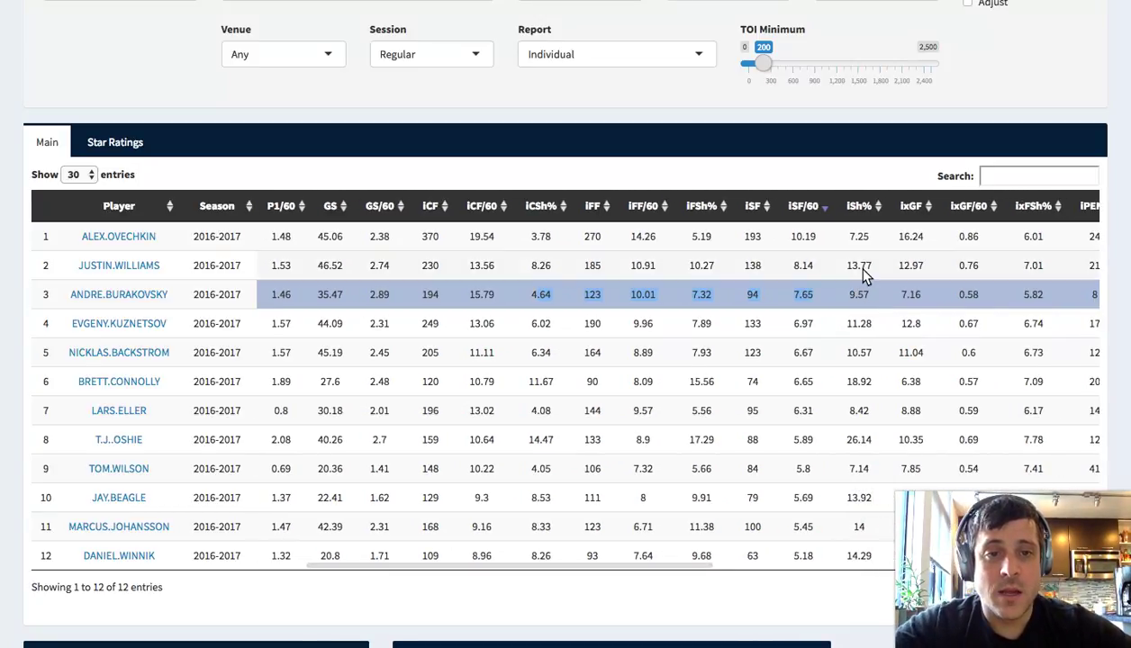
left_click(879, 208)
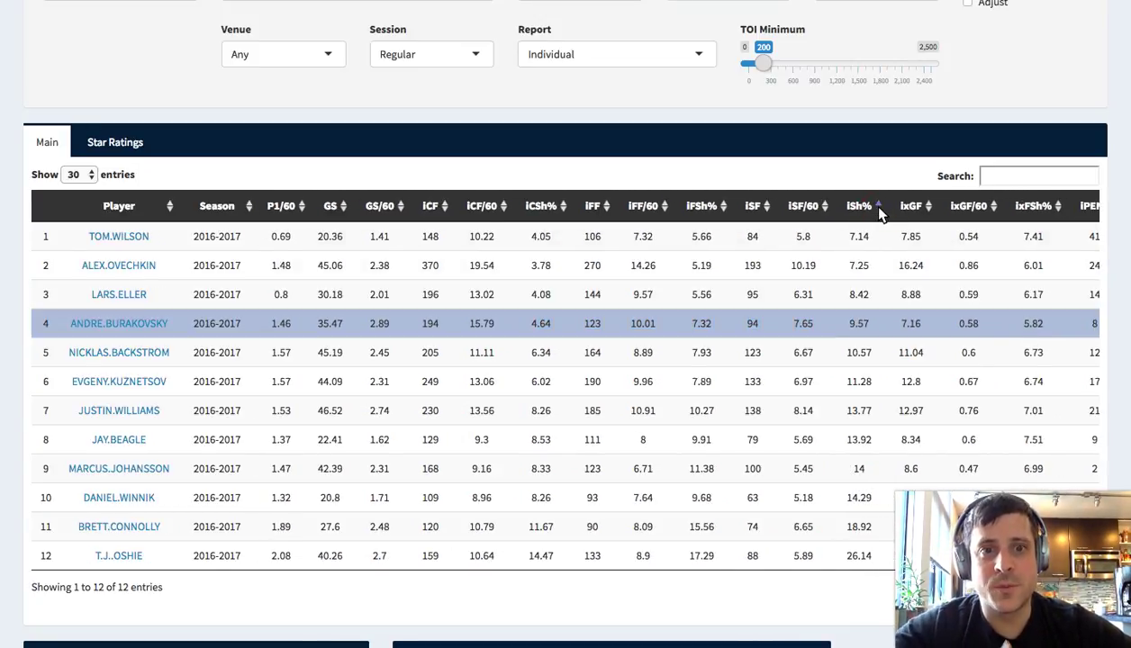
left_click(864, 207)
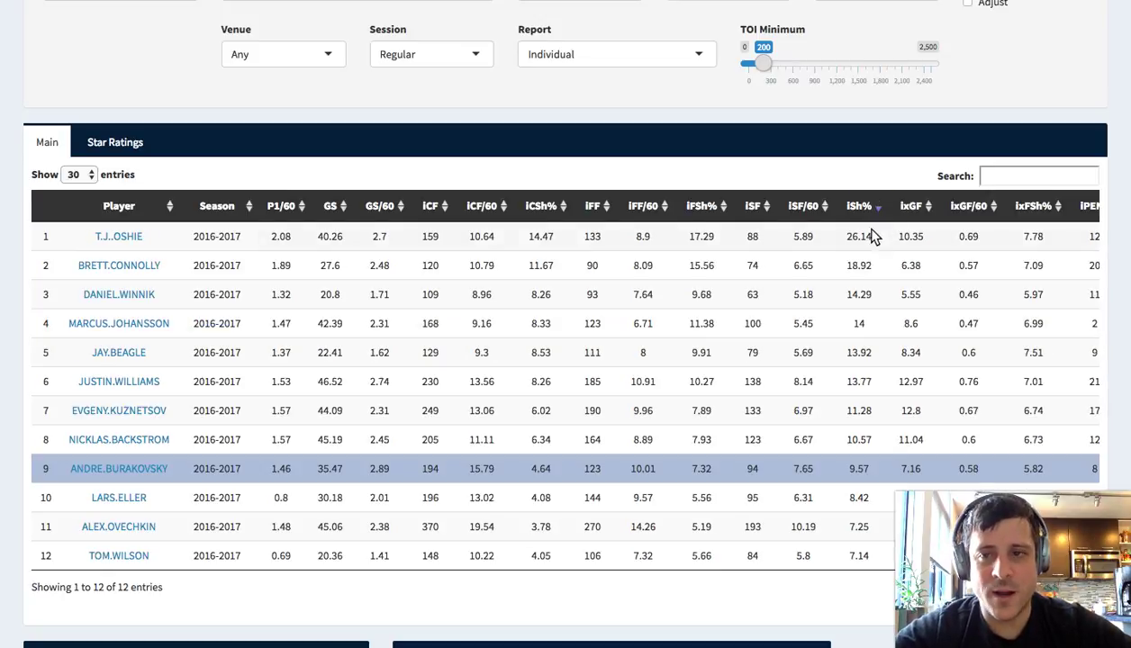
left_click_drag(845, 237, 849, 273)
left_click(856, 236)
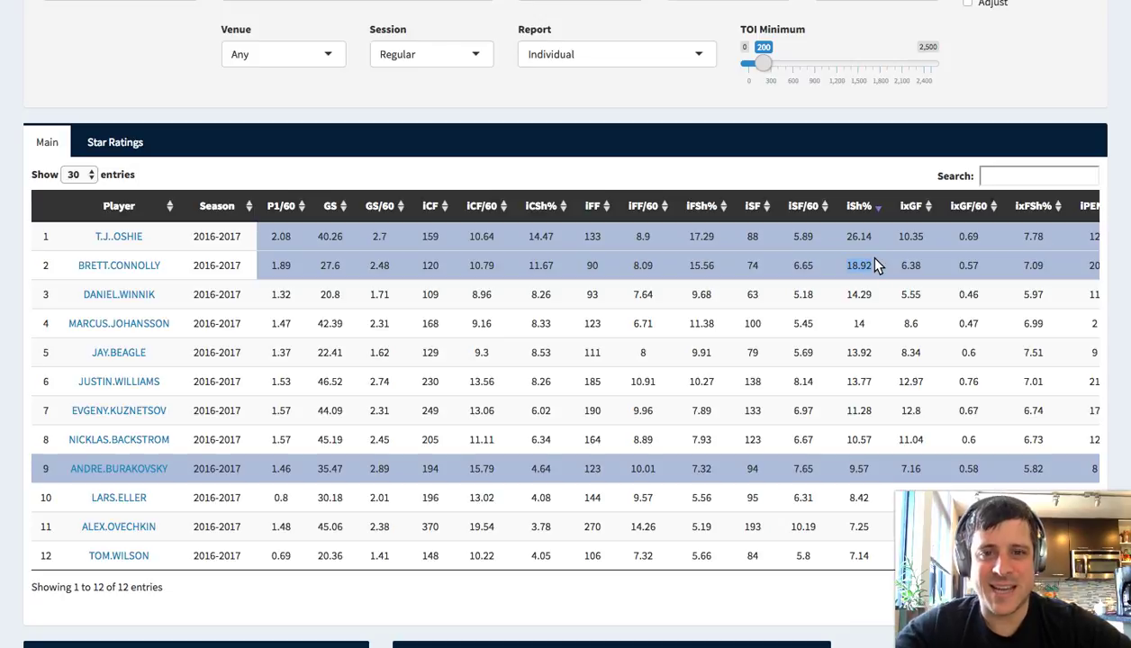
left_click(880, 294)
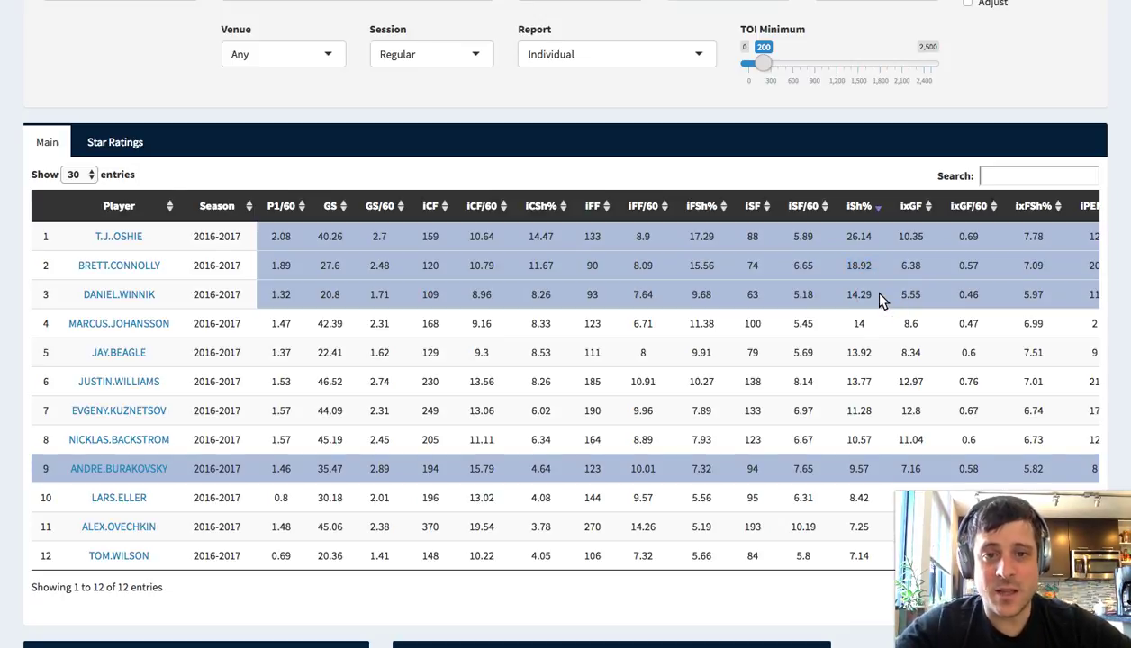
Step: Sort the skaters by iCF/60 in ascending order and highlight the three lowest players' rows
left_click(487, 206)
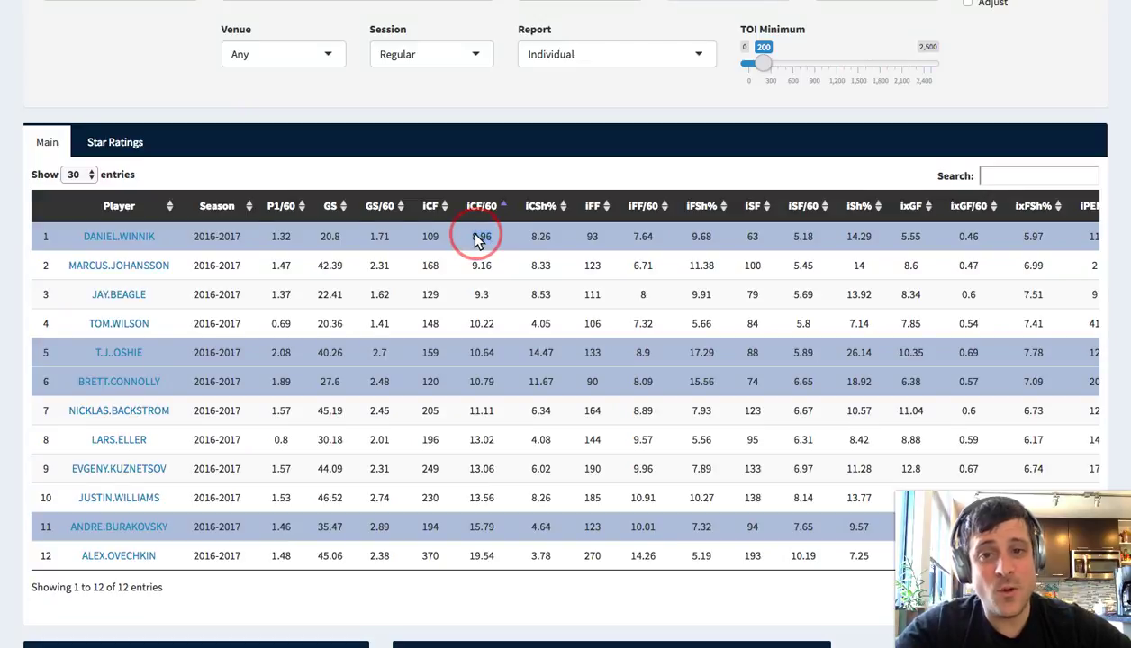
double_click(484, 238)
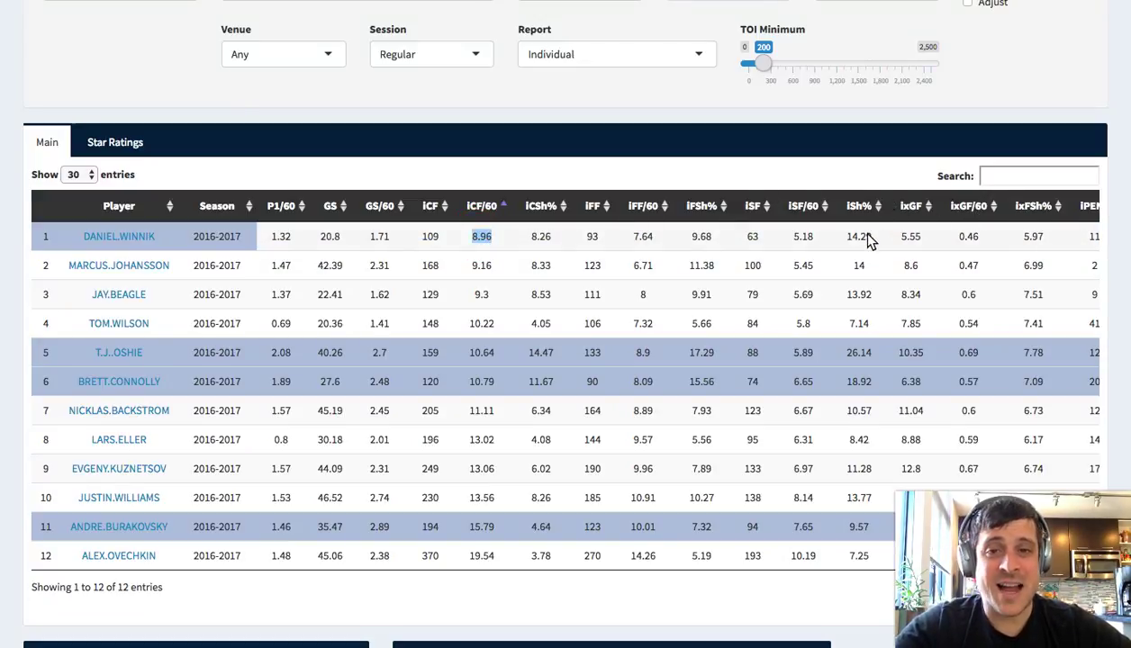
left_click(505, 268)
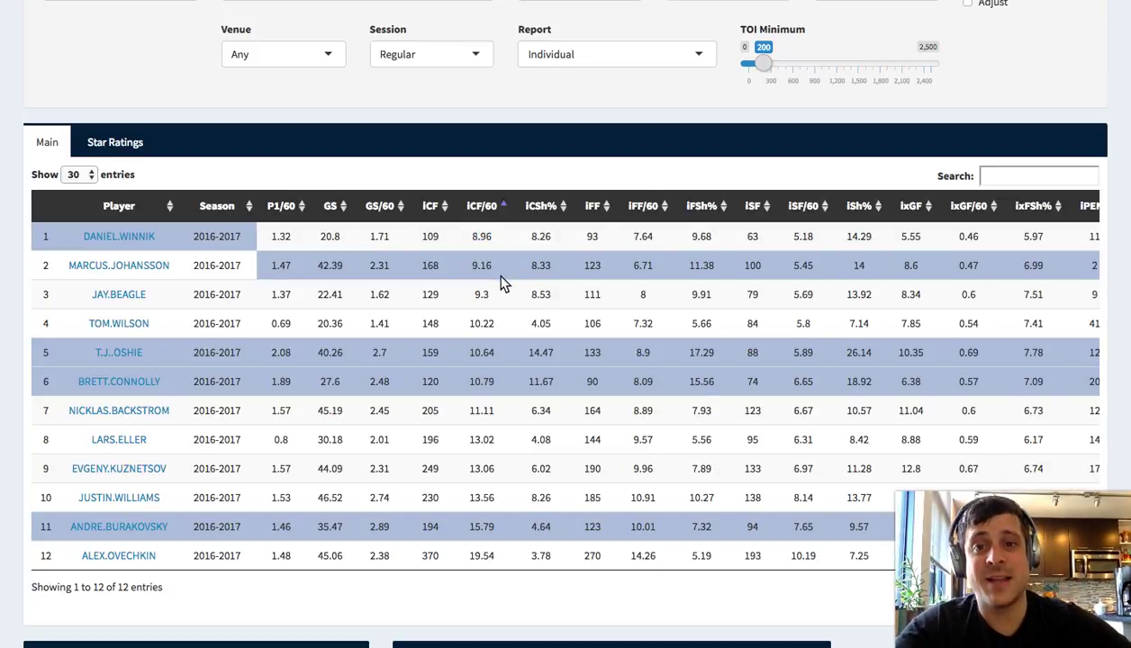
left_click(503, 291)
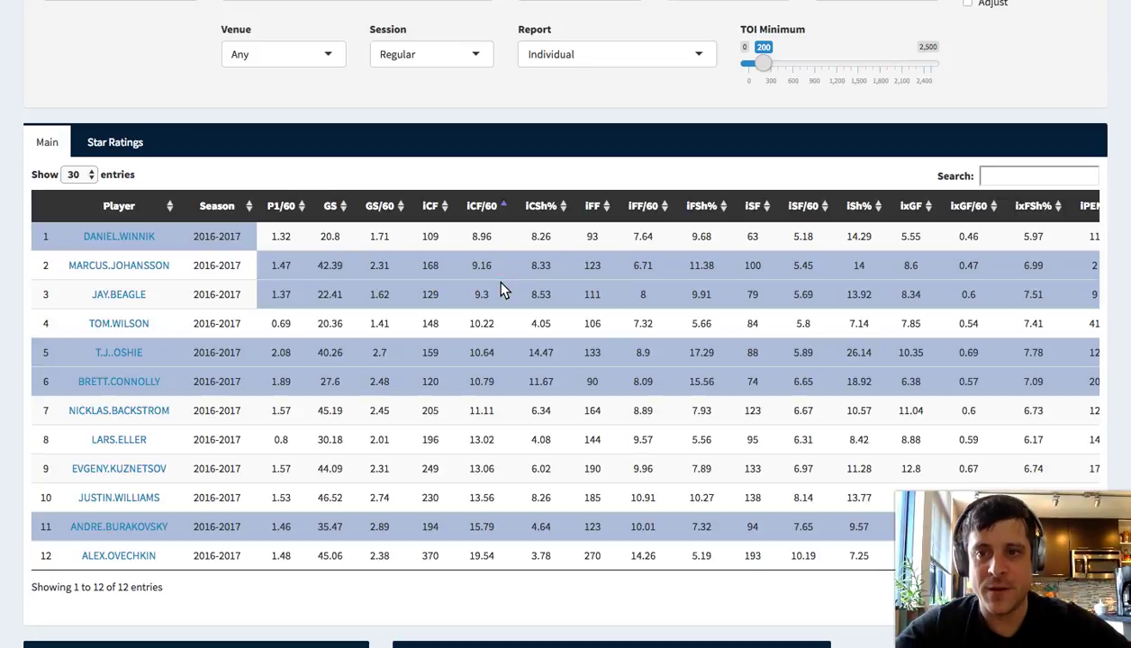
left_click(818, 239)
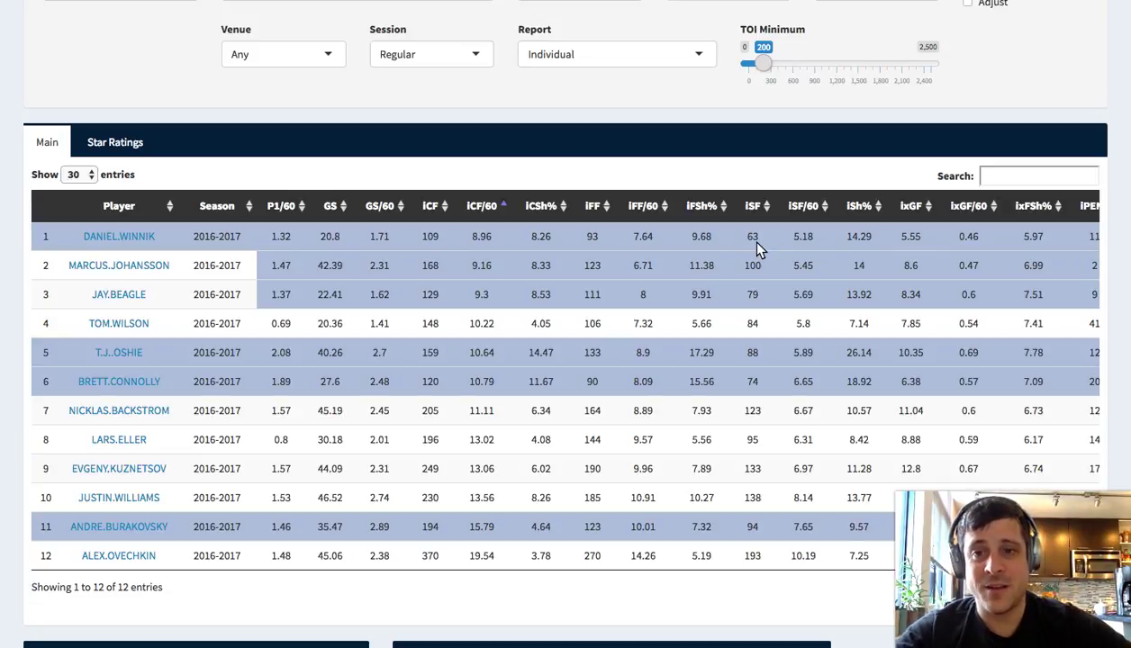
Step: Look across the individual stat columns, sort the skaters by ixGF in ascending order, and select the lowest player's ixGF value
scroll(757, 245, "left", 10)
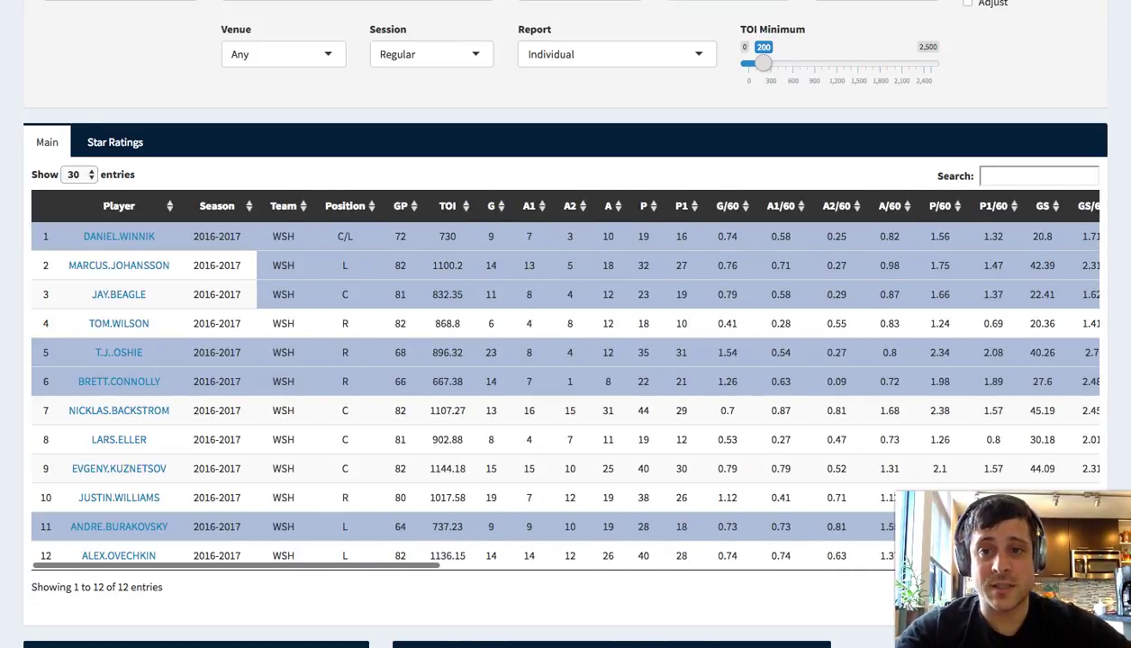
scroll(491, 243, "right", 10)
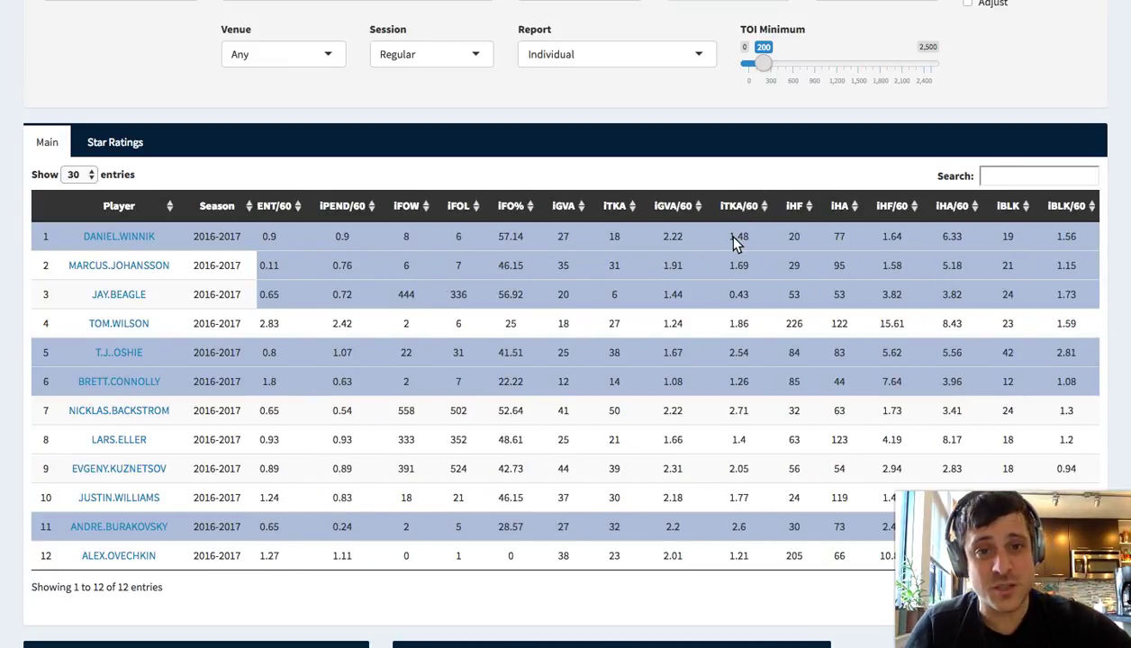
scroll(668, 221, "down", 1)
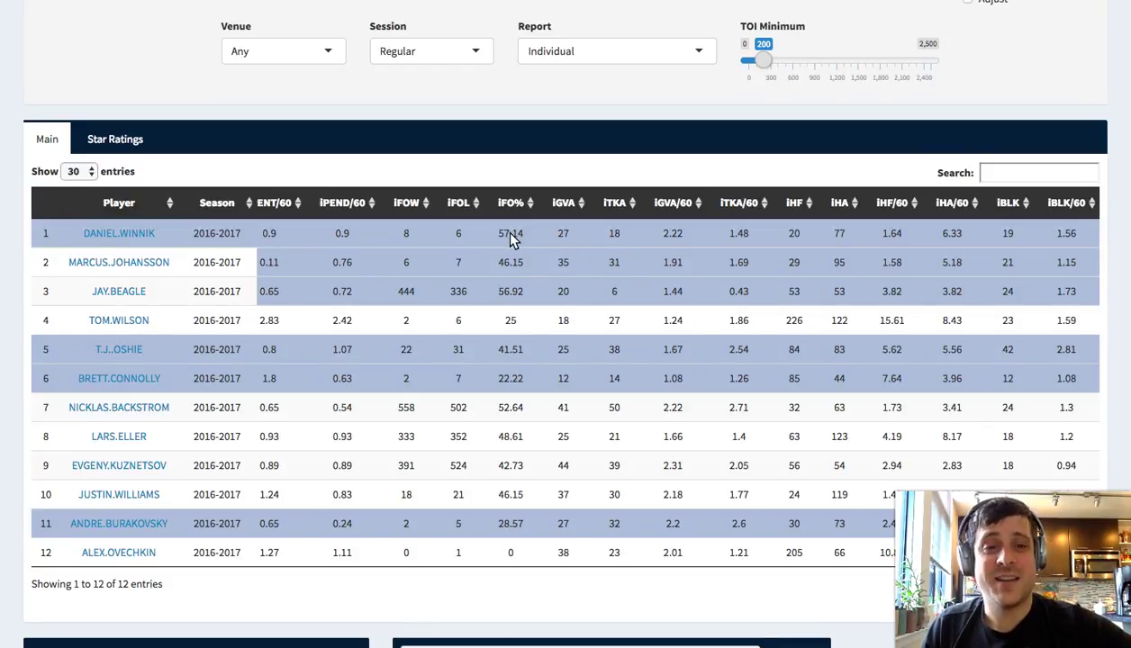
scroll(510, 238, "left", 5)
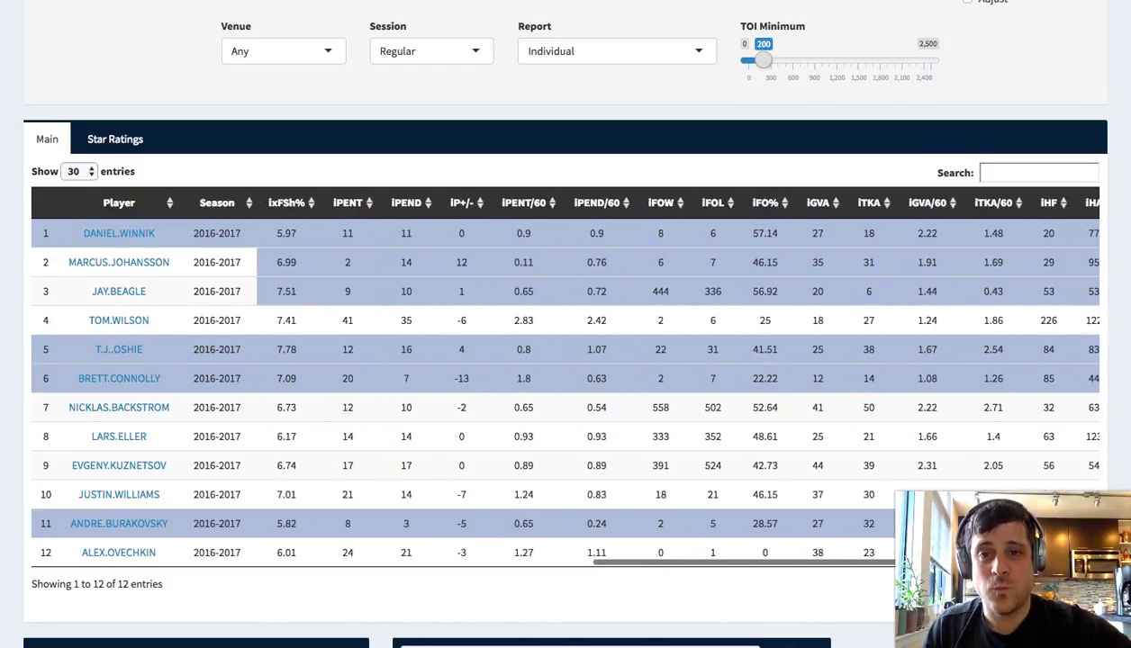
scroll(565, 378, "left", 5)
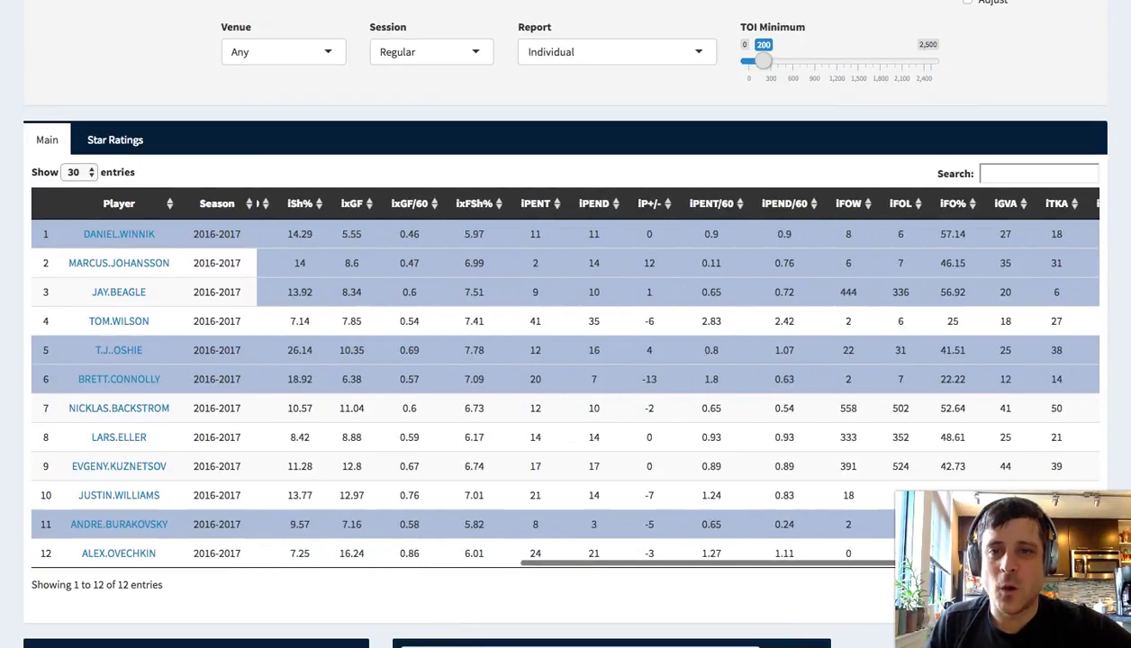
scroll(664, 376, "left", 5)
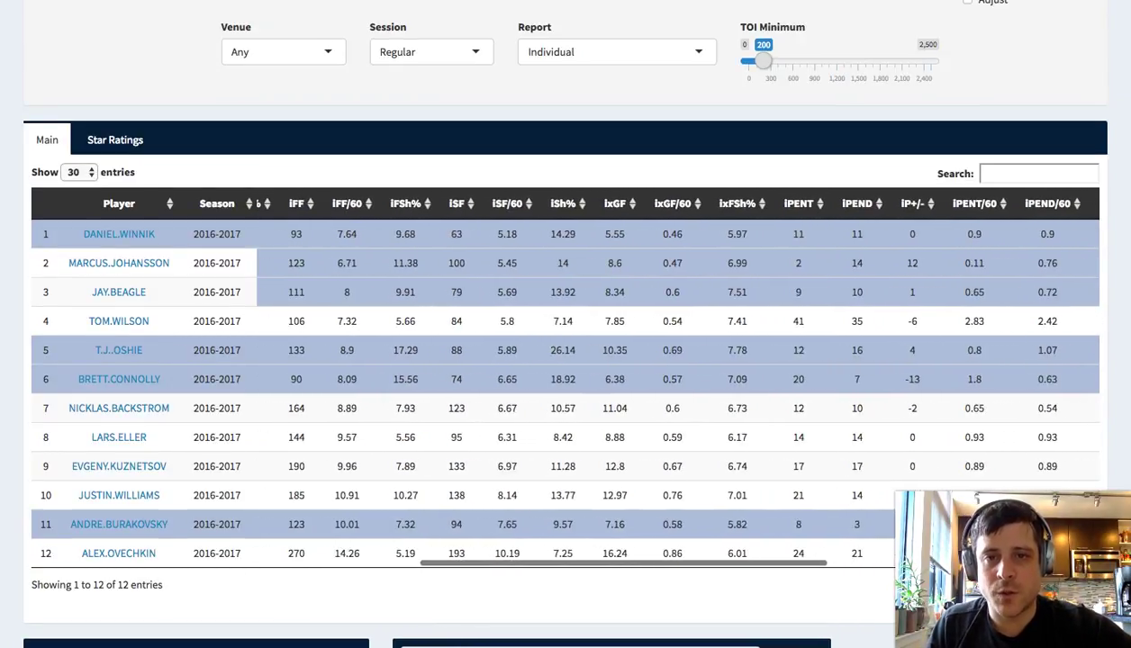
scroll(480, 210, "right", 3)
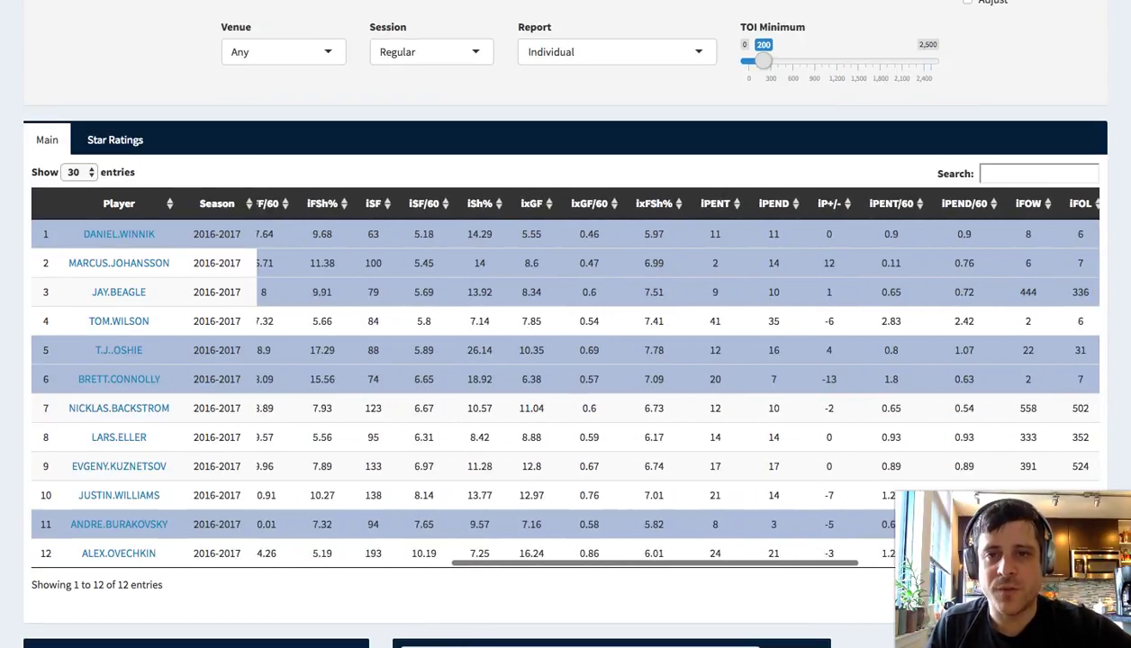
left_click(543, 203)
scroll(527, 271, "up", 2)
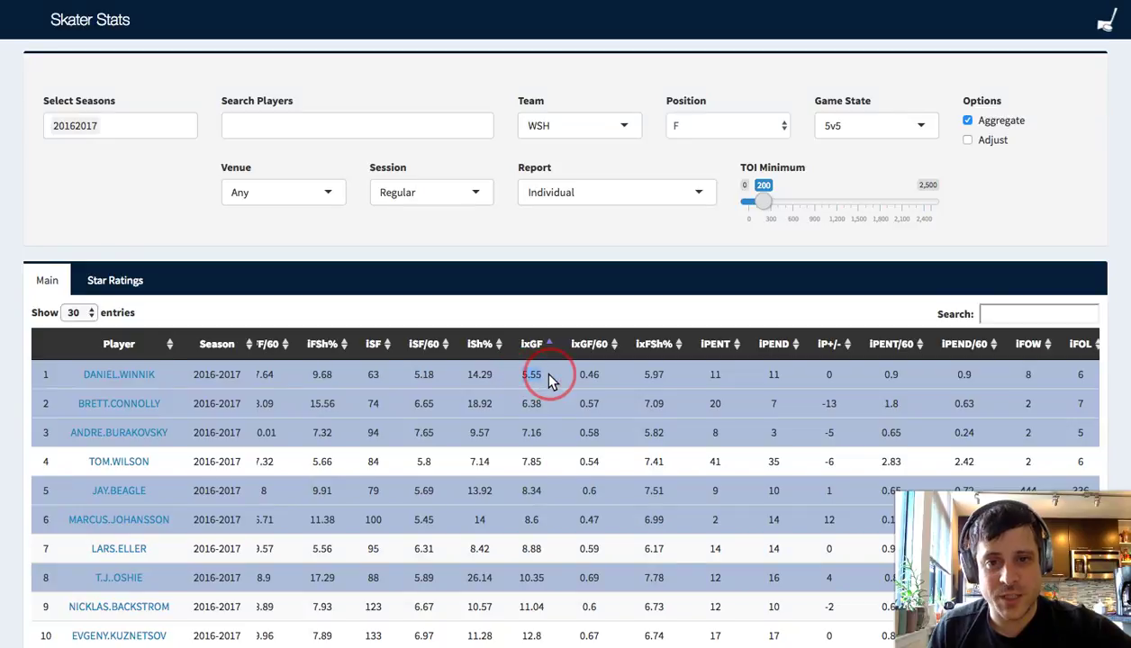
left_click_drag(550, 382, 553, 370)
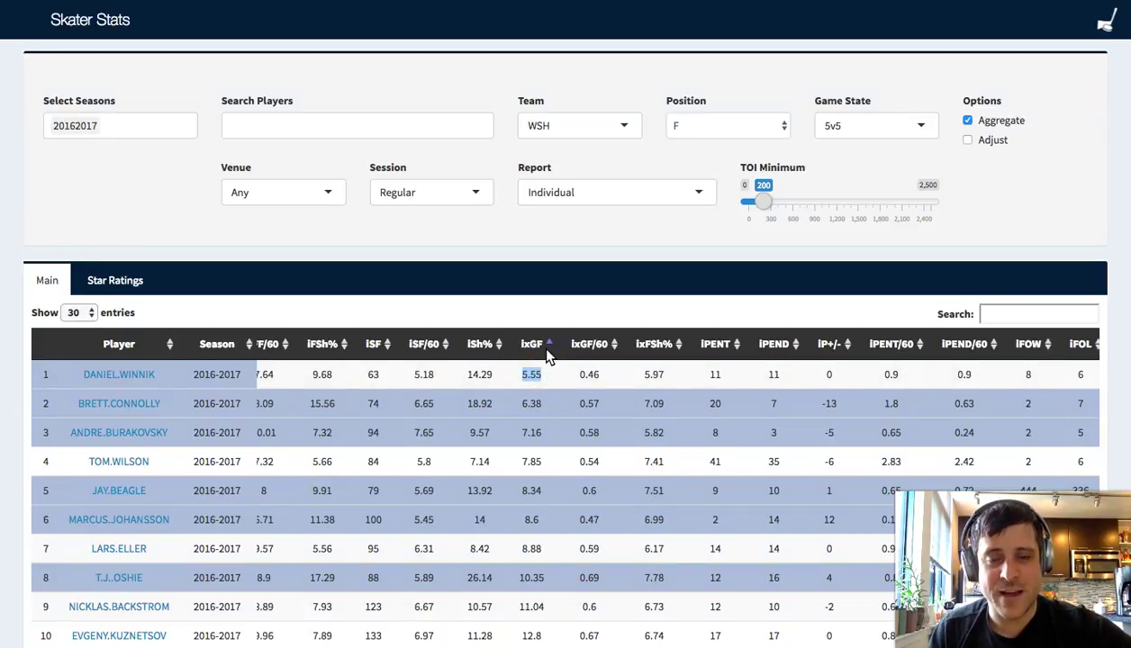
Step: Reverse the ixGF sort to descending, highlight Alex Ovechkin's row, and compare T.J. Oshie's ixGF with his goals
left_click(548, 347)
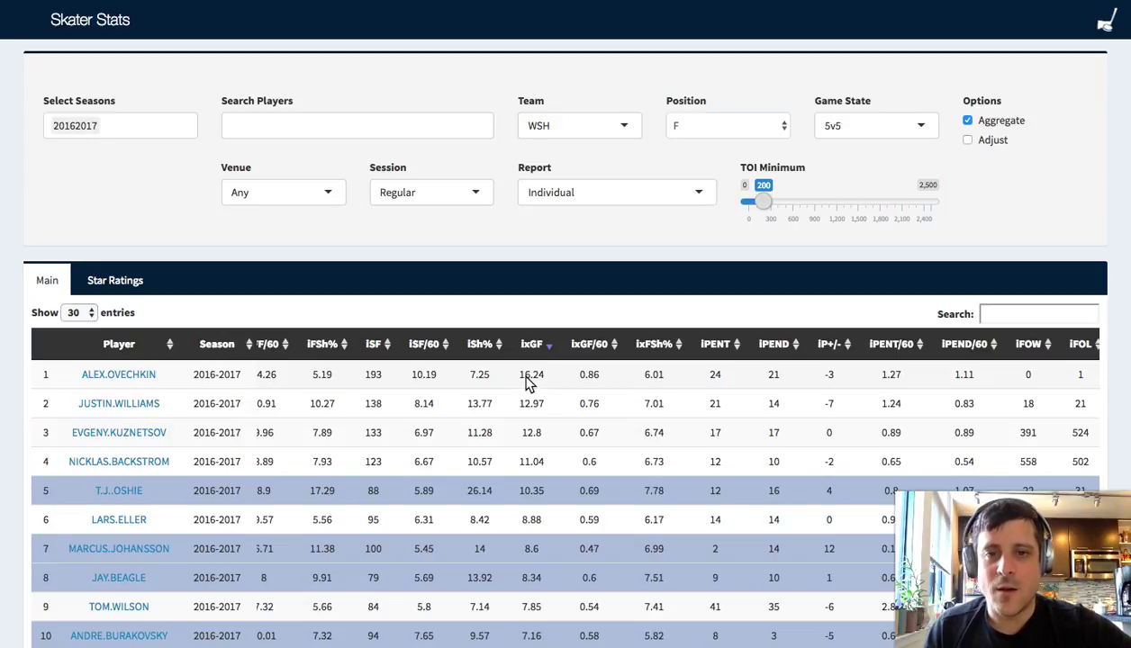
left_click(550, 379)
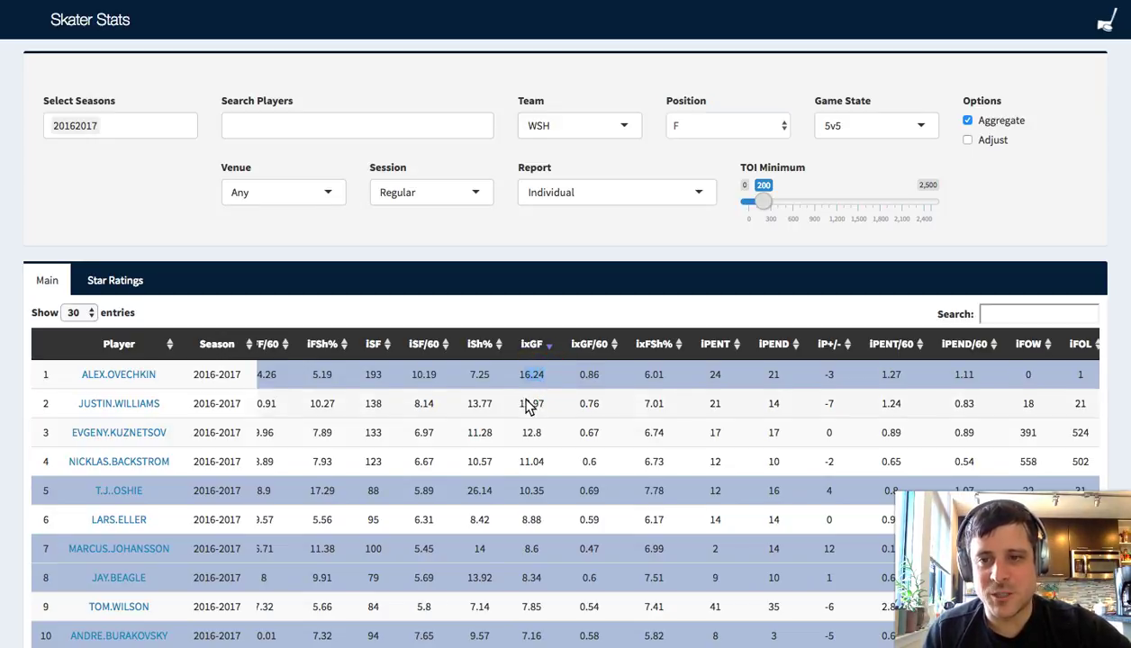
left_click_drag(518, 498, 547, 495)
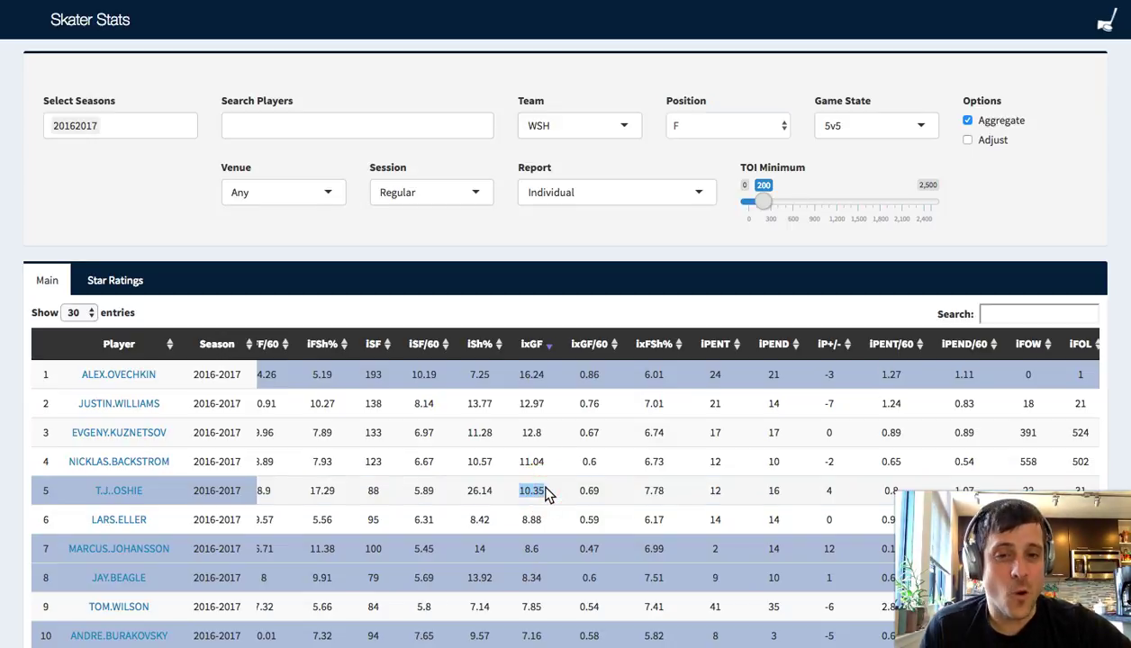
scroll(541, 495, "left", 10)
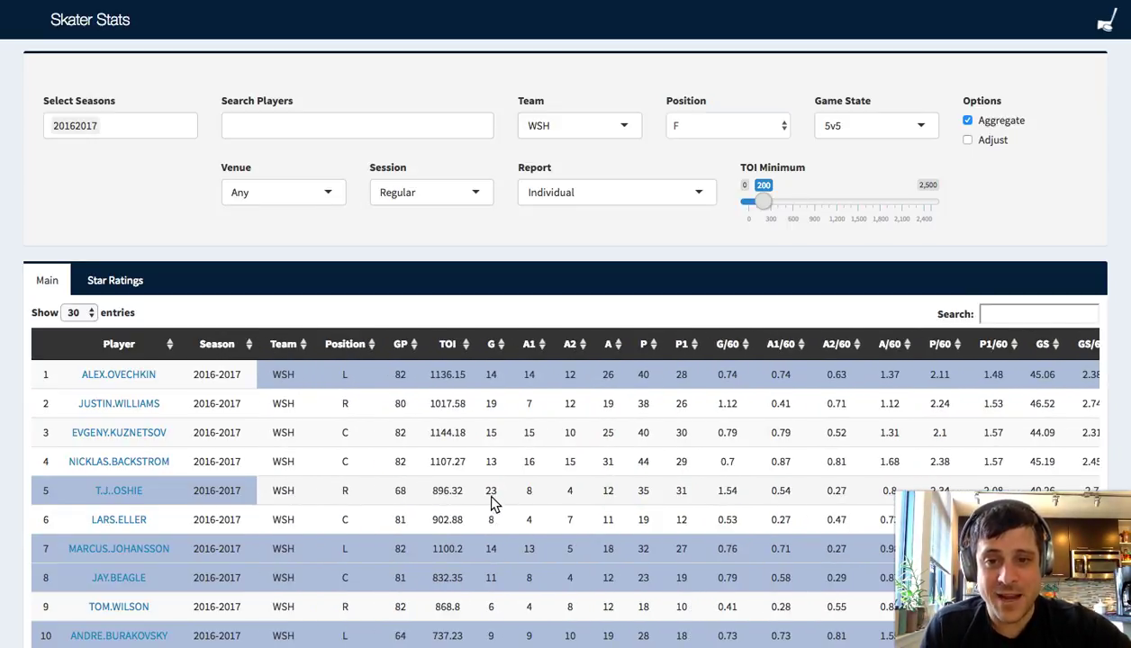
scroll(489, 501, "right", 10)
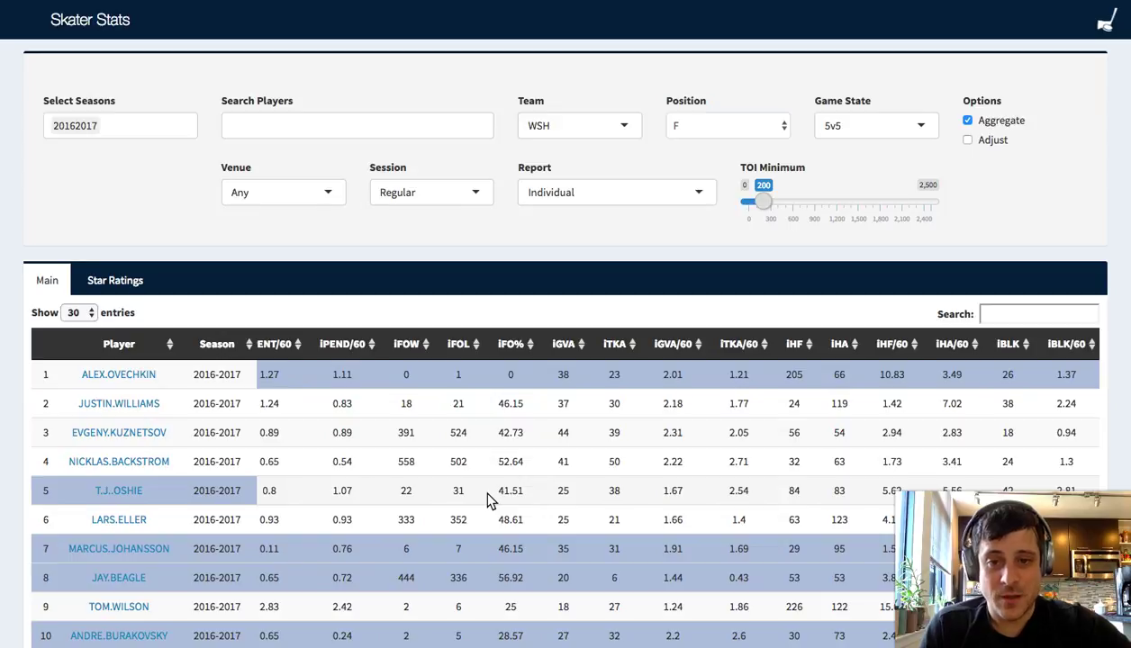
Step: Sort the skaters by iPENT in ascending order and select Marcus Johansson's iPENT value
scroll(489, 500, "left", 6)
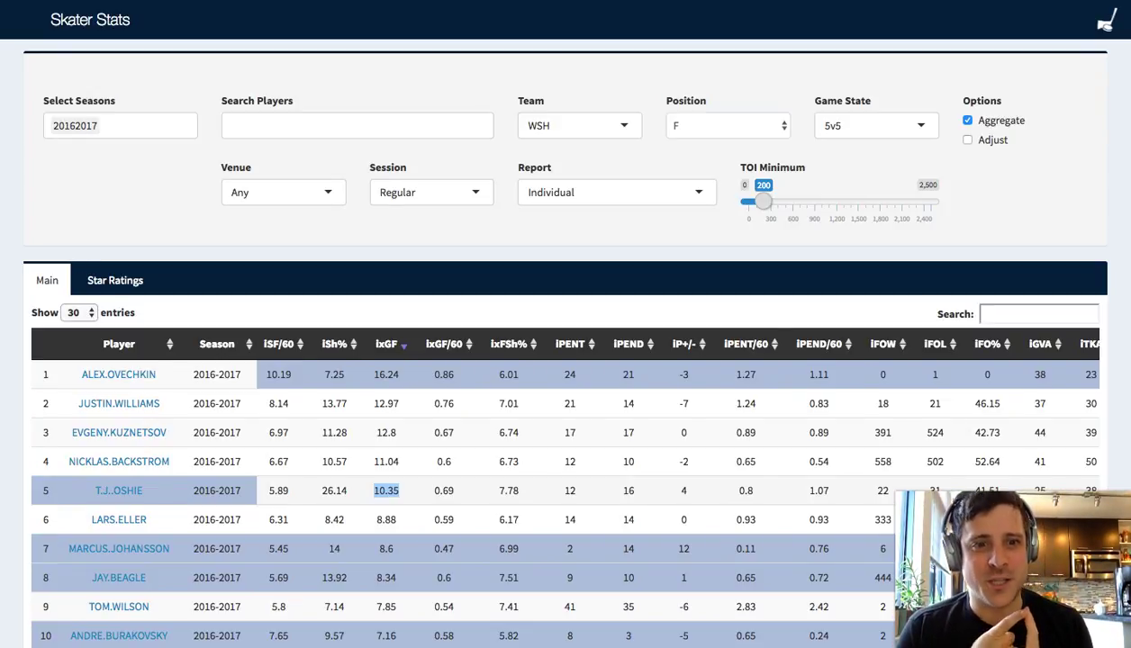
left_click(587, 344)
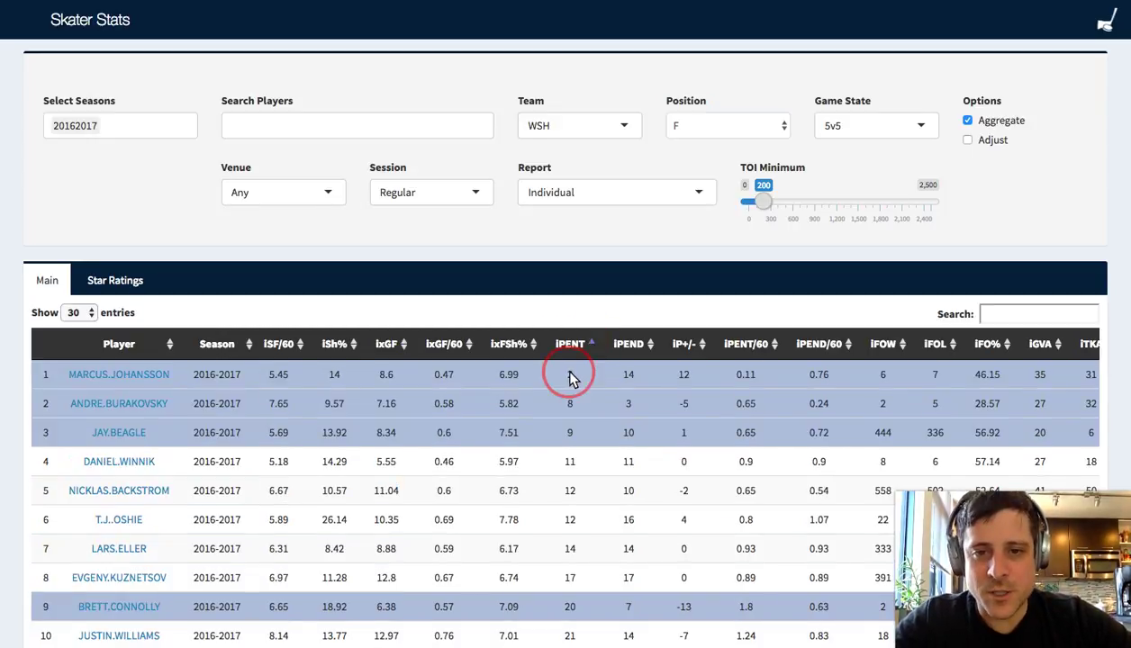
double_click(569, 375)
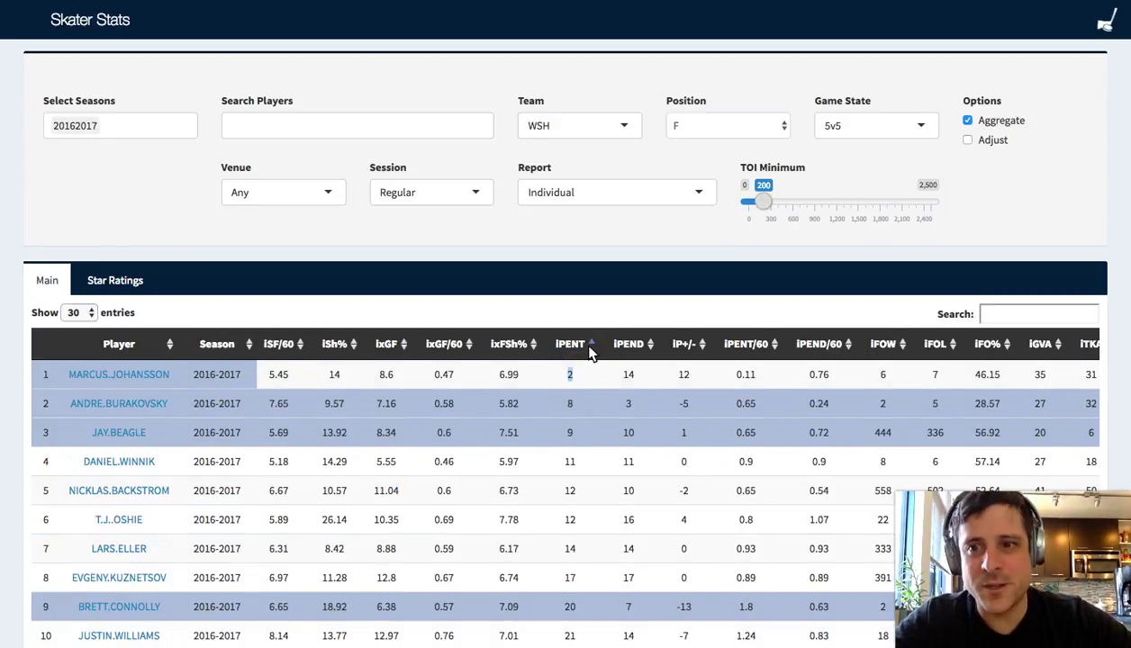
Step: Reverse the iPENT sort to descending and examine Tom Wilson's penalties taken and penalty rates
left_click(590, 349)
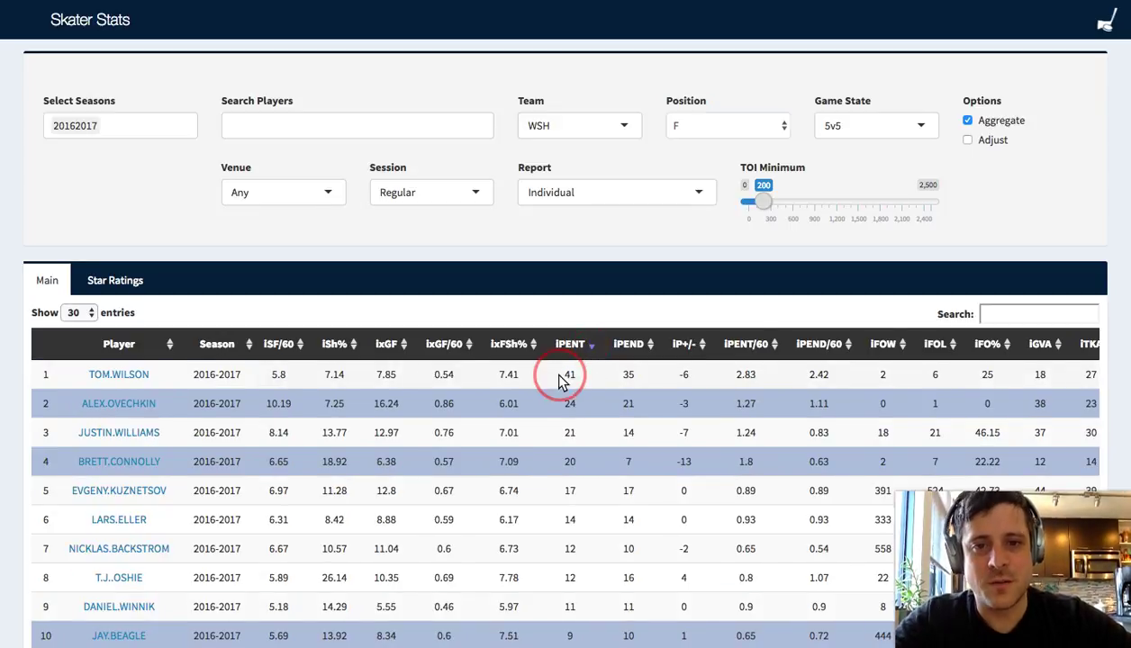
left_click(560, 378)
left_click(568, 380)
scroll(698, 383, "right", 1)
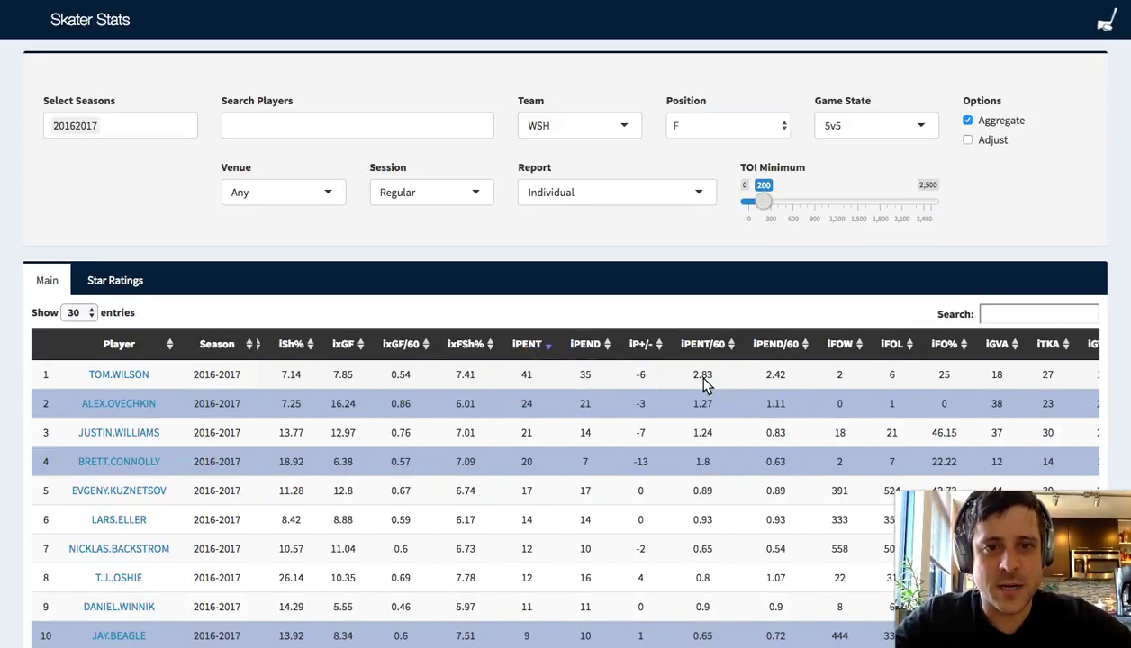
Step: Sort the skaters by iFOW in ascending order, and reverse the sort to descending
scroll(705, 383, "right", 1)
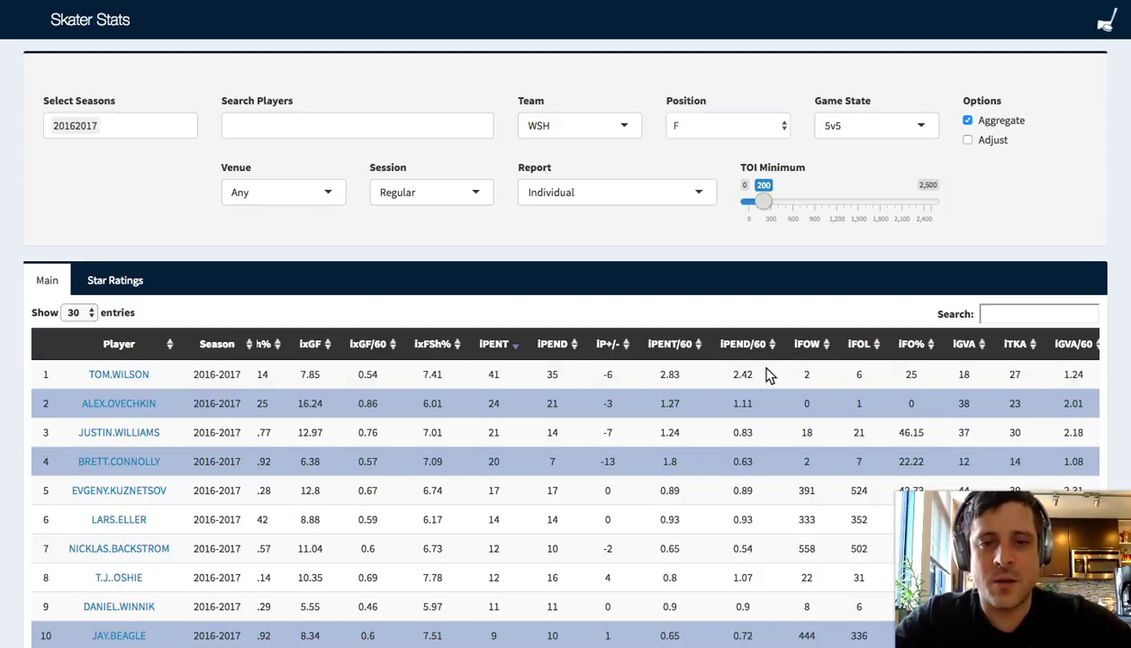
scroll(726, 383, "right", 4)
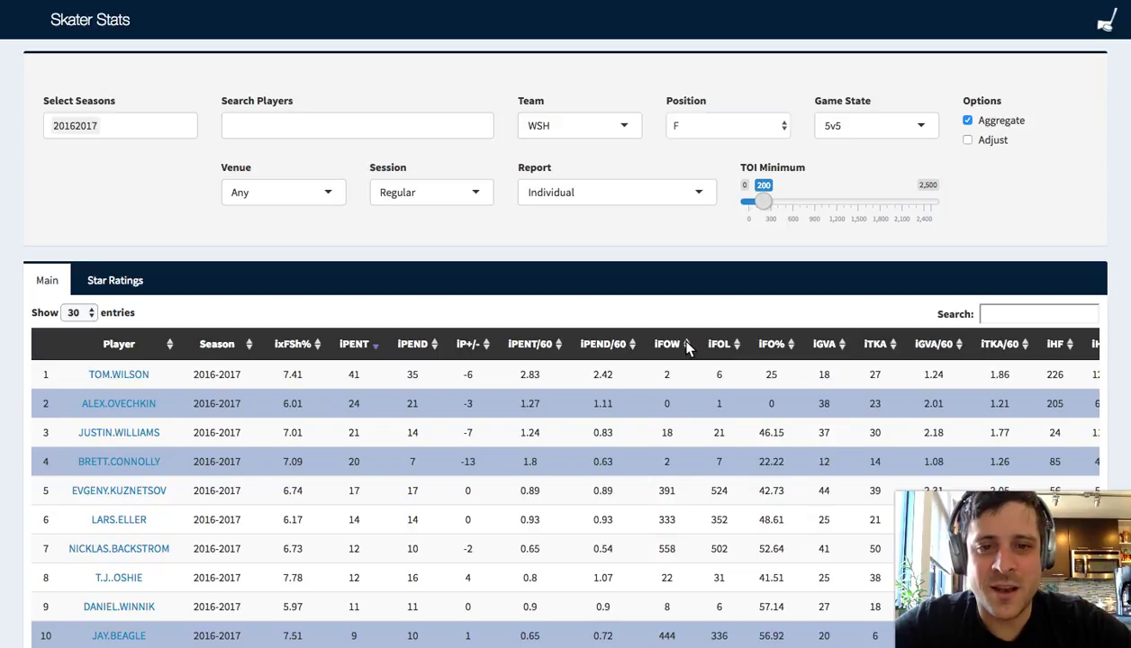
scroll(687, 372, "down", 1)
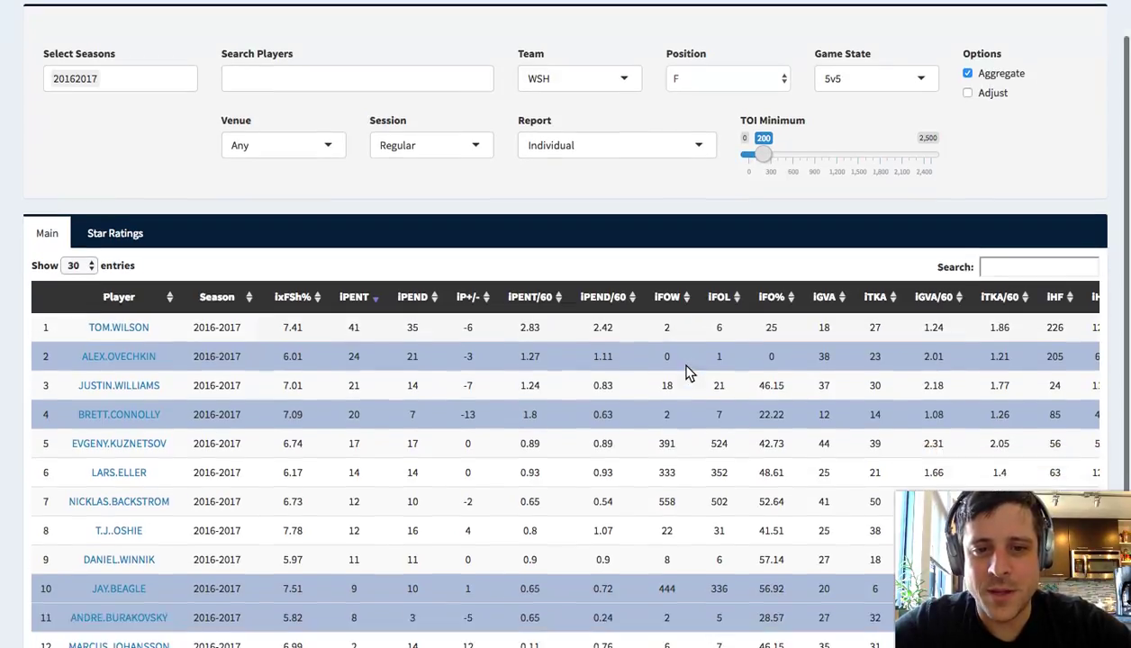
scroll(686, 373, "down", 1)
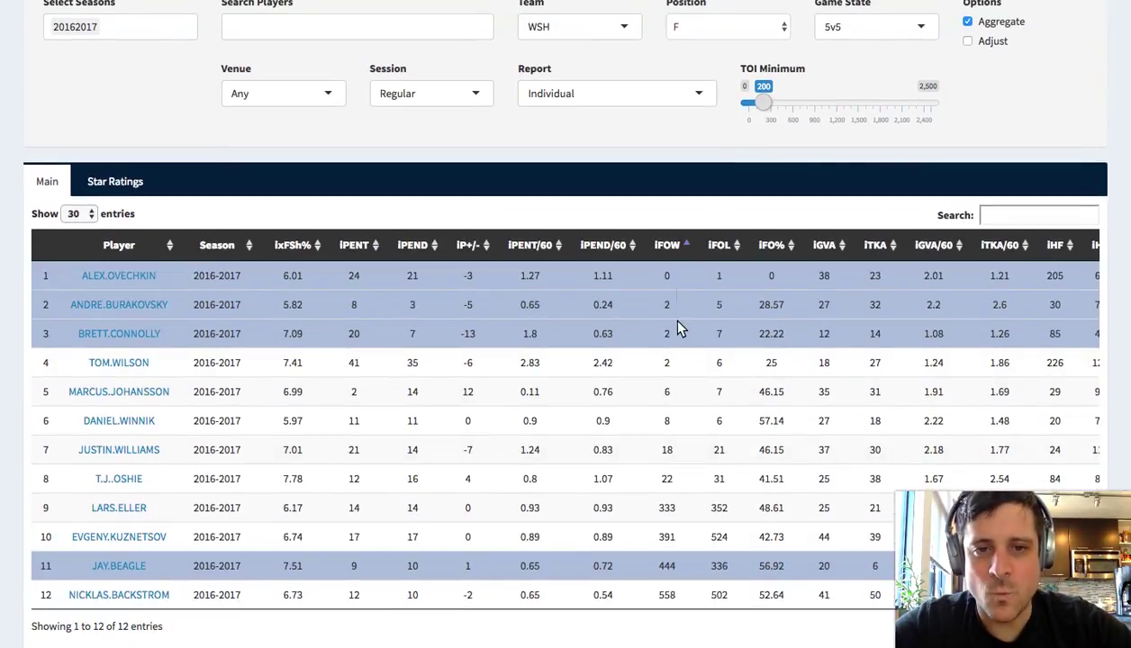
left_click(687, 249)
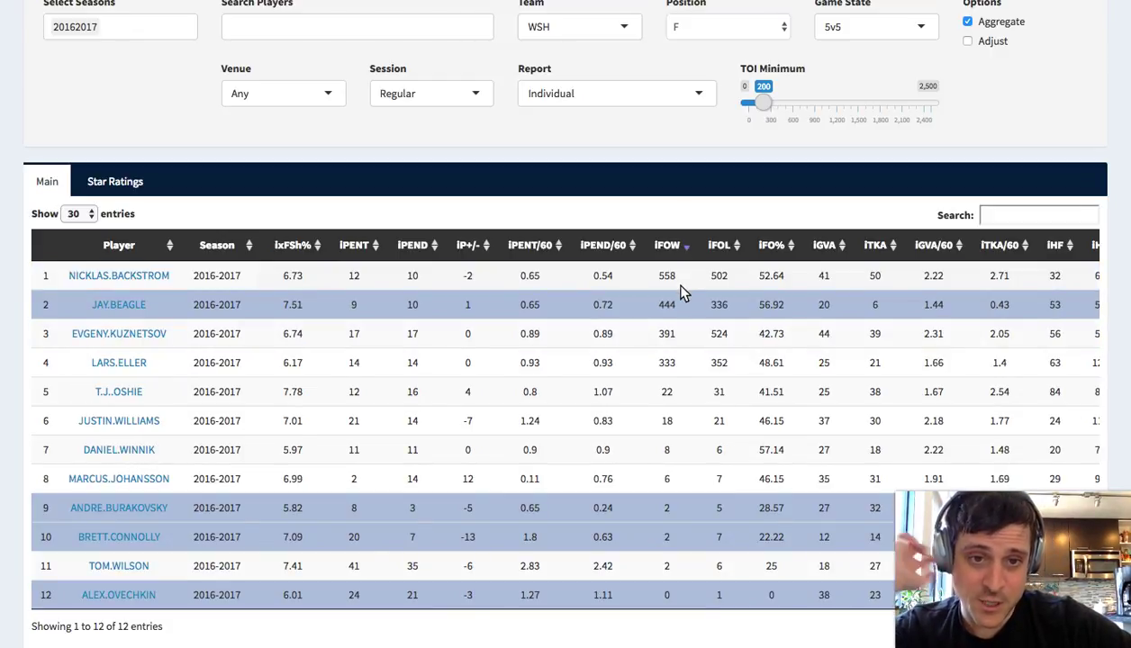
Step: Compare the iFO% values of Jay Beagle, Daniel Winnik and Evgeny Kuznetsov, including Winnik's faceoffs won and lost
double_click(777, 306)
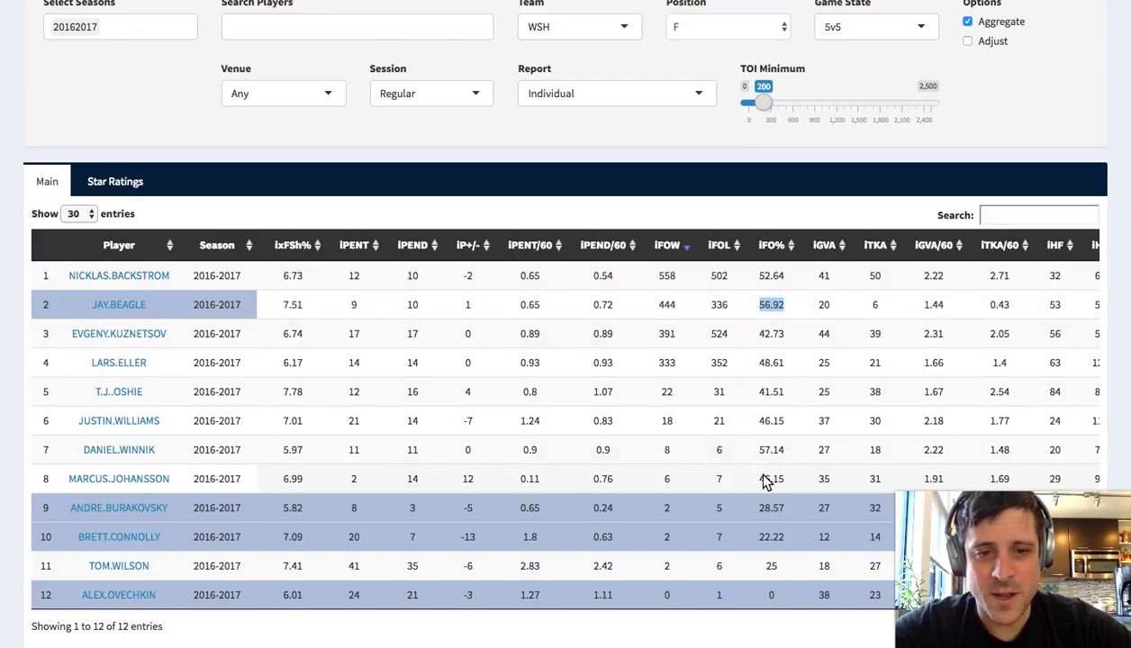
double_click(773, 452)
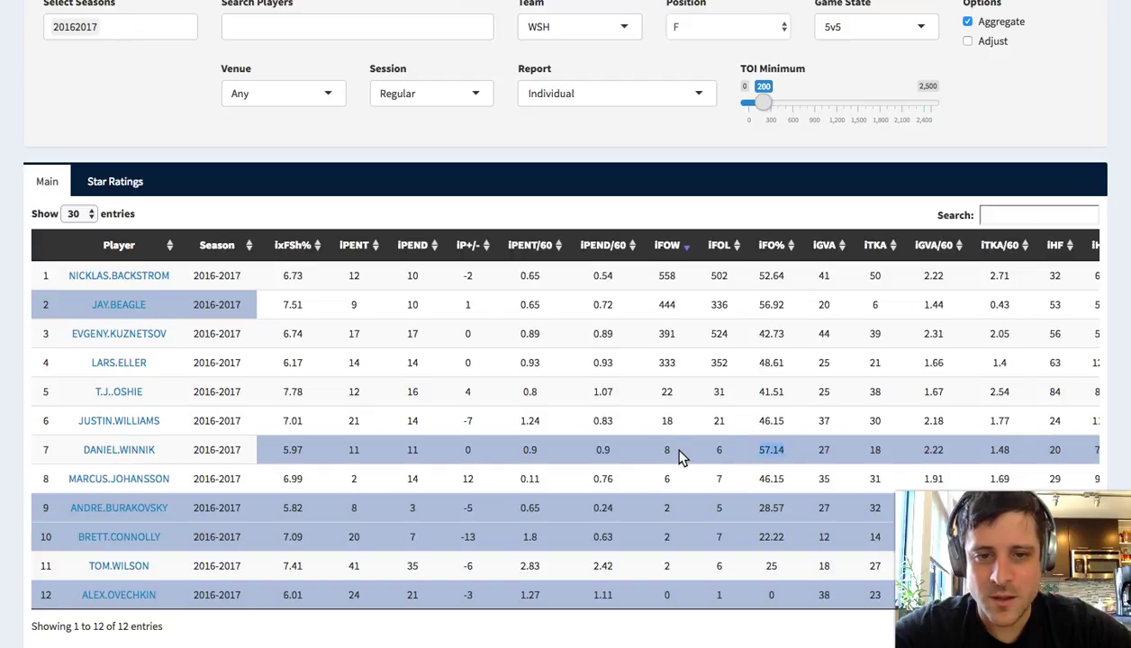
left_click_drag(664, 455, 732, 453)
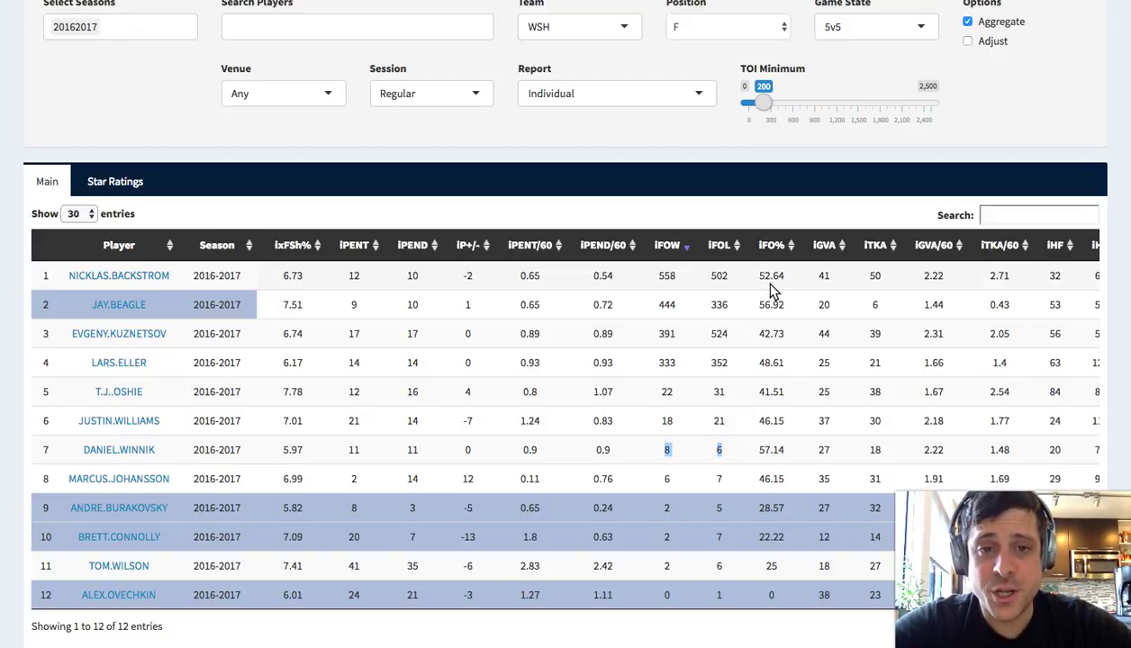
left_click_drag(749, 333, 786, 342)
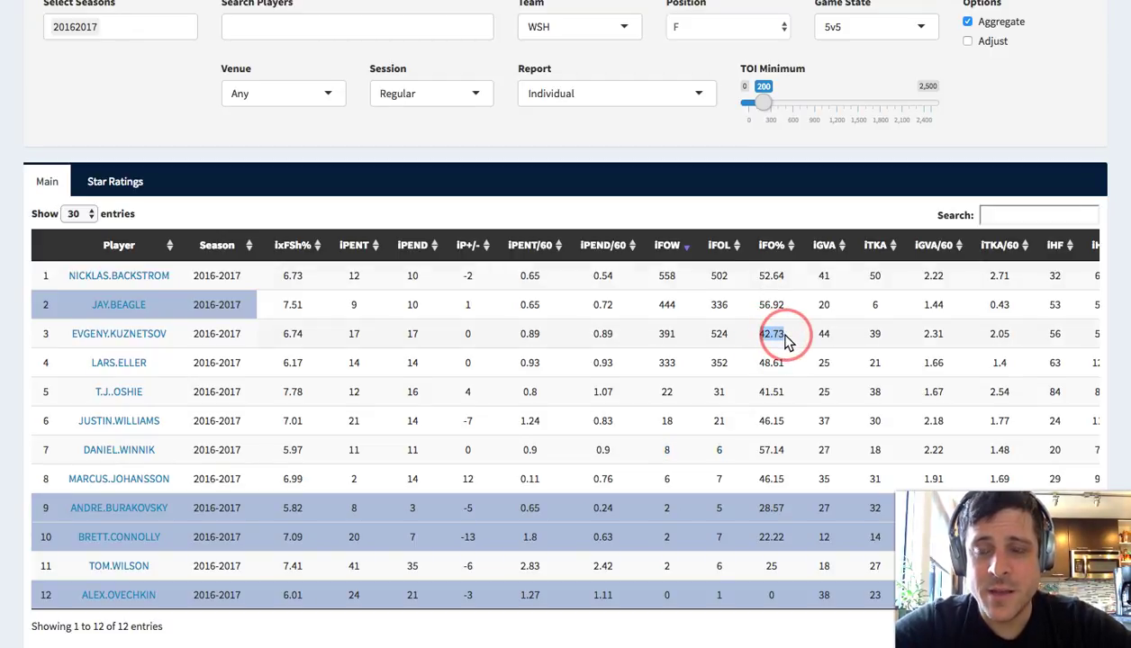
left_click(786, 341)
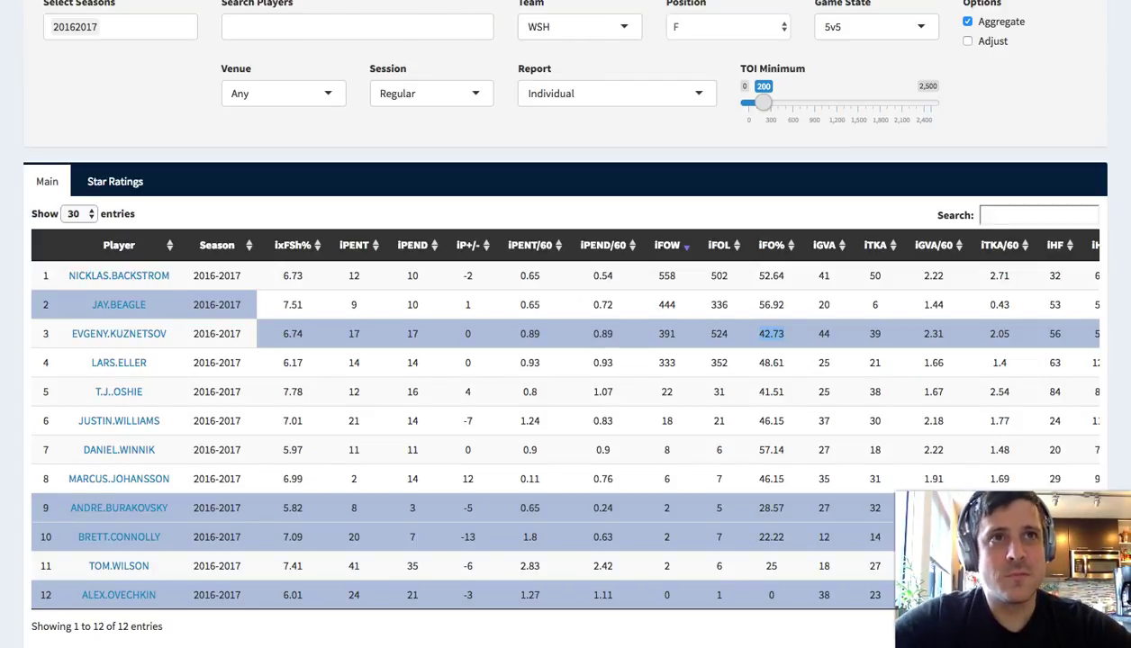
left_click(818, 334)
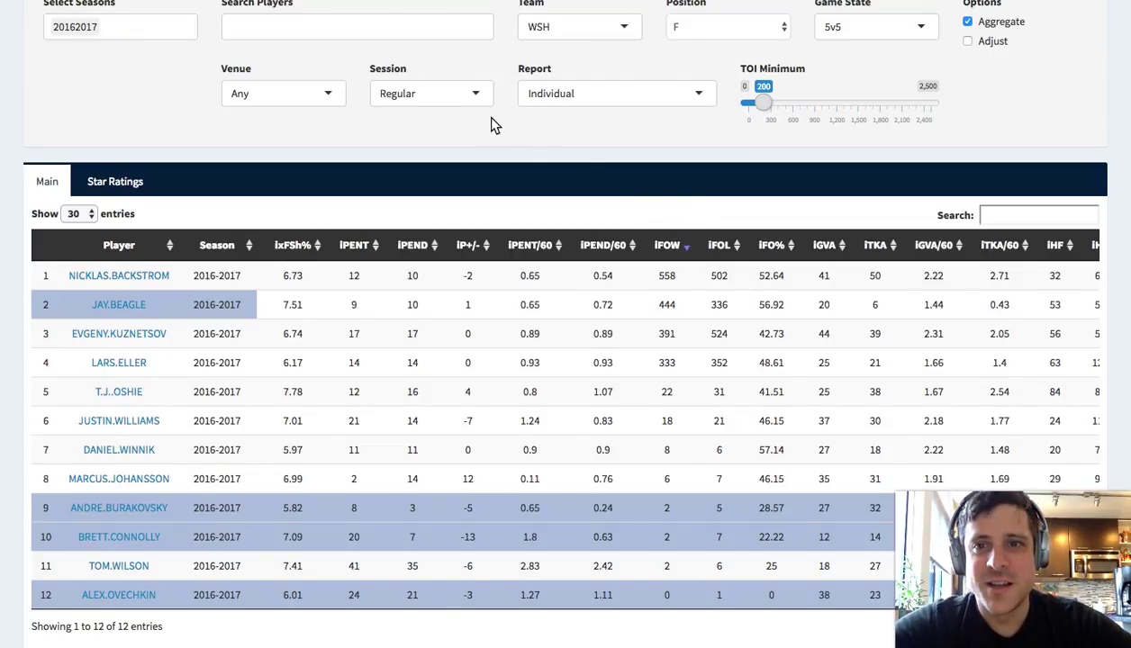
scroll(419, 182, "up", 1)
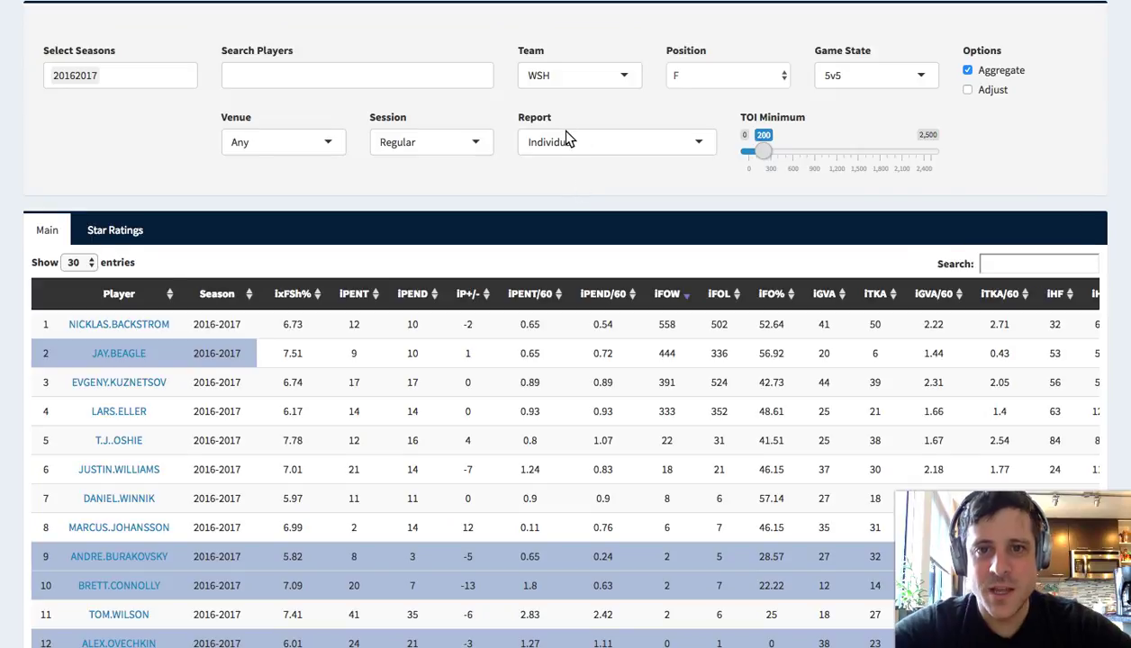
left_click(341, 148)
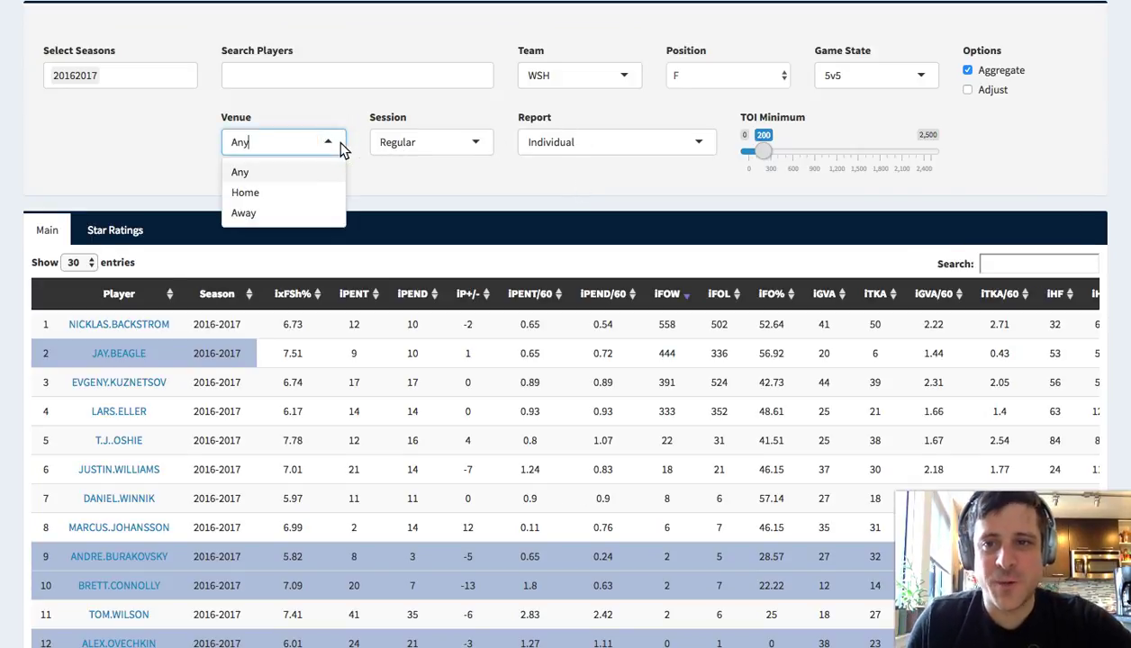
left_click(545, 189)
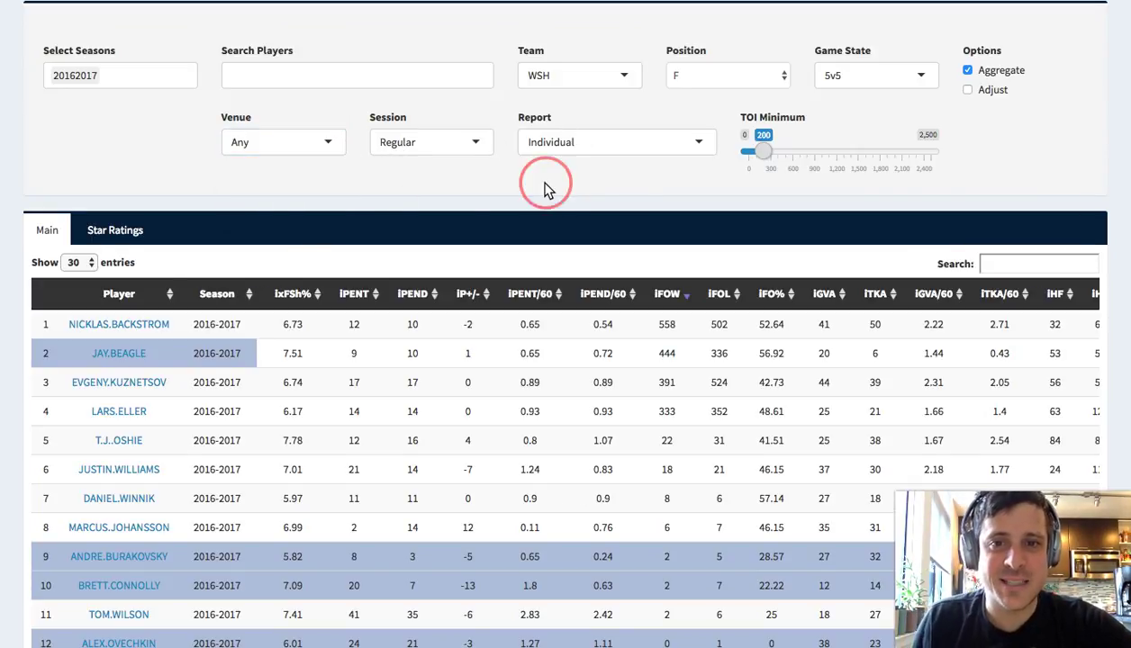
Step: Look across the giveaway, takeaway and hit columns, and sort the skaters by iHA/60 in descending order
scroll(743, 324, "right", 3)
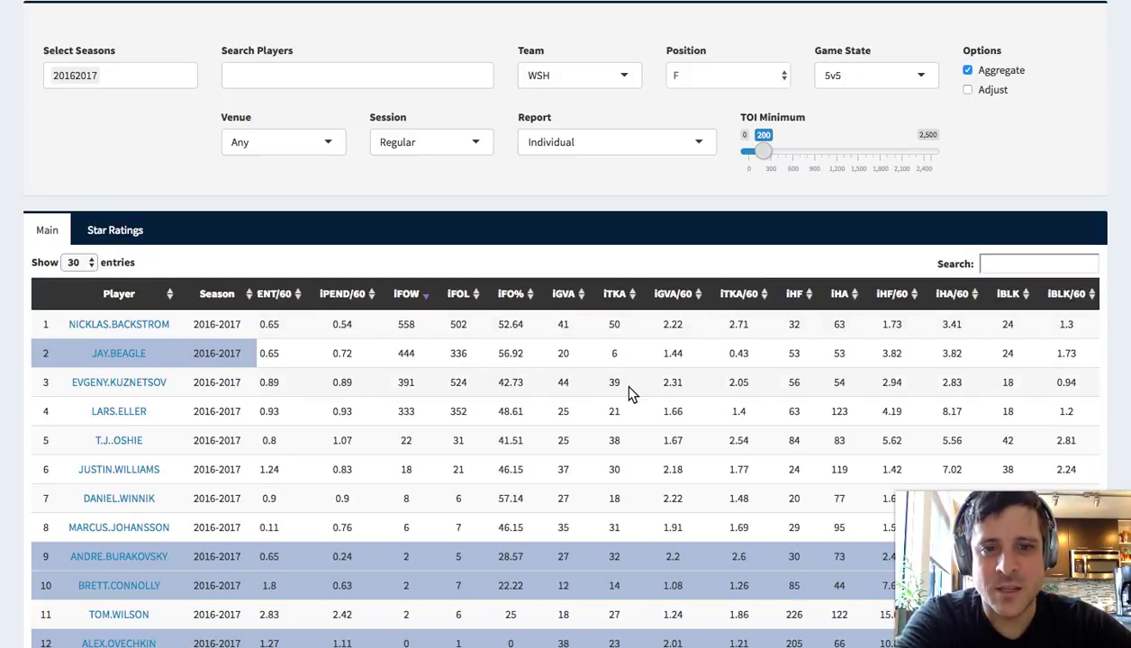
scroll(630, 394, "down", 1)
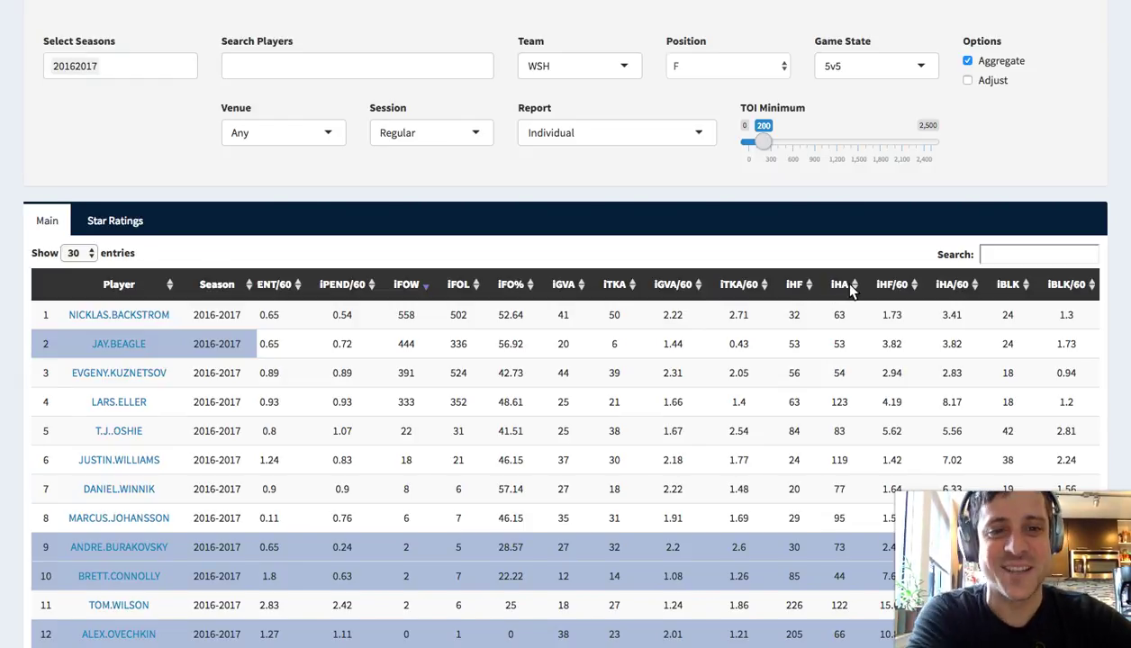
left_click(976, 286)
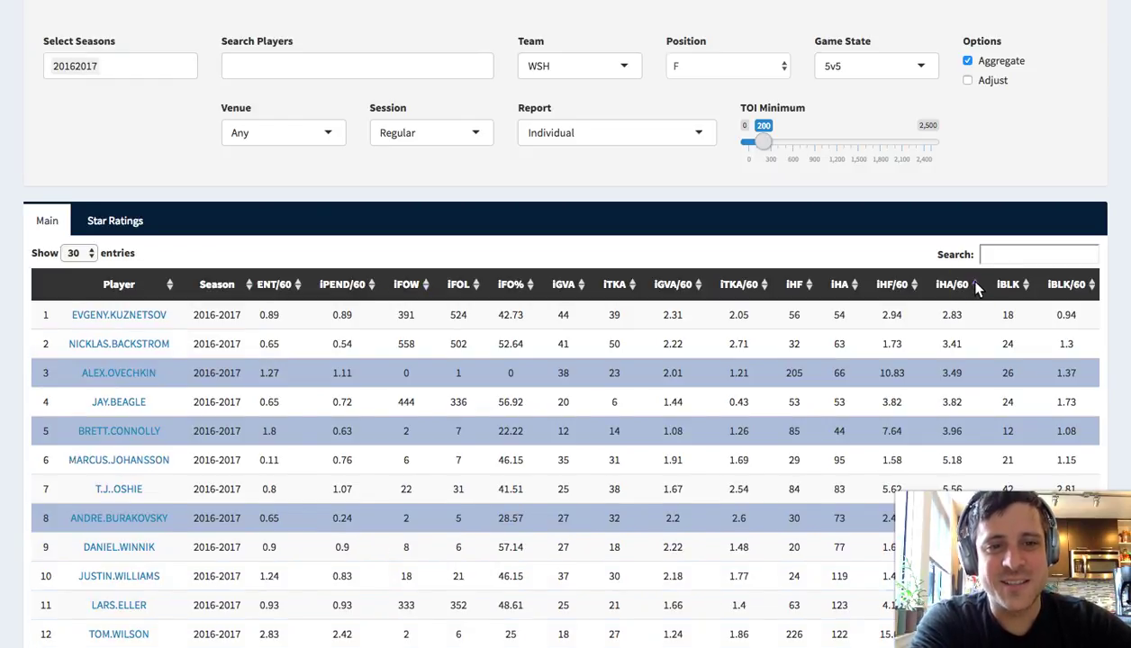
left_click(976, 286)
scroll(960, 346, "up", 1)
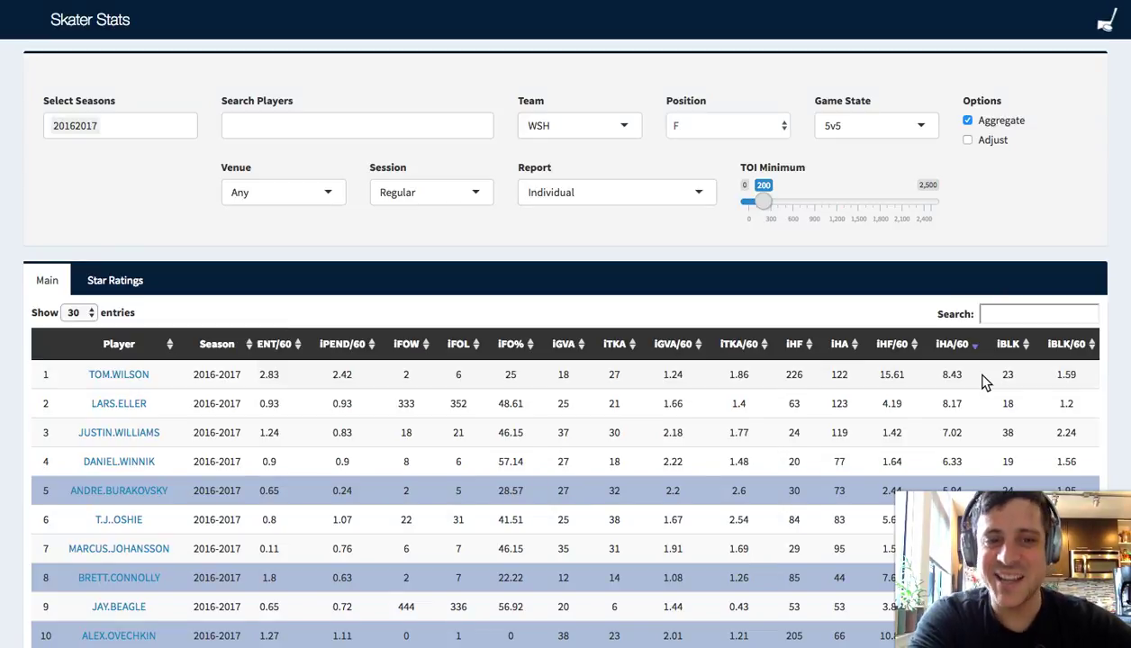
Step: Select Tom Wilson's iHF/60 value, and sort the skaters by iHF/60 in descending order
scroll(964, 378, "down", 1)
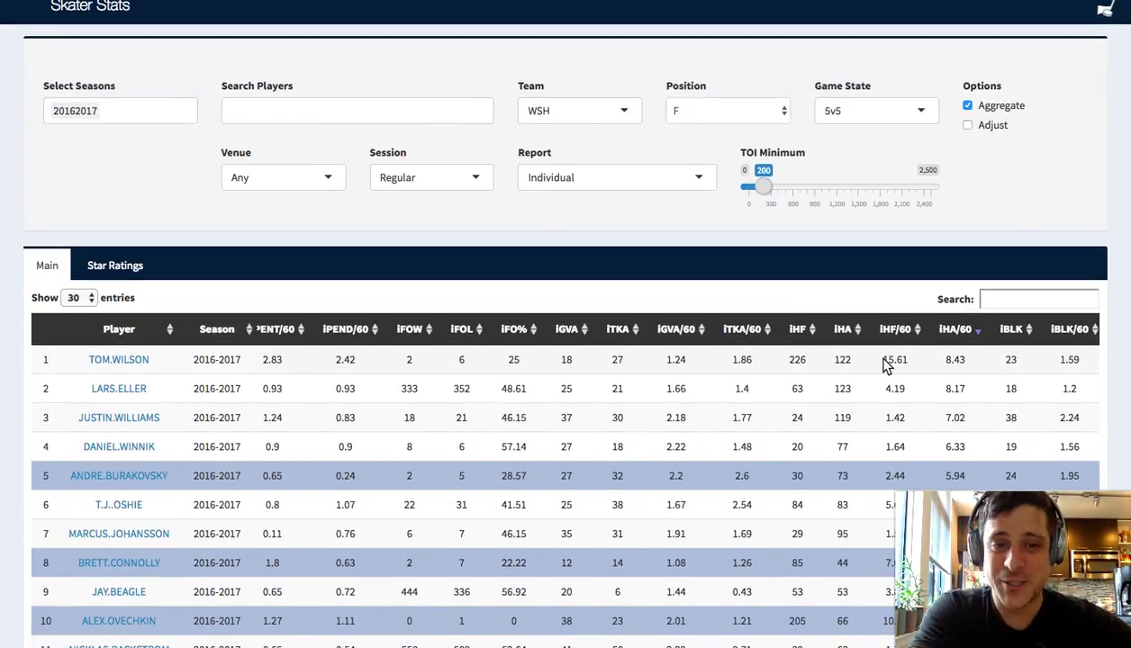
left_click_drag(883, 360, 914, 364)
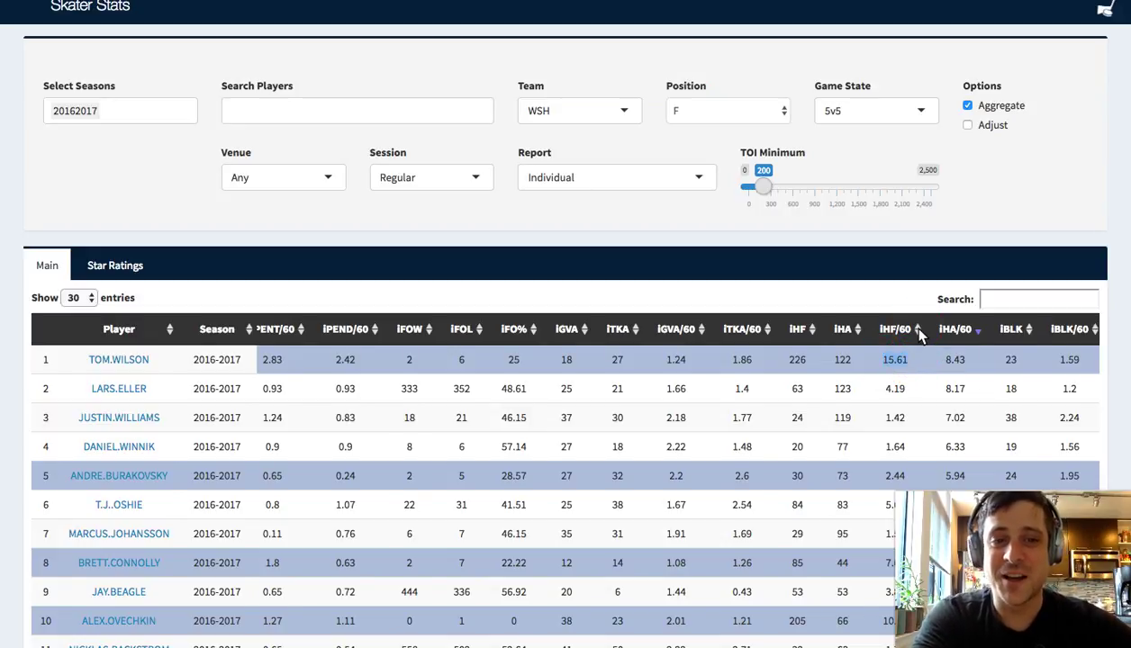
left_click(918, 333)
left_click(919, 333)
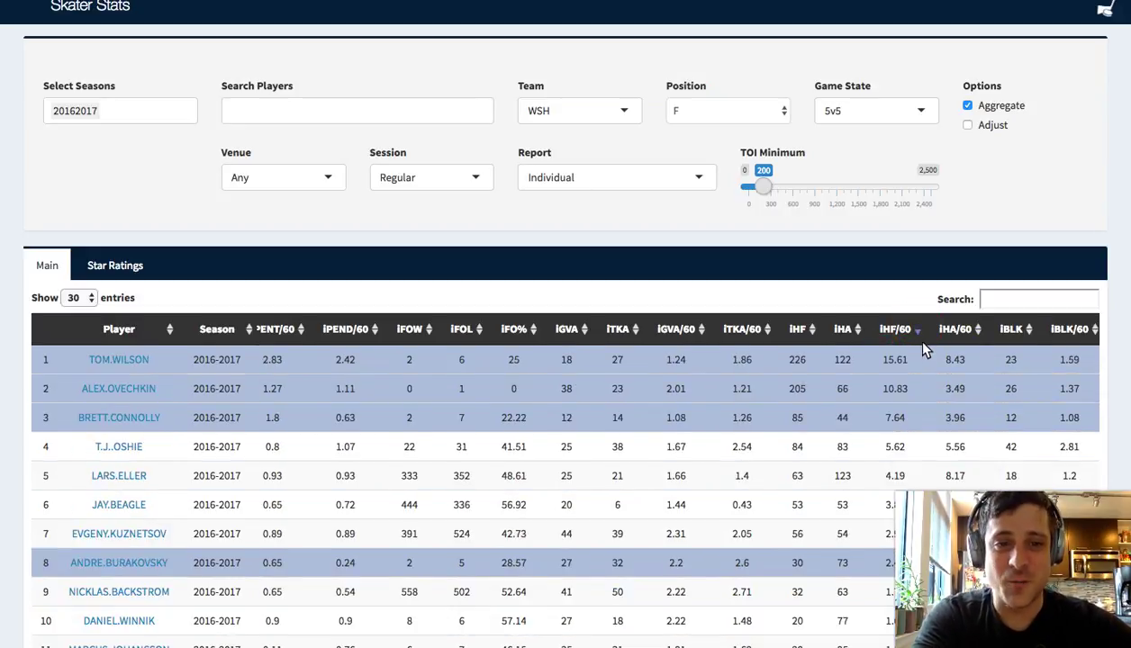
left_click(921, 359)
double_click(919, 362)
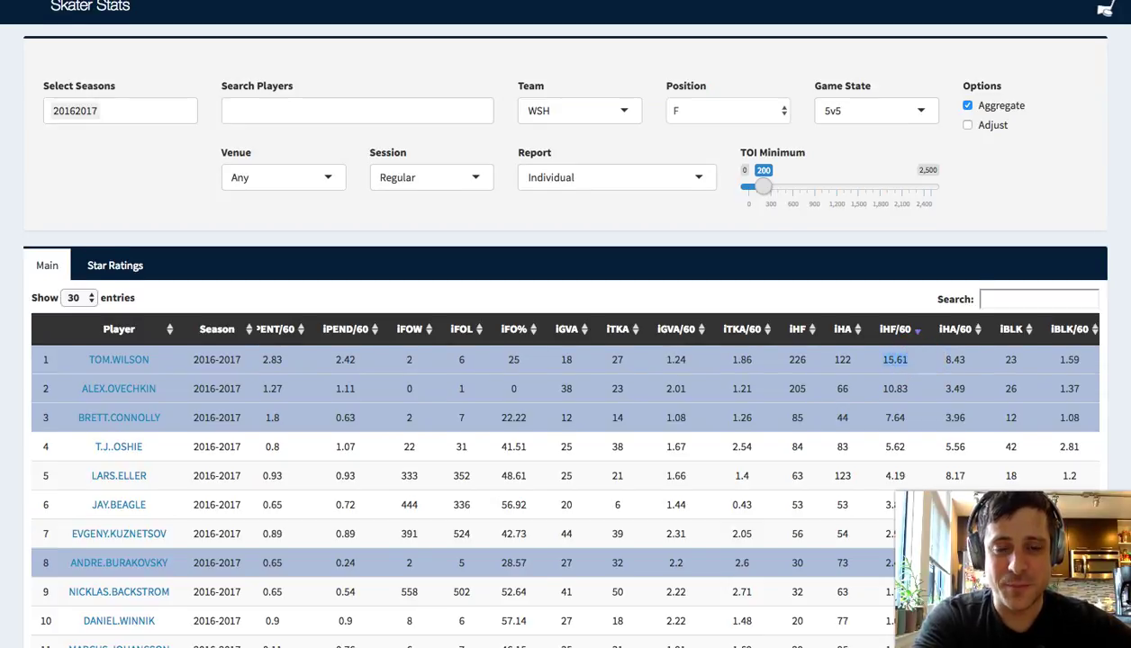
Step: Compare Justin Williams's iHF/60 and iHA/60 values by selecting them together
scroll(918, 365, "down", 3)
double_click(891, 467)
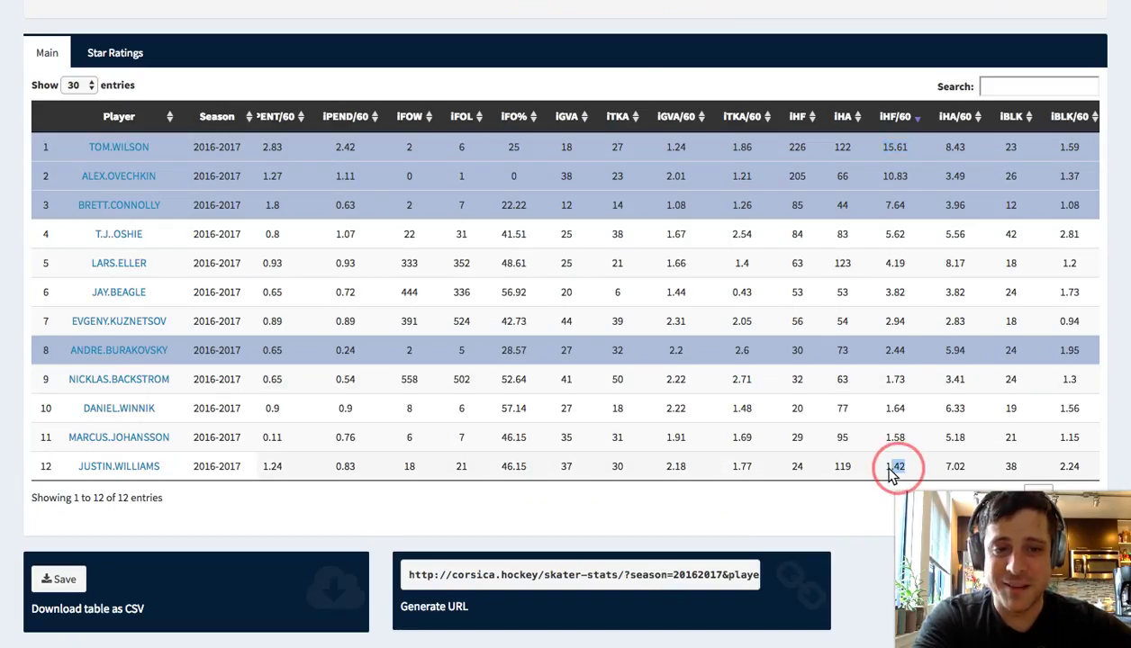
double_click(955, 467)
left_click(980, 468)
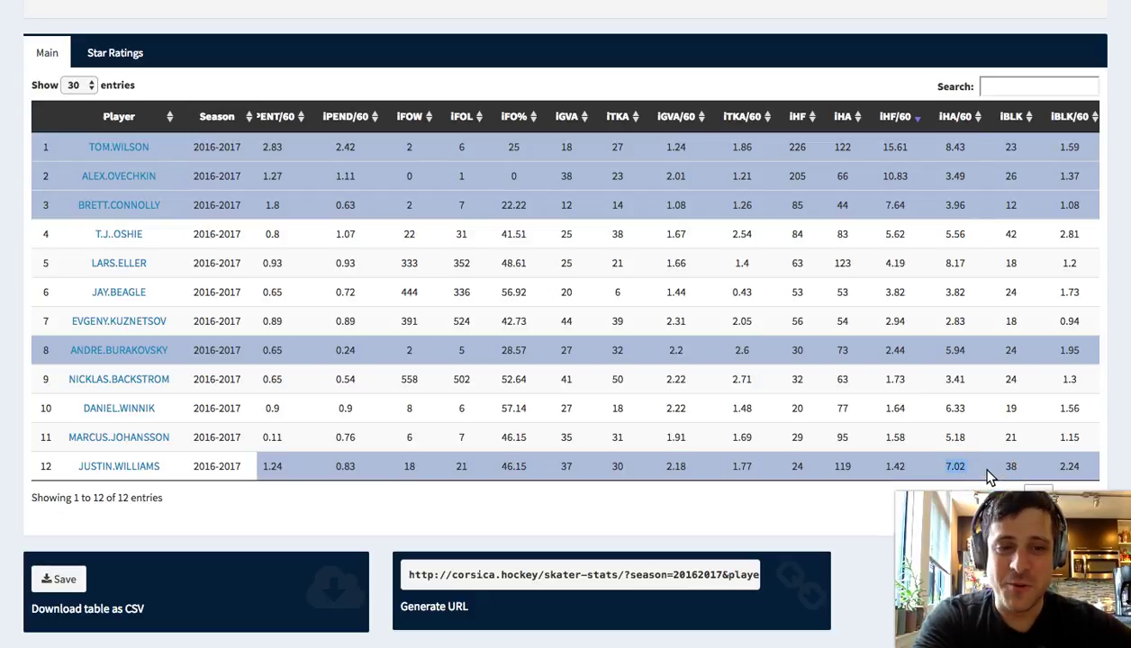
left_click(870, 467)
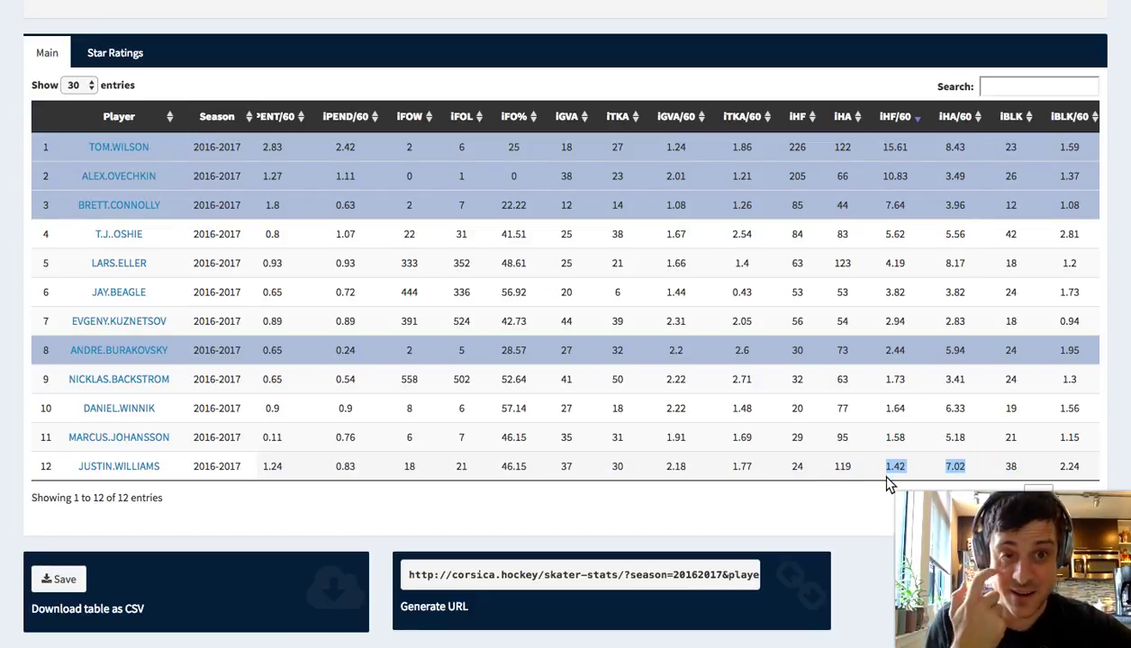
Step: Sort the skaters by iBLK/60 in descending order and select T.J. Oshie's iBLK/60 value
scroll(883, 477, "up", 2)
scroll(890, 478, "up", 1)
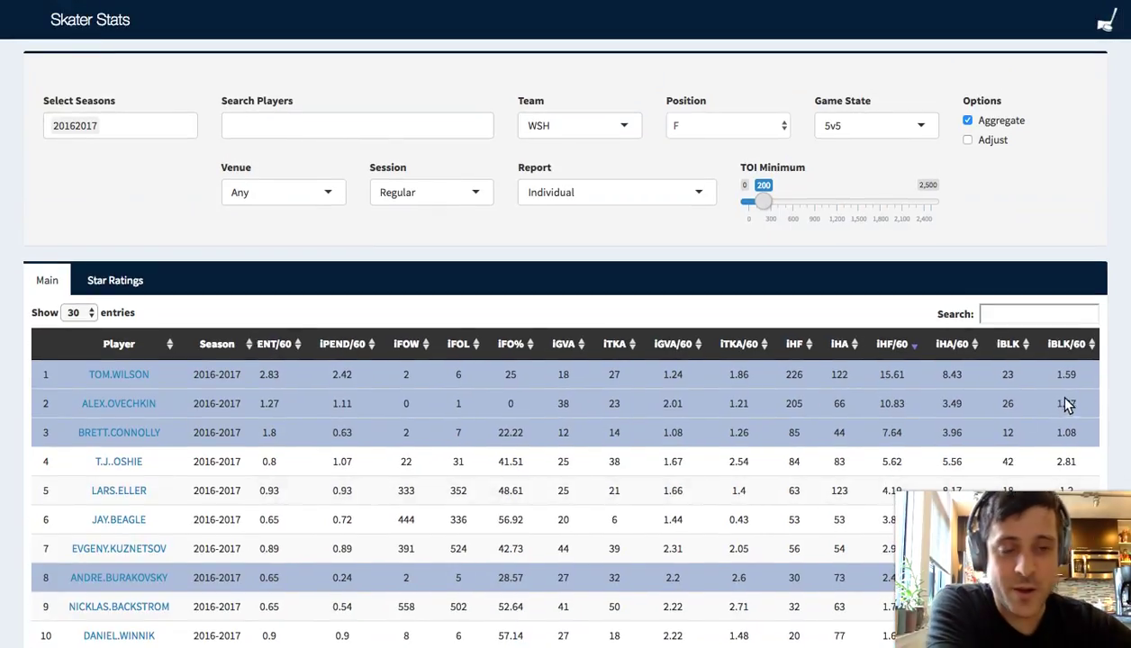
left_click(1018, 342)
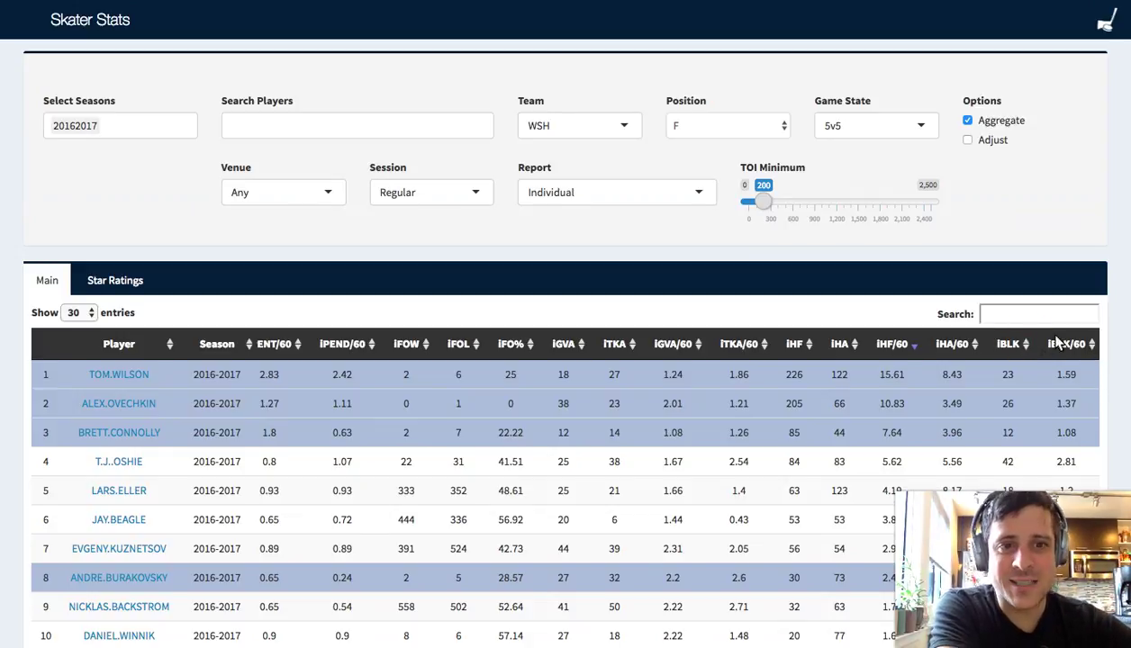
left_click(1096, 346)
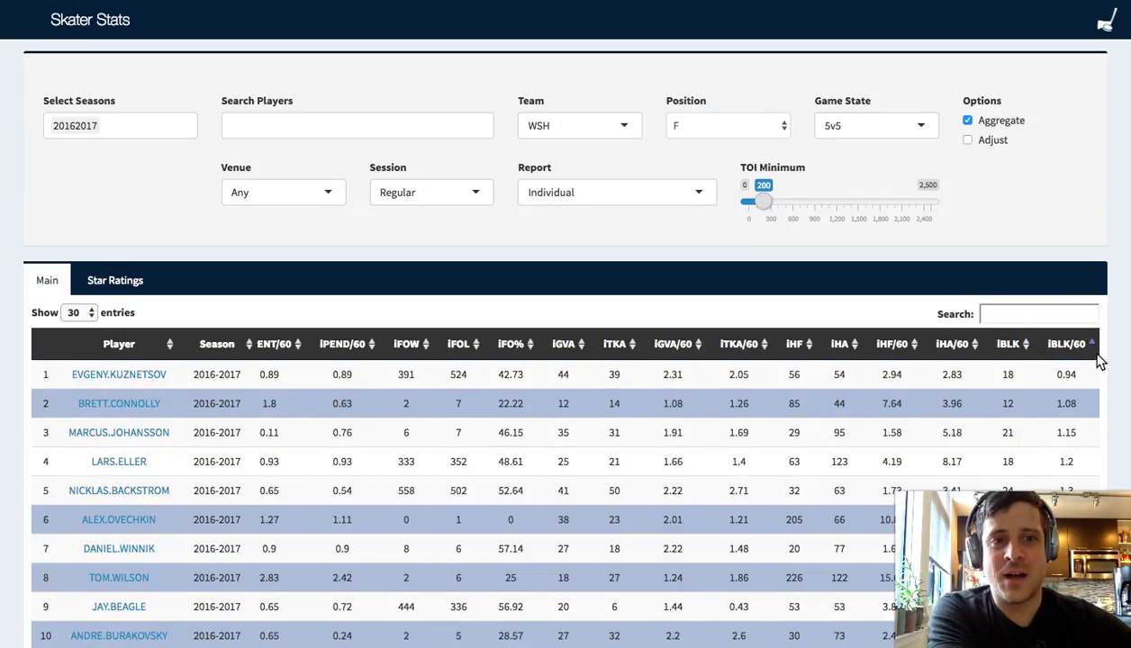
left_click(1093, 348)
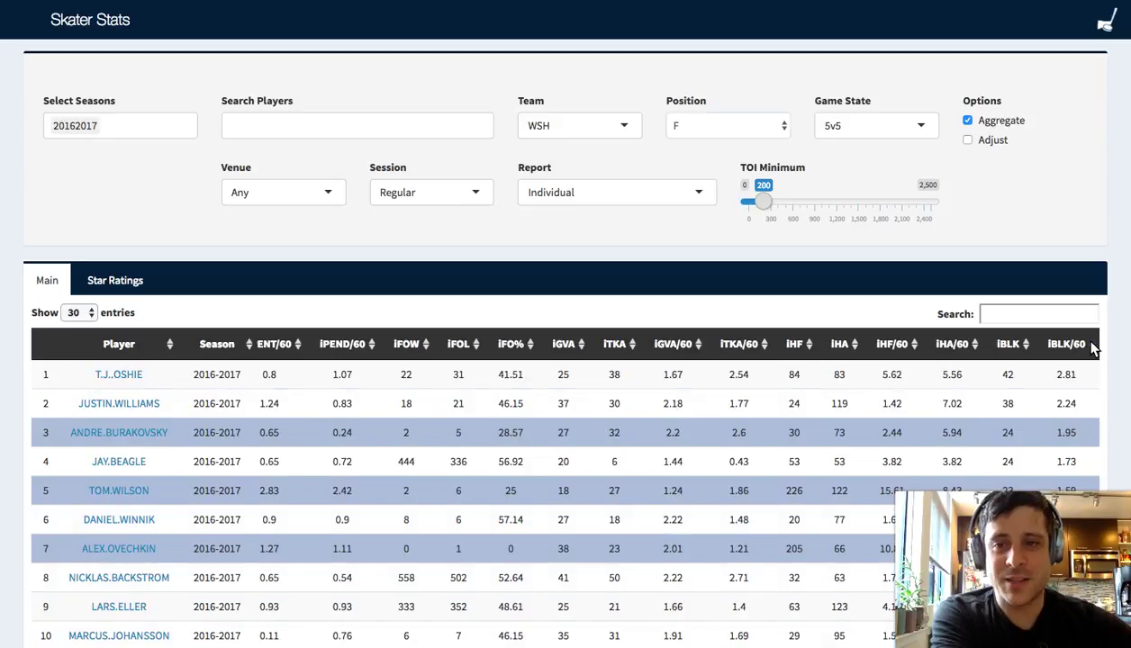
double_click(1066, 376)
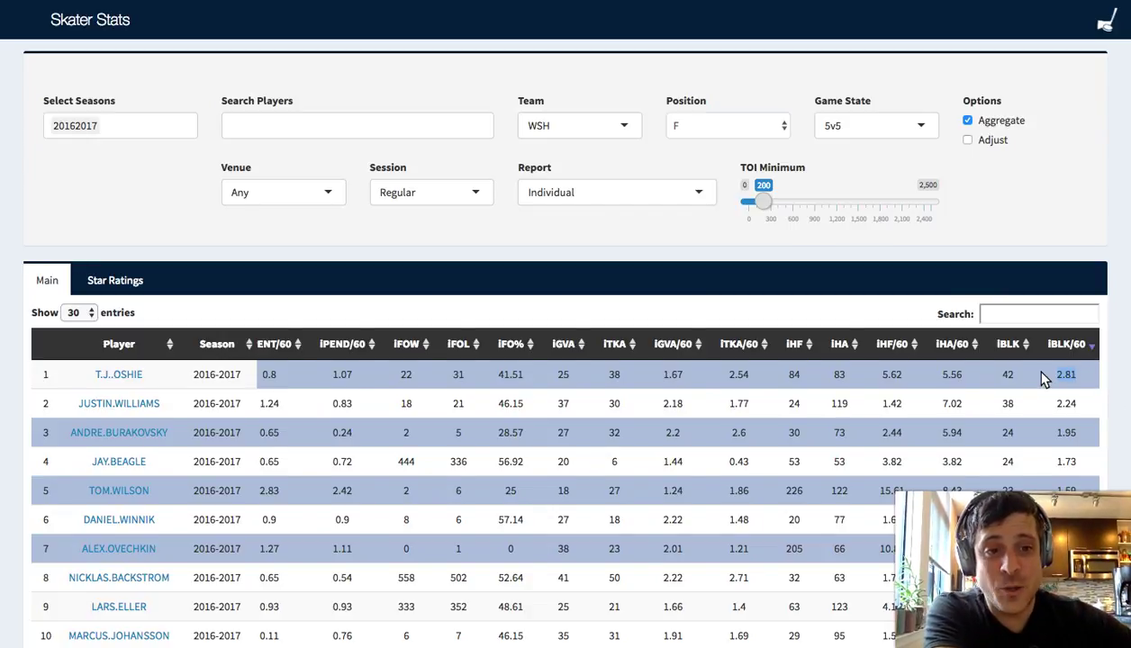
Step: Look back at T.J. Oshie's games played, remove his row highlight, and return to the block columns
scroll(1045, 376, "right", 5)
scroll(1044, 377, "left", 5)
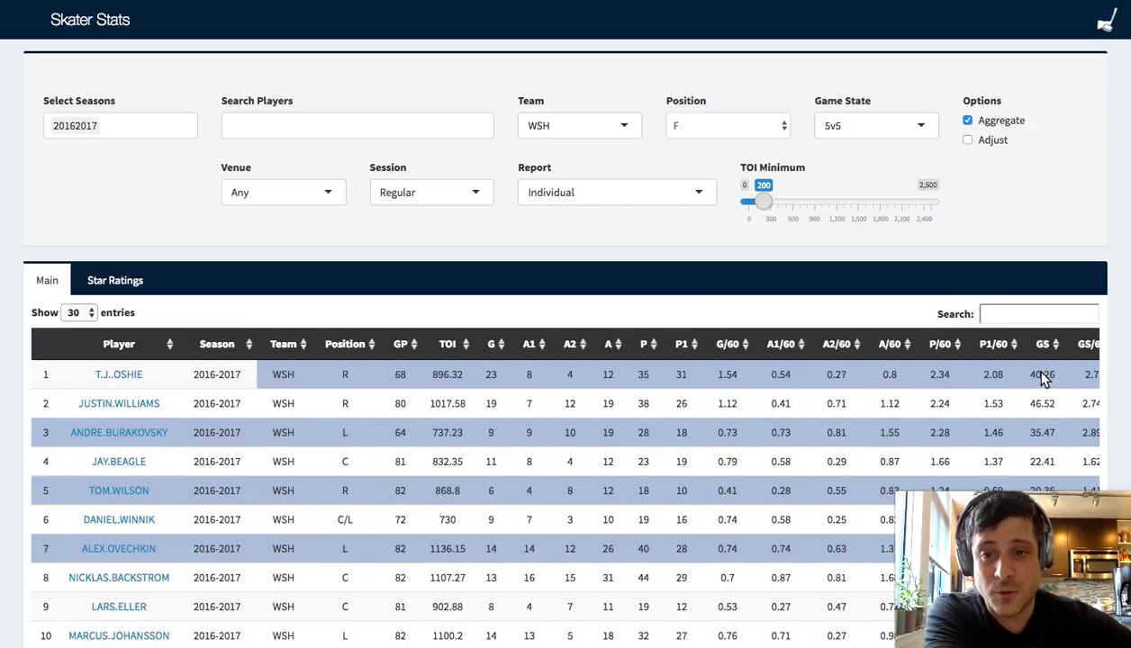
left_click(403, 380)
scroll(676, 398, "right", 5)
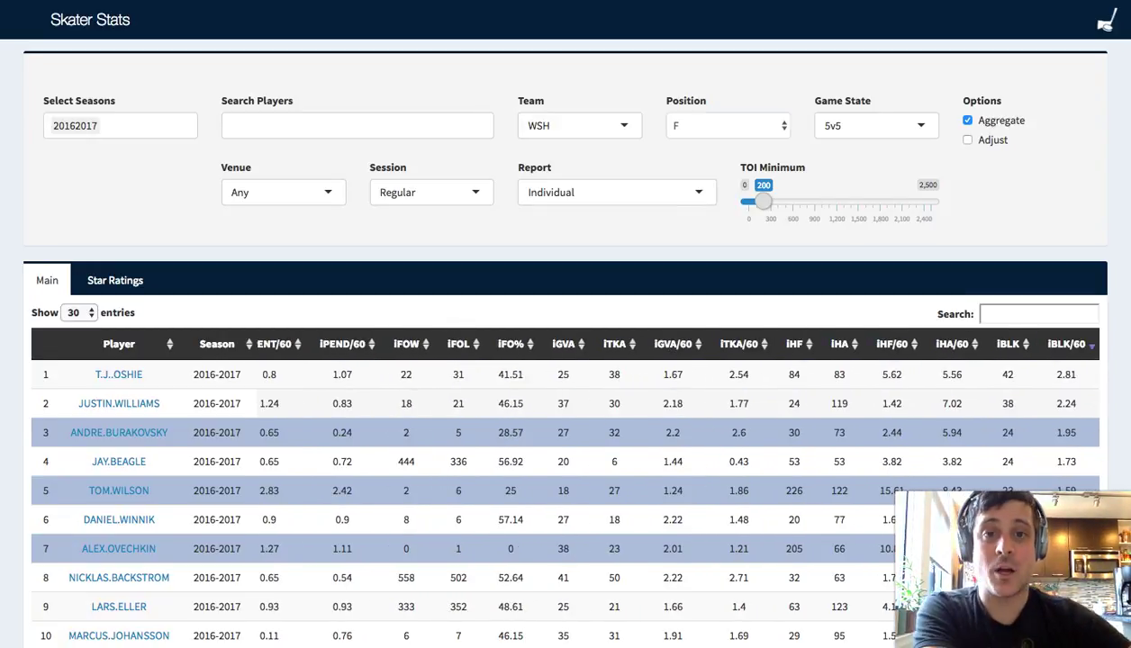
Step: Display the Relative report for the Washington forwards, and switch the report to Other
left_click(584, 191)
left_click(576, 269)
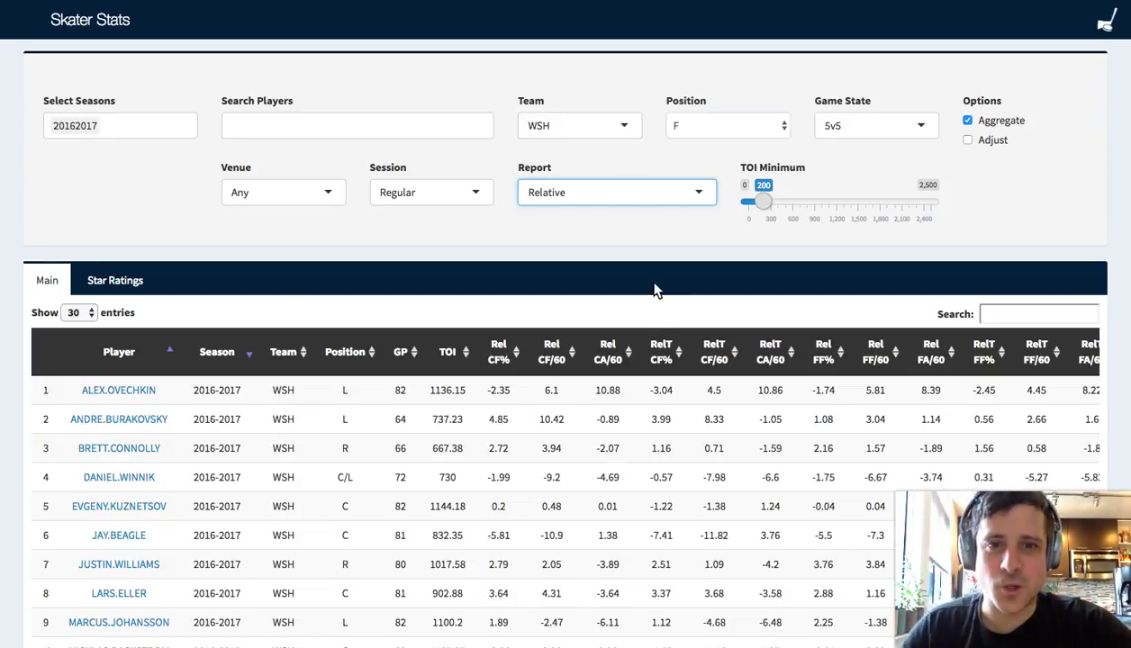
left_click(618, 200)
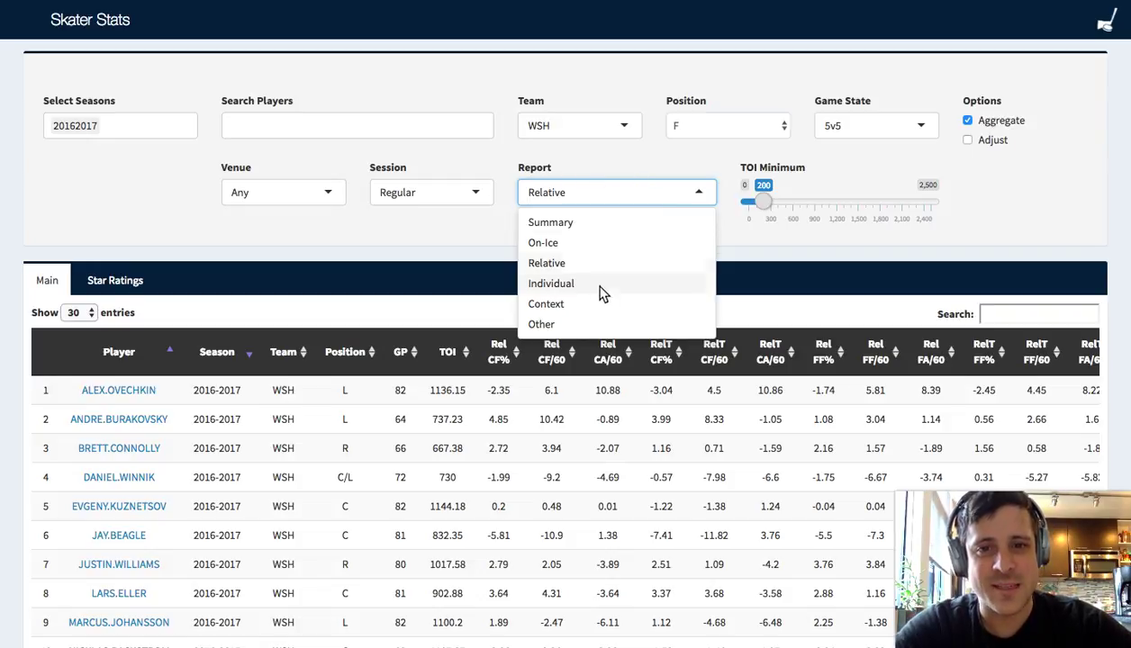
left_click(577, 326)
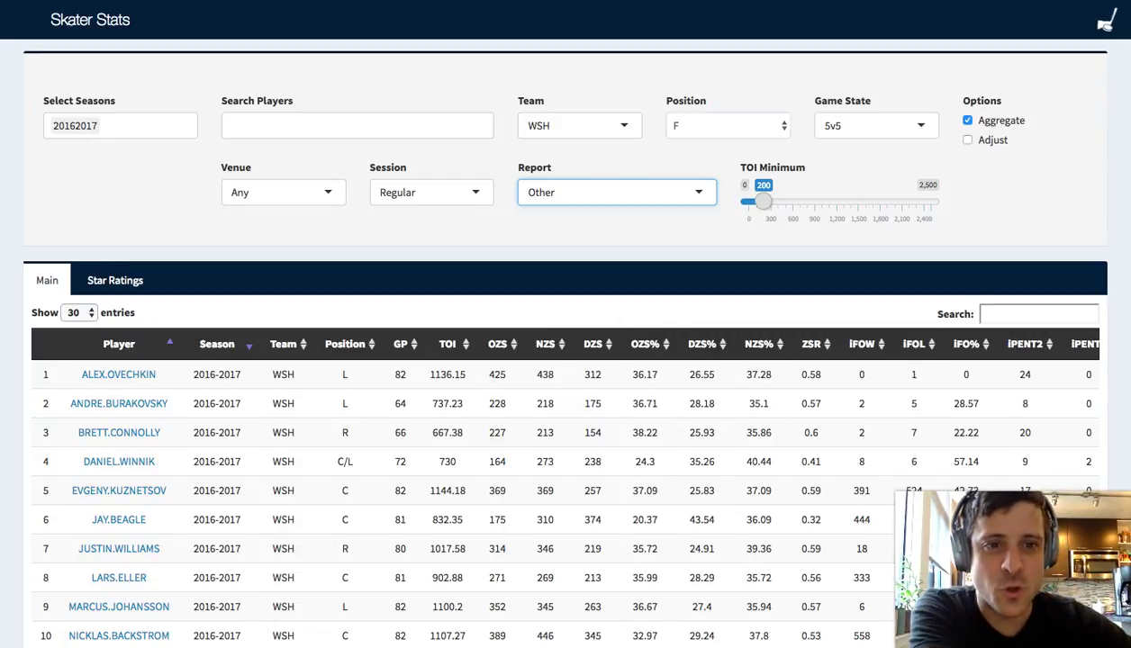
Step: Sort the Washington forwards by OZS% in descending order and select Jay Beagle's OZS% value
left_click(667, 346)
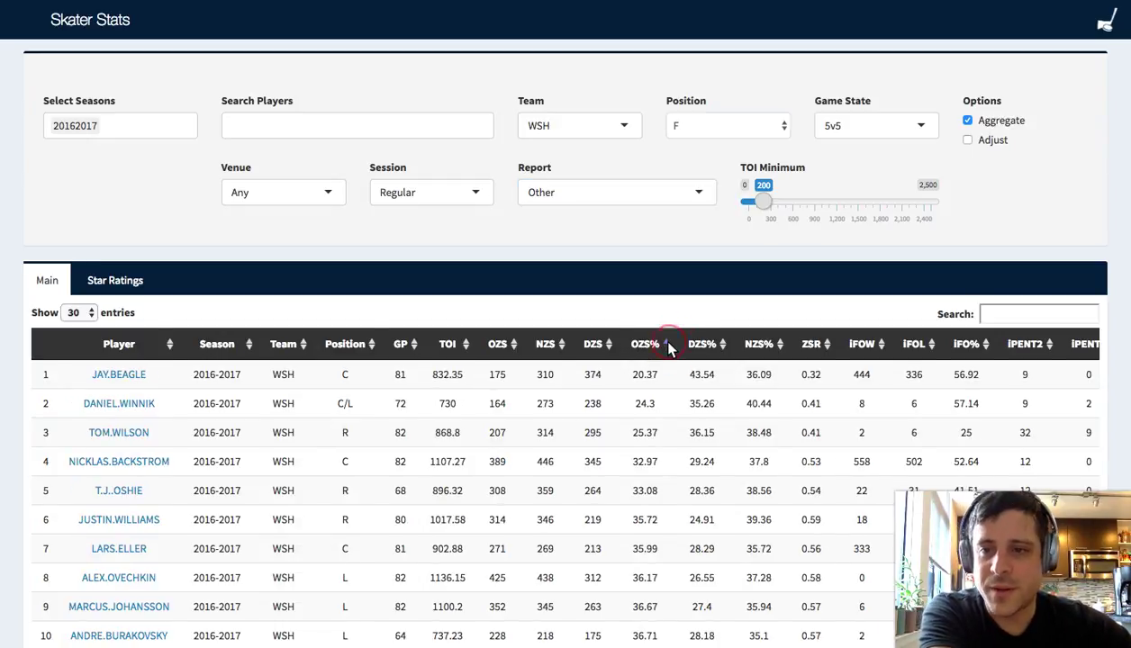
left_click(666, 345)
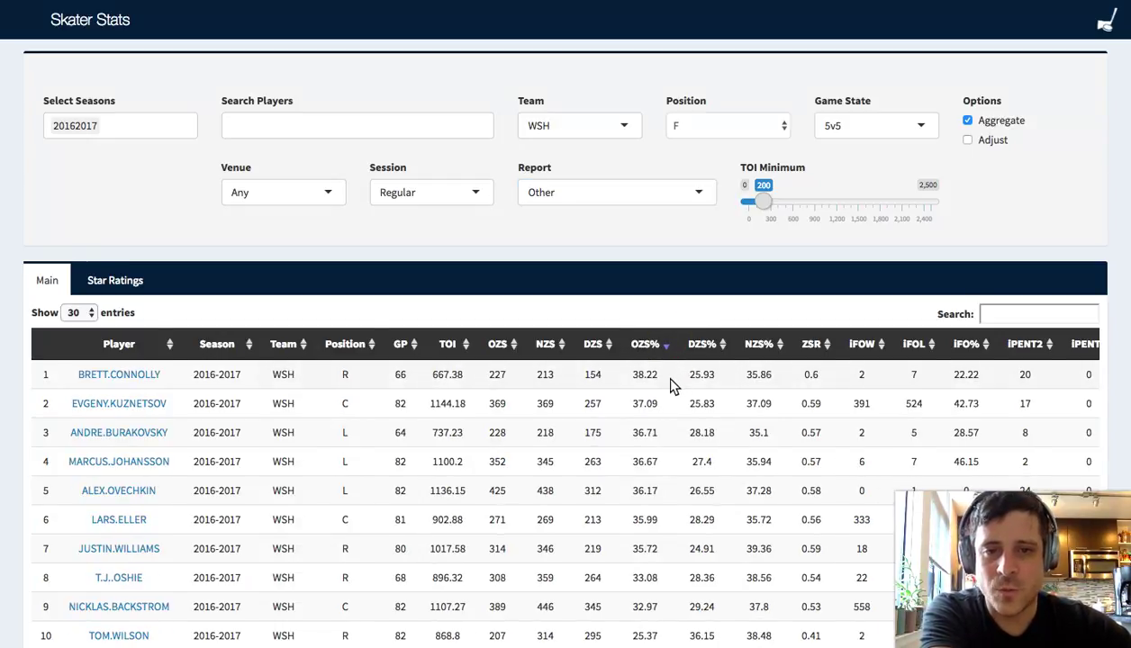
scroll(657, 371, "down", 5)
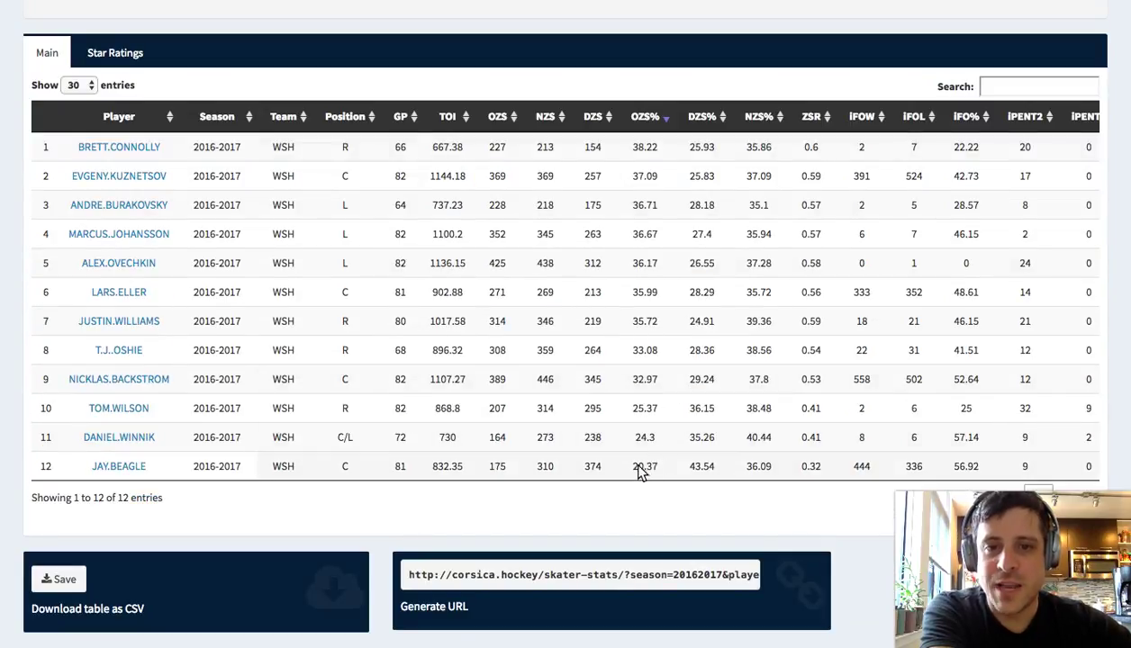
left_click_drag(626, 468, 677, 469)
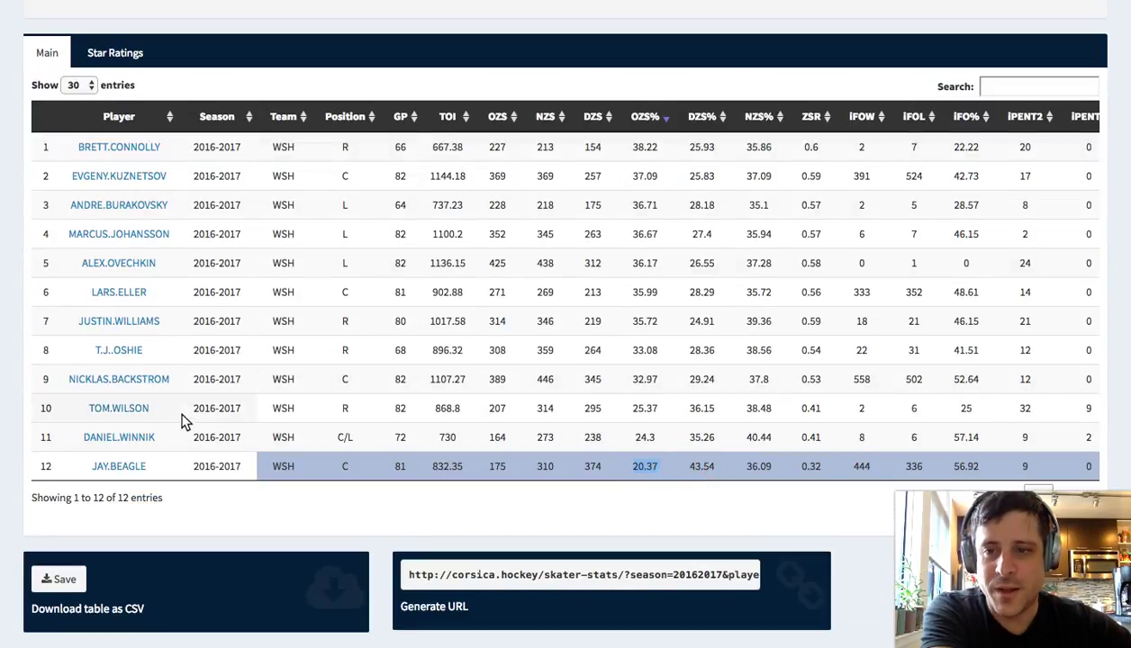
scroll(757, 243, "up", 2)
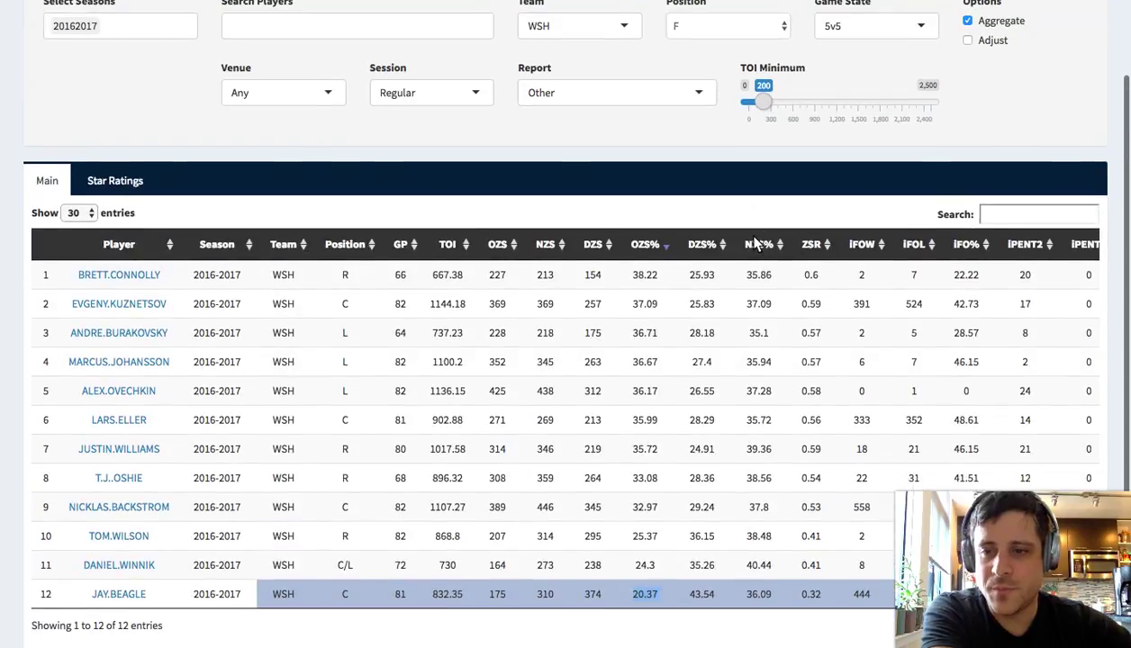
scroll(586, 399, "down", 3)
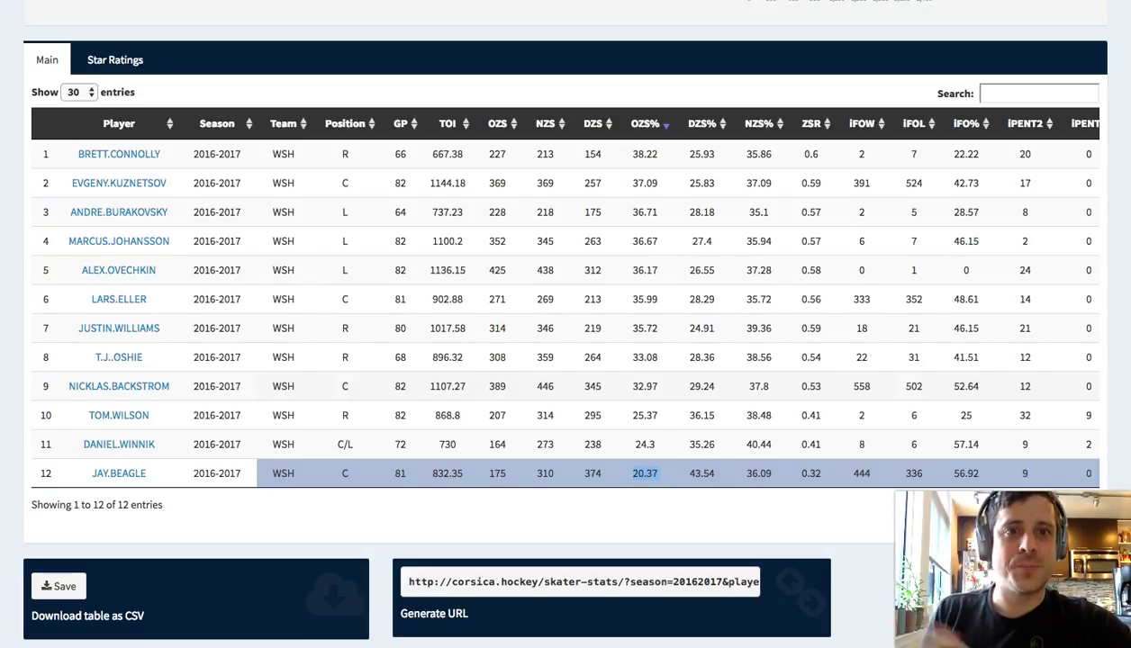
scroll(565, 324, "up", 2)
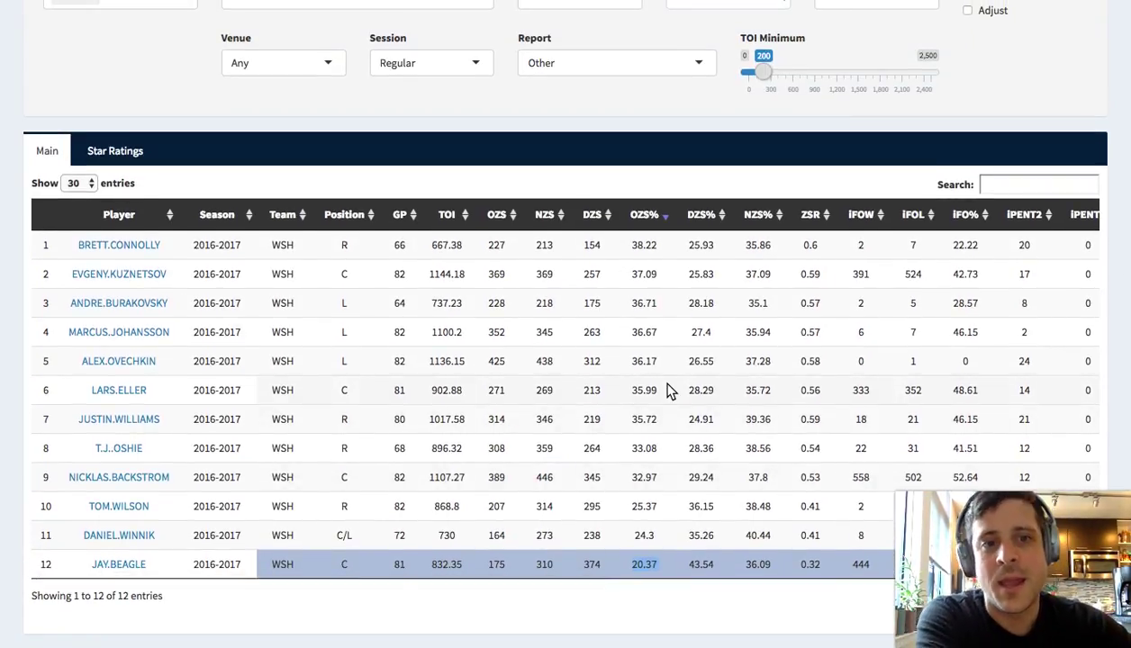
Step: Sort the forwards by iPENT5 in ascending order, highlight Tom Wilson's row, and view the columns for penalties drawn, giveaways and takeaways
scroll(671, 390, "right", 8)
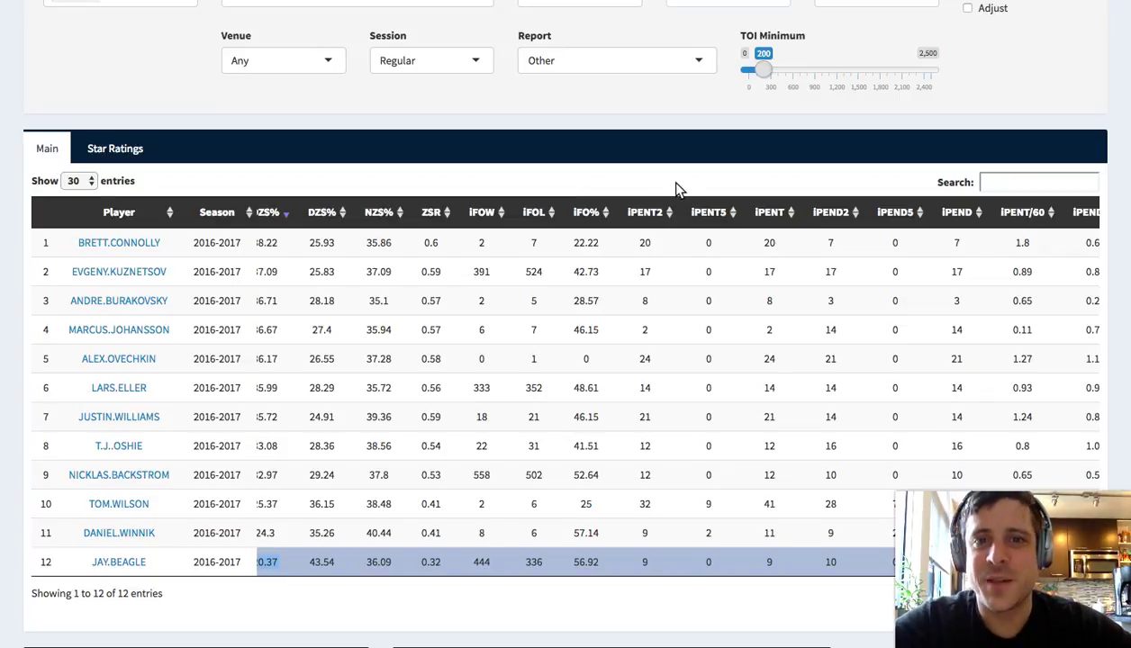
left_click(734, 215)
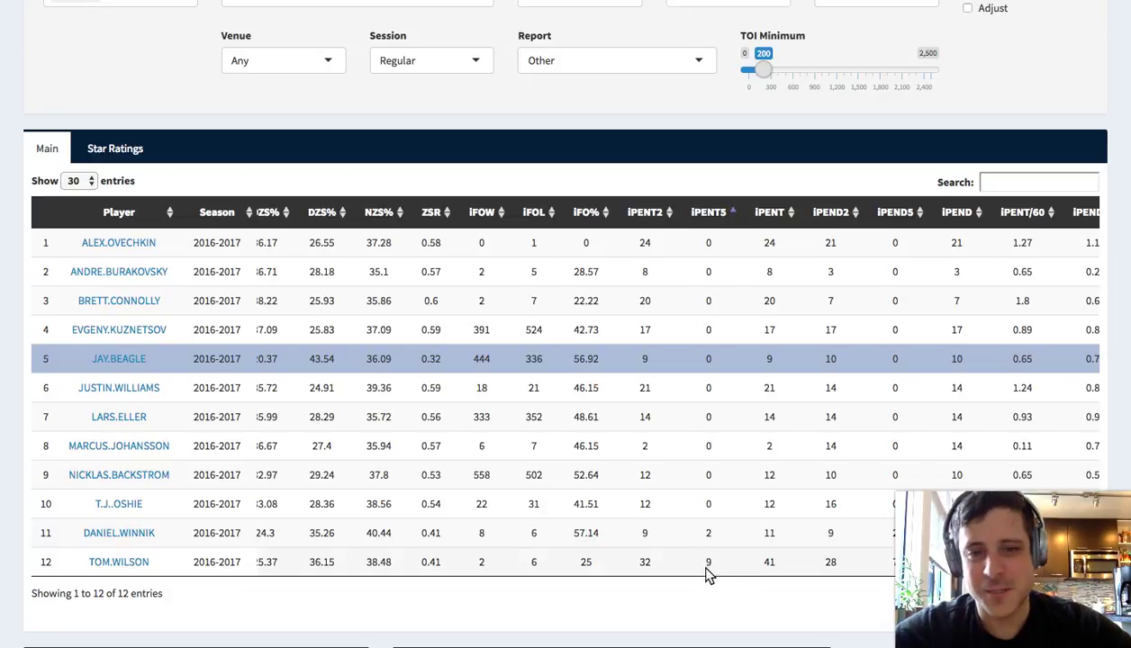
left_click(184, 562)
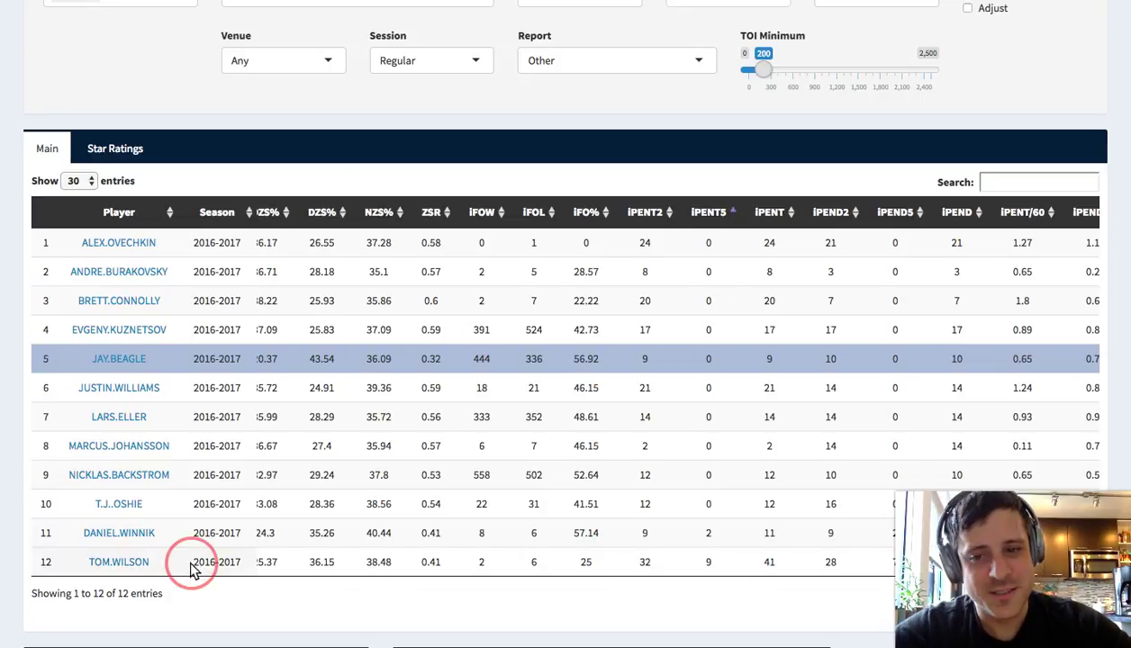
left_click(712, 562)
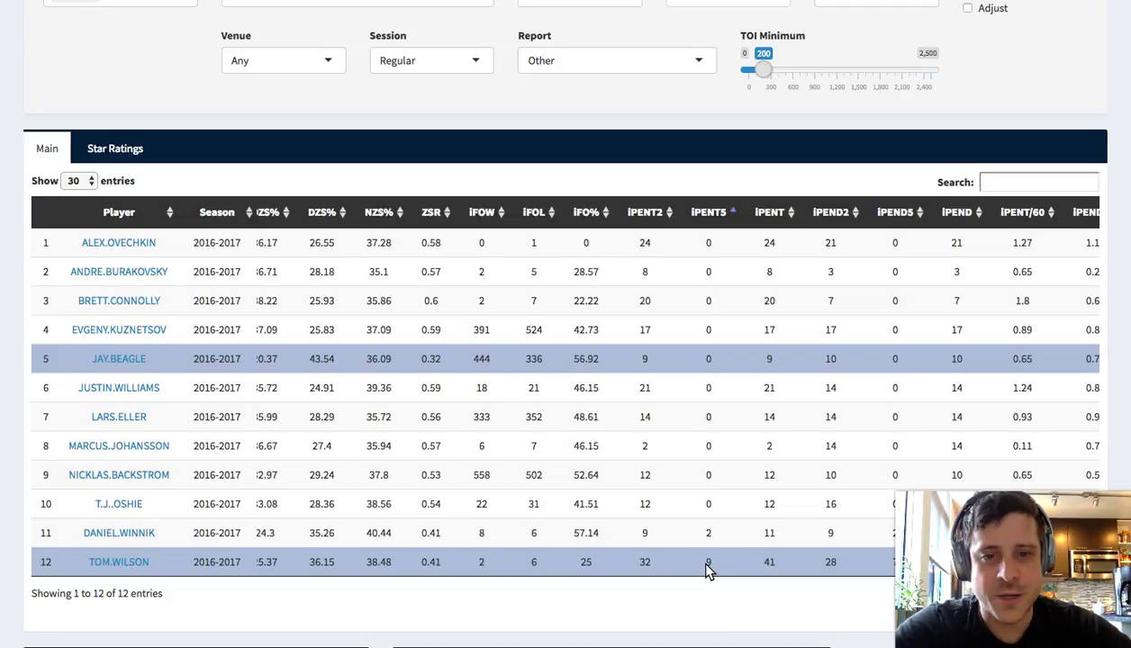
scroll(813, 450, "right", 6)
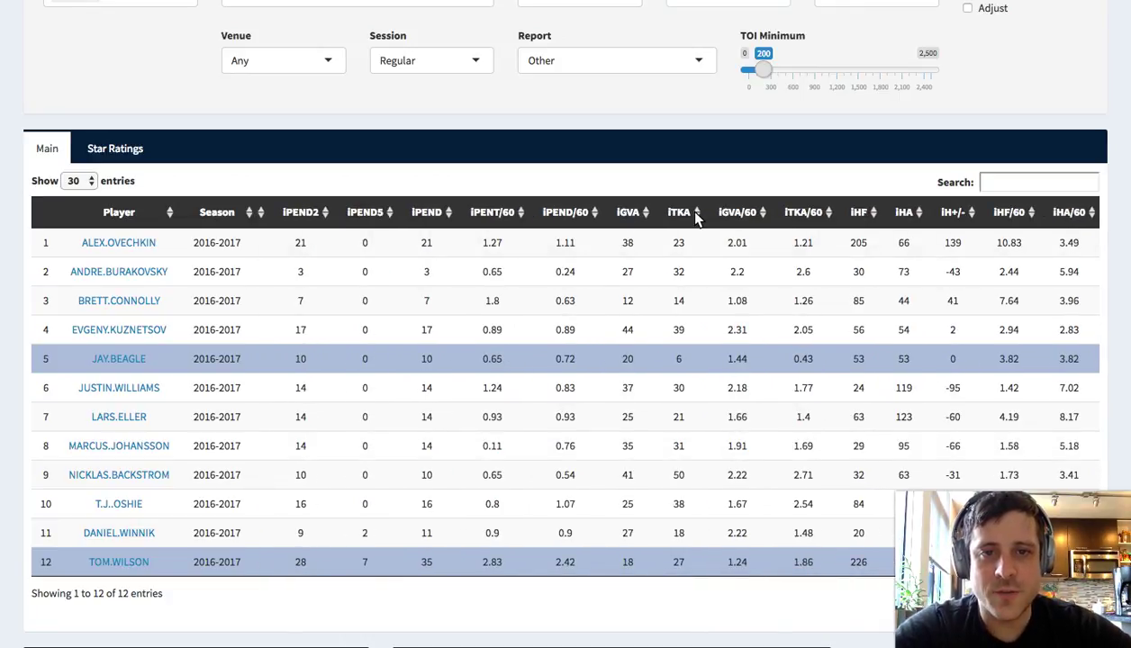
Step: Leave the skater report and open the Goalie Stats page from the Corsica home page
scroll(767, 227, "up", 2)
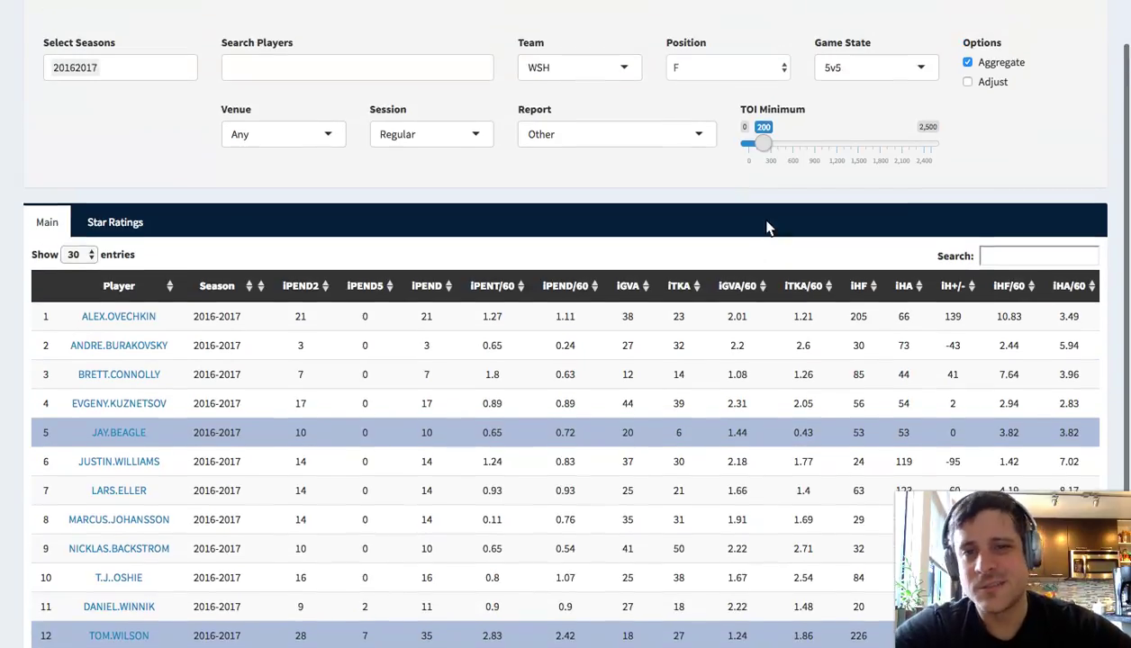
scroll(363, 81, "up", 1)
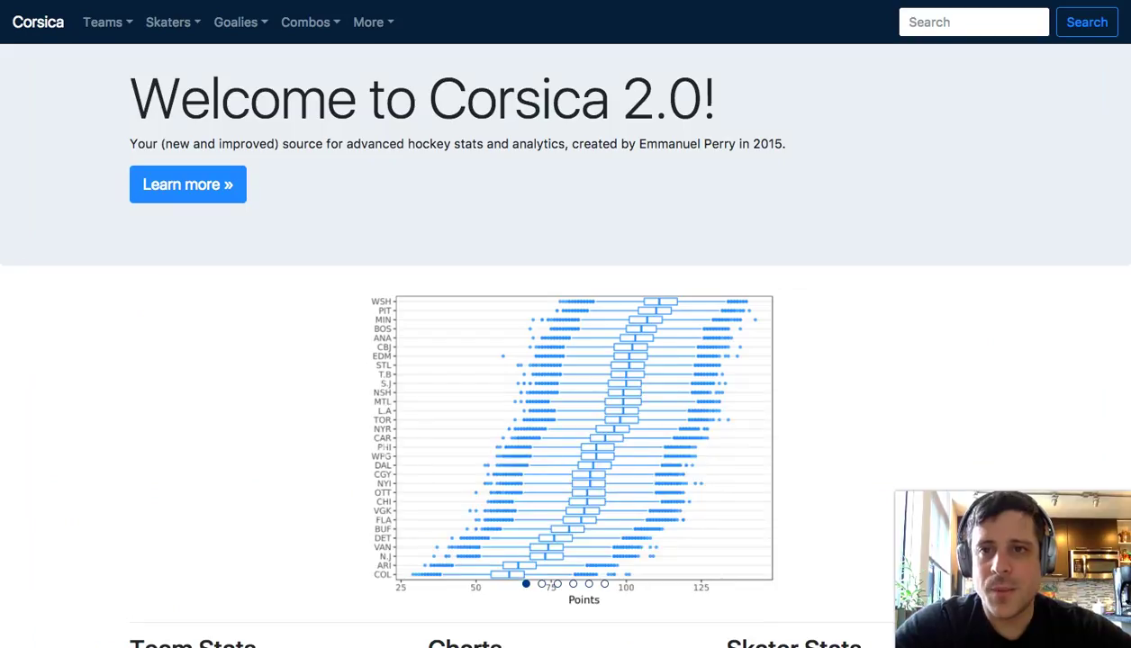
left_click(239, 25)
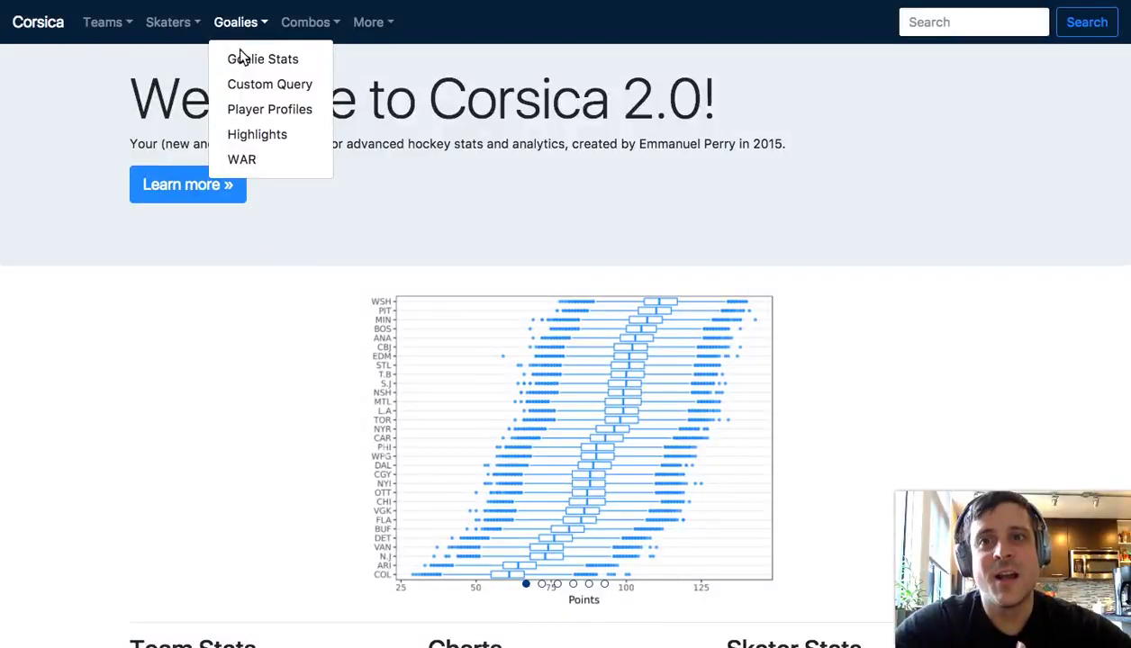
left_click(248, 63)
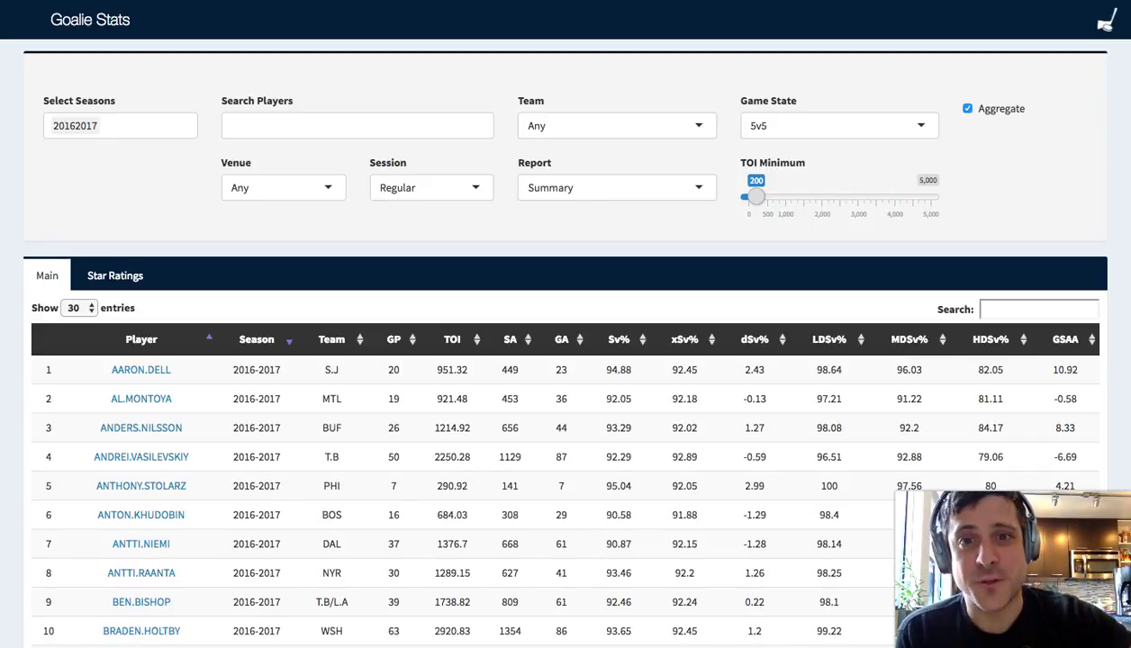
Step: Filter the goalie table to Braden Holtby, Sergei Bobrovsky, Tuukka Rask and Carey Price
left_click(326, 125)
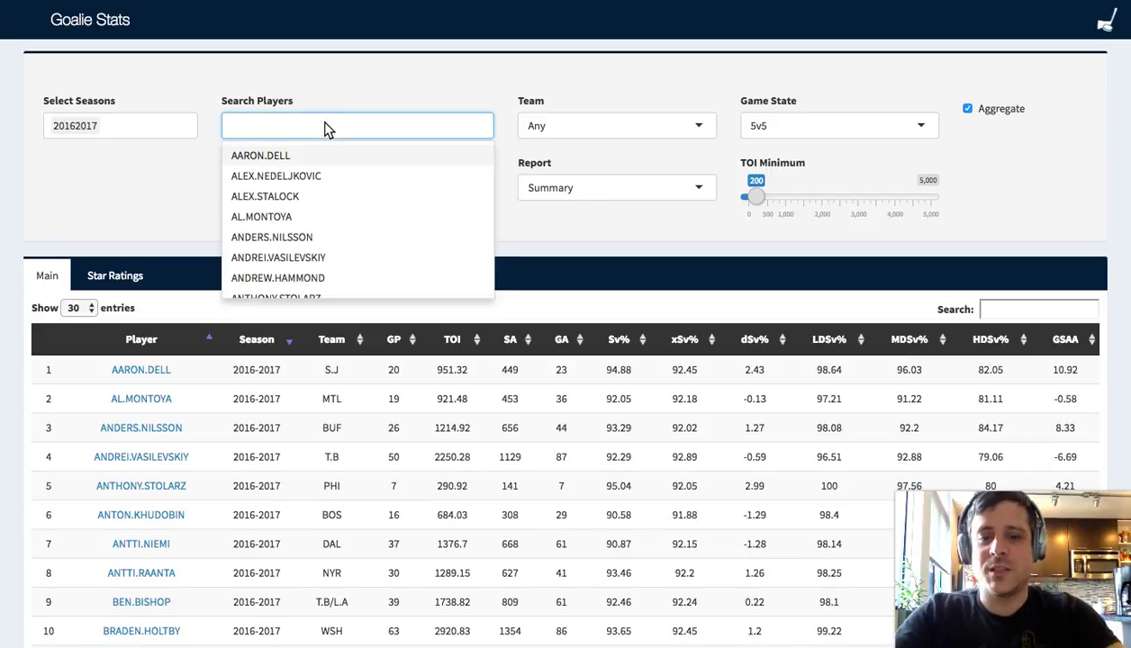
type("holtby")
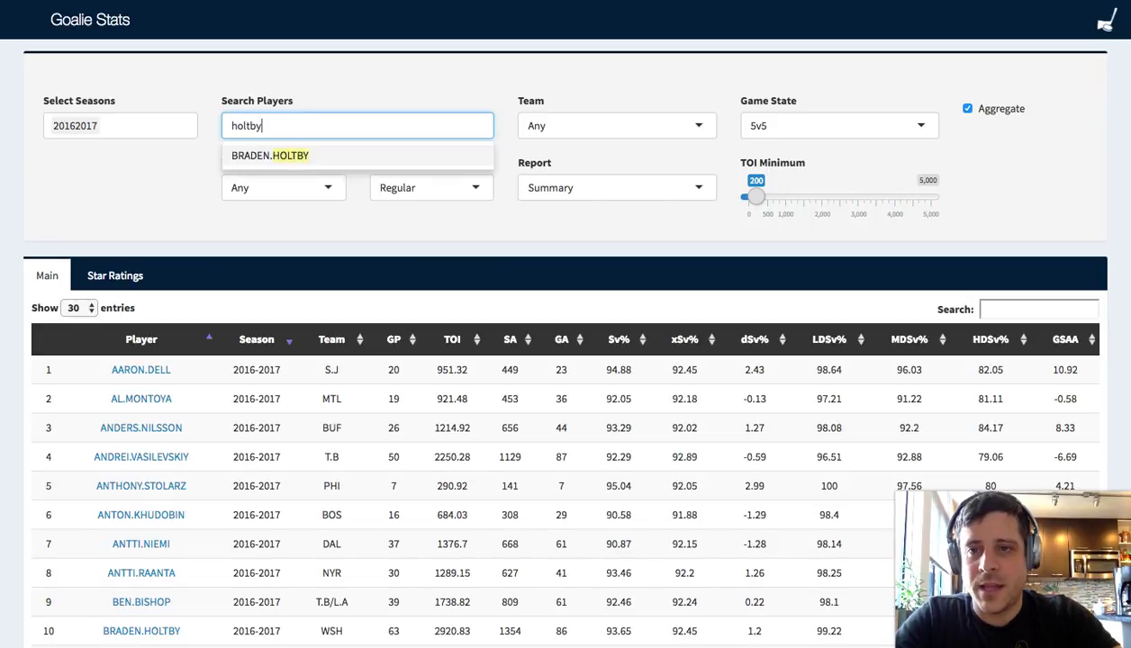
key("Return")
type("bobr")
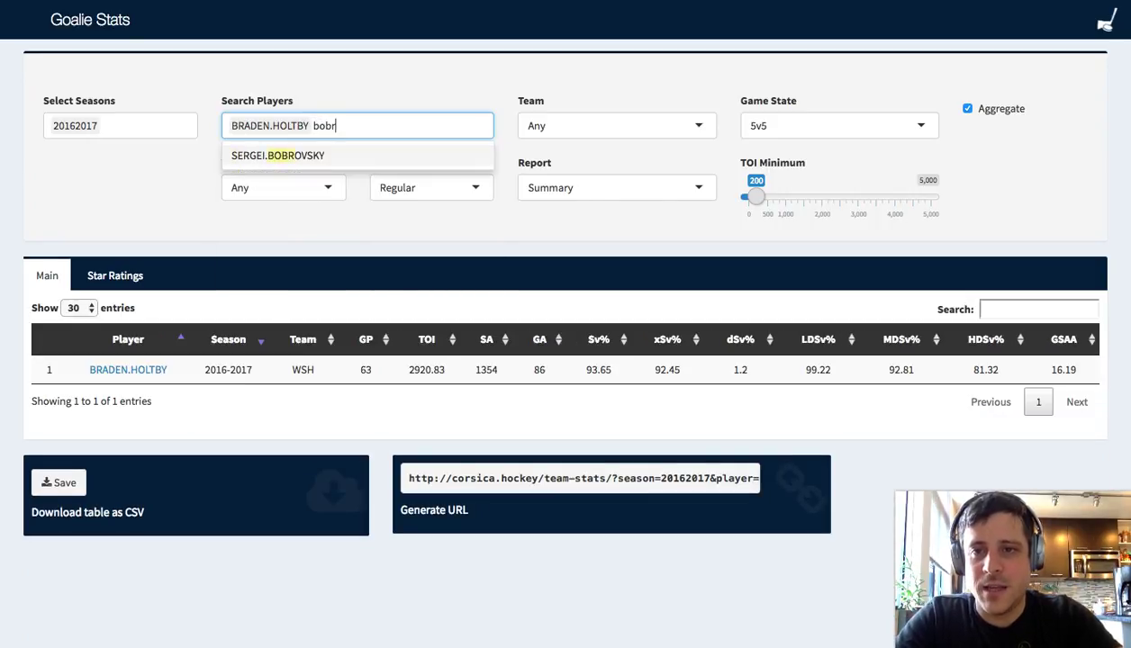
key("Return")
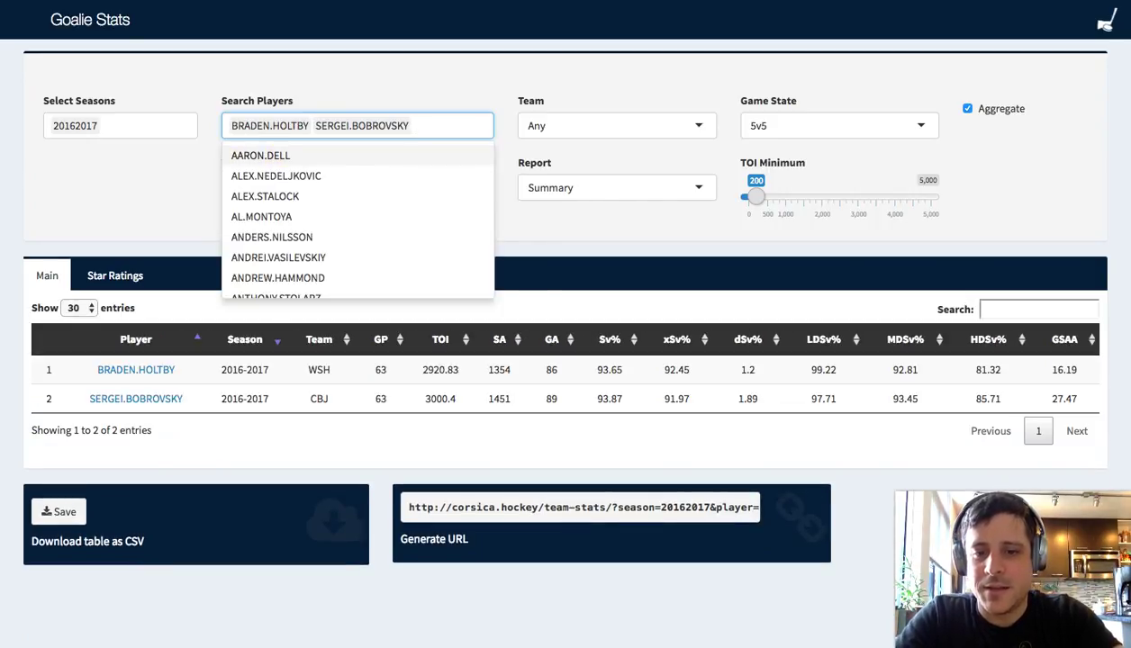
type("rask")
key("Return")
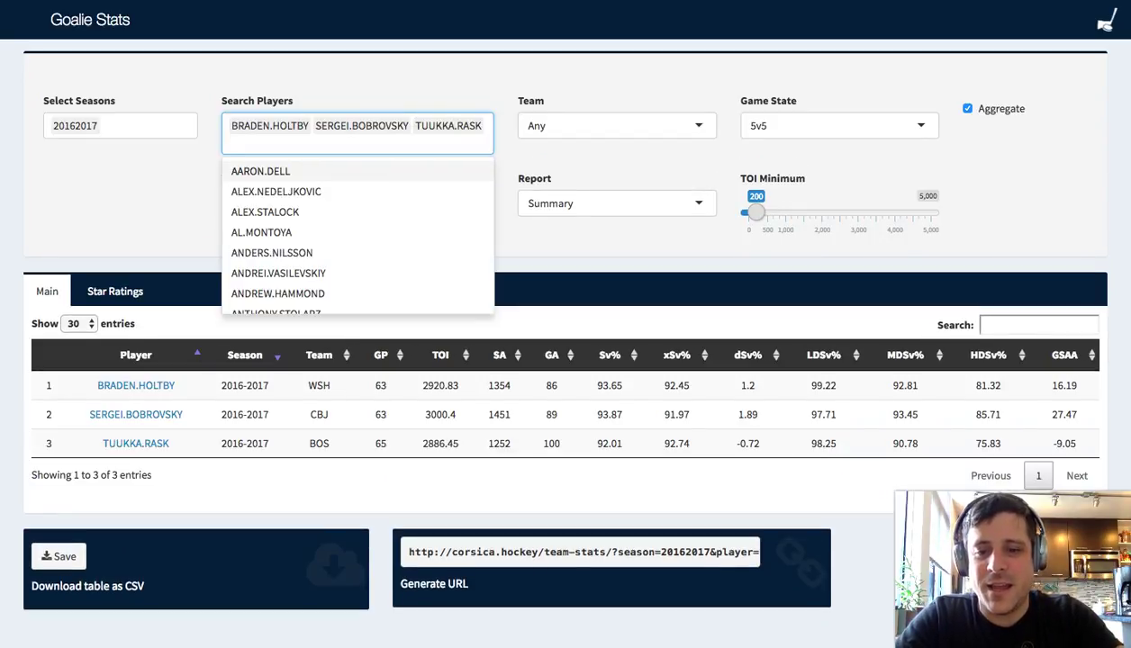
type("carey")
key("Return")
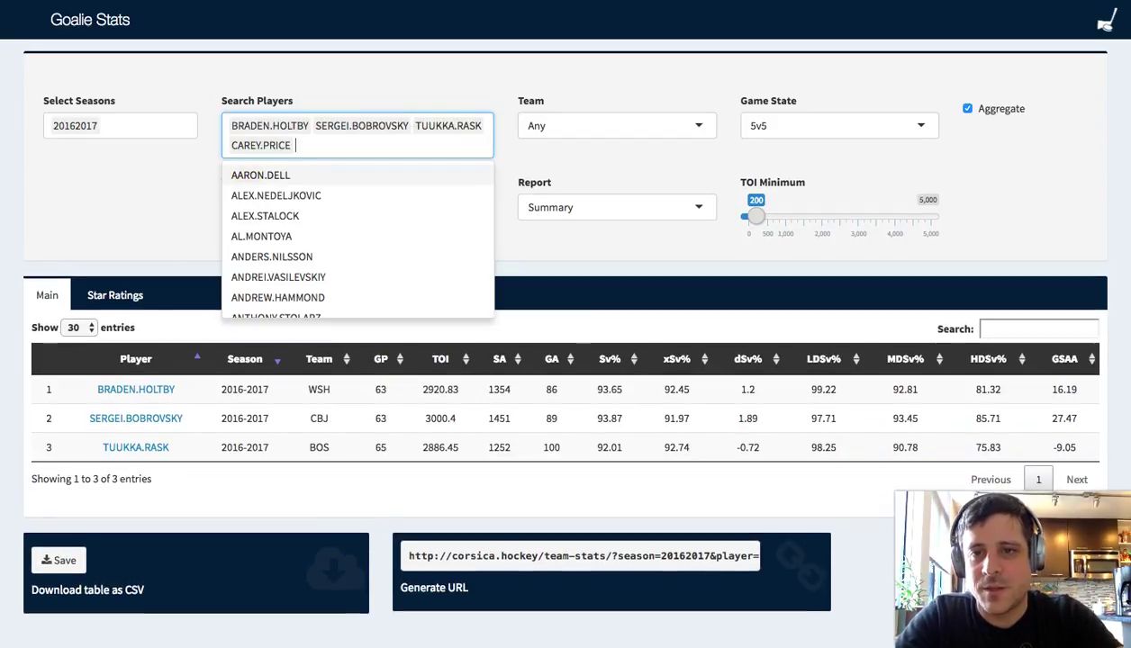
left_click(174, 191)
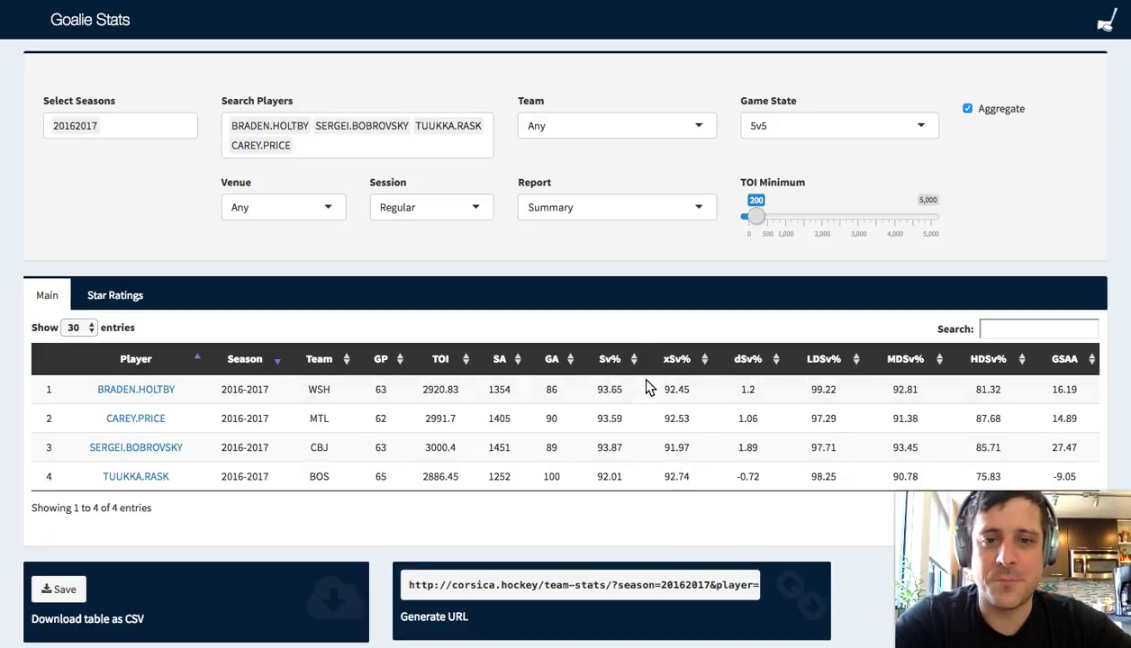
Step: Highlight Braden Holtby's Sv% value, sort the goalies by Sv% in ascending order, and select Sergei Bobrovsky's Sv% value
left_click(671, 394)
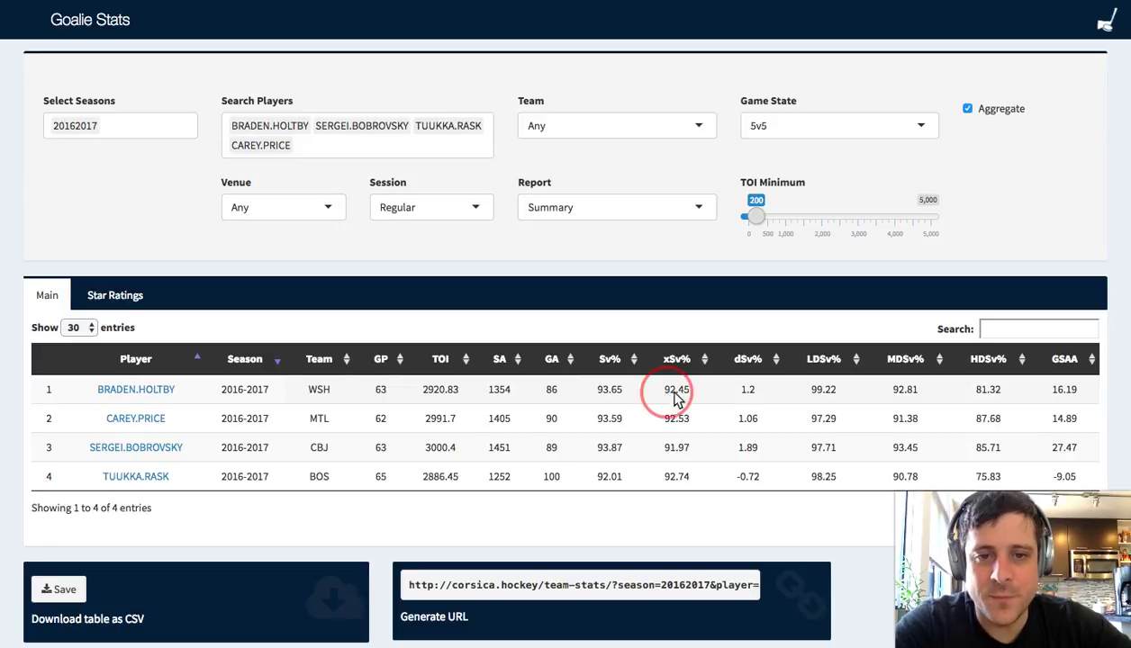
left_click_drag(596, 393, 625, 397)
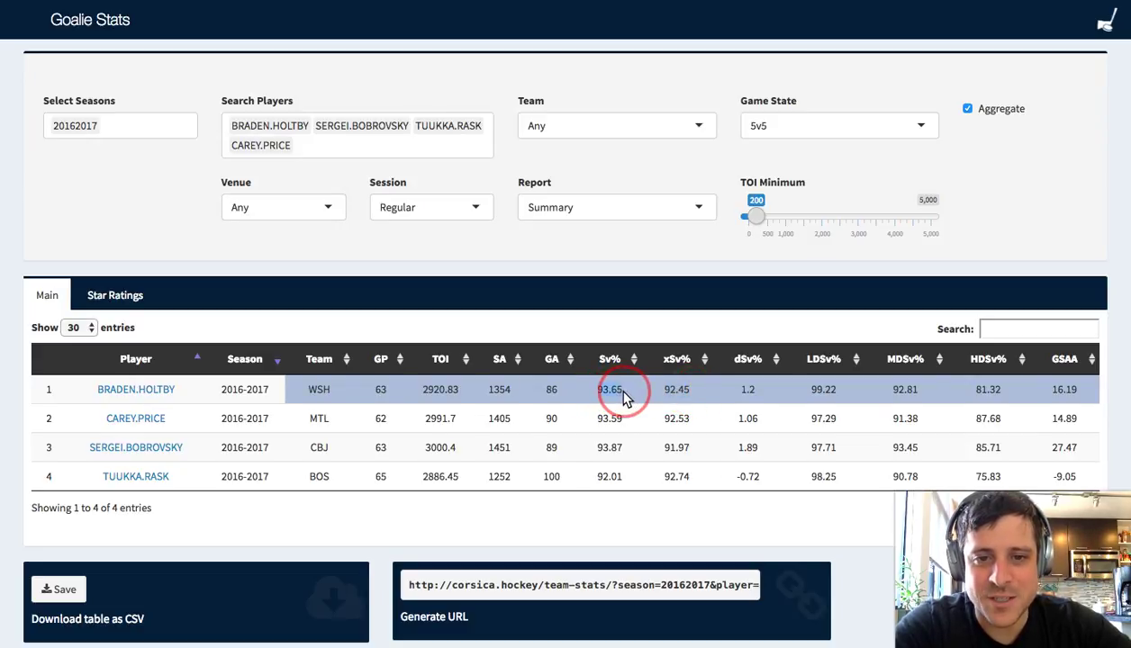
left_click(633, 359)
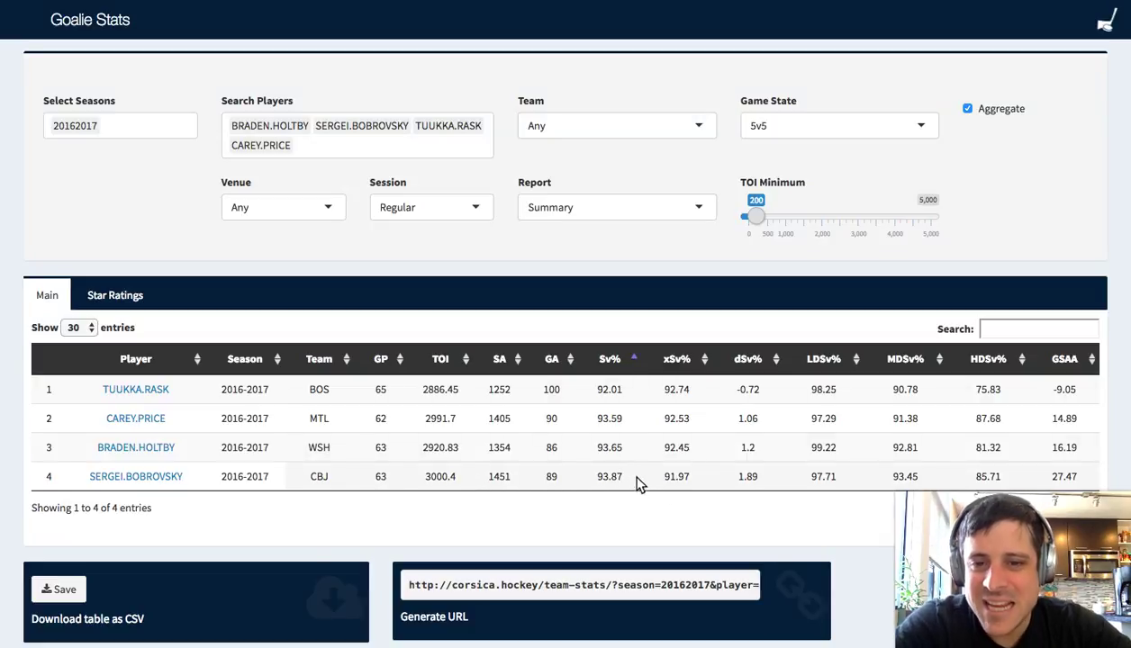
left_click_drag(587, 477, 624, 481)
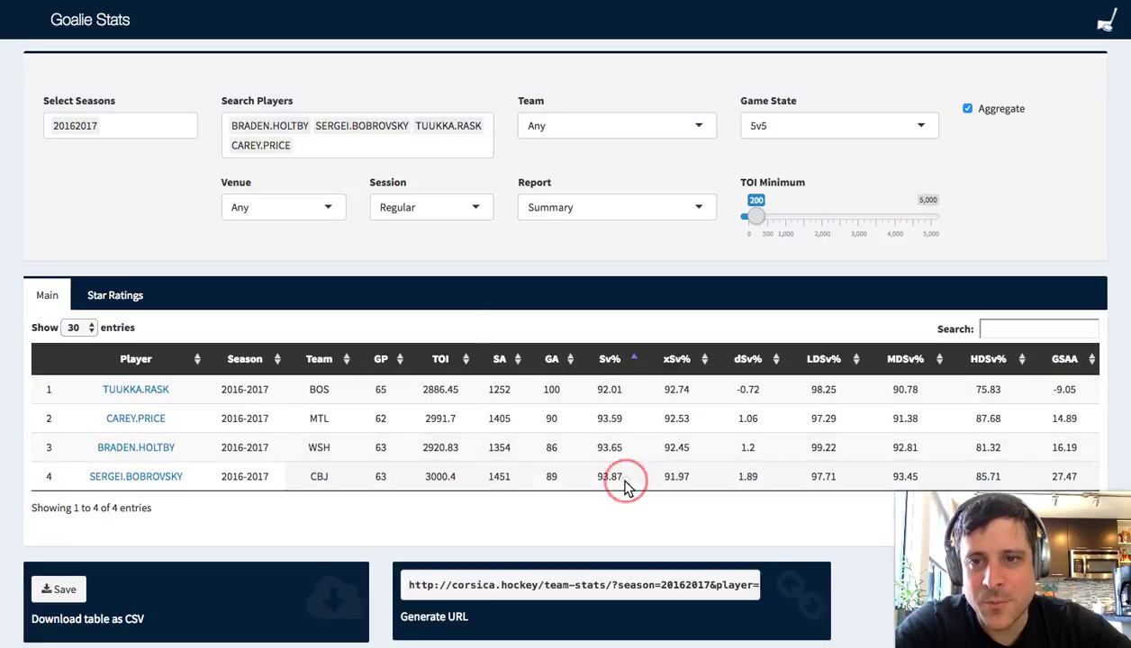
Step: Add Philipp Grubauer to the player filter and sort the goalies by Sv% in ascending order
left_click(392, 153)
type("g")
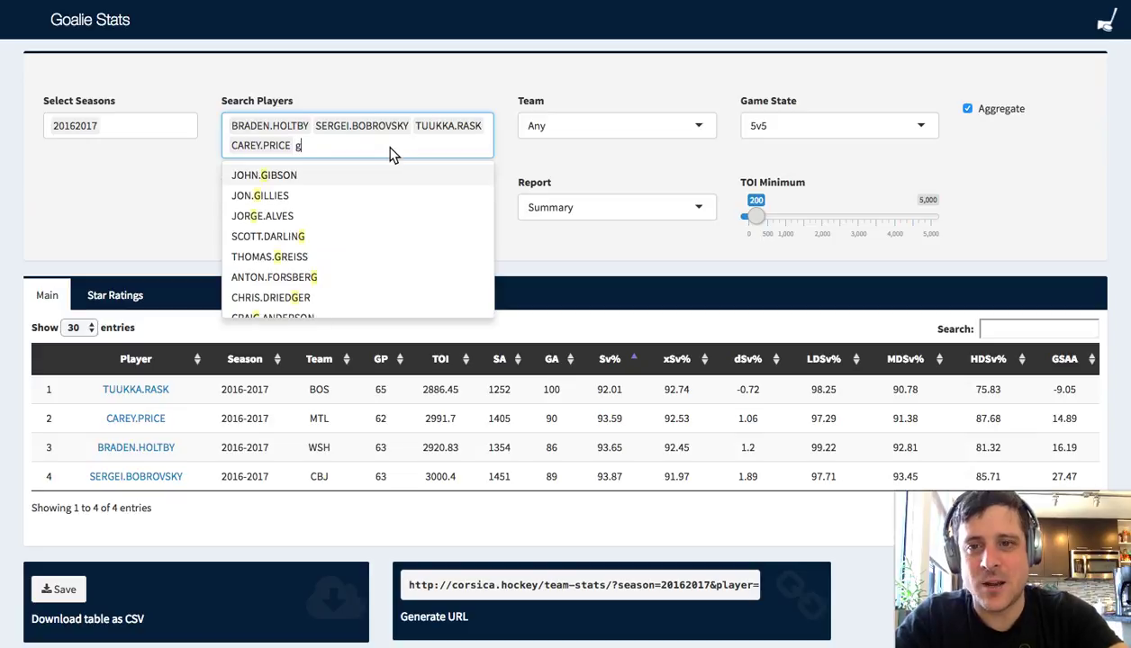
type("rub")
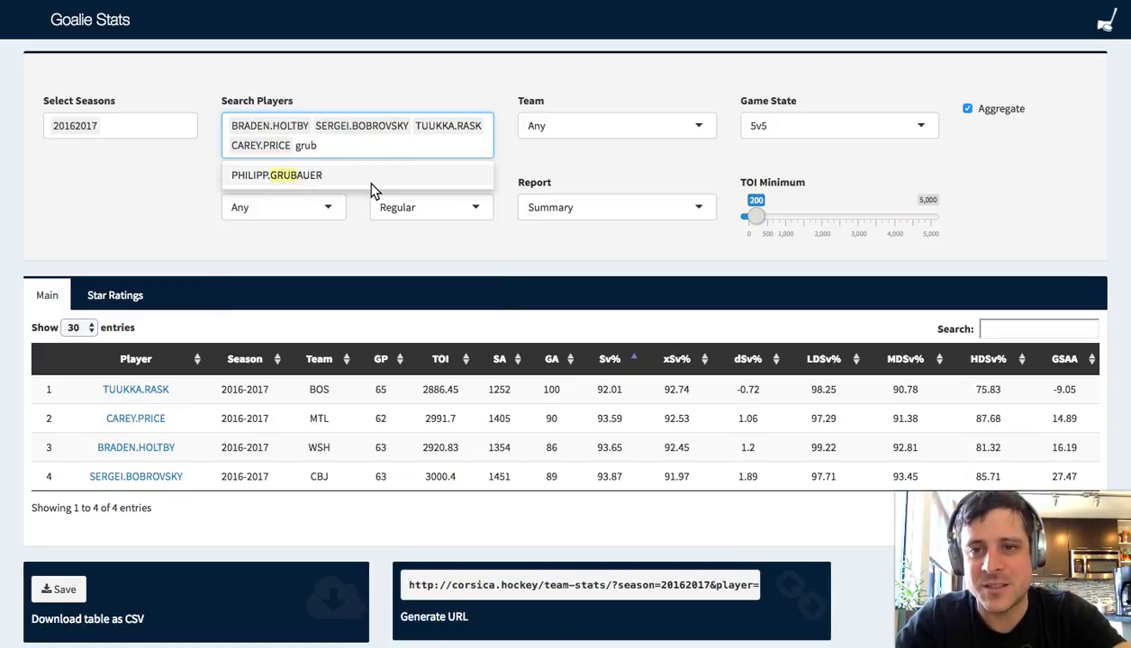
left_click(369, 180)
left_click(144, 220)
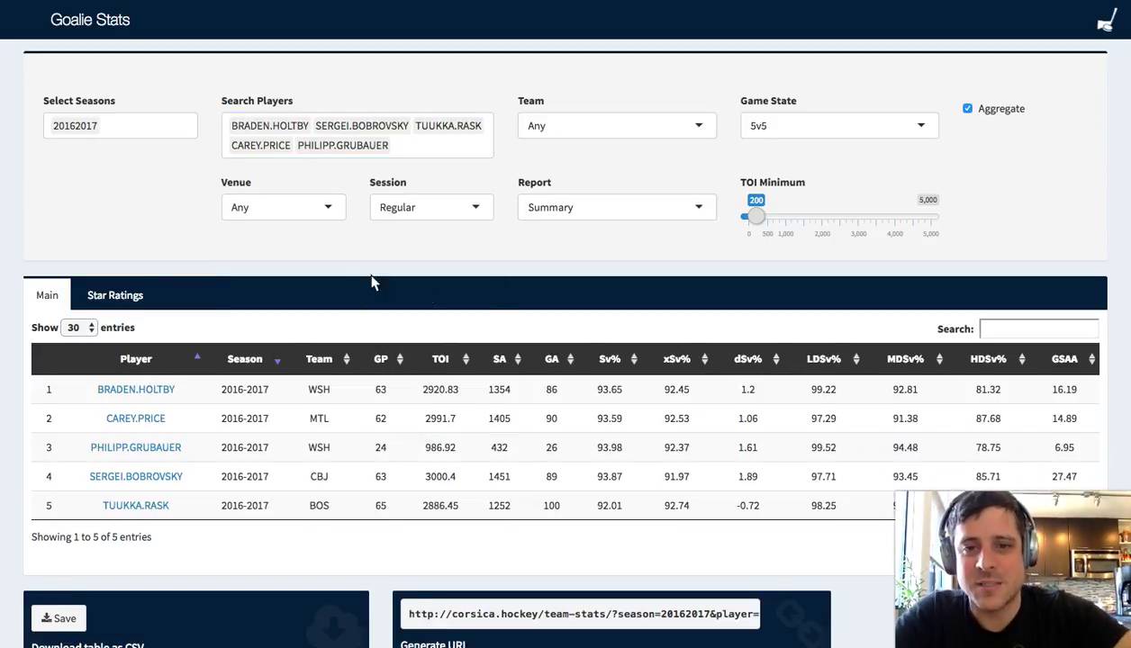
left_click(638, 359)
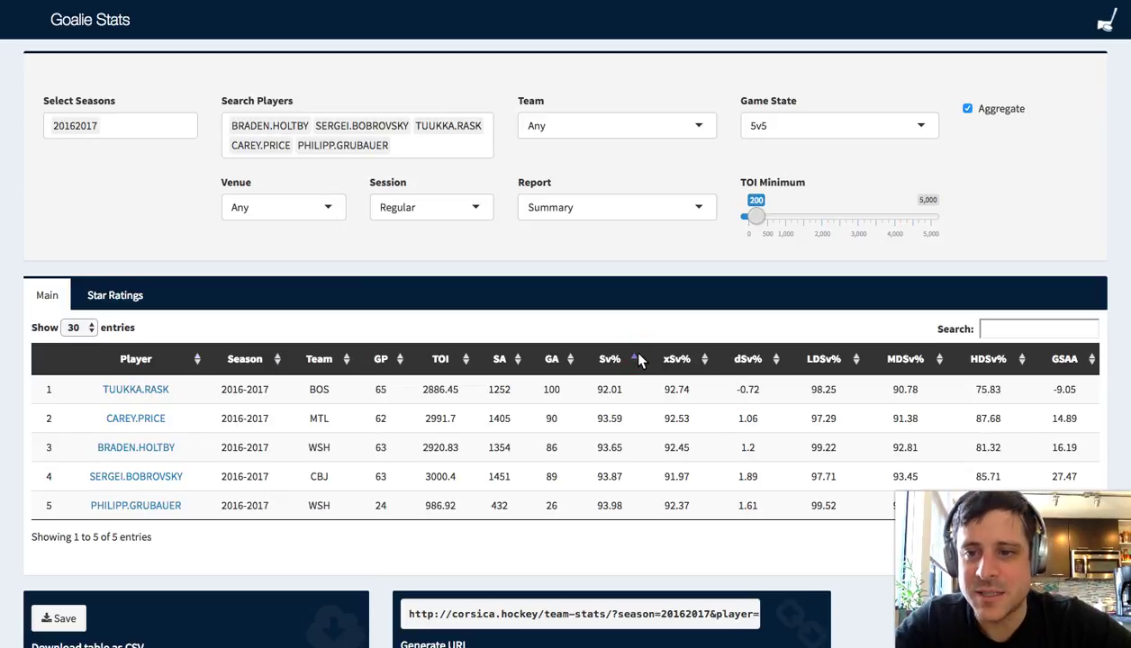
Step: Select Philipp Grubauer's Sv%, games played and TOI values and compare his TOI with Sergei Bobrovsky's
left_click_drag(593, 504, 624, 507)
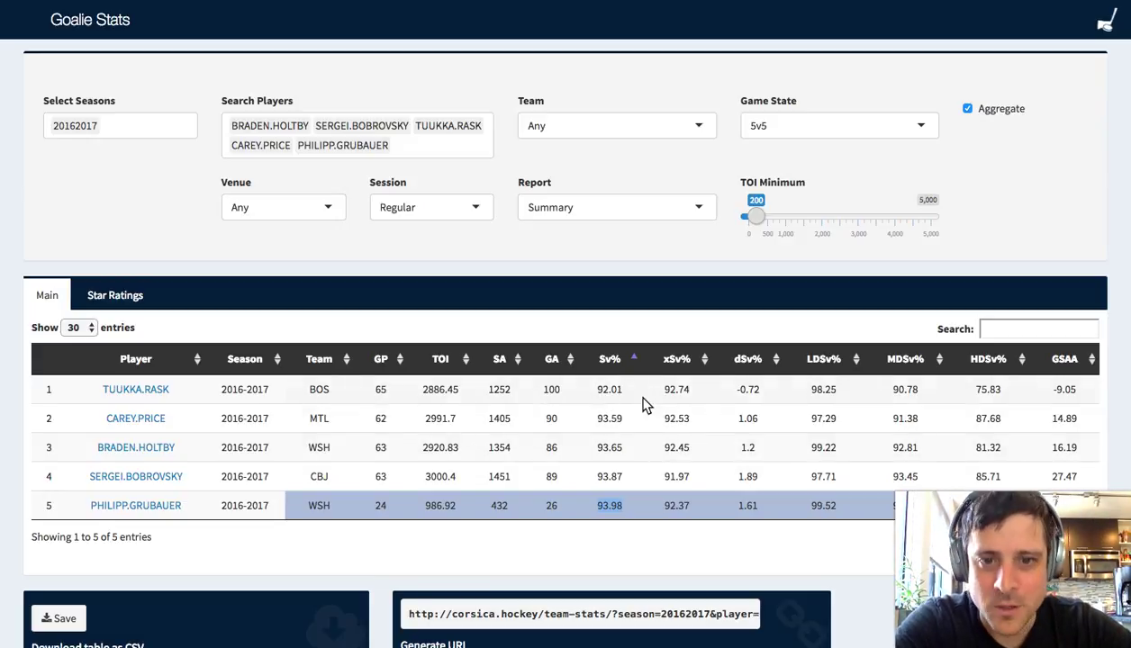
double_click(380, 508)
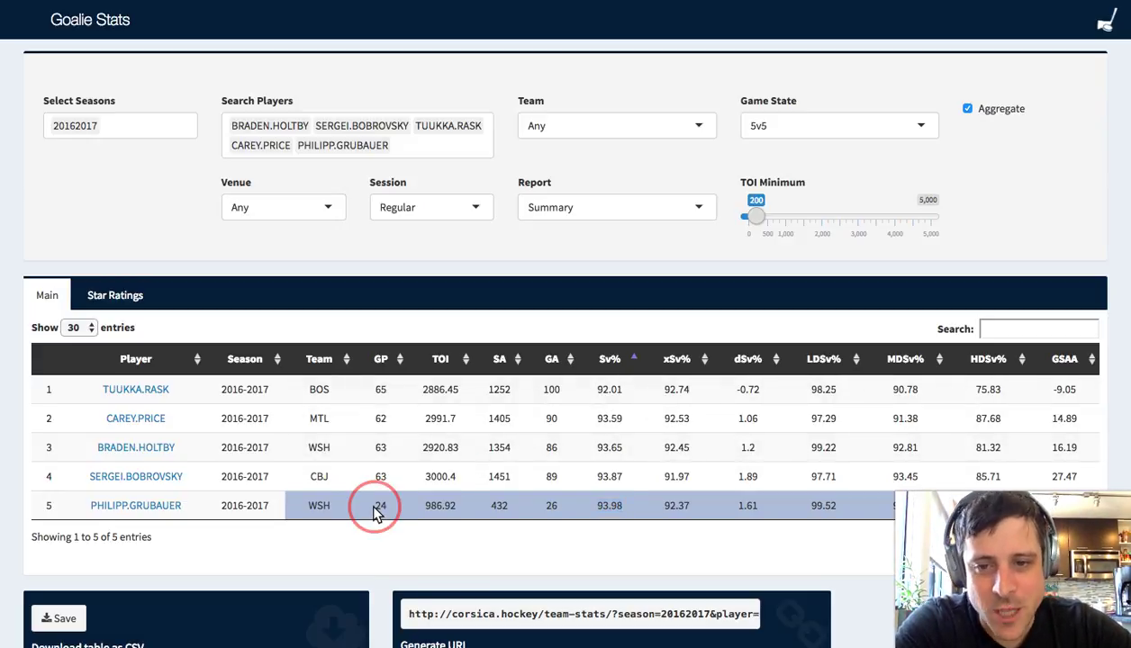
double_click(433, 508)
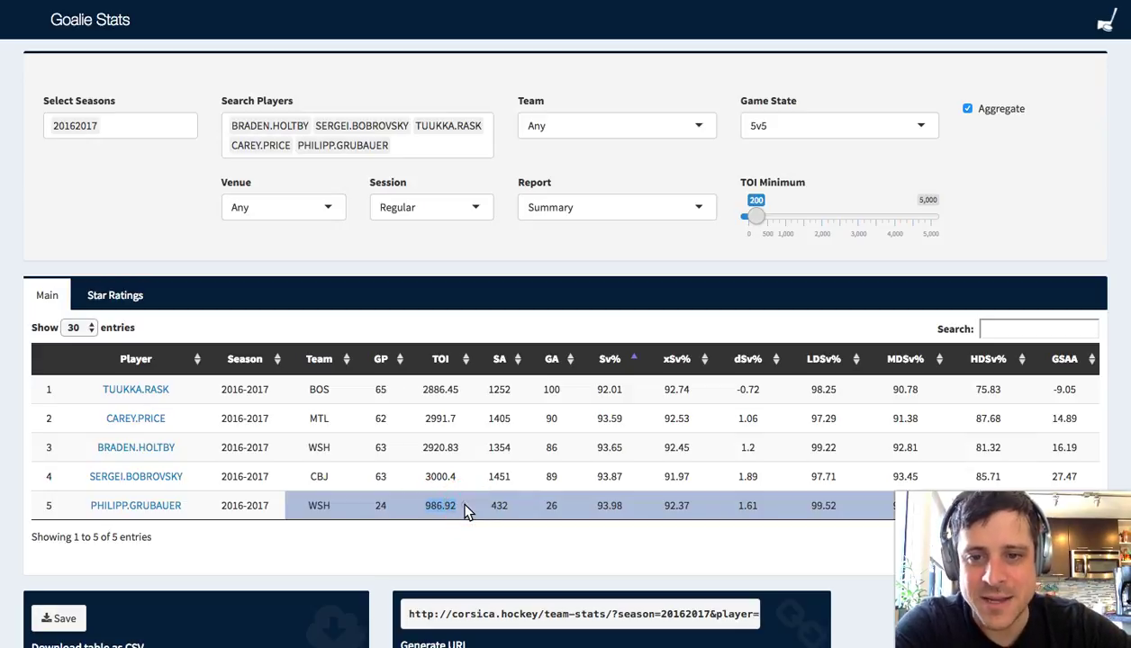
double_click(446, 477)
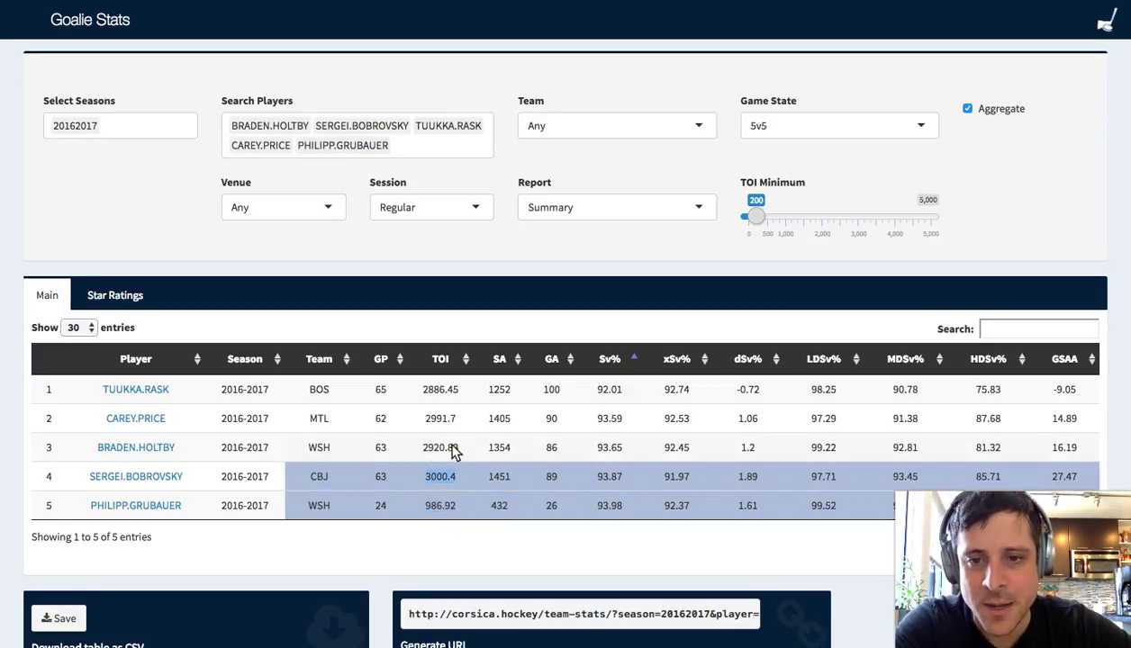
Step: Sort the five goalies by LDSv% in ascending order and highlight Carey Price's row
left_click(545, 560)
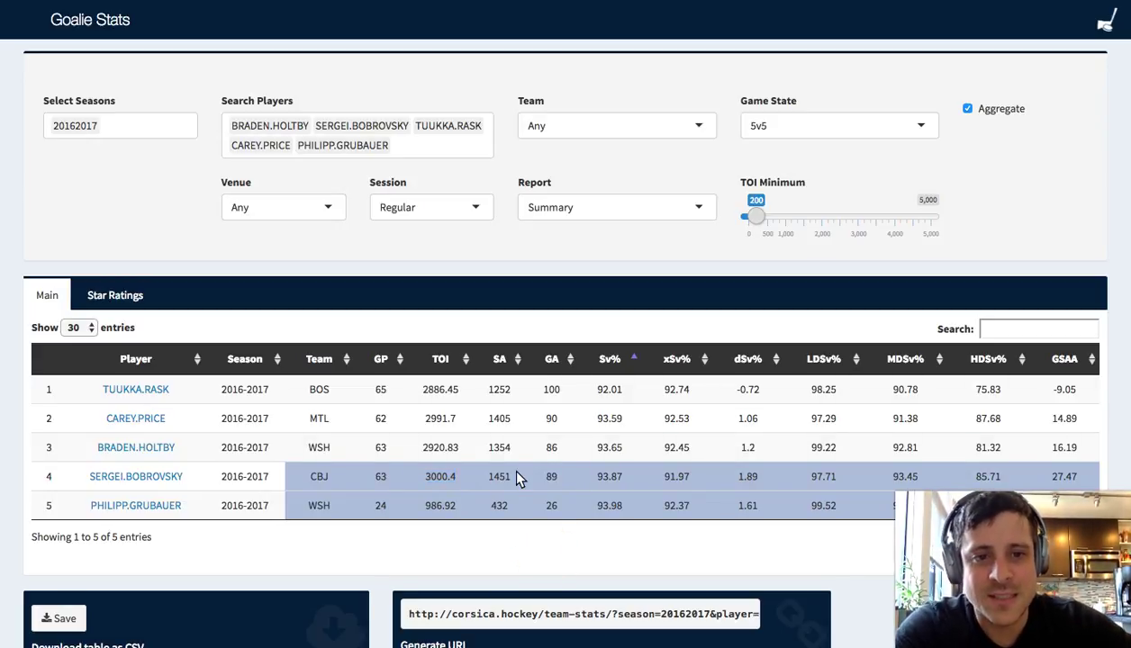
left_click(648, 328)
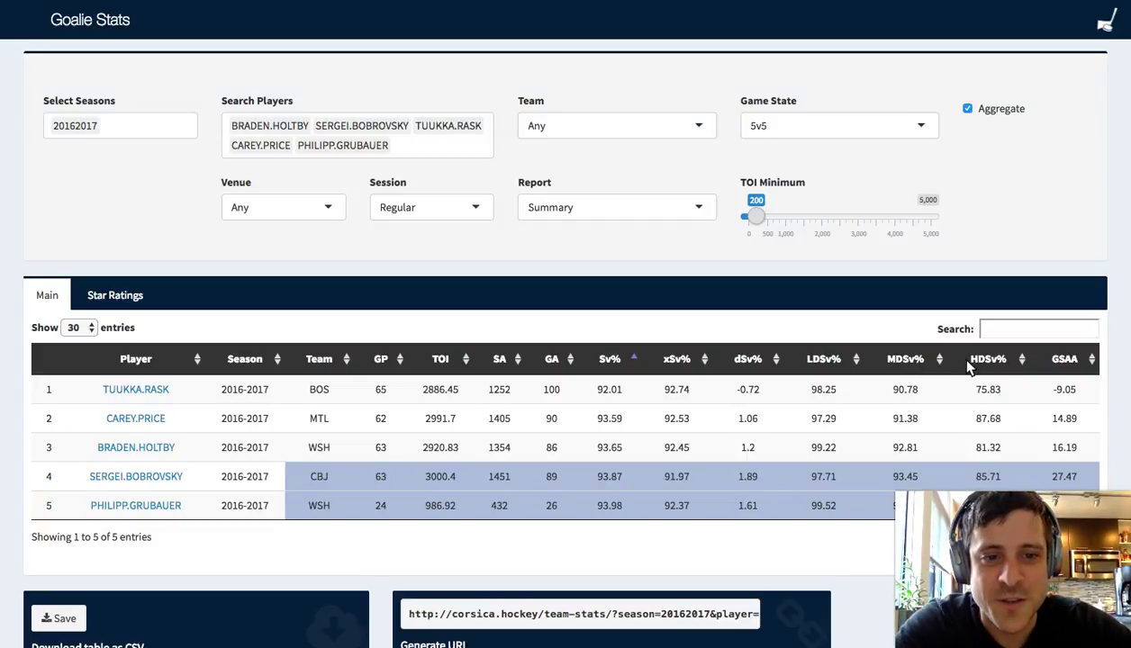
scroll(828, 428, "down", 1)
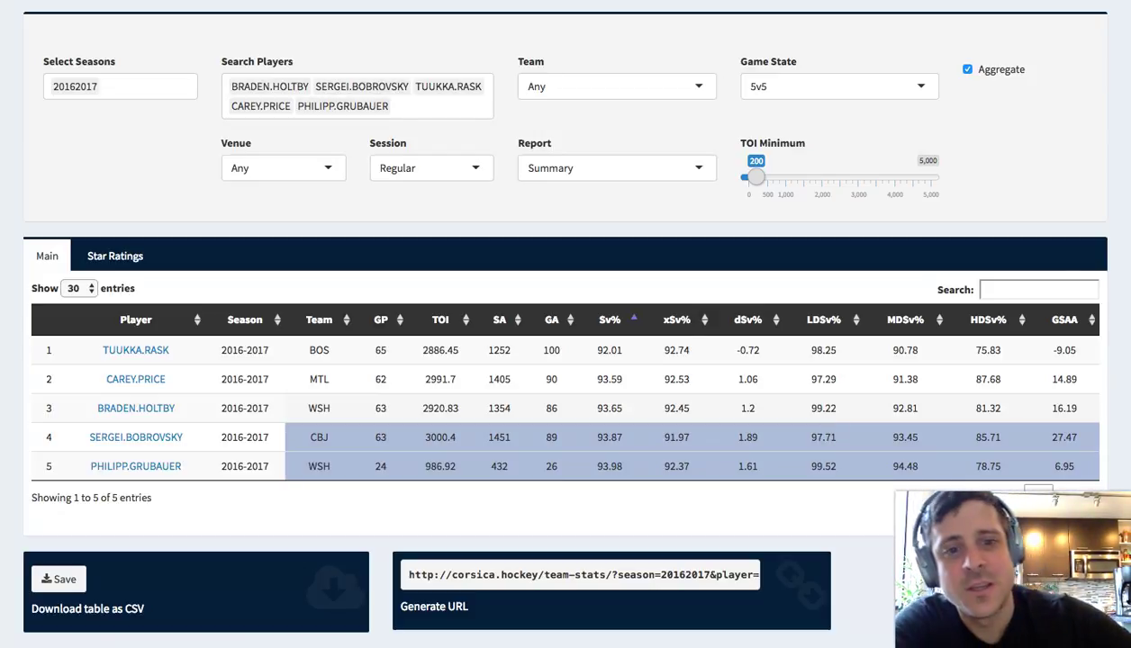
left_click(857, 321)
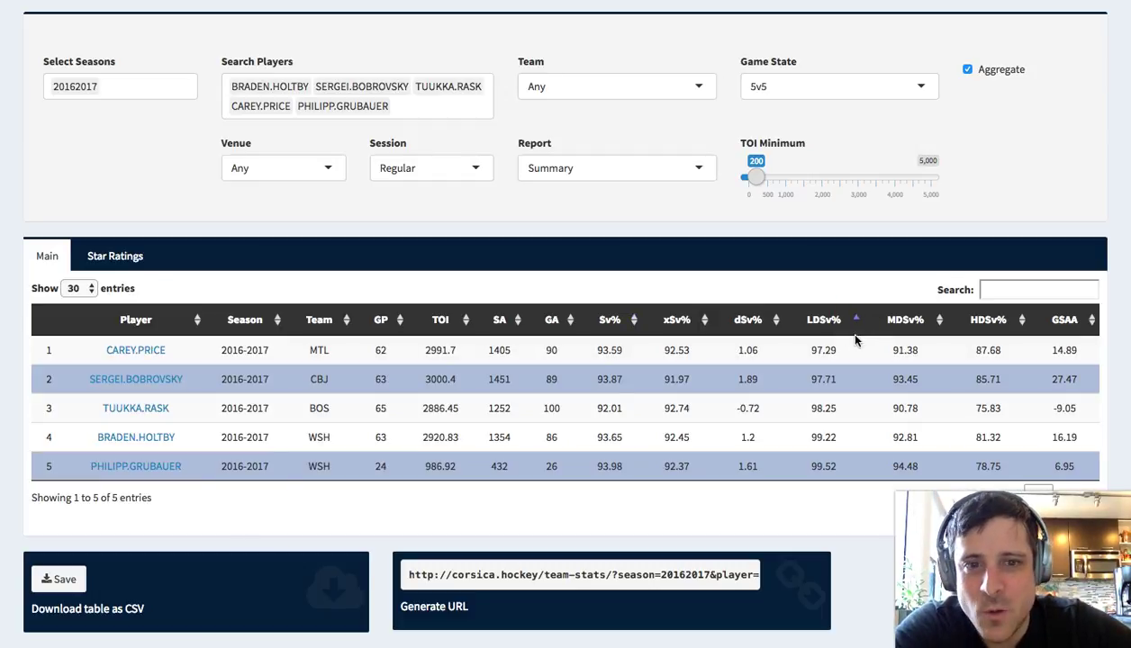
left_click(846, 356)
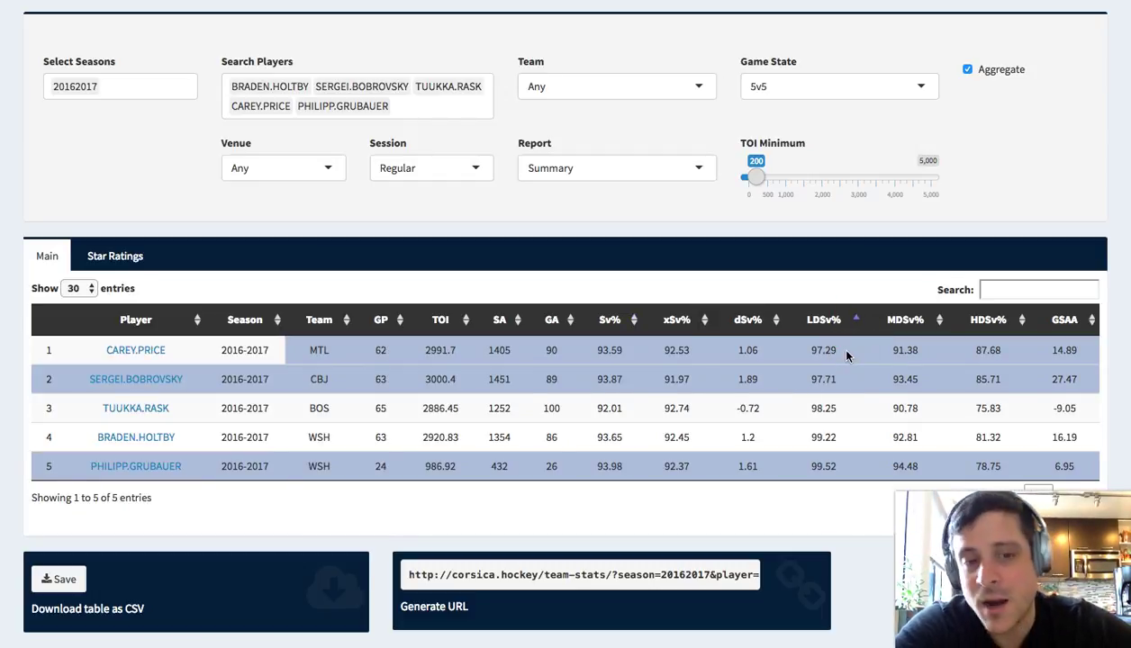
left_click(845, 351)
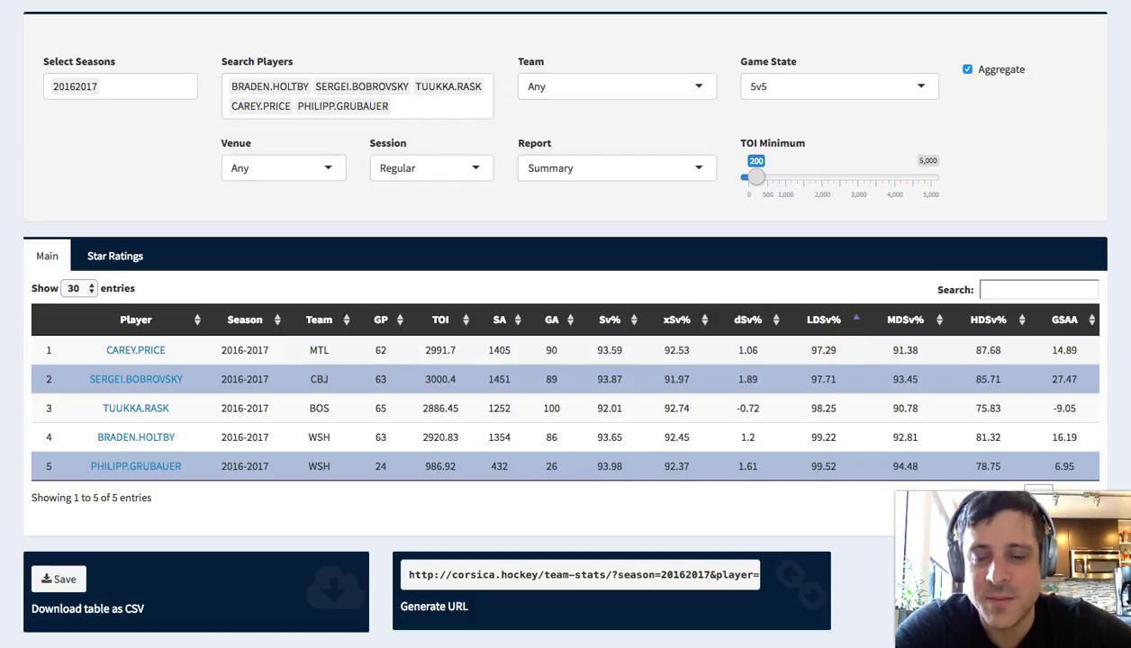
left_click(846, 351)
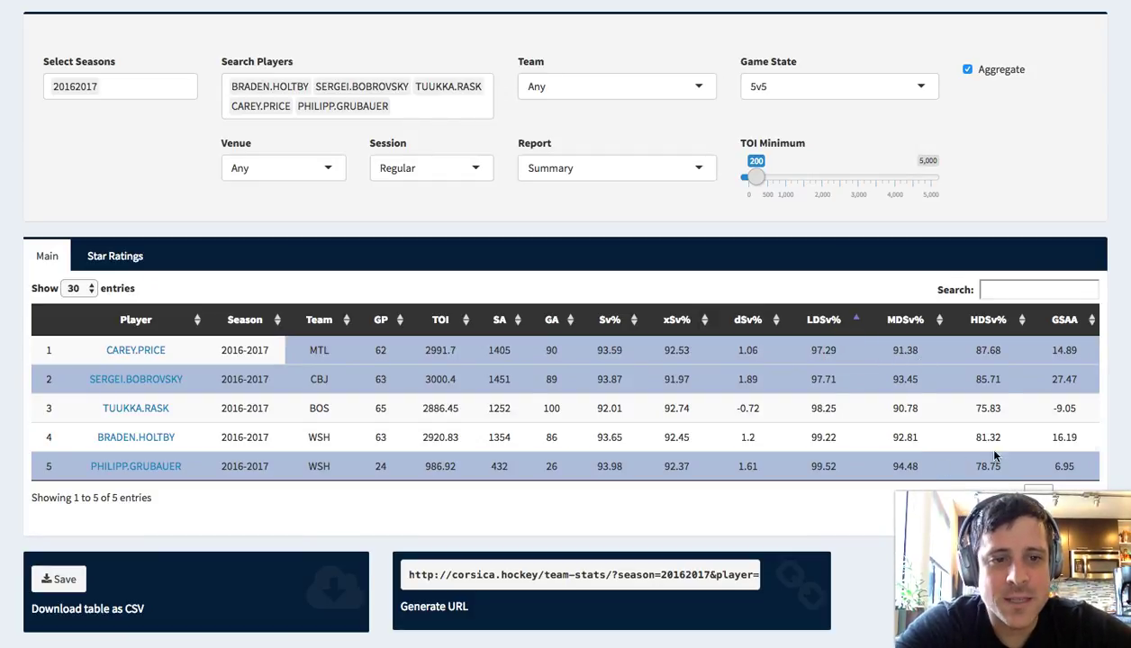
Step: Sort the goalies by HDSv% in ascending order and highlight the rows of Price, Holtby, Rask and Grubauer for comparison
left_click(1002, 346)
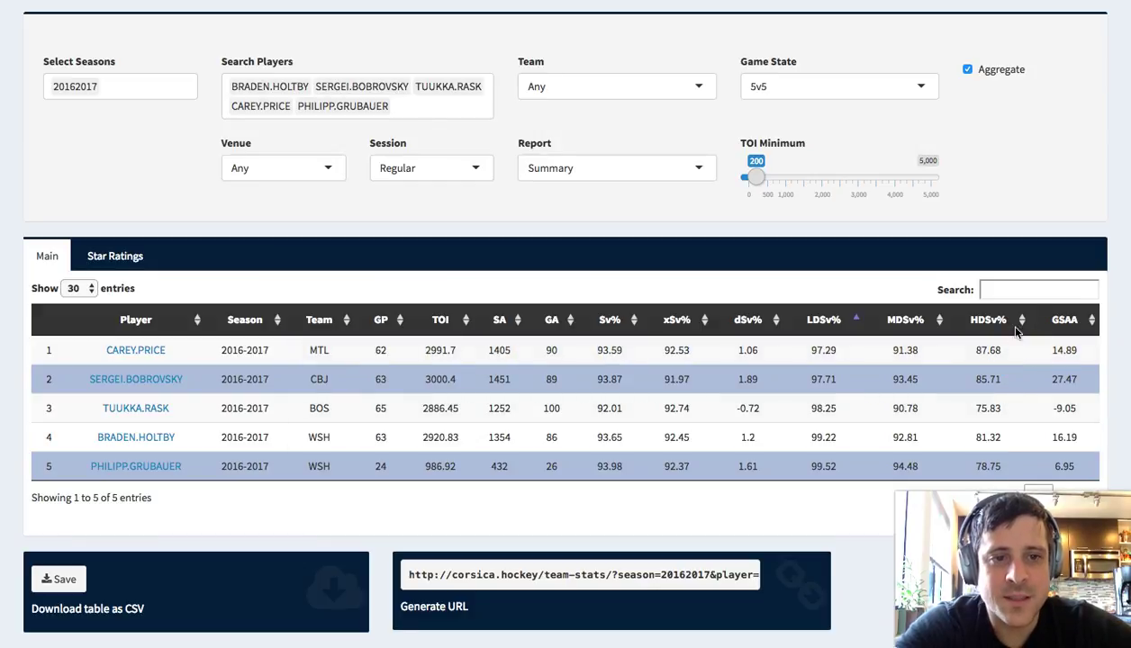
left_click(1004, 321)
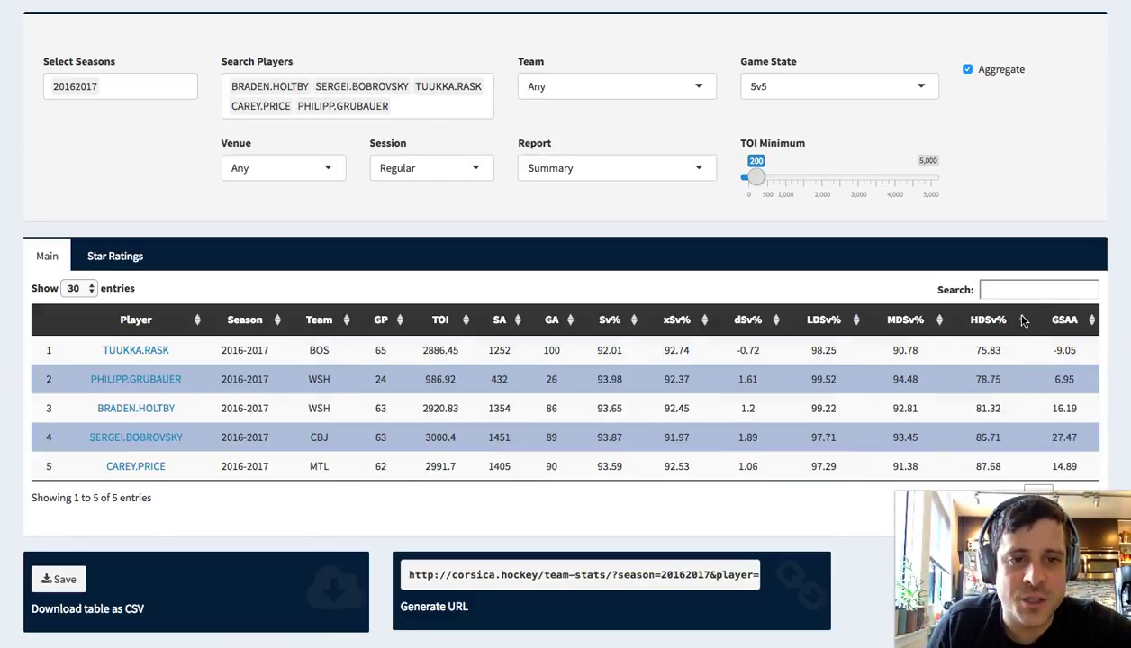
left_click(1007, 468)
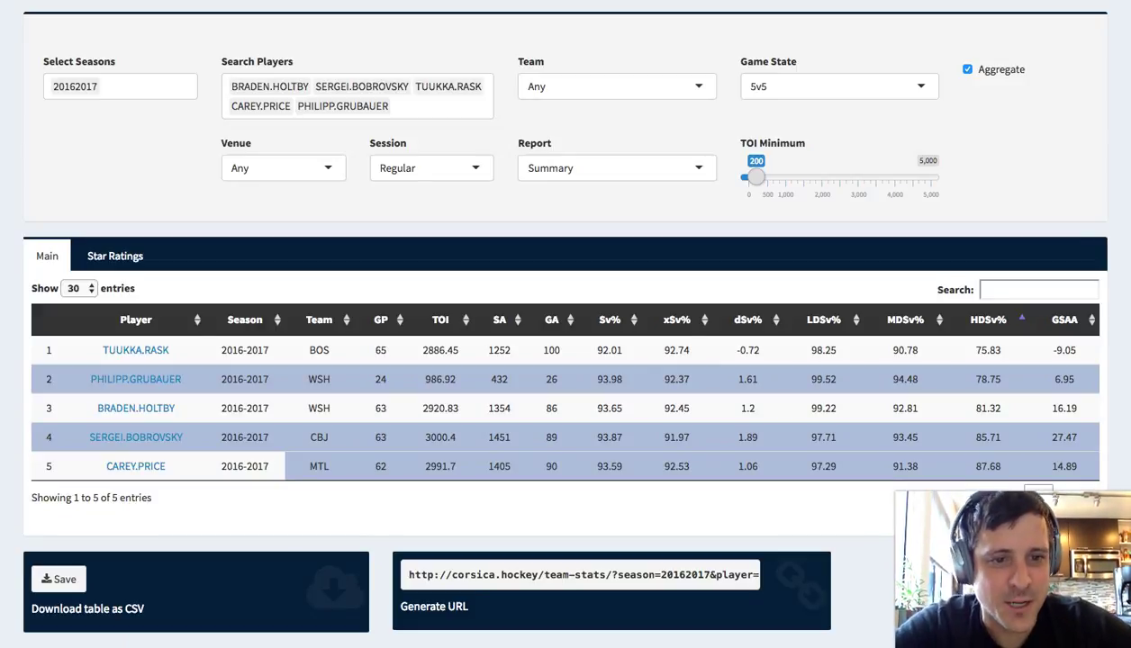
left_click(988, 428)
left_click(995, 413)
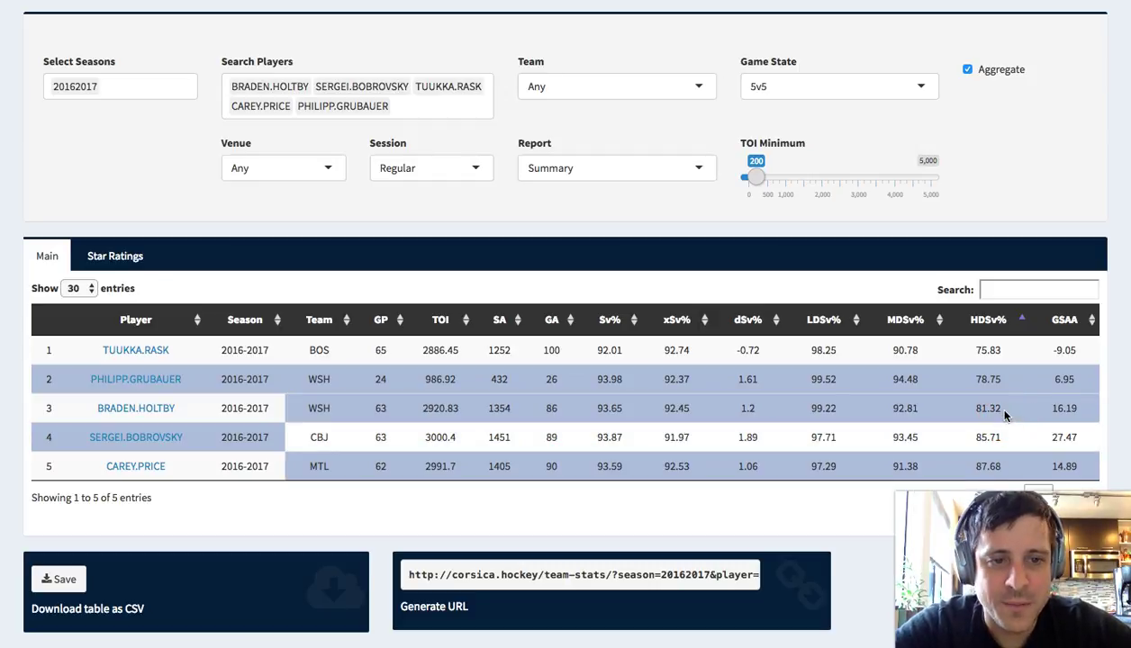
left_click(995, 379)
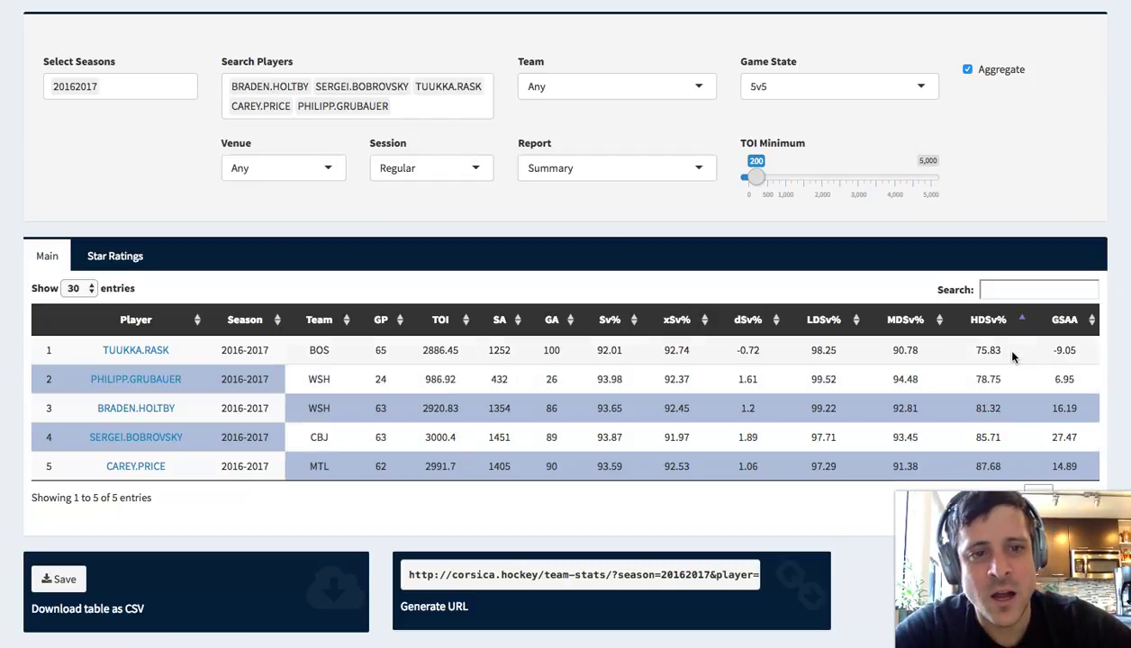
left_click(998, 351)
left_click(1009, 380)
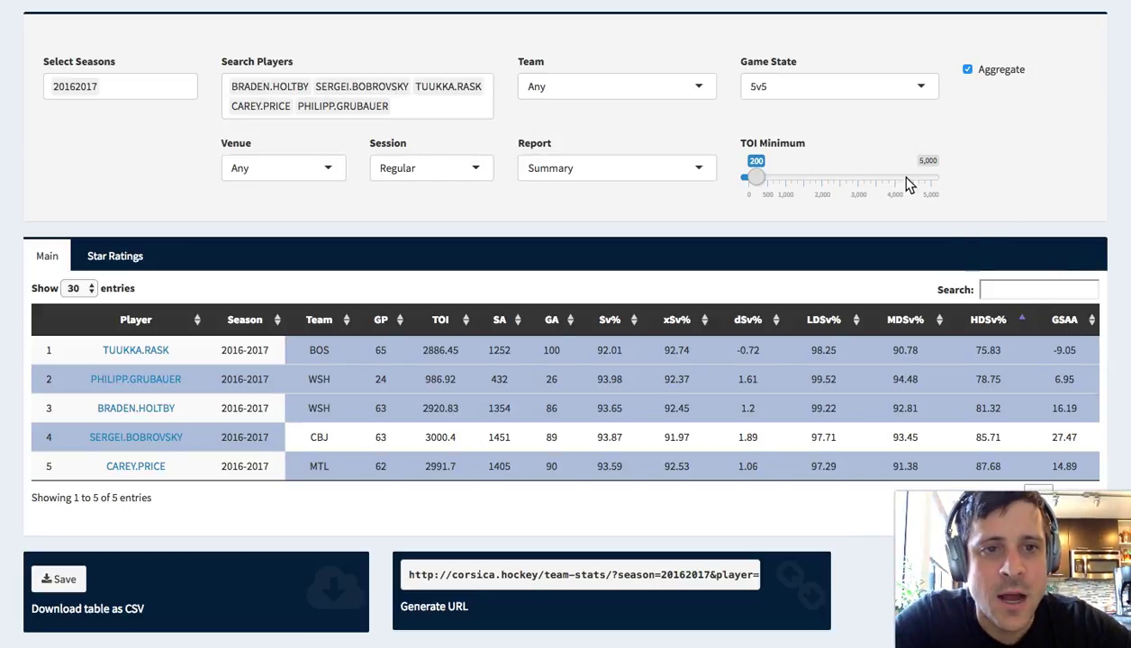
Step: Show the goalies' PK numbers and switch the game state to 4v5
left_click(791, 86)
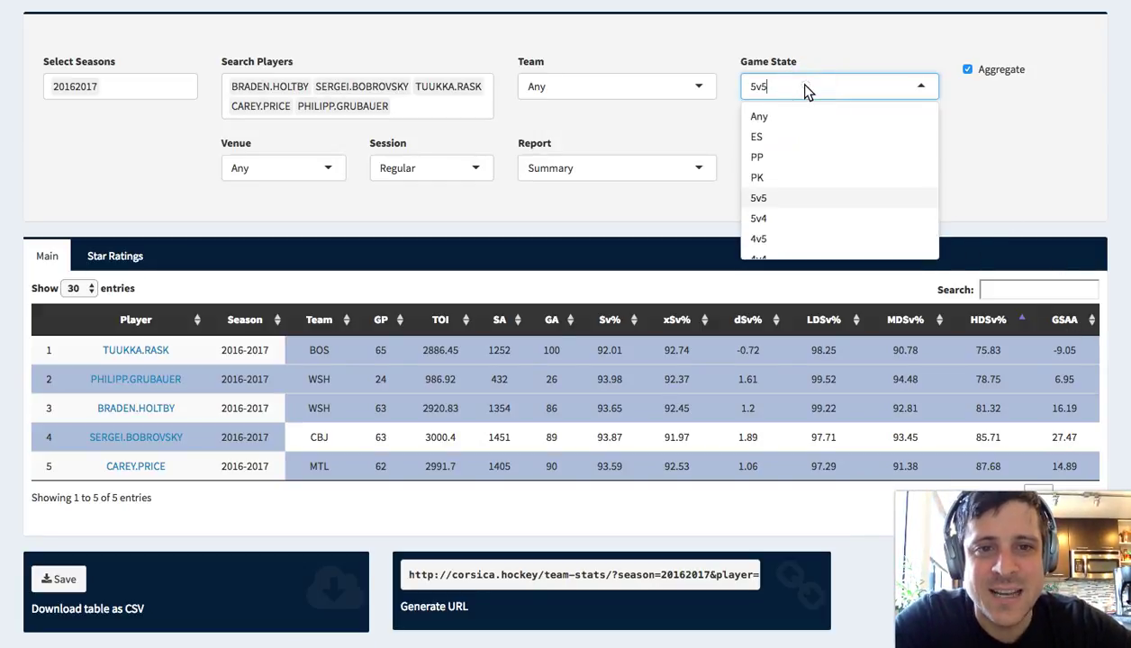
left_click(792, 184)
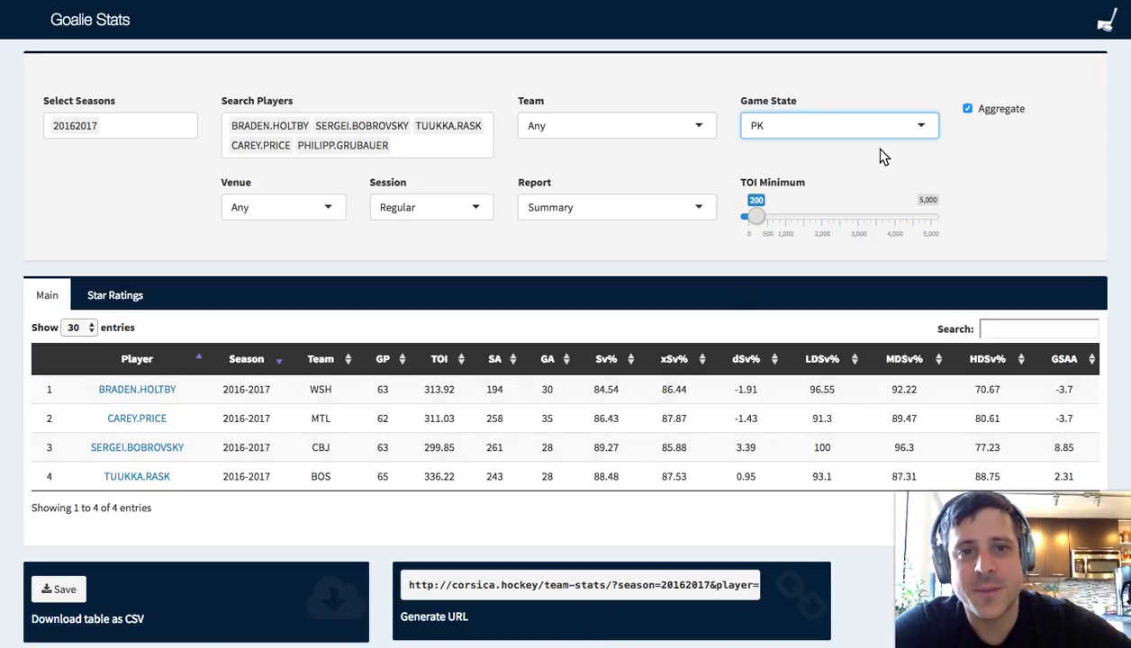
left_click(852, 126)
left_click(816, 279)
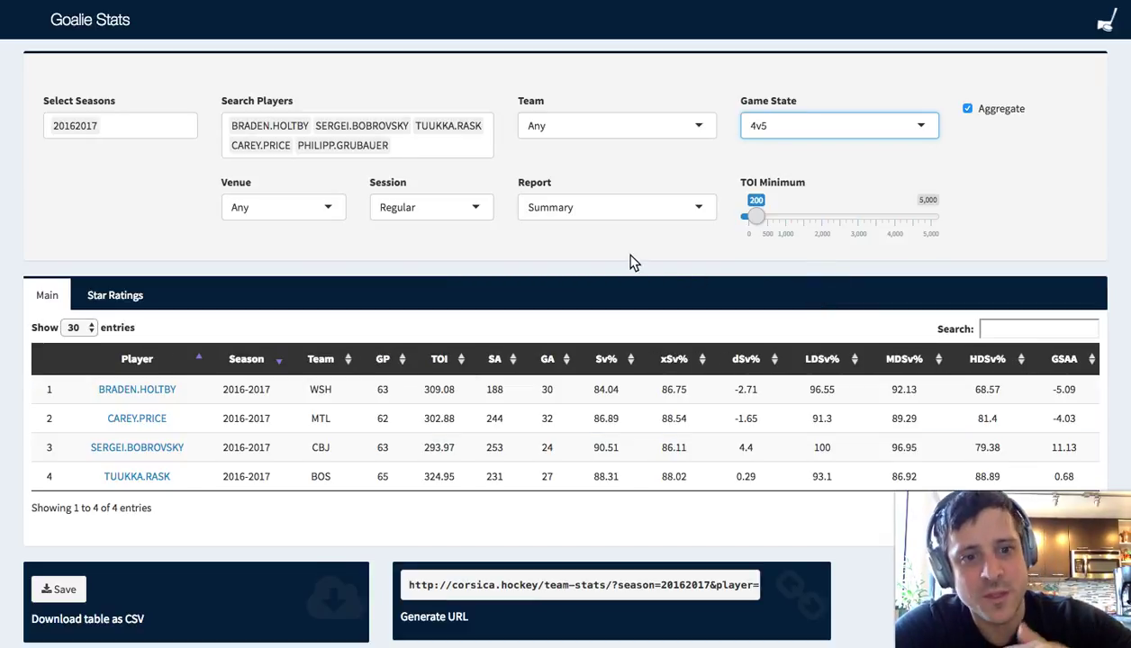
left_click(592, 263)
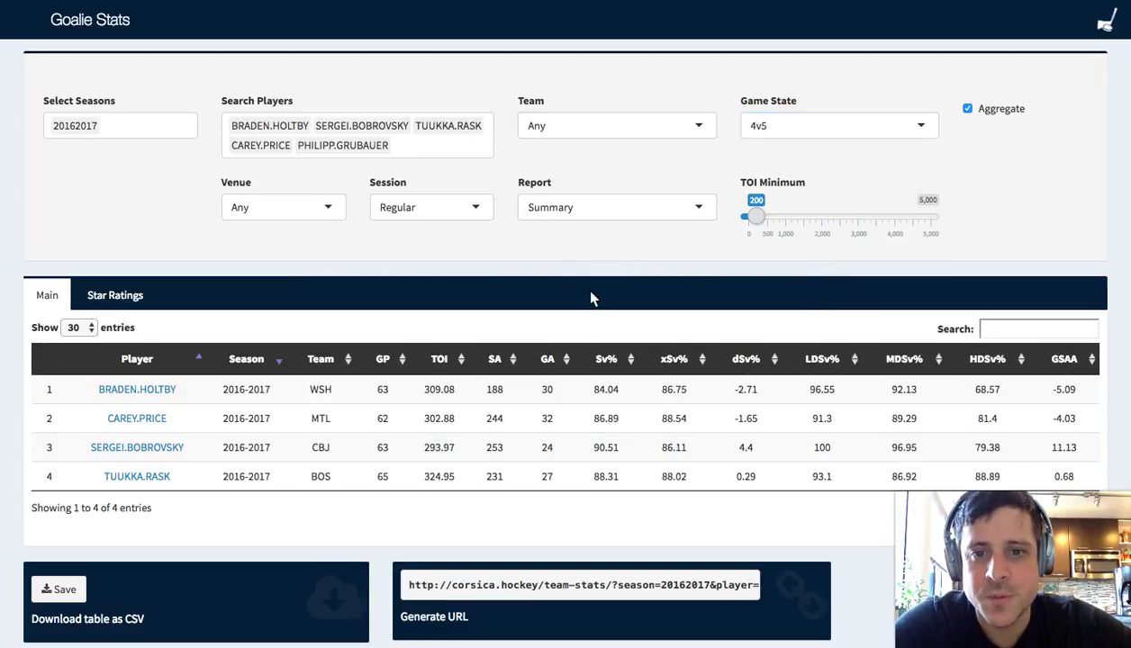
Step: Sort the 4v5 goalie table by Sv% in ascending order and highlight Braden Holtby's and Sergei Bobrovsky's rows
left_click(632, 360)
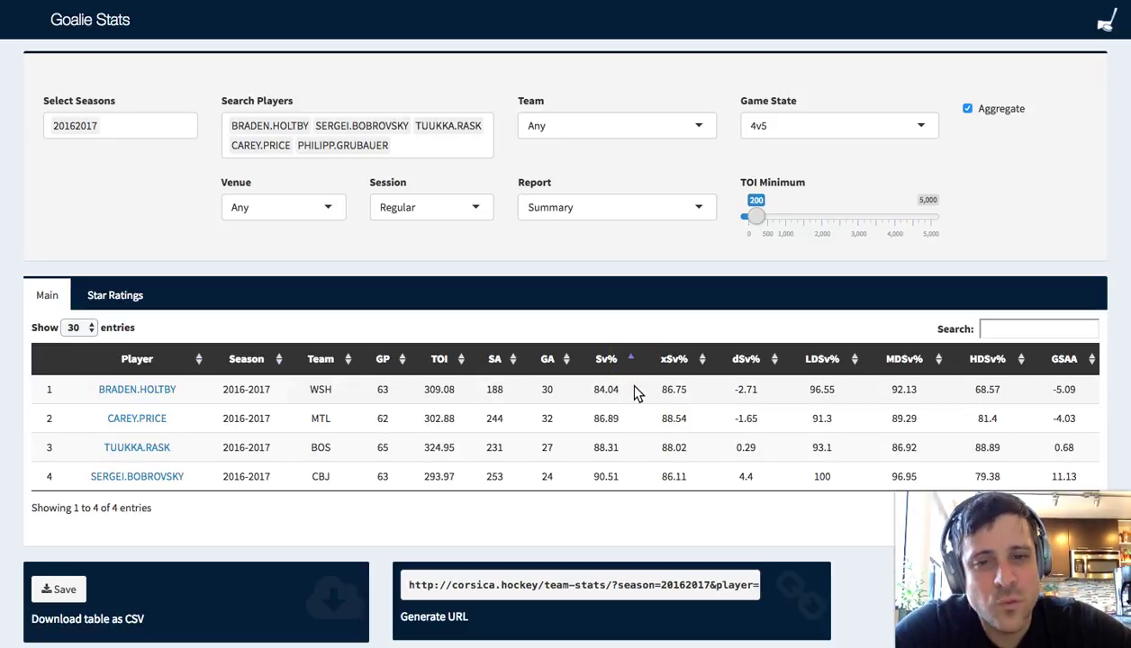
left_click(636, 394)
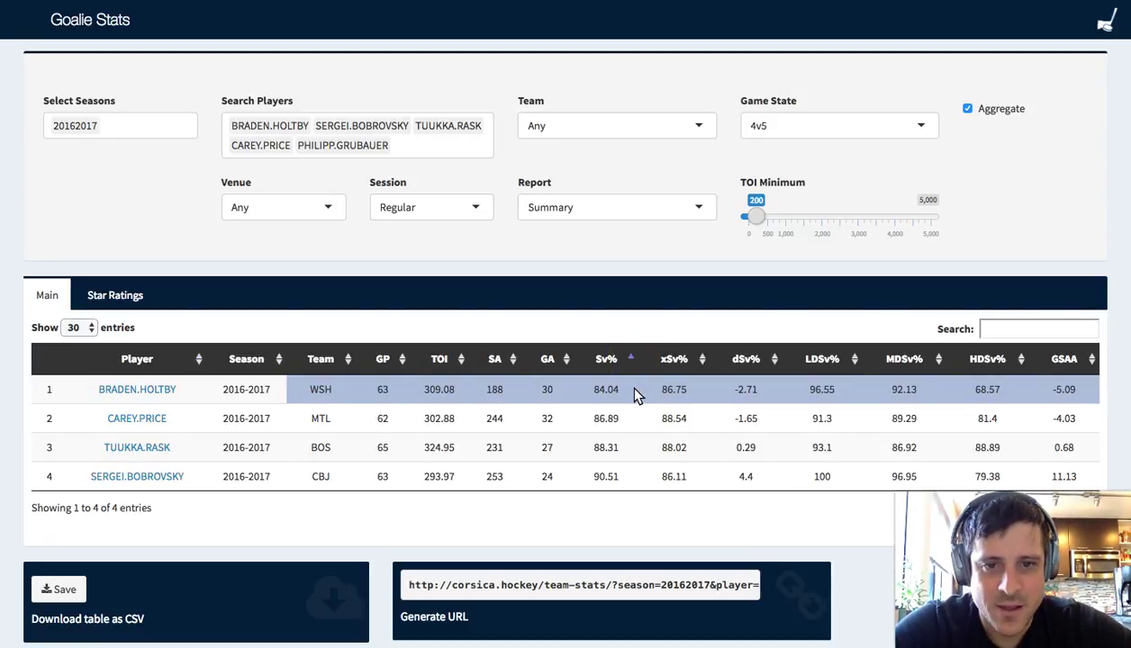
left_click(625, 485)
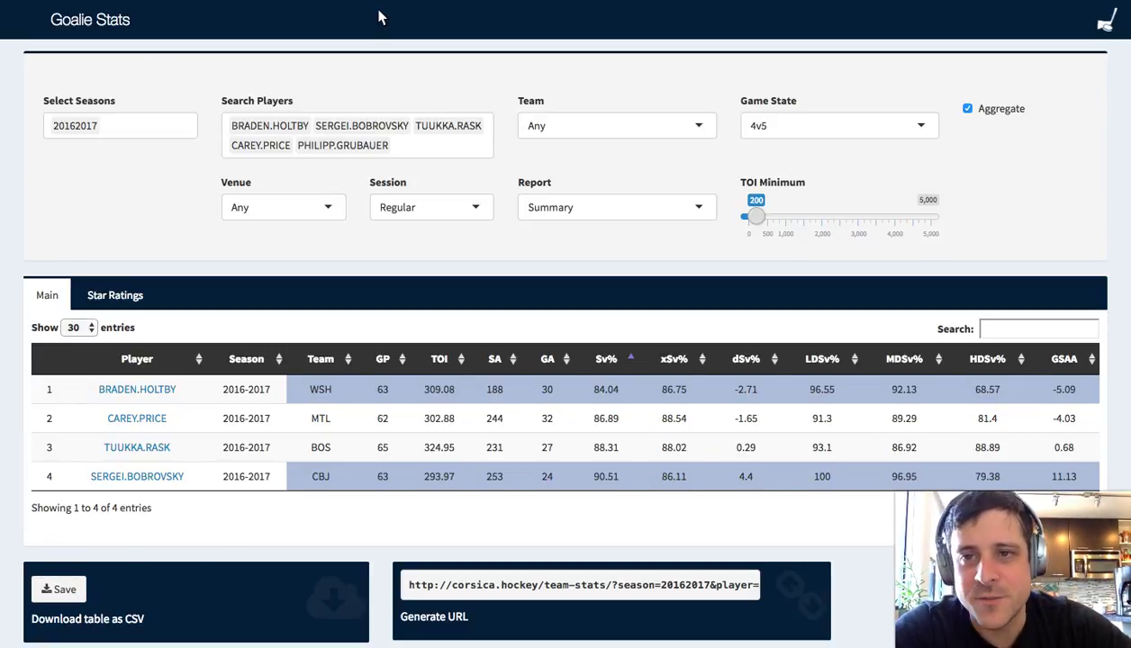
Step: Remove every goalie except Braden Holtby from the player filter
left_click(135, 124)
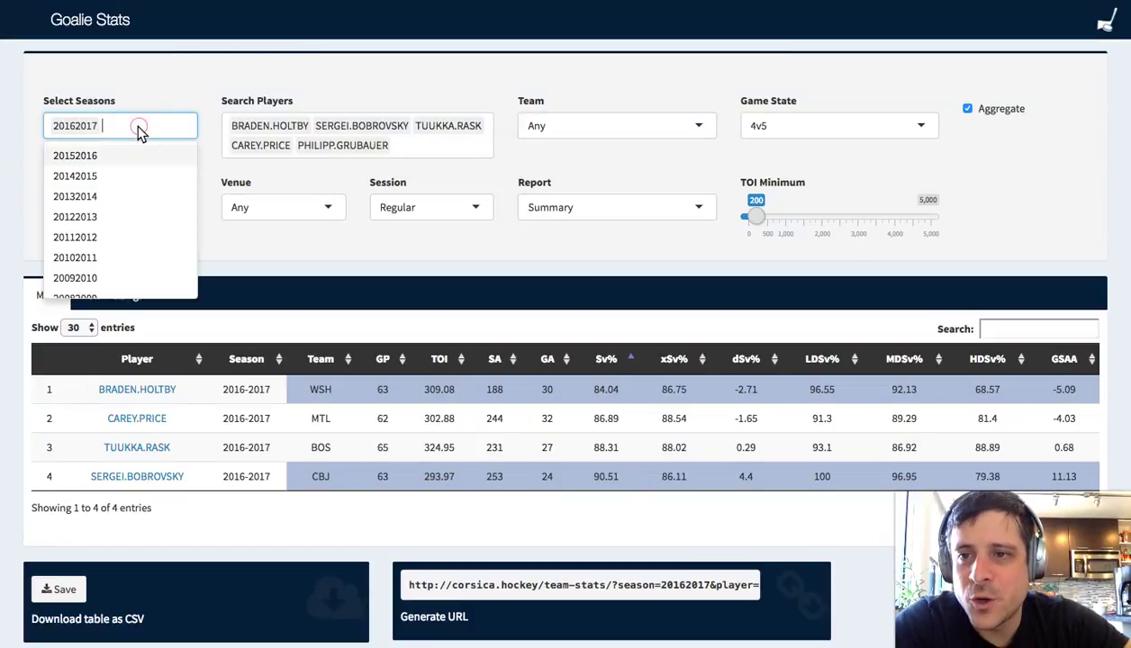
left_click(414, 137)
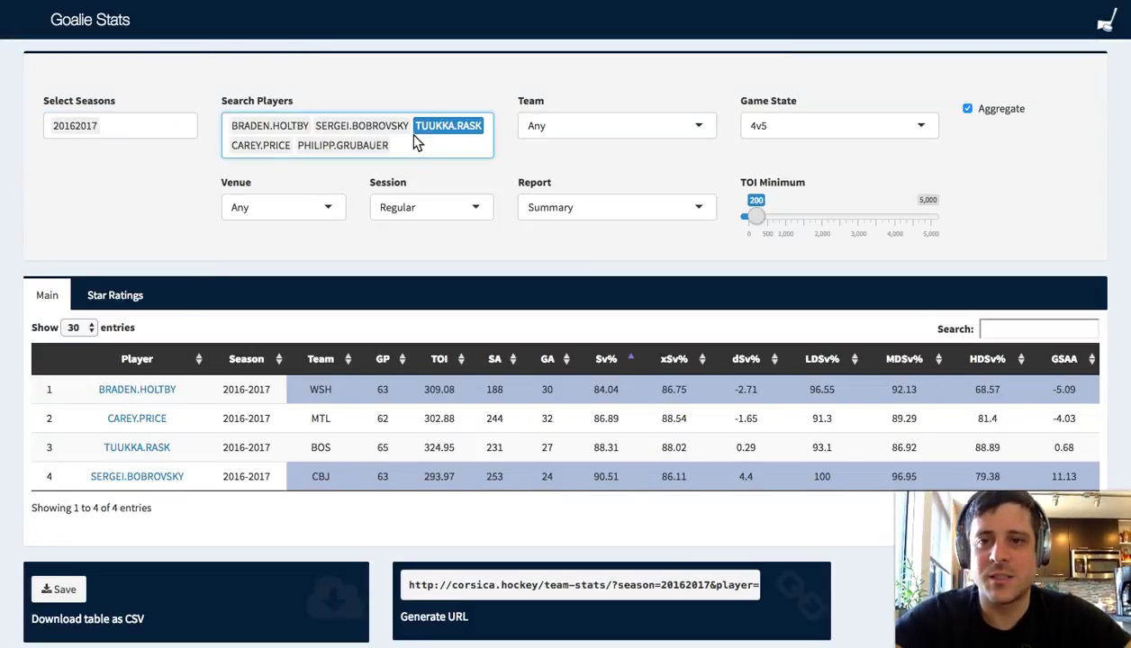
key("BackSpace")
key("BackSpace")
key("BackSpace")
key("BackSpace")
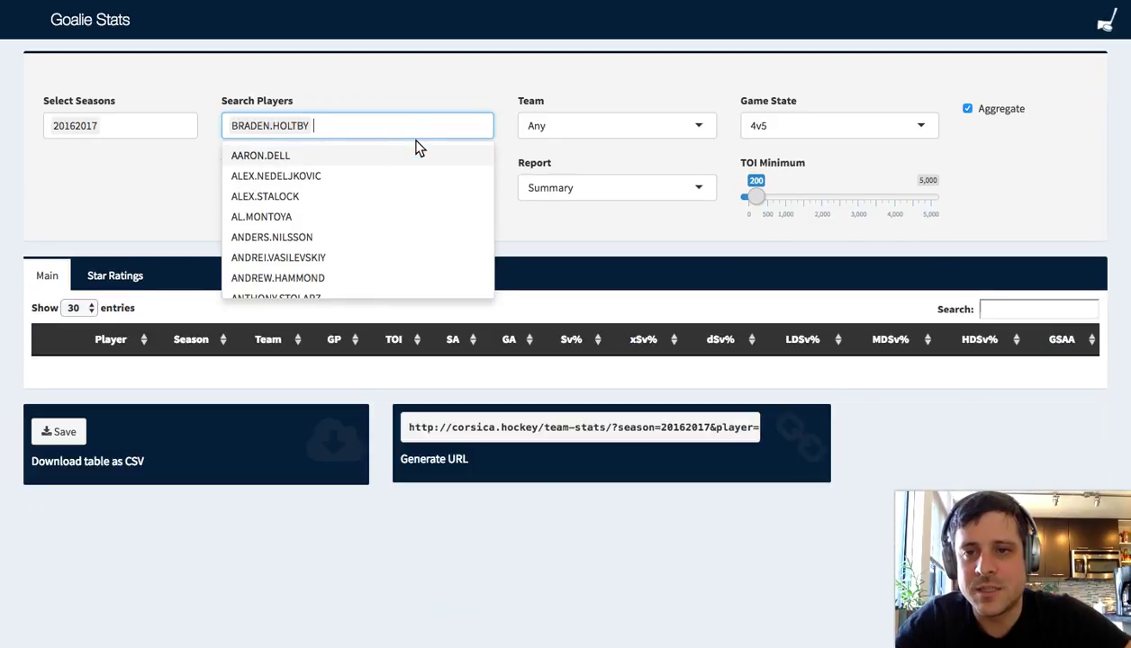
left_click(422, 85)
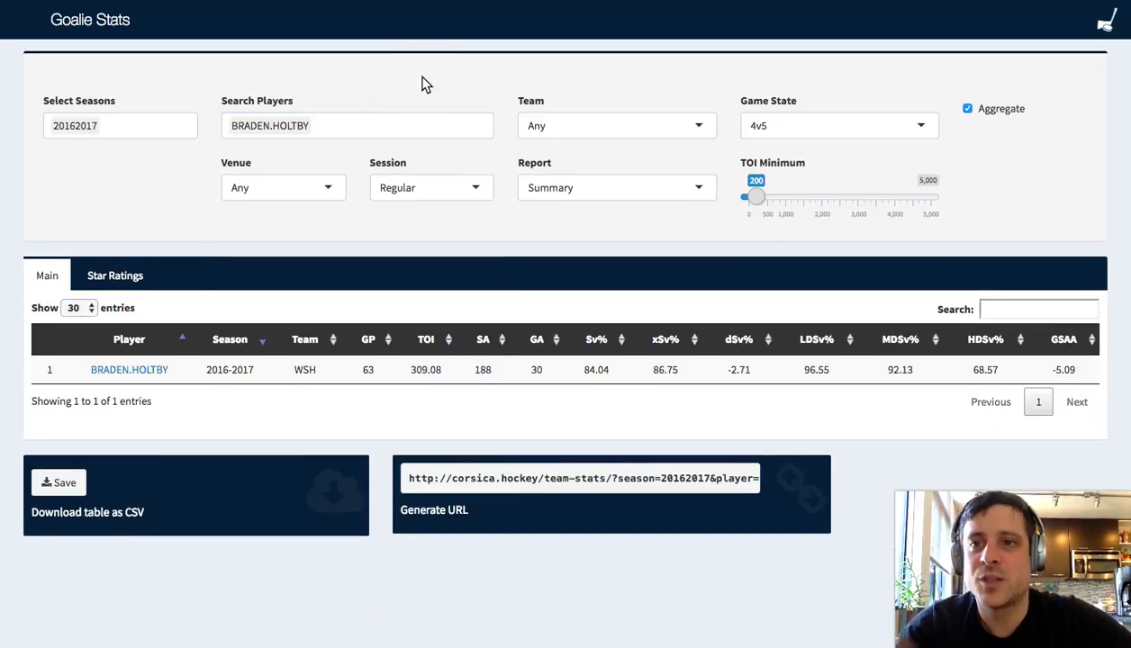
Step: Add all seasons from 20152016 back to 20072008 to the season filter
left_click(154, 132)
left_click(139, 154)
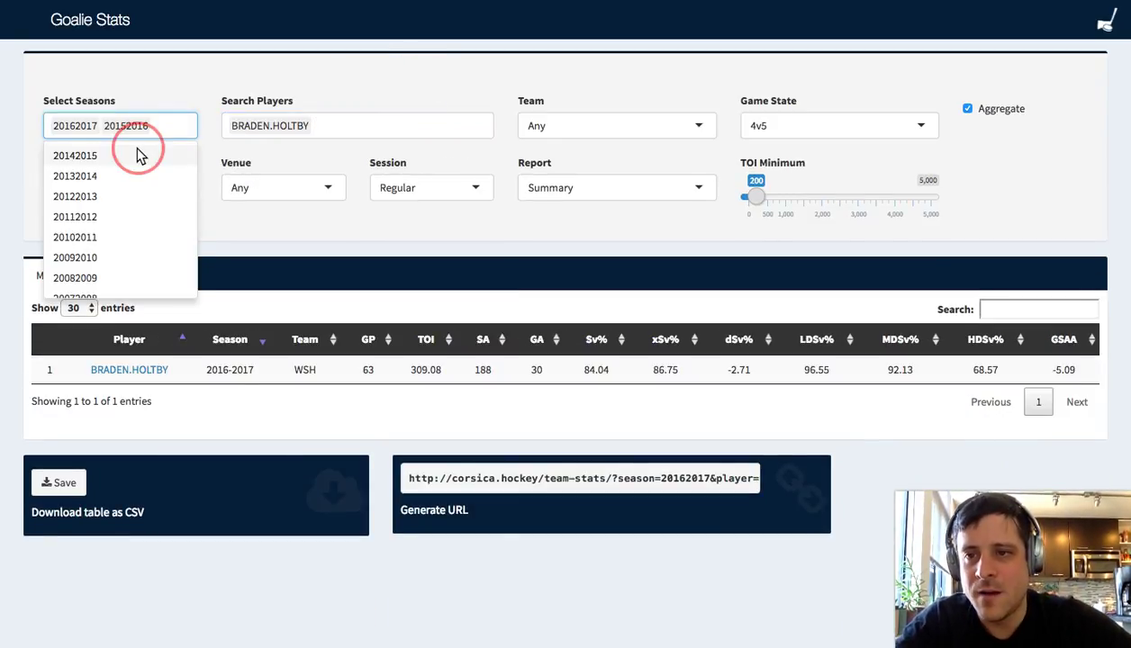
left_click(138, 154)
left_click(128, 175)
left_click(127, 175)
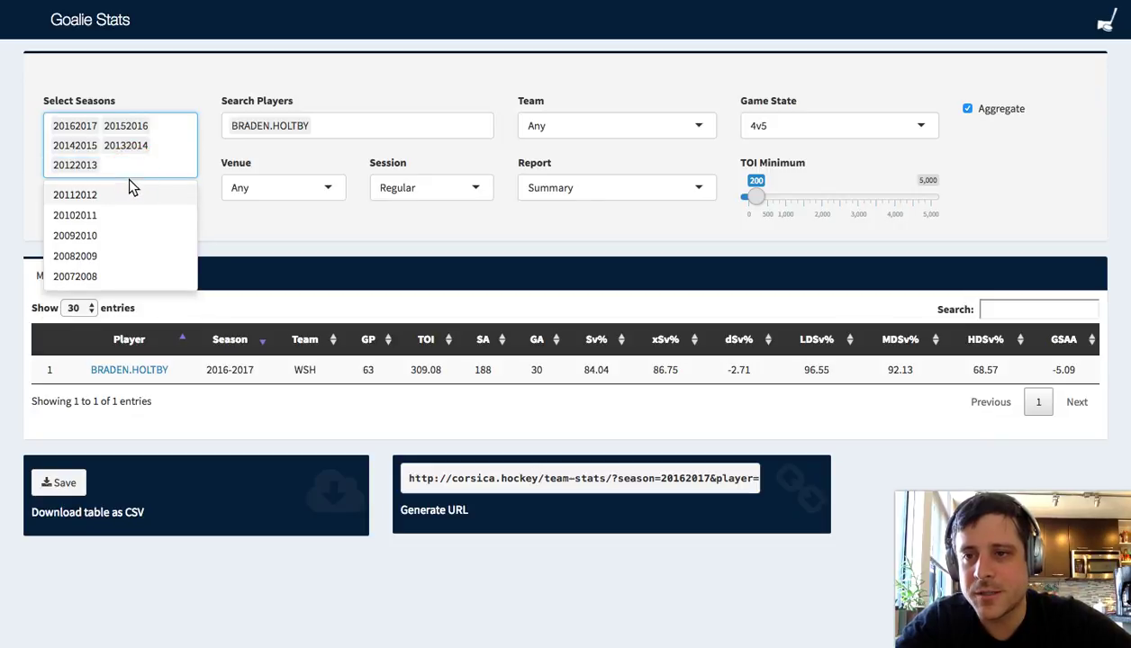
left_click(124, 194)
left_click(125, 204)
left_click(125, 209)
left_click(124, 223)
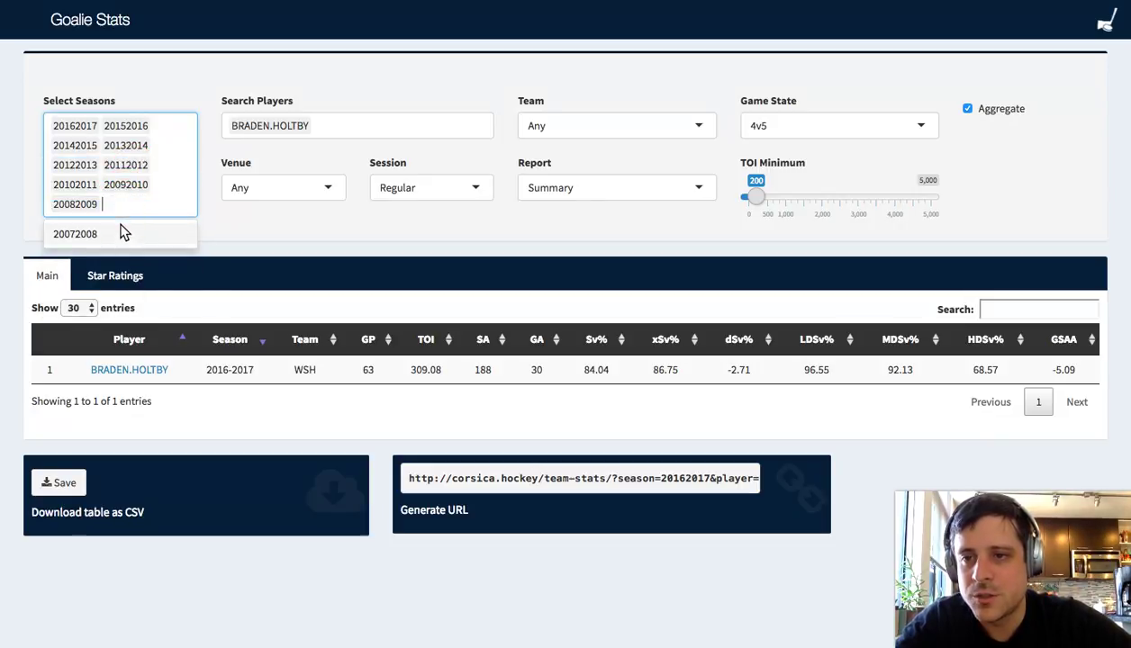
left_click(124, 234)
Step: Set the game state to 5v5 and turn off aggregation so each season is listed separately
left_click(813, 121)
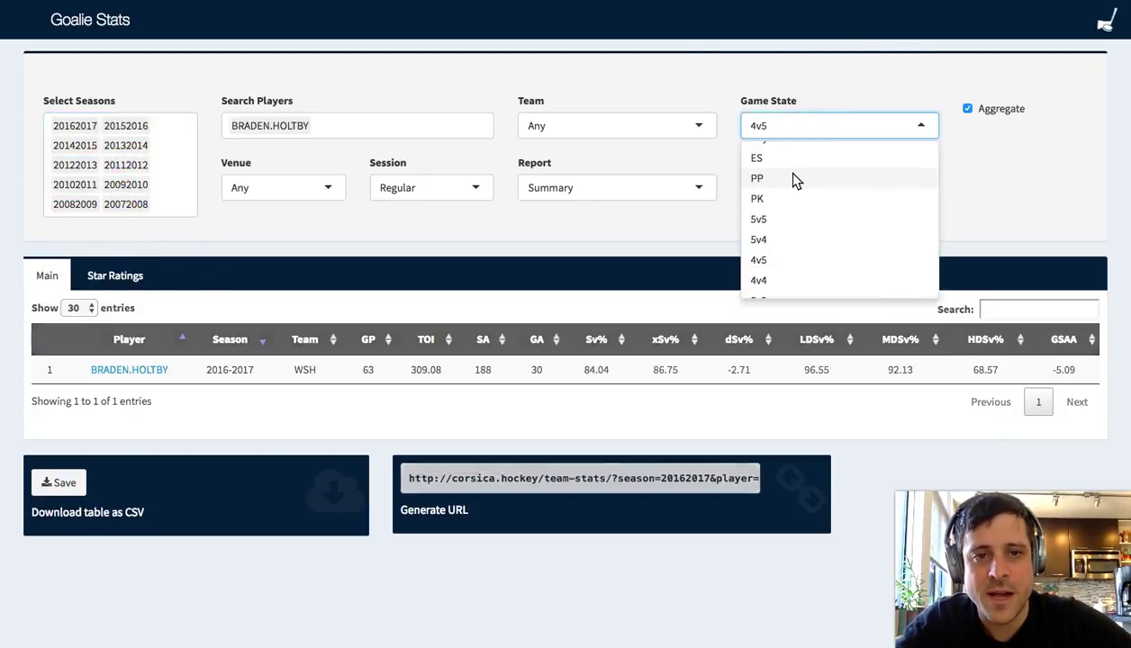
left_click(784, 219)
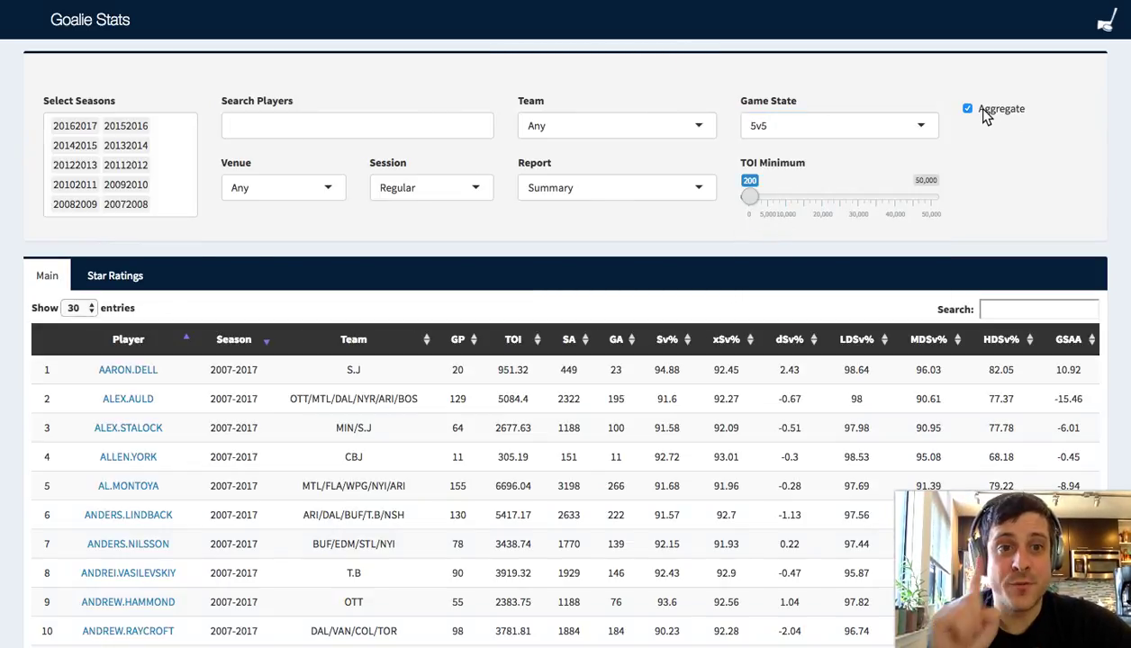
left_click(968, 108)
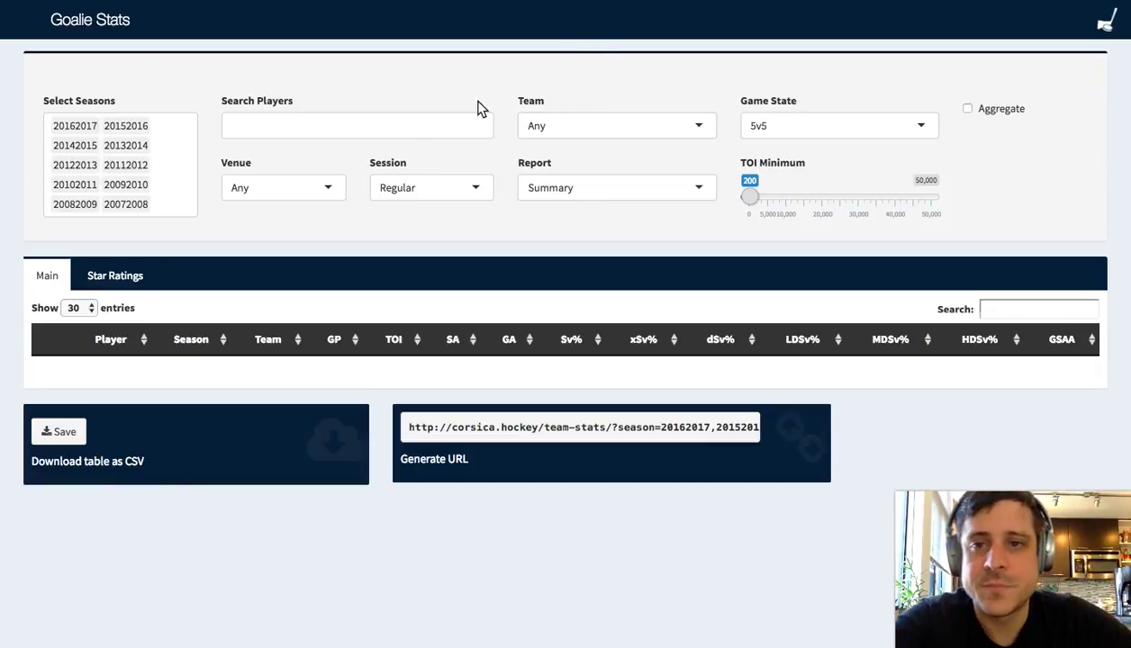
Step: Filter the table to Braden Holtby and sort his seasons by Sv% in descending order
left_click(400, 133)
type("holtby")
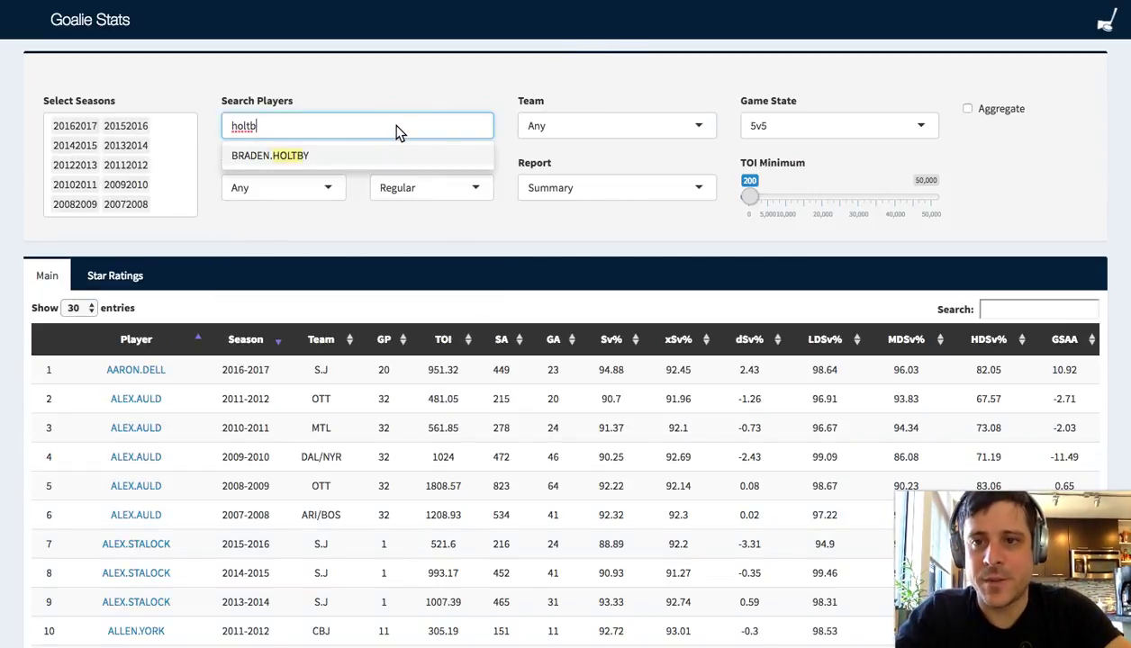
left_click(323, 169)
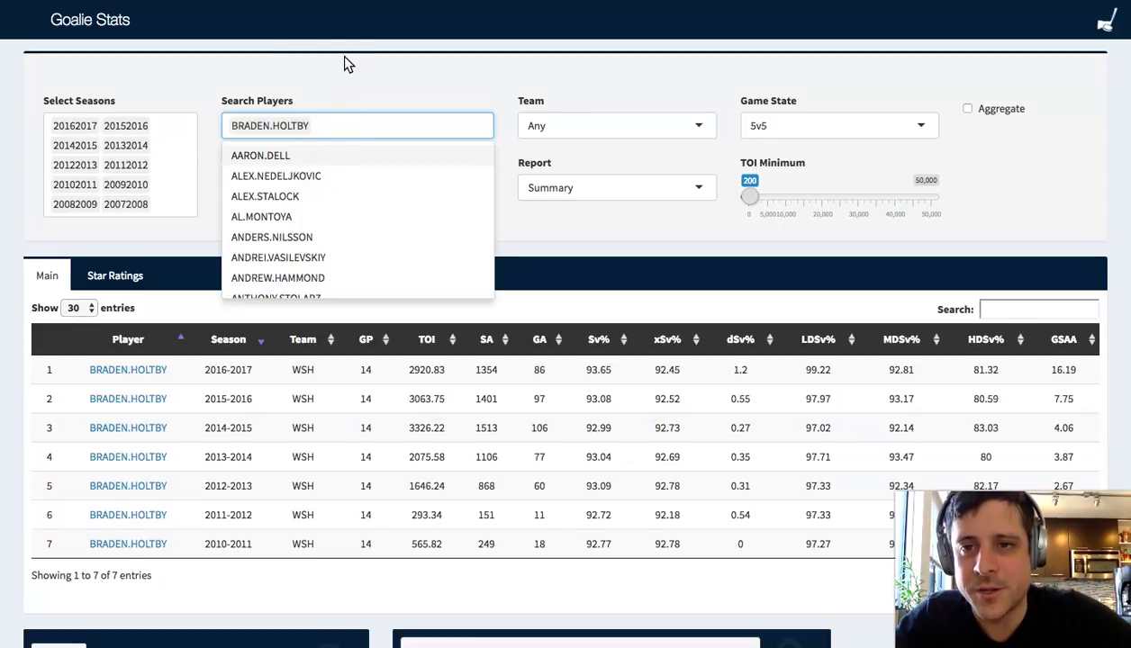
left_click(338, 55)
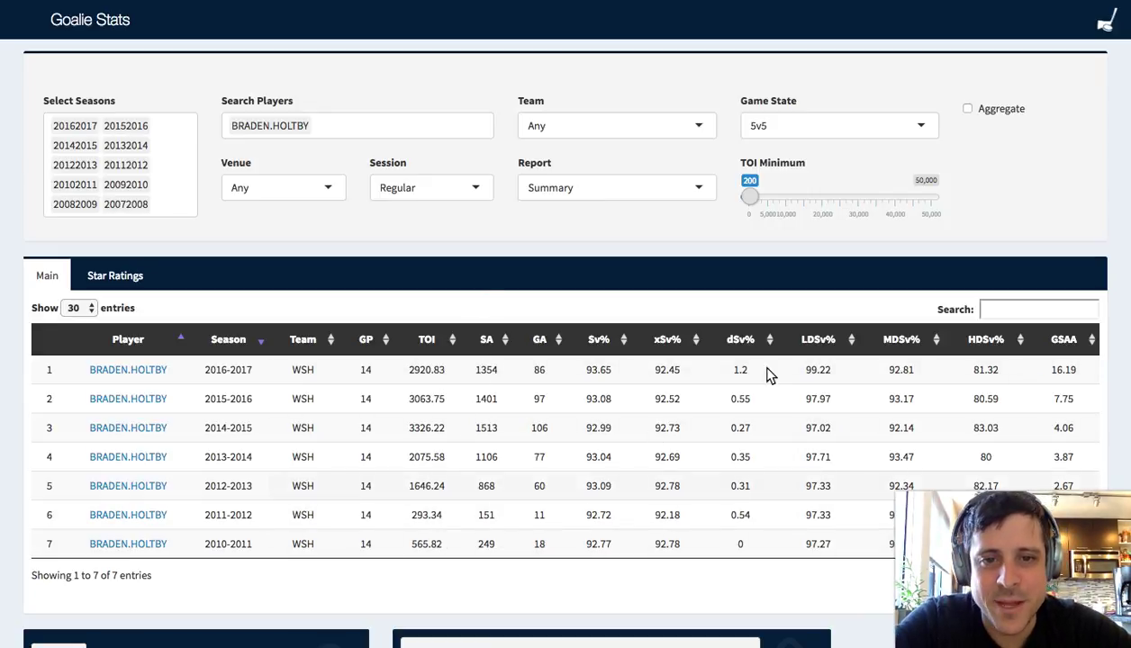
left_click(624, 340)
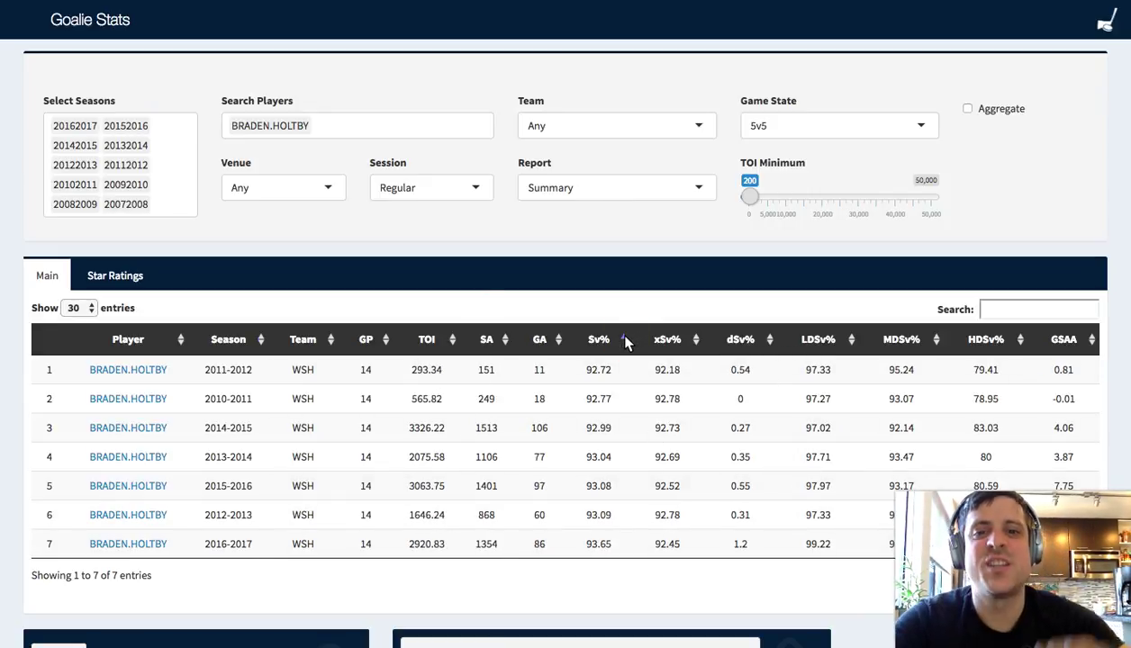
left_click(624, 339)
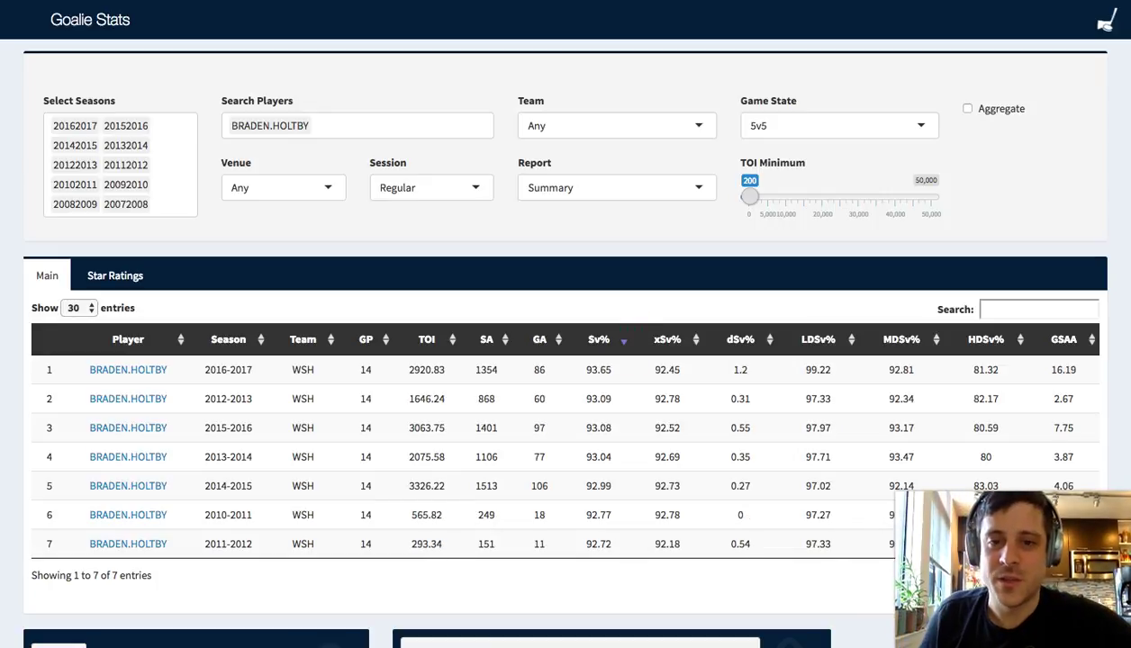
Step: Order Braden Holtby's seasons from earliest to latest, and switch the game state to 4v5
left_click(261, 339)
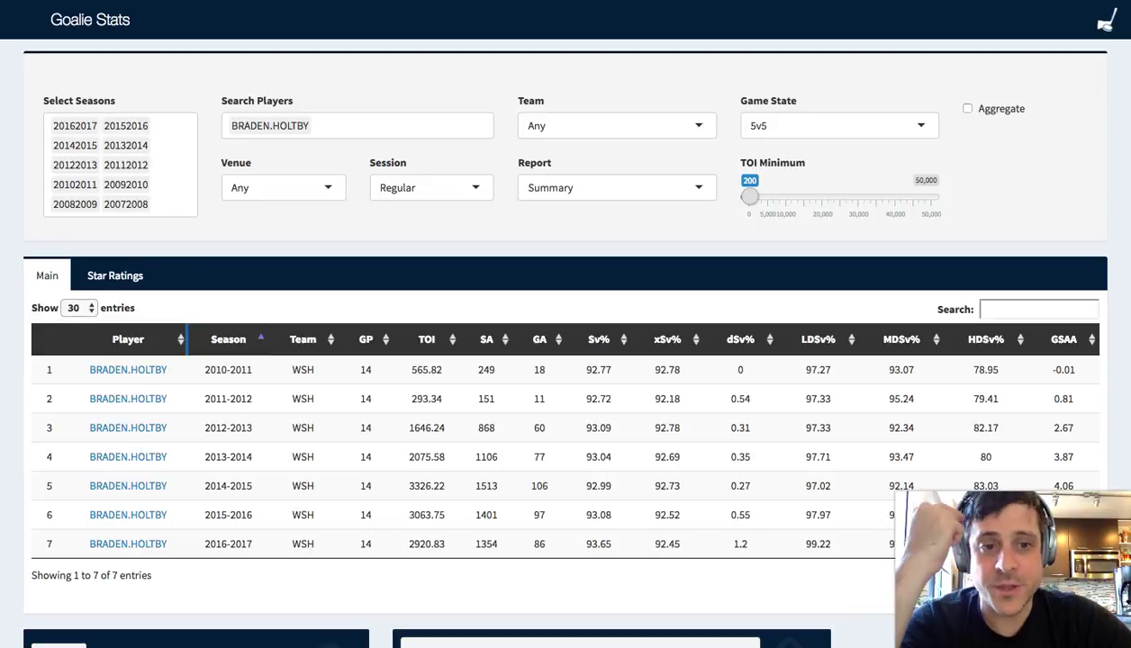
left_click(789, 133)
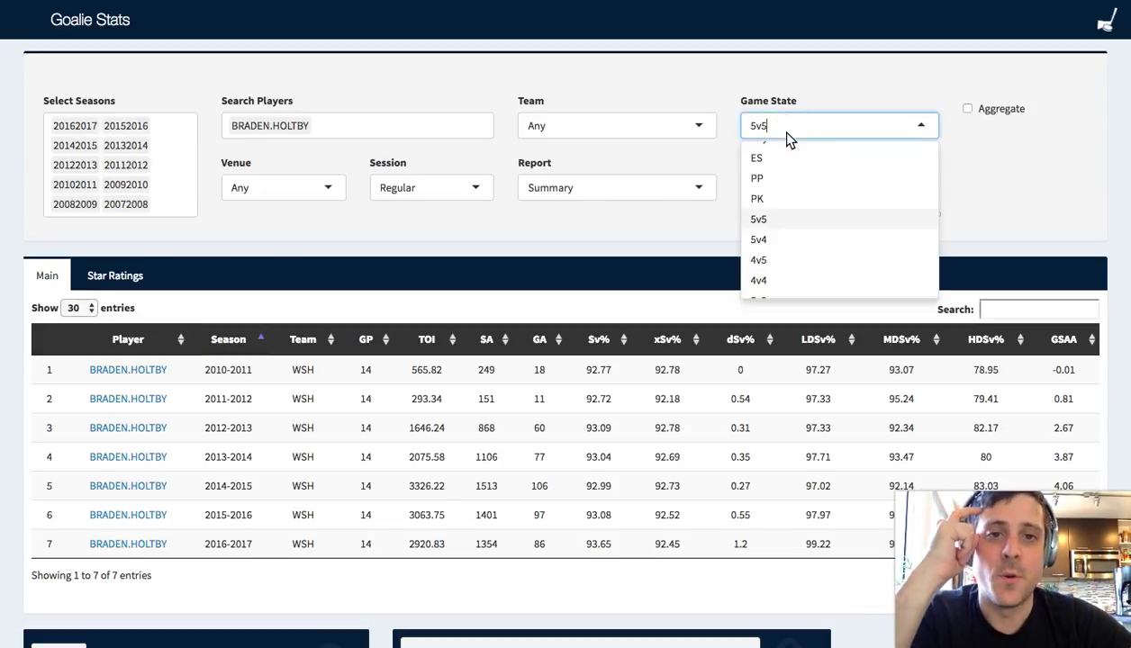
left_click(767, 259)
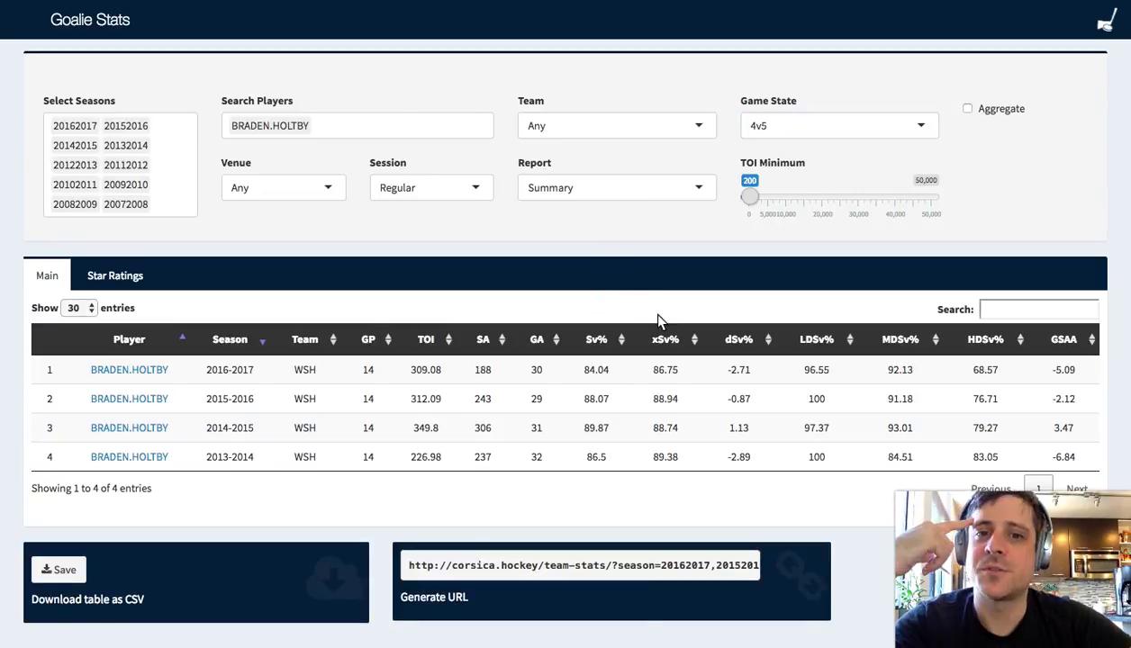
Step: Highlight Holtby's 2015-2016 and 2014-2015 rows, and lower the TOI minimum to 0
left_click(619, 408)
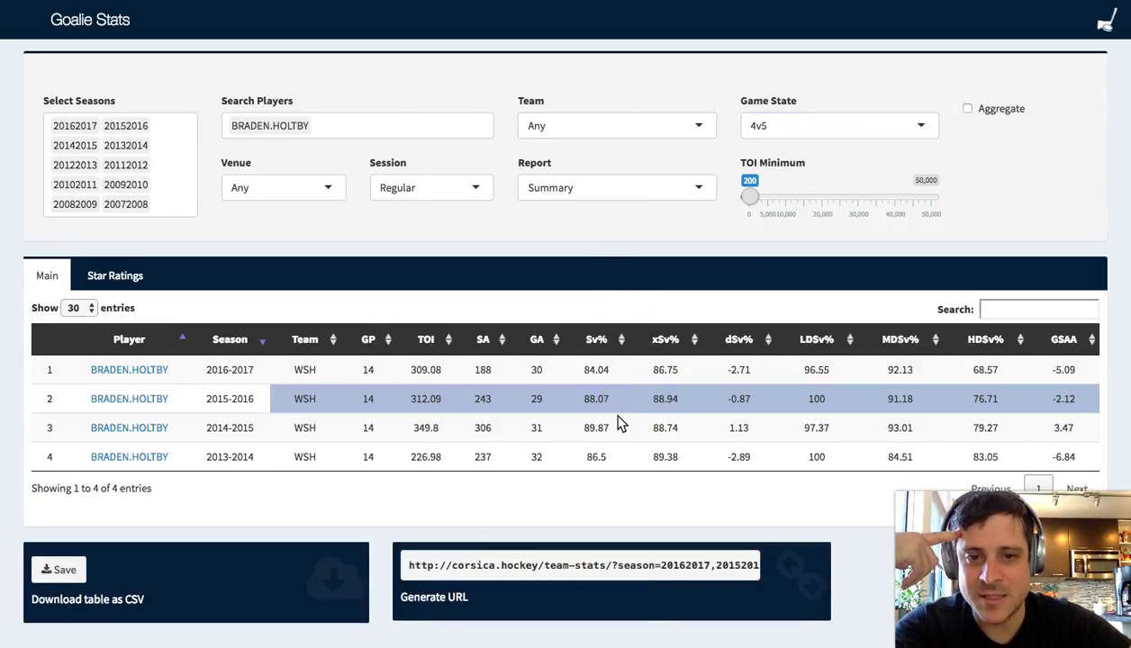
left_click(620, 423)
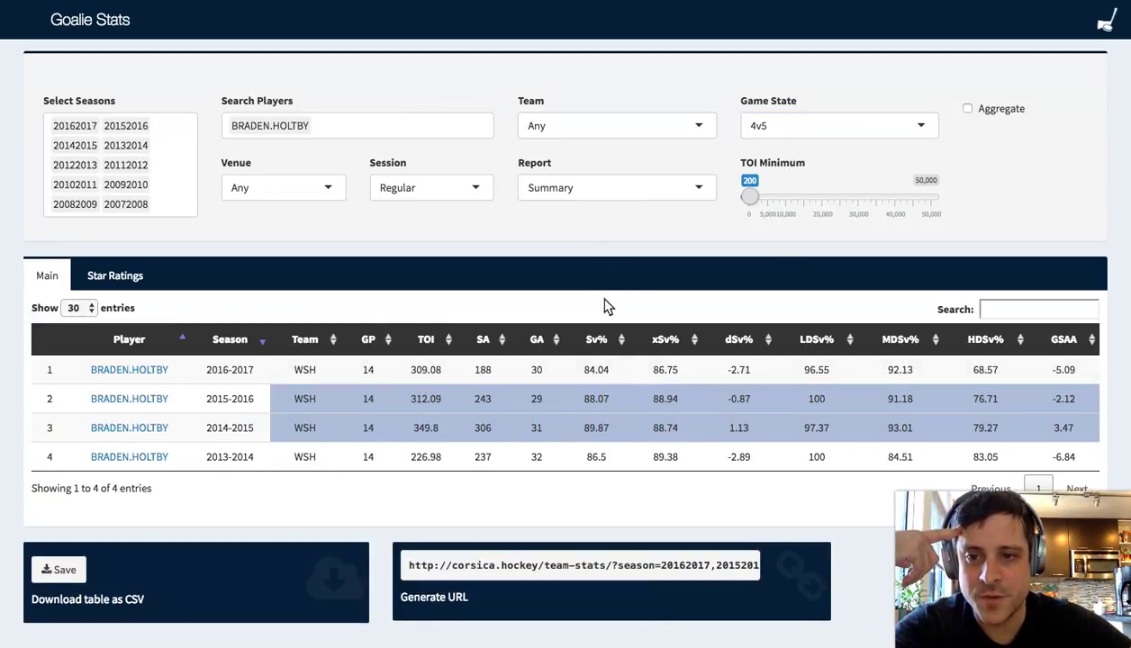
left_click(752, 200)
left_click_drag(755, 203, 689, 202)
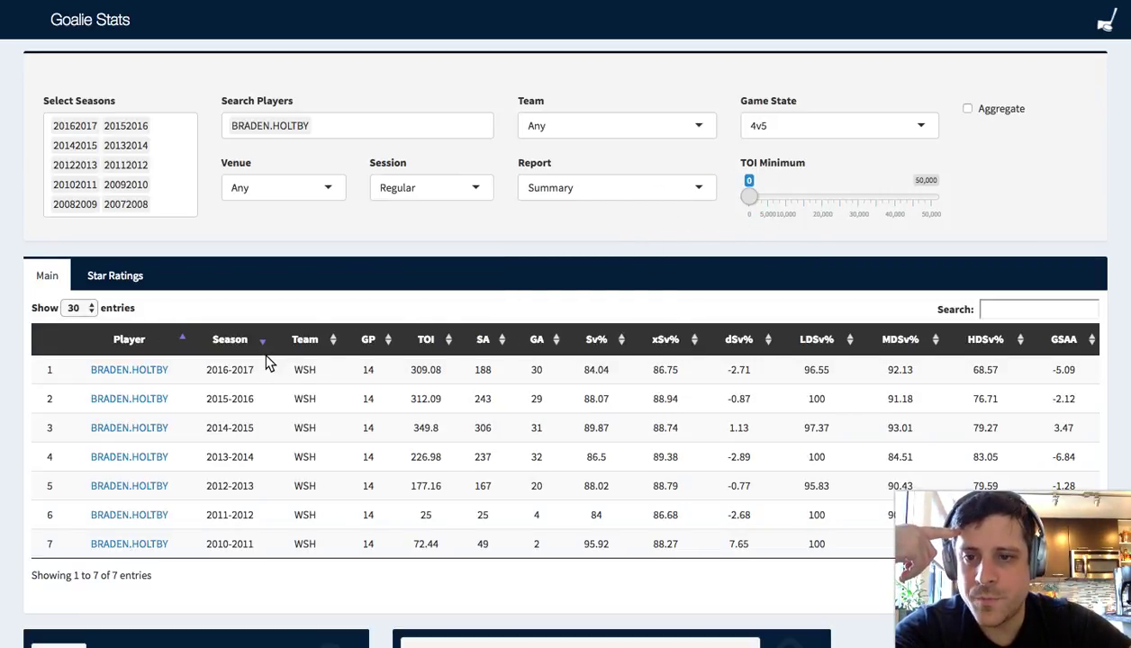
Step: Compare Holtby's 4v5 Sv% by highlighting the 2012-2013, 2014-2015, 2015-2016, 2010-2011 and 2016-2017 rows
left_click(625, 486)
left_click(626, 429)
left_click(622, 400)
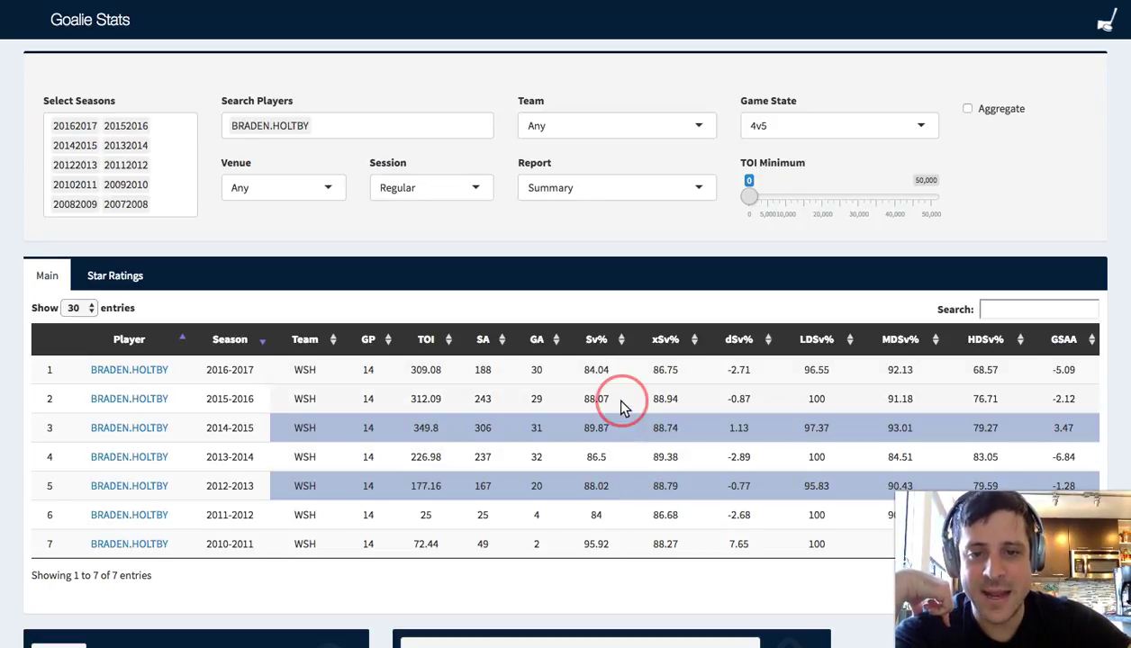
left_click(621, 546)
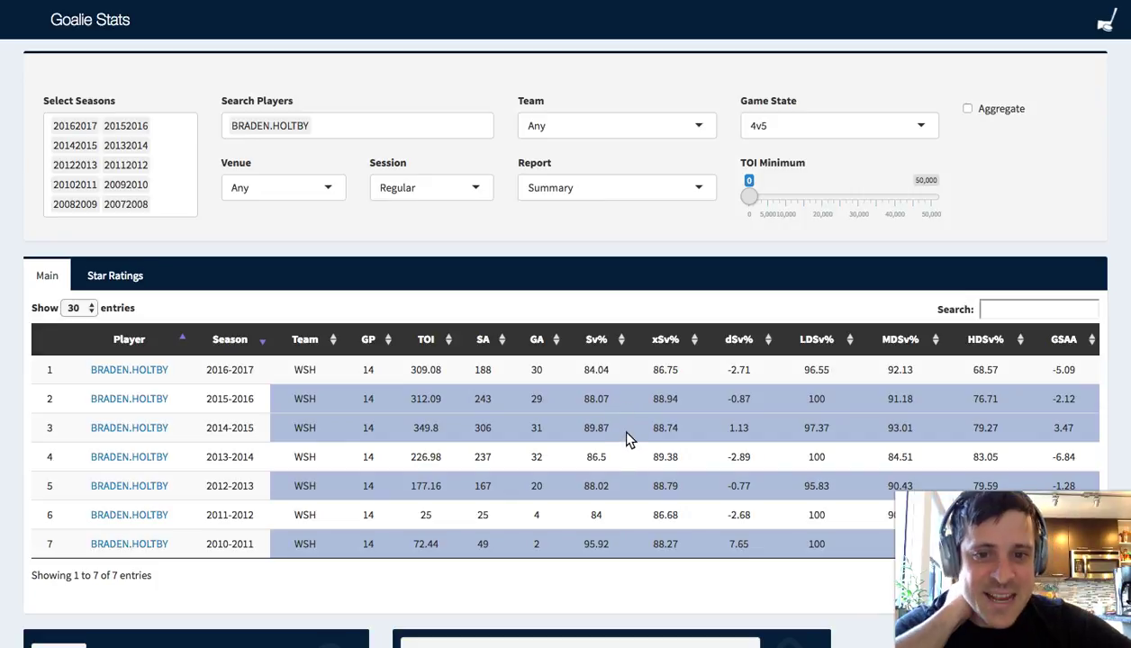
left_click(630, 371)
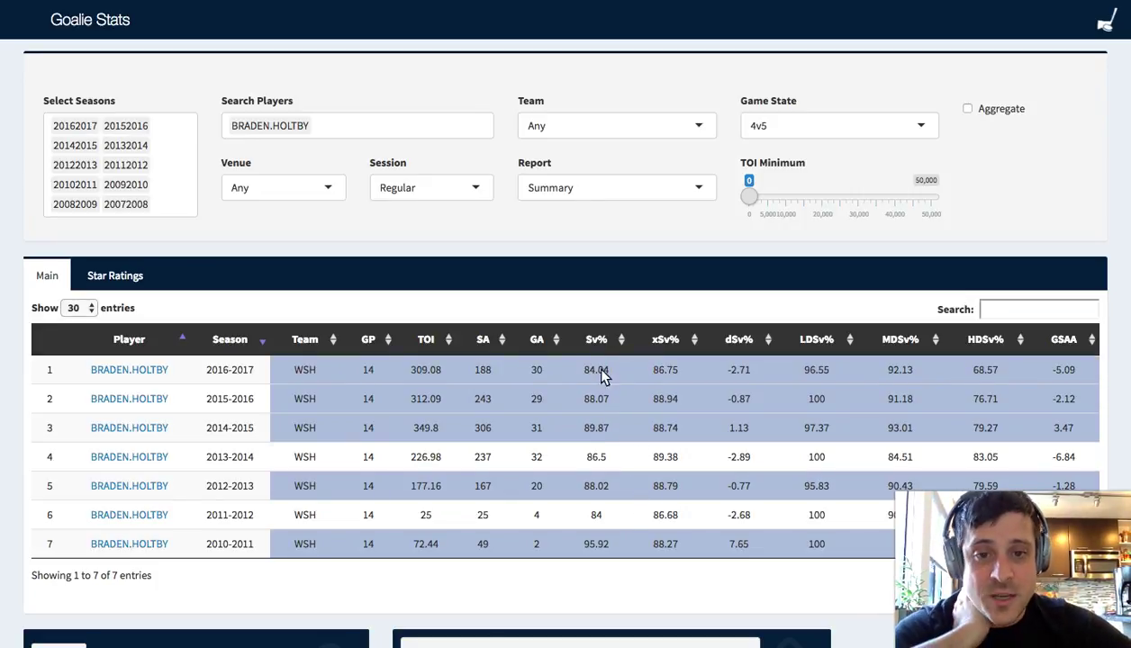
left_click_drag(581, 367, 628, 376)
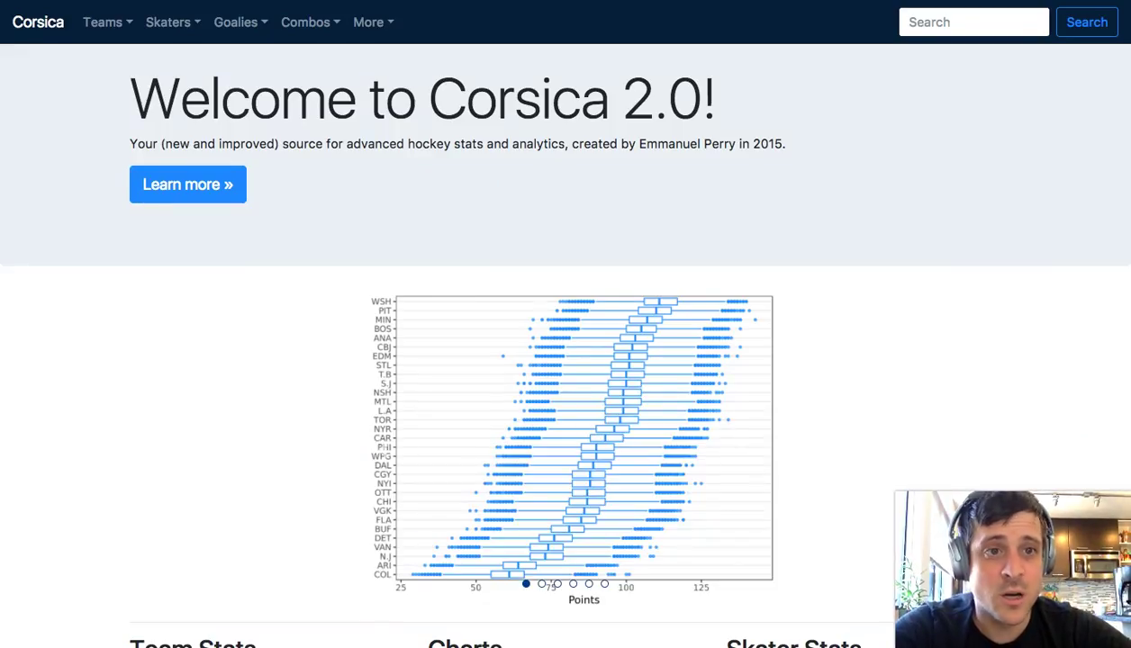
Step: Open the Line Stats page among Corsica's player combination reports
left_click(300, 20)
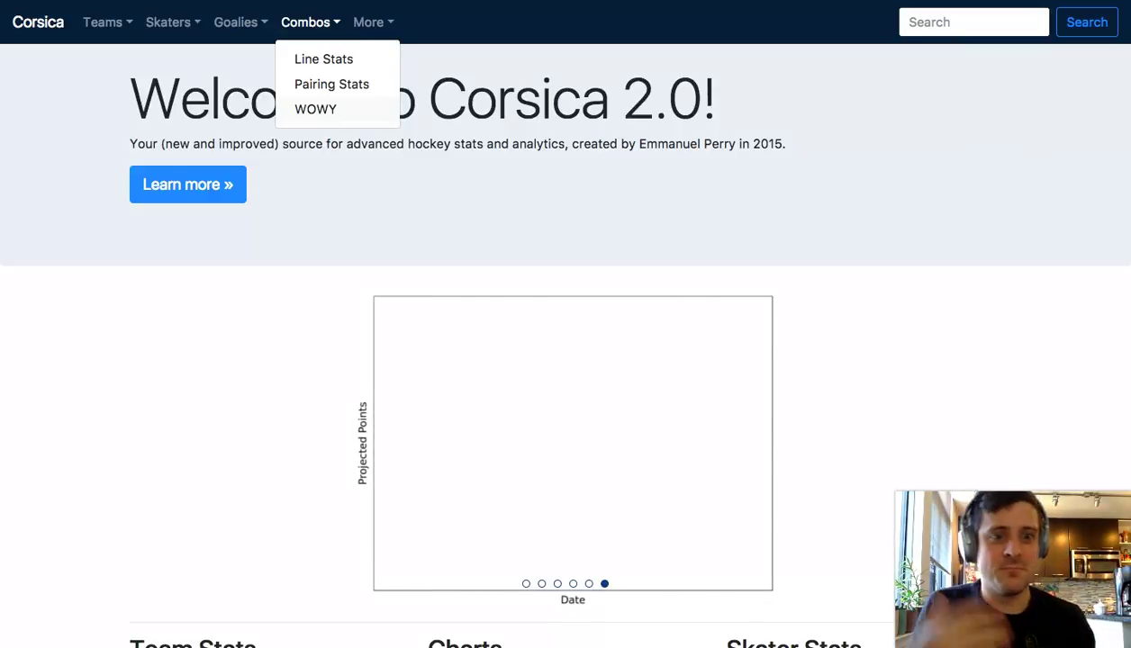
left_click(316, 108)
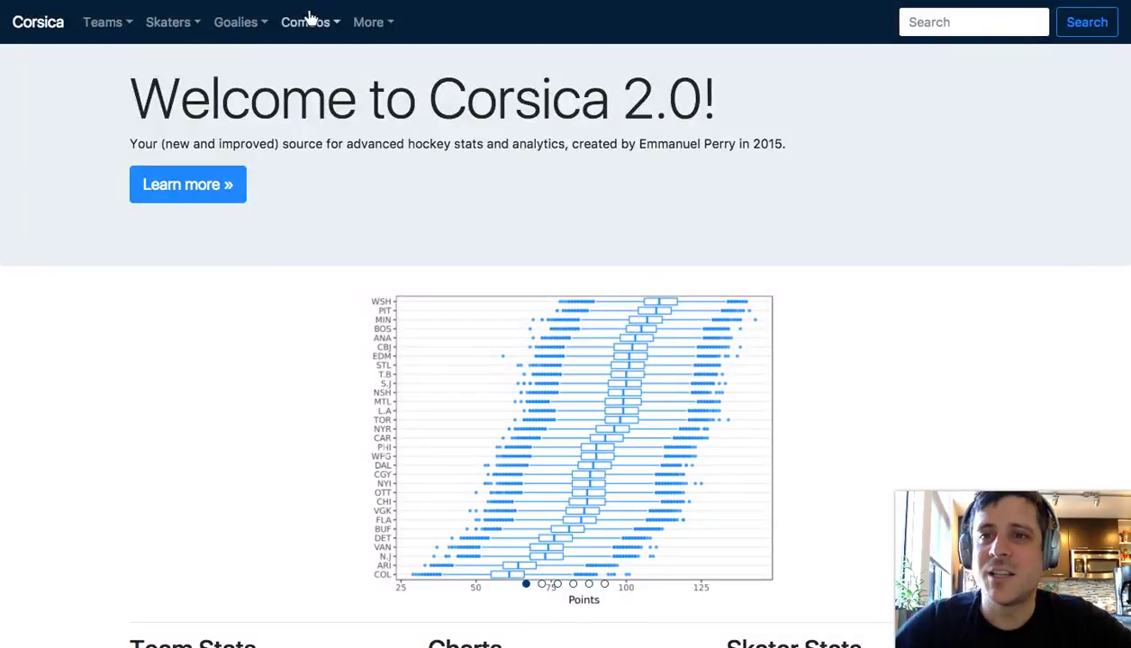
left_click(257, 20)
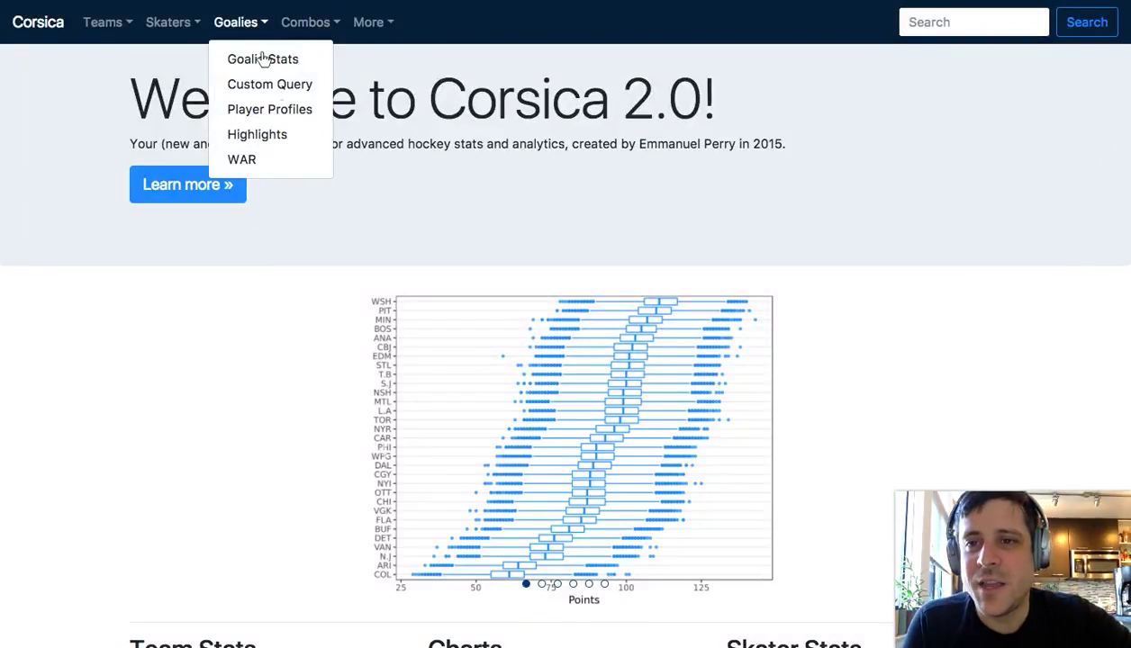
left_click(302, 25)
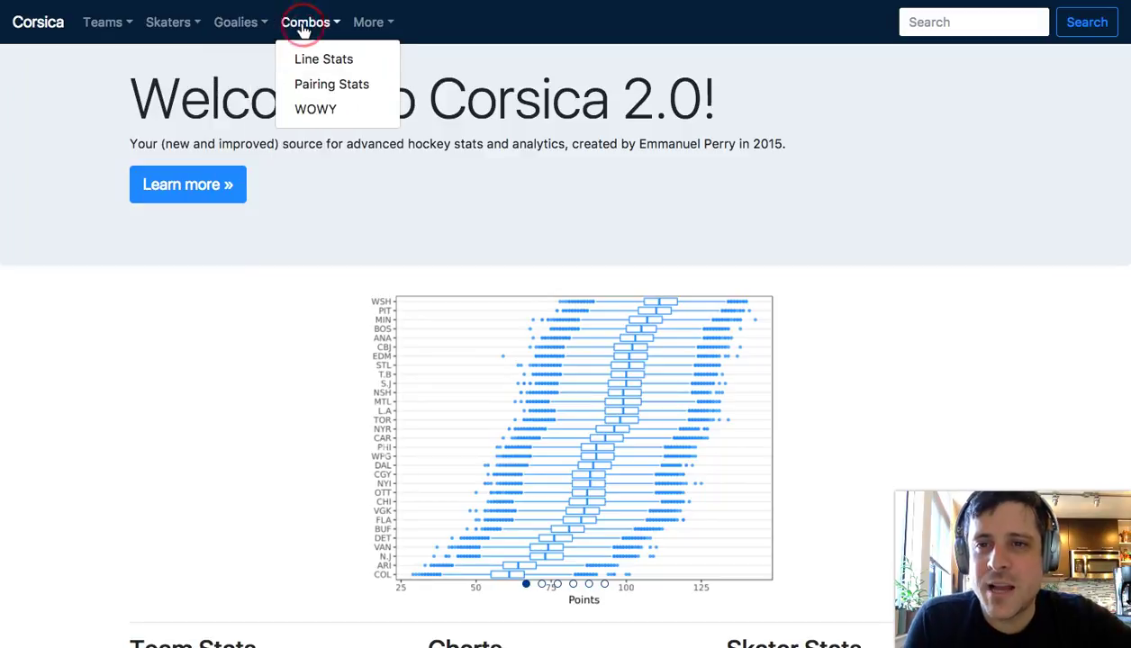
left_click(354, 85)
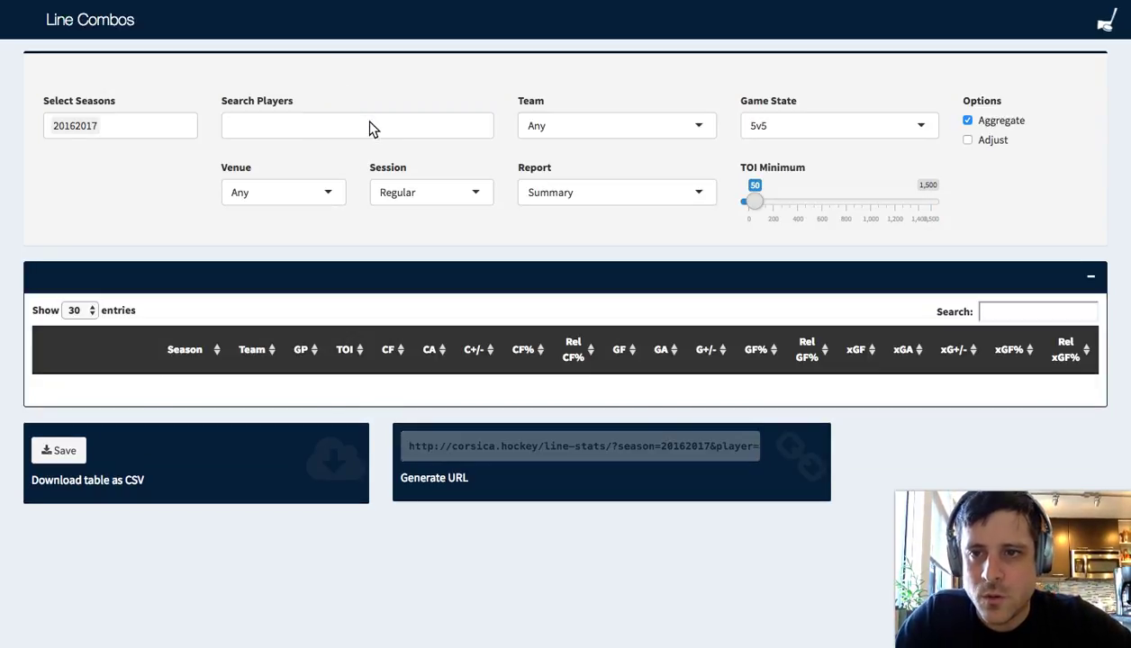
Step: Filter the line combinations to the team WSH
left_click(371, 126)
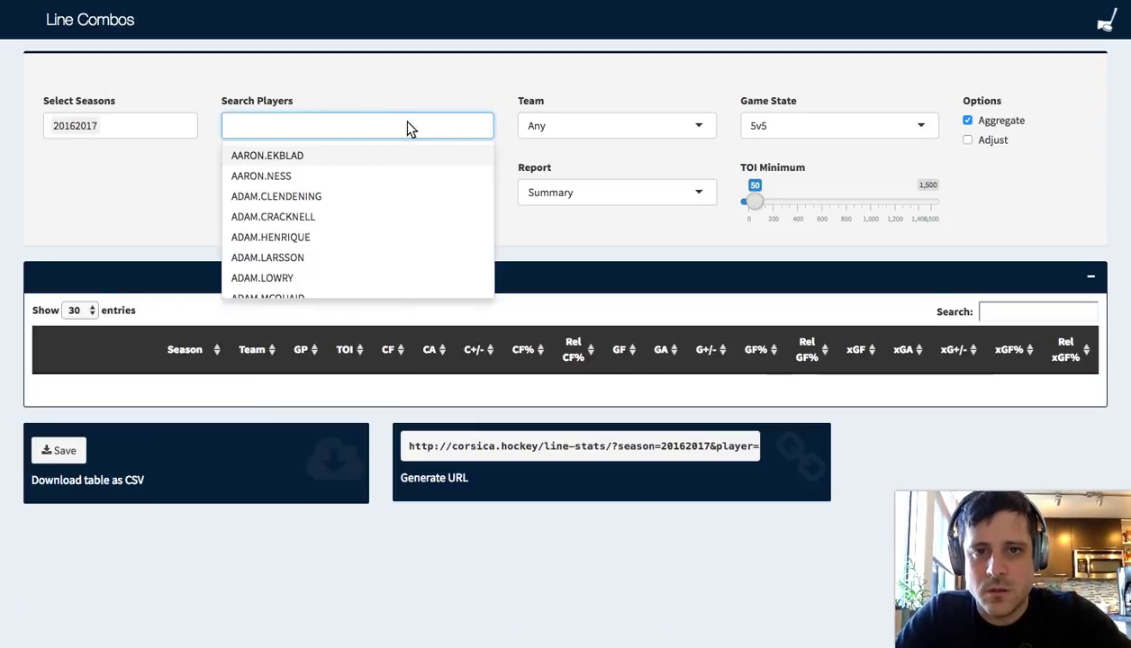
left_click(576, 127)
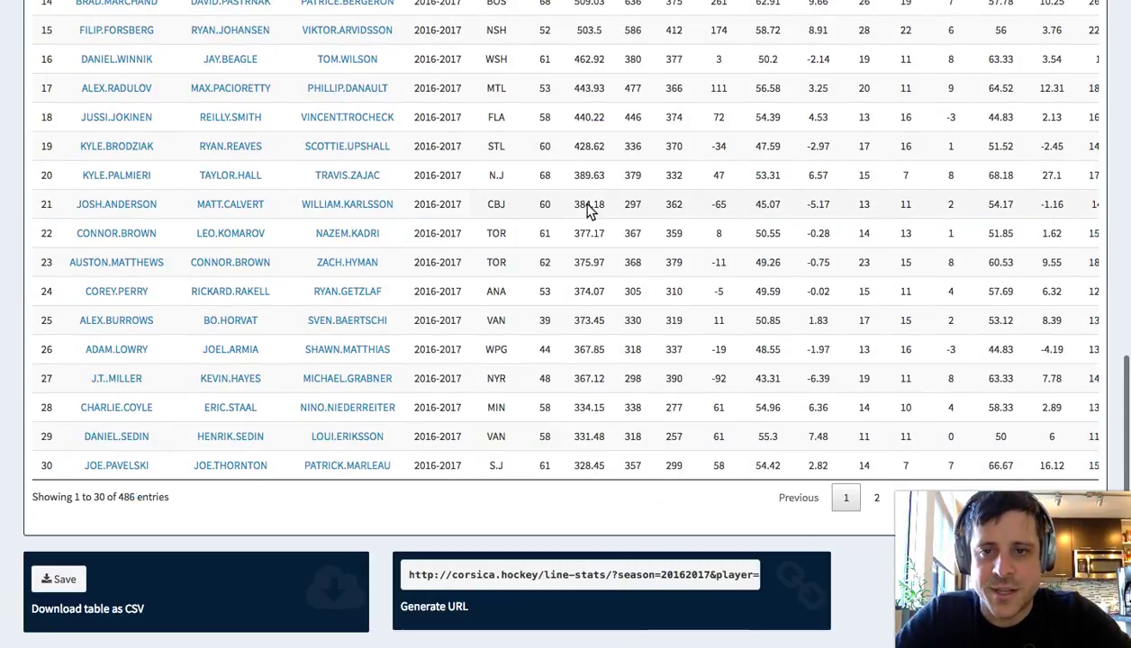
scroll(587, 213, "down", 5)
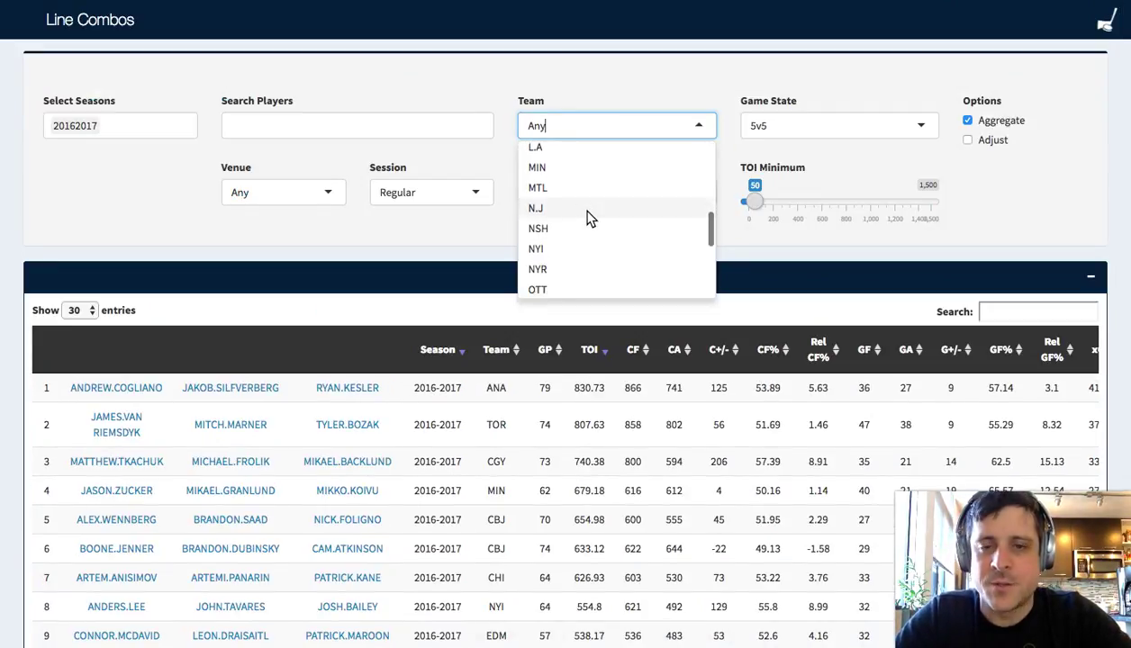
scroll(586, 219, "down", 4)
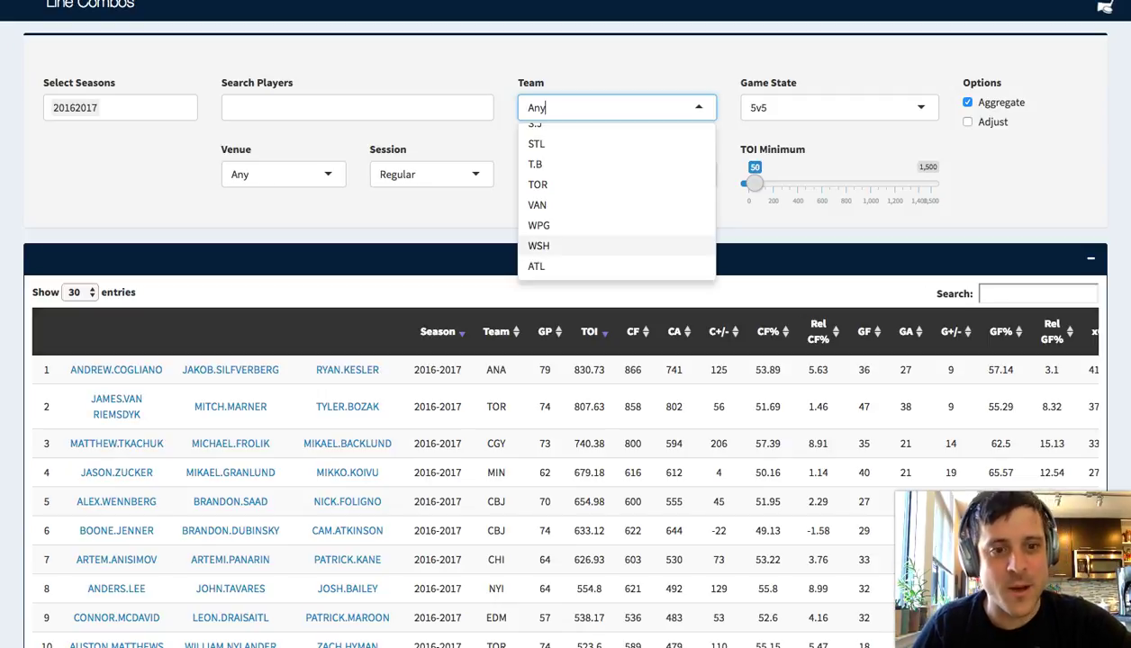
left_click(576, 244)
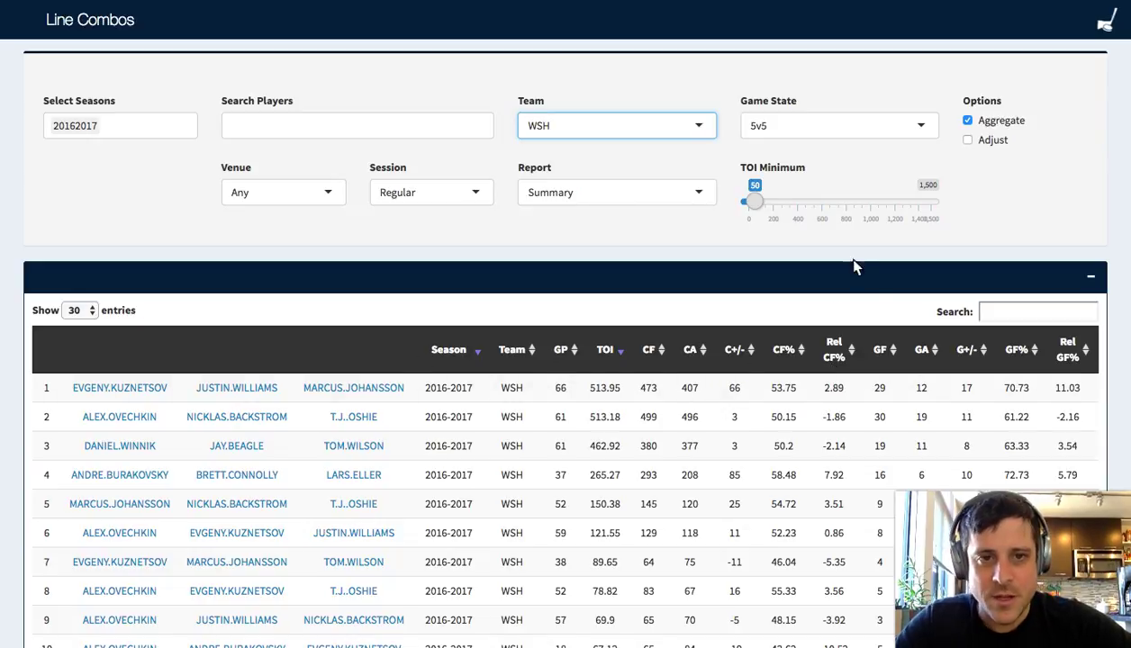
Step: Set the TOI minimum to 200 and highlight the CF% of the Kuznetsov–Williams–Johansson line
left_click(753, 202)
left_click_drag(753, 203, 773, 203)
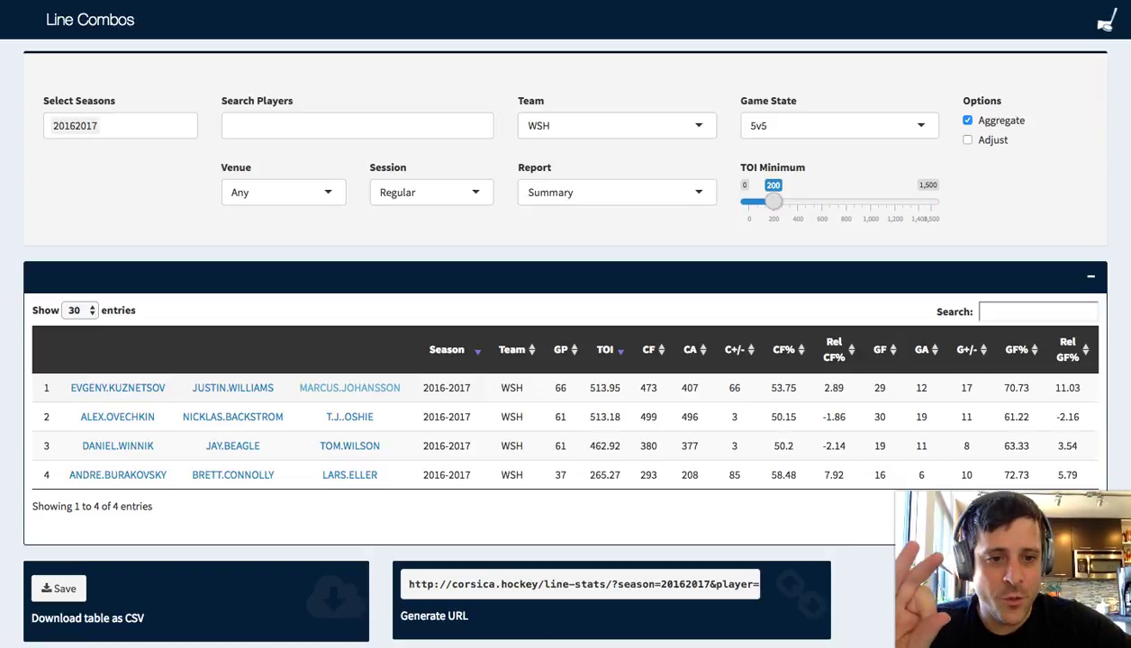
left_click(789, 389)
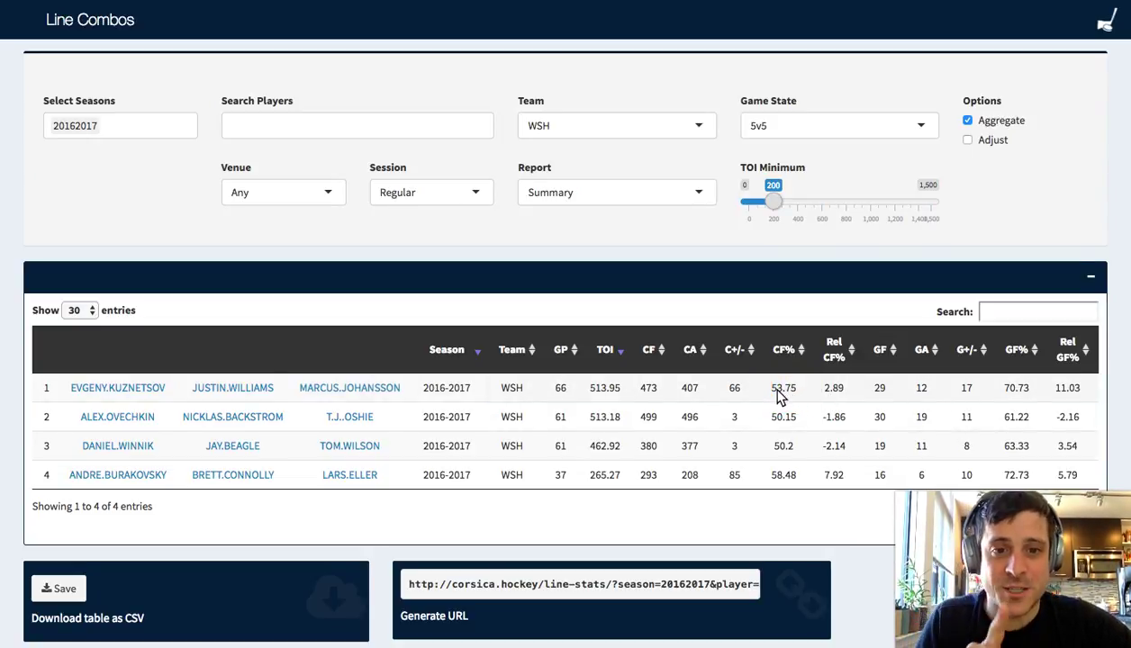
left_click_drag(763, 389, 802, 394)
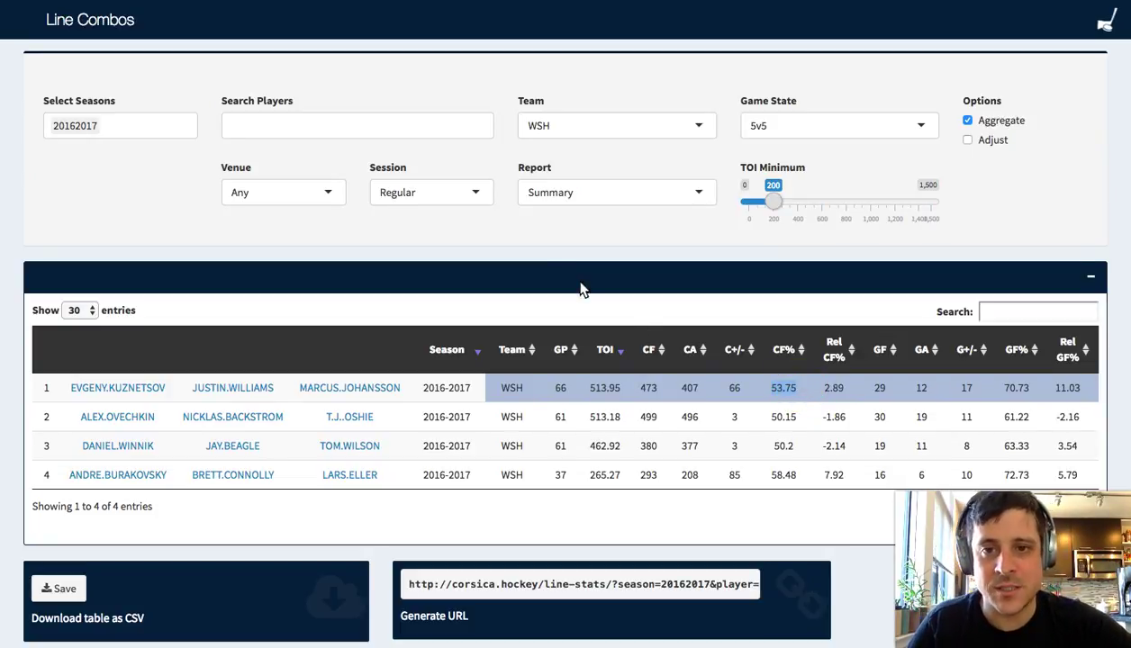
Step: Switch the session to Playoffs and lower the TOI minimum to 0
left_click(416, 196)
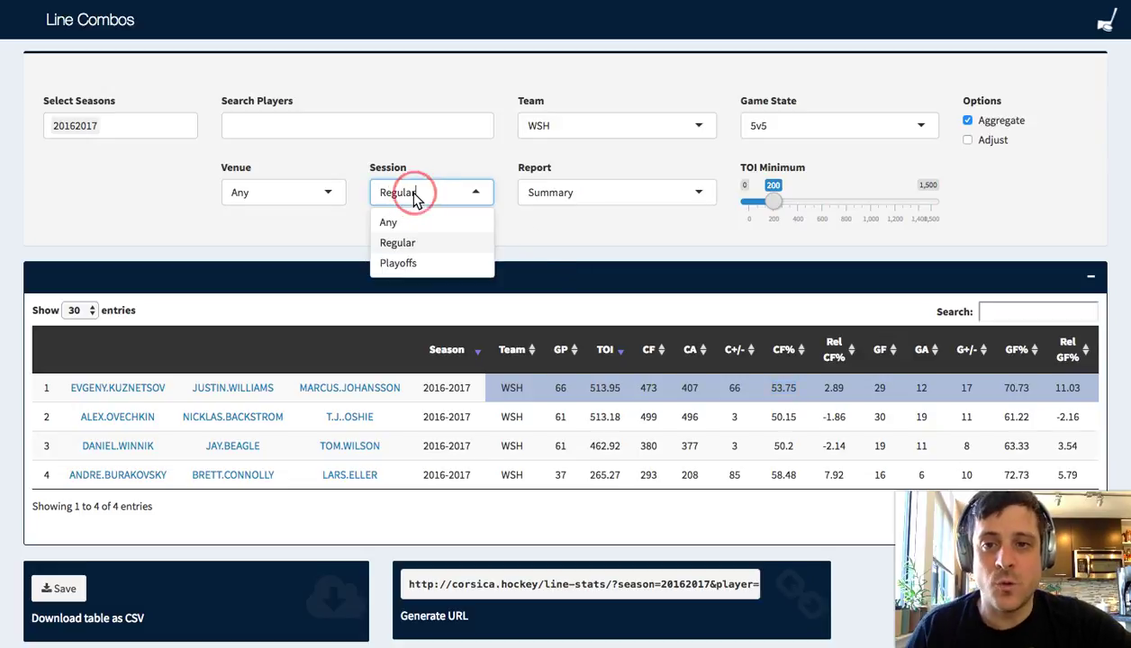
left_click(411, 265)
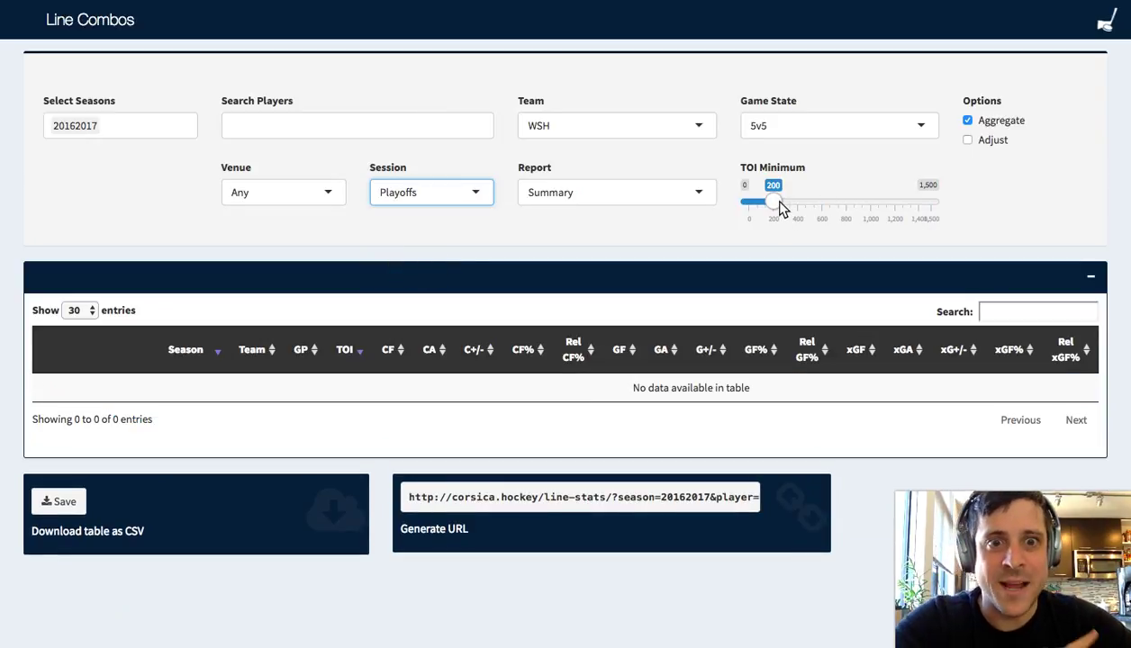
left_click_drag(775, 202, 730, 202)
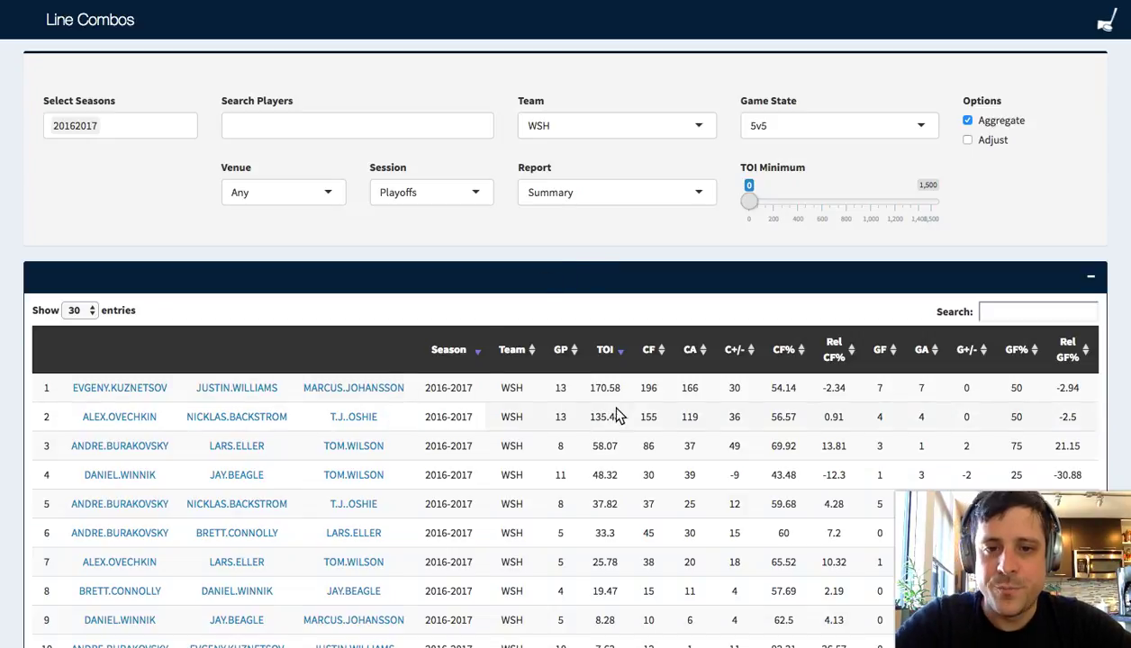
Step: Highlight the playoff GF and GA values of the Kuznetsov–Williams–Johansson and Ovechkin–Backstrom–Oshie lines
left_click(779, 395)
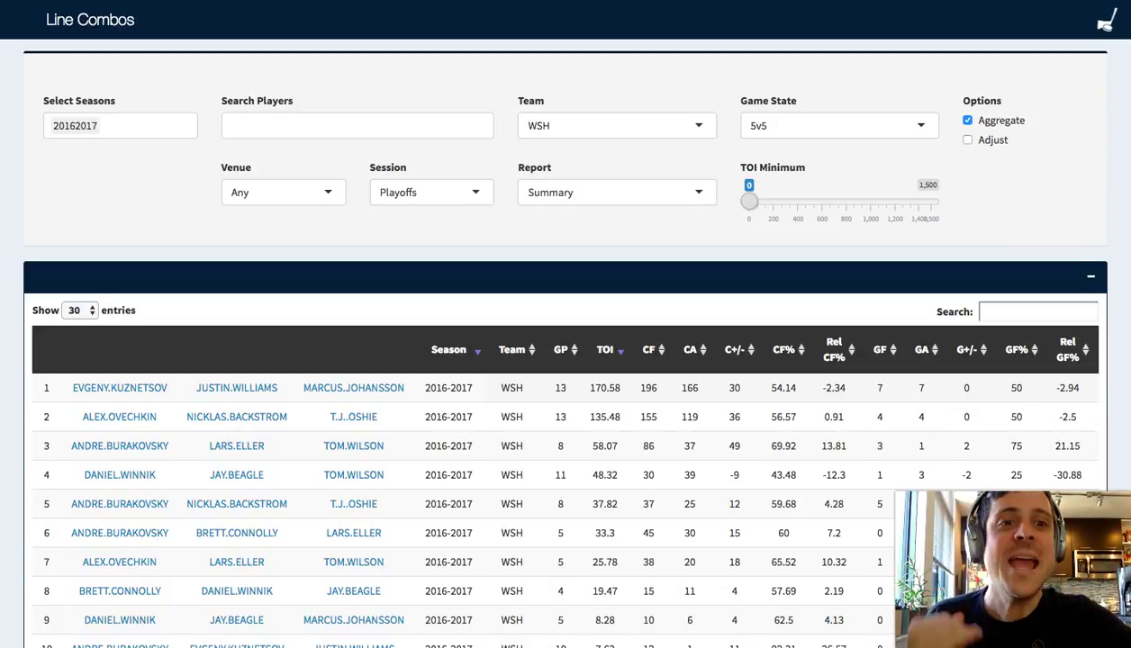
left_click_drag(870, 386, 930, 399)
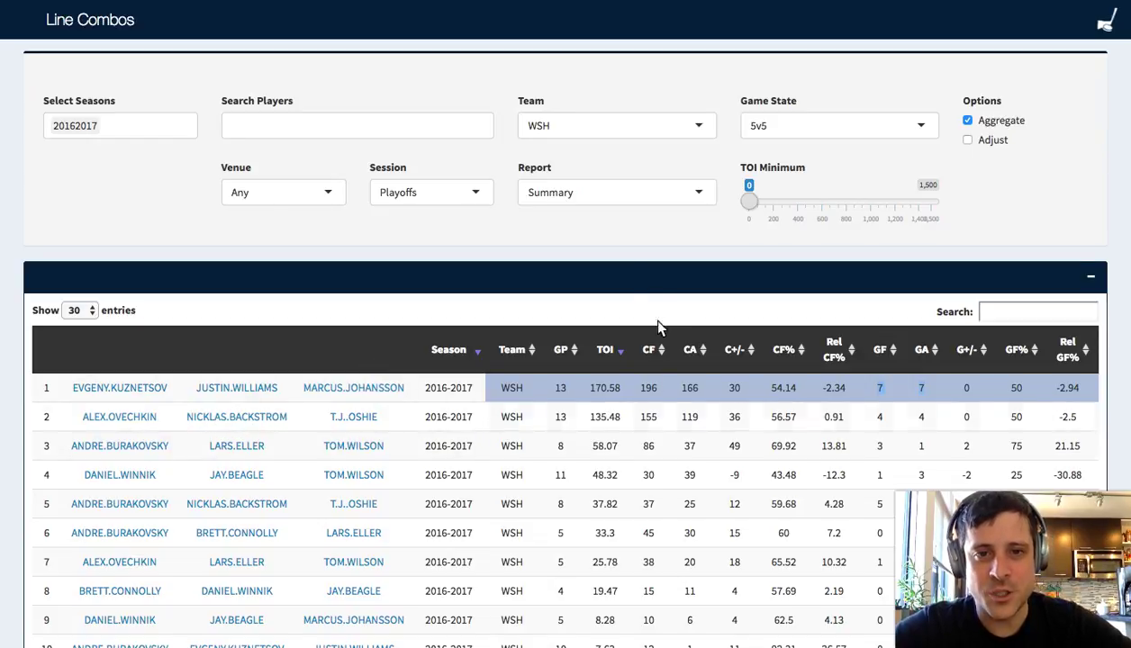
left_click_drag(870, 419, 930, 417)
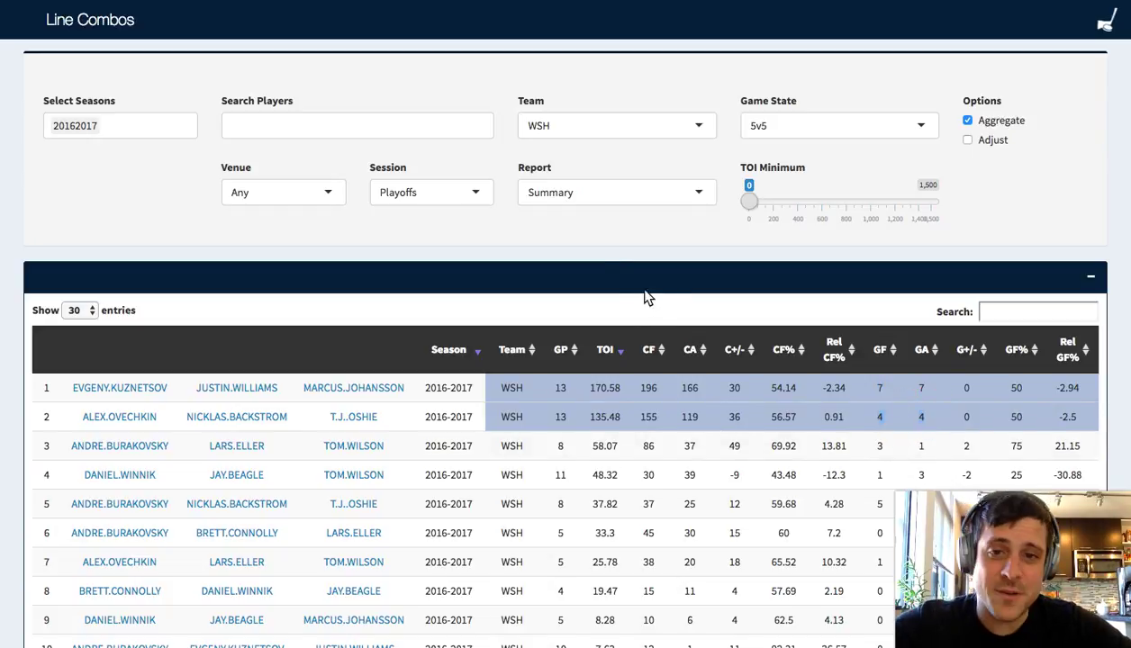
Step: Raise the TOI minimum to 200 and set the session back to Regular
left_click(383, 196)
left_click(749, 201)
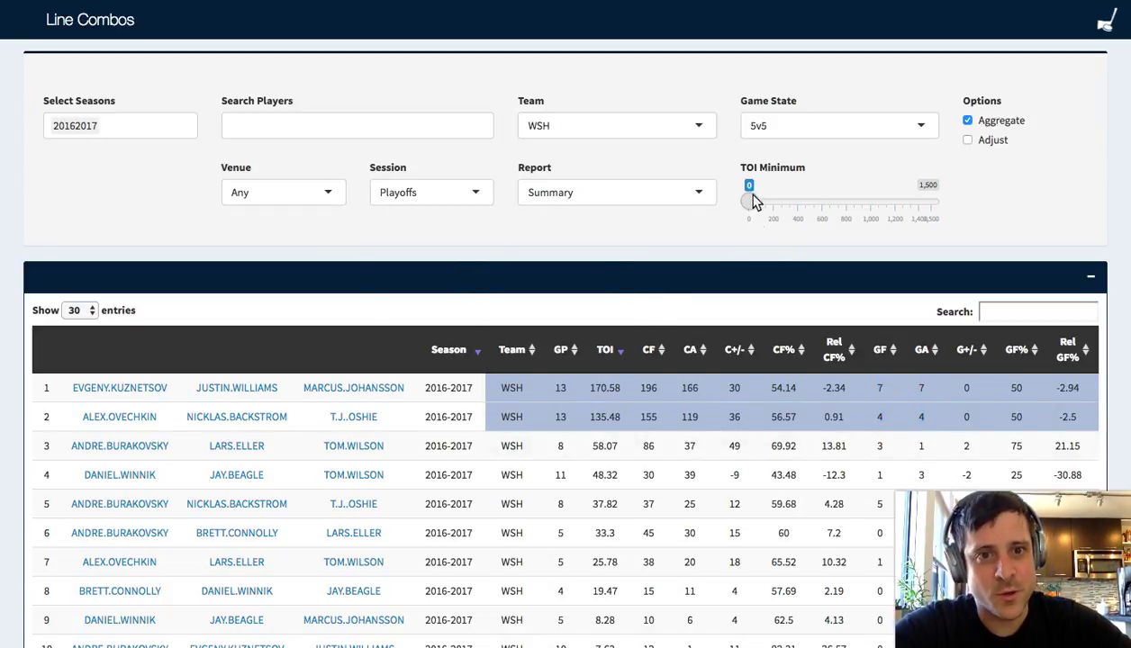
left_click_drag(749, 201, 779, 212)
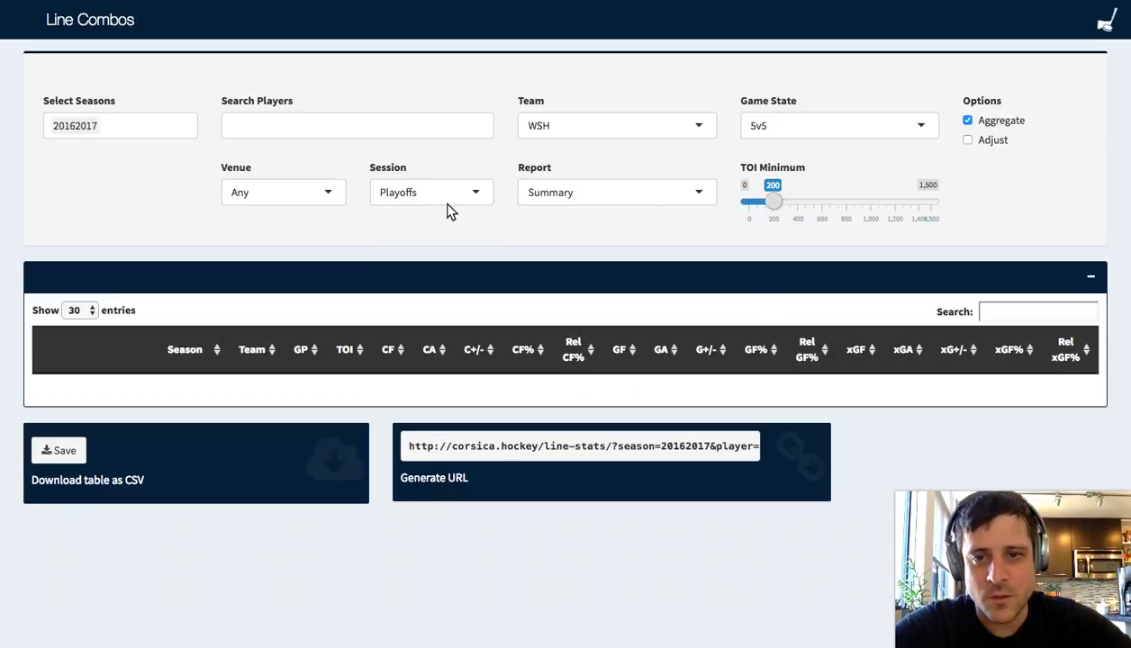
left_click(469, 194)
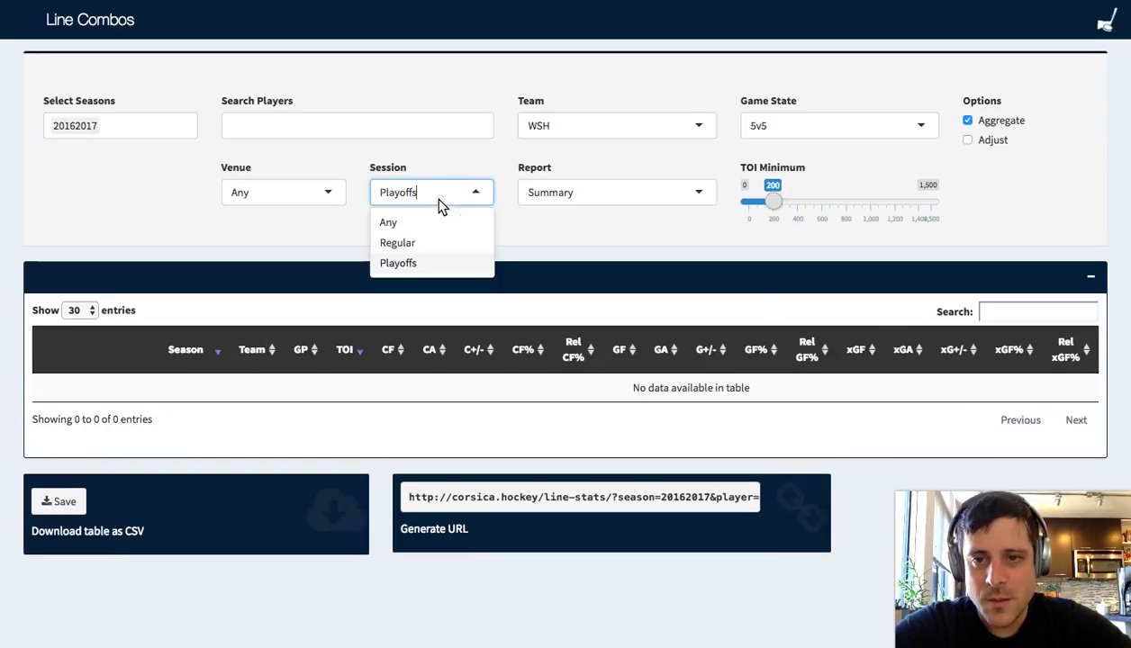
left_click(432, 245)
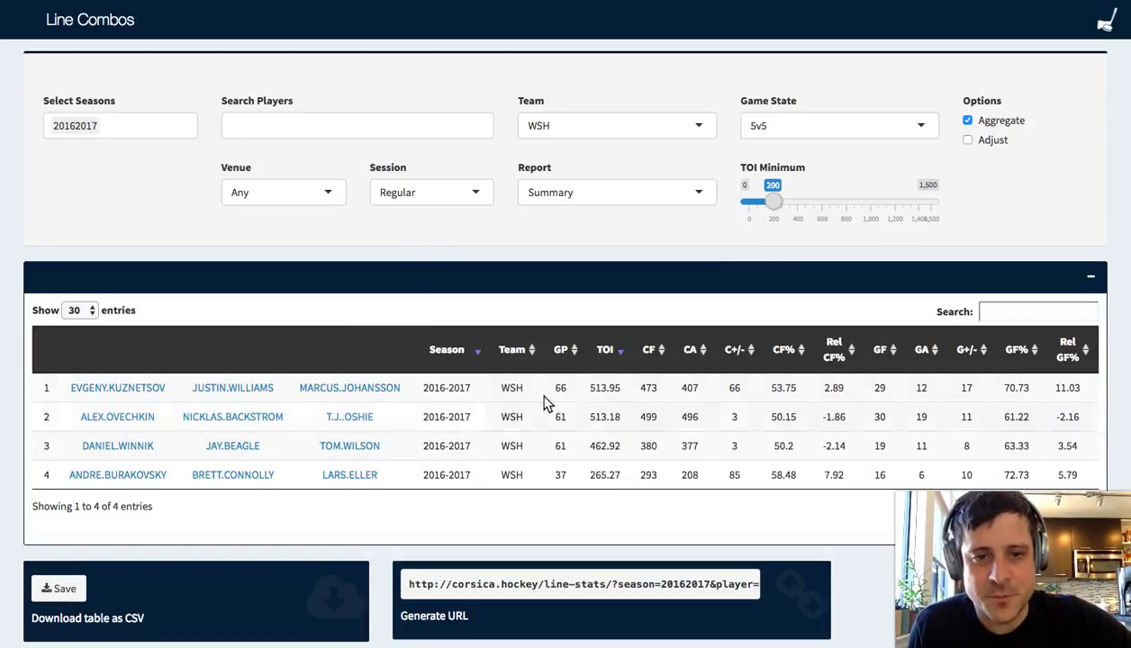
Step: Highlight the regular-season CF%, GF and GA values of the Ovechkin–Backstrom–Oshie line
left_click(773, 421)
double_click(773, 421)
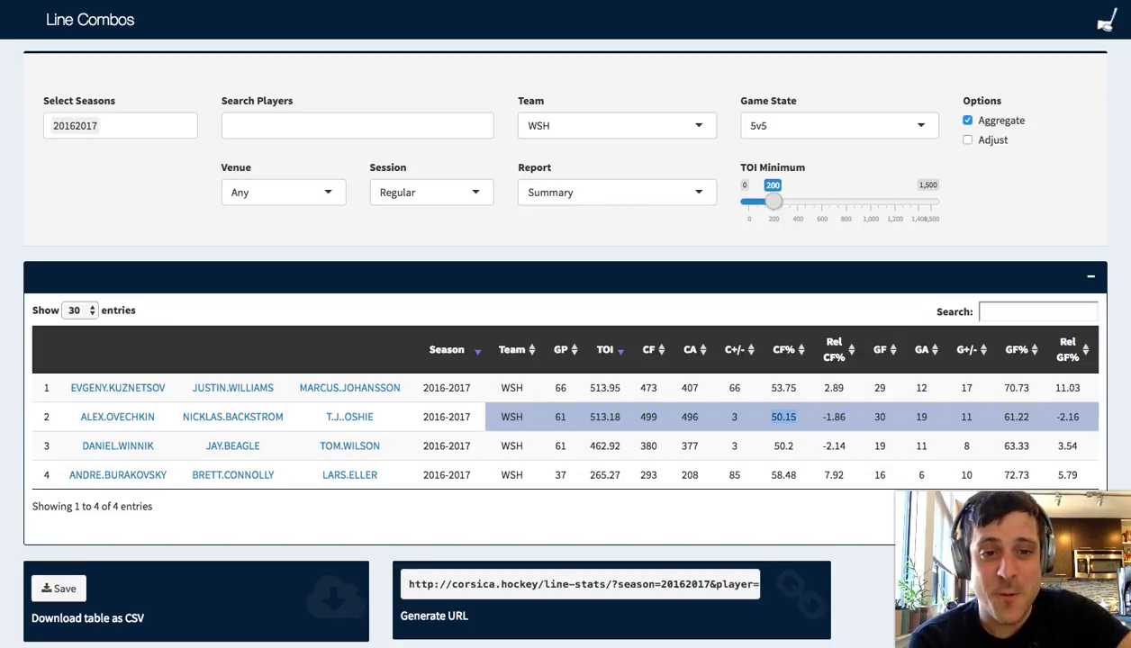
left_click_drag(859, 416, 948, 423)
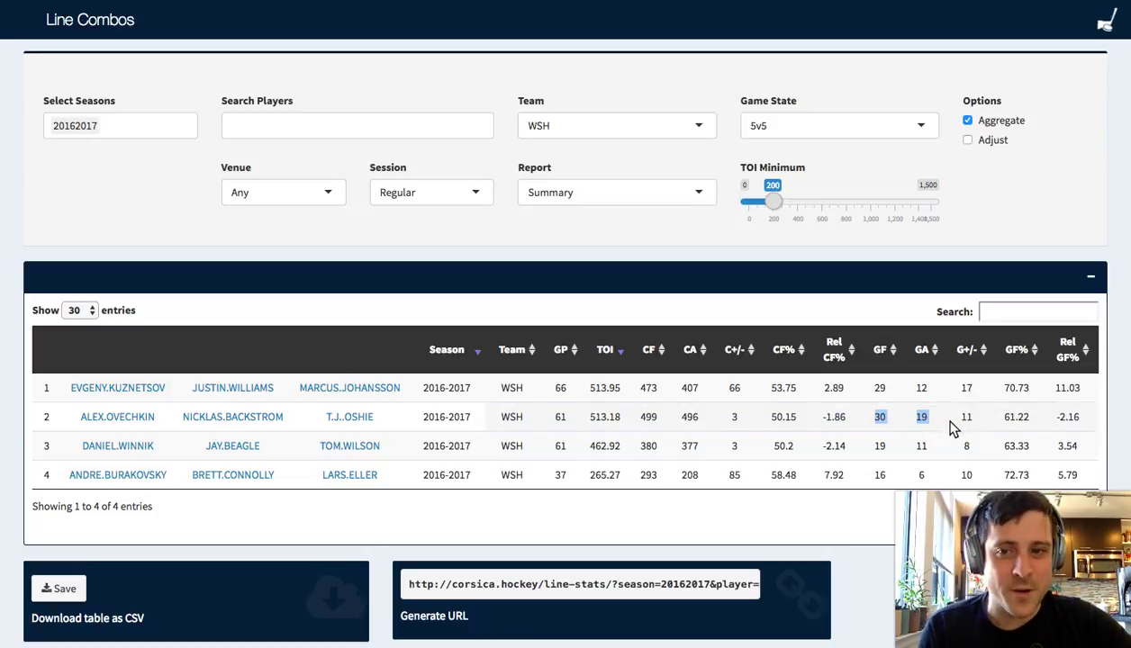
Step: Highlight the regular-season G+/-, xGF, xGA and xG+/- values of the Ovechkin–Backstrom–Oshie line
left_click_drag(965, 424, 973, 419)
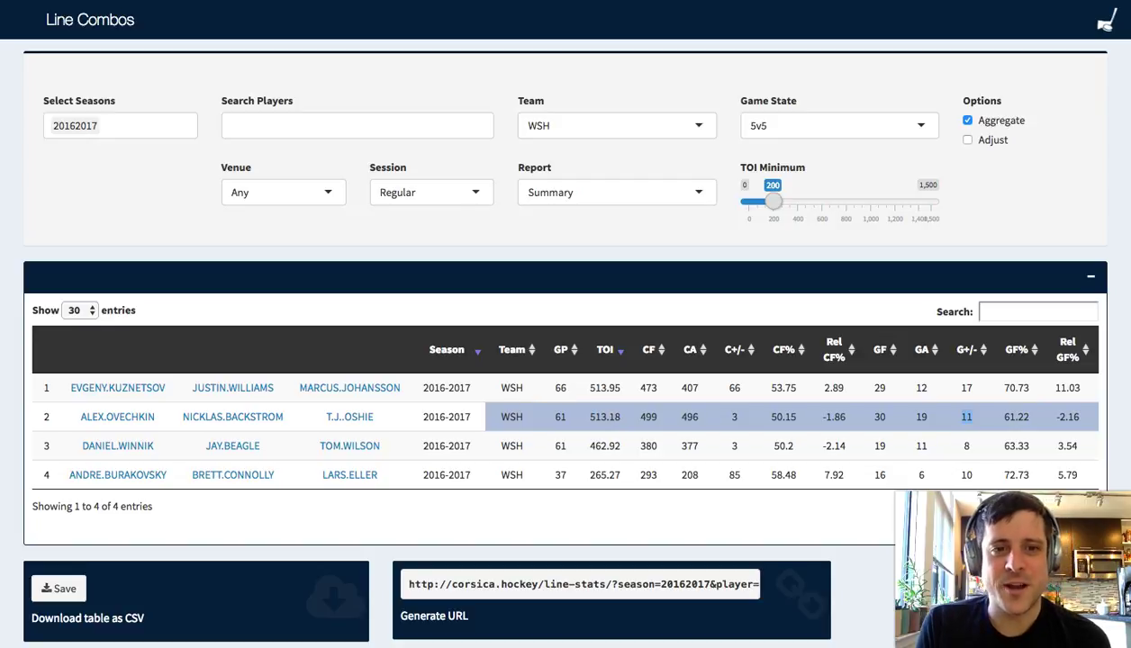
scroll(566, 423, "down", 1)
scroll(566, 423, "right", 5)
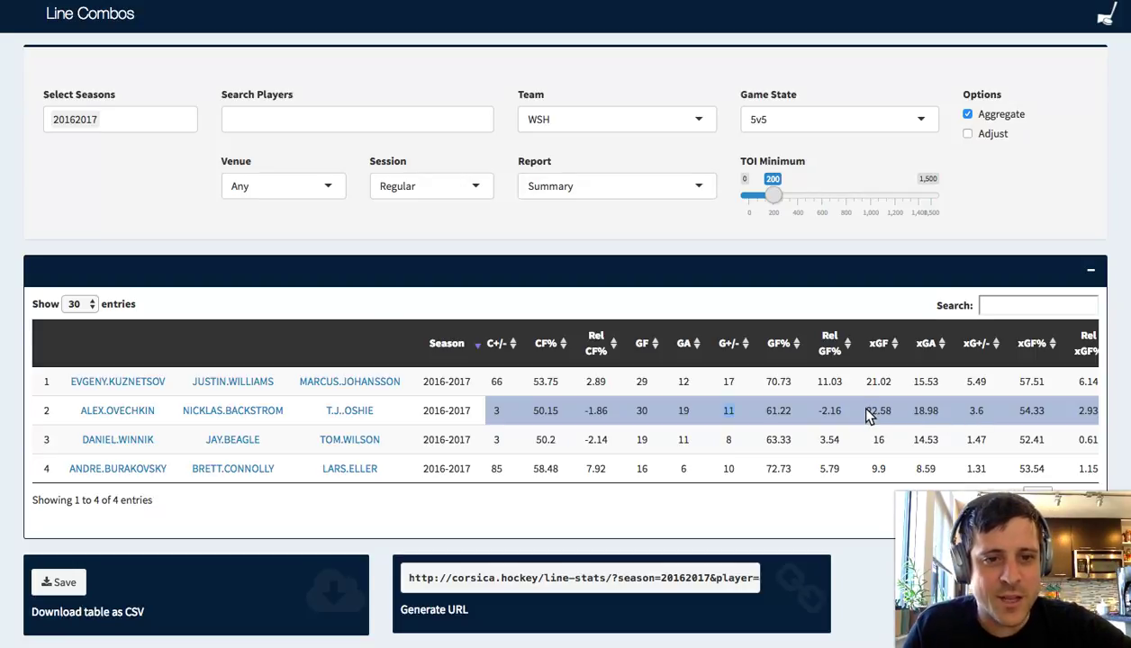
left_click_drag(868, 415, 994, 414)
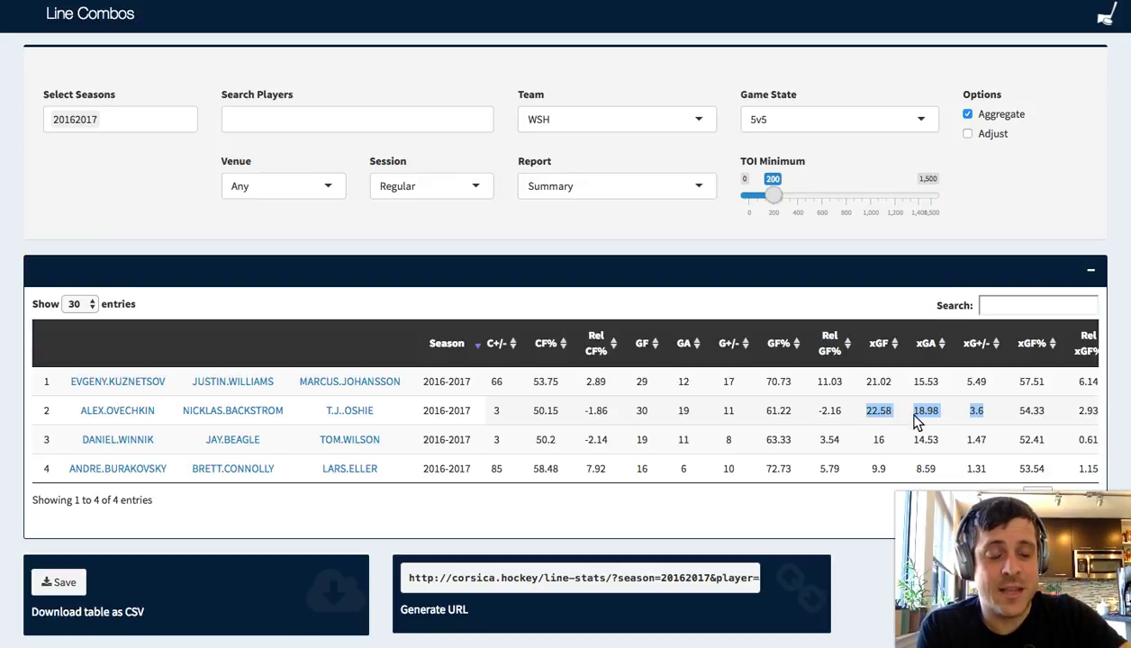
Step: Highlight the xG+/- value and the player names of the Kuznetsov–Williams–Johansson line
left_click(976, 410)
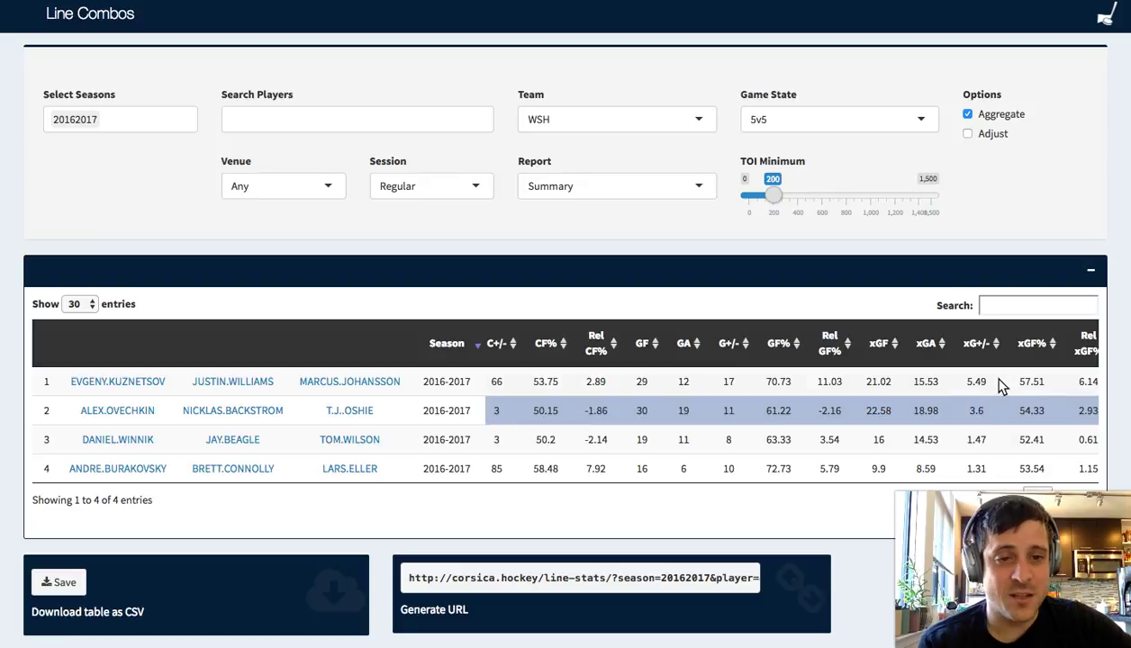
left_click_drag(992, 383, 965, 382)
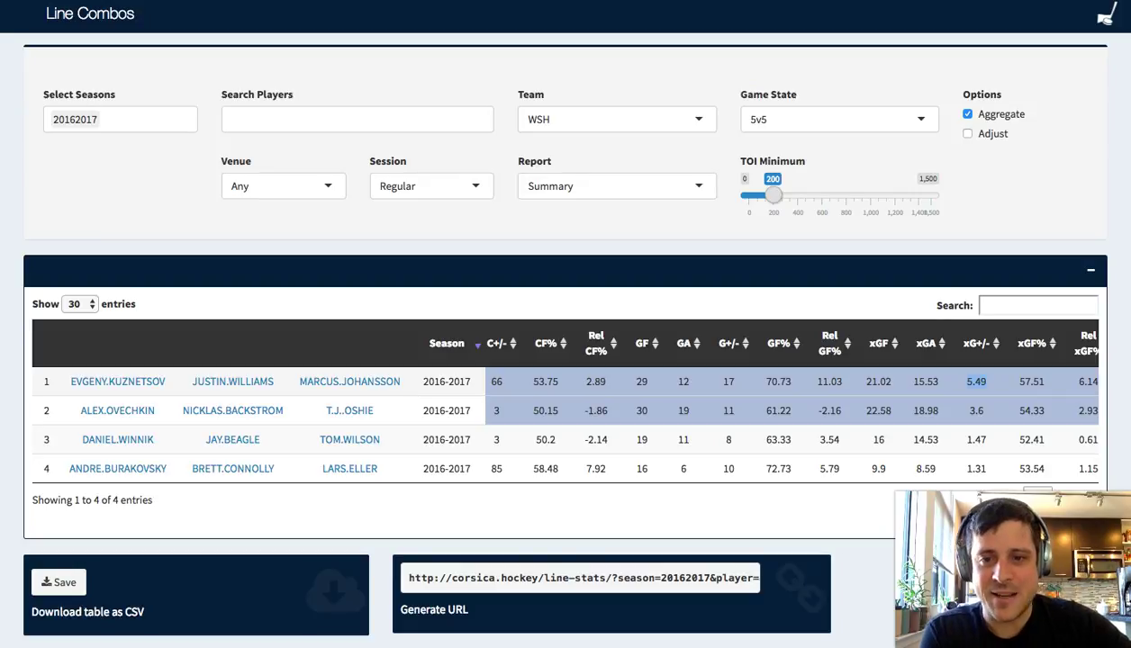
left_click_drag(403, 384, 193, 383)
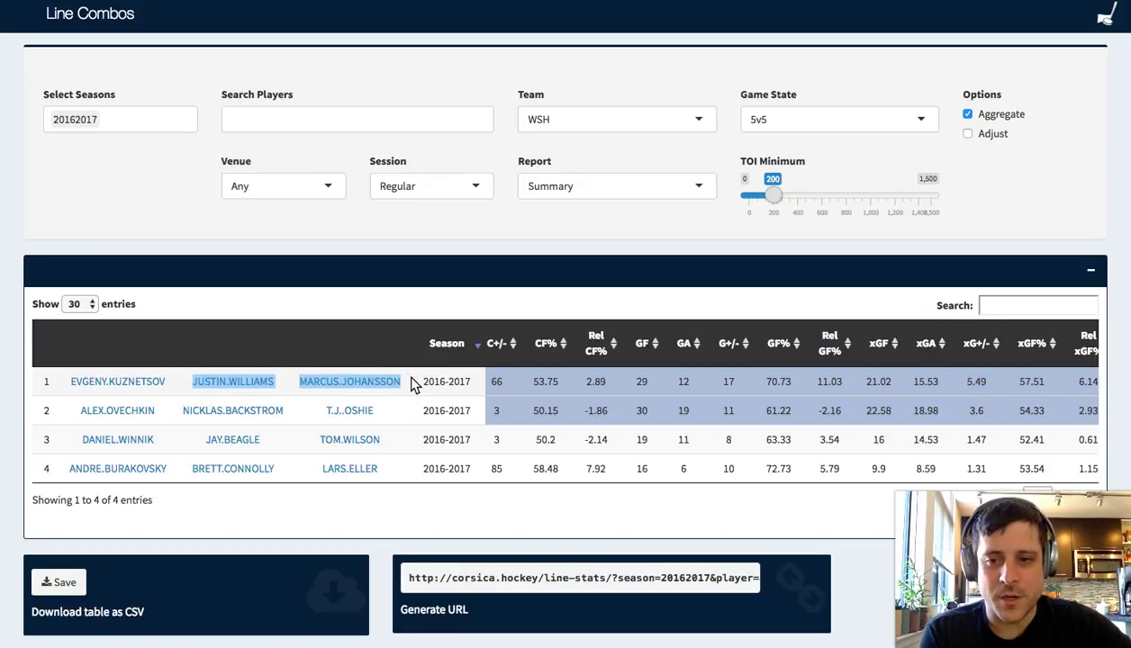
Step: Highlight the penalty values PENT, PEND and P+/- of the Ovechkin–Backstrom–Oshie line
scroll(538, 385, "right", 3)
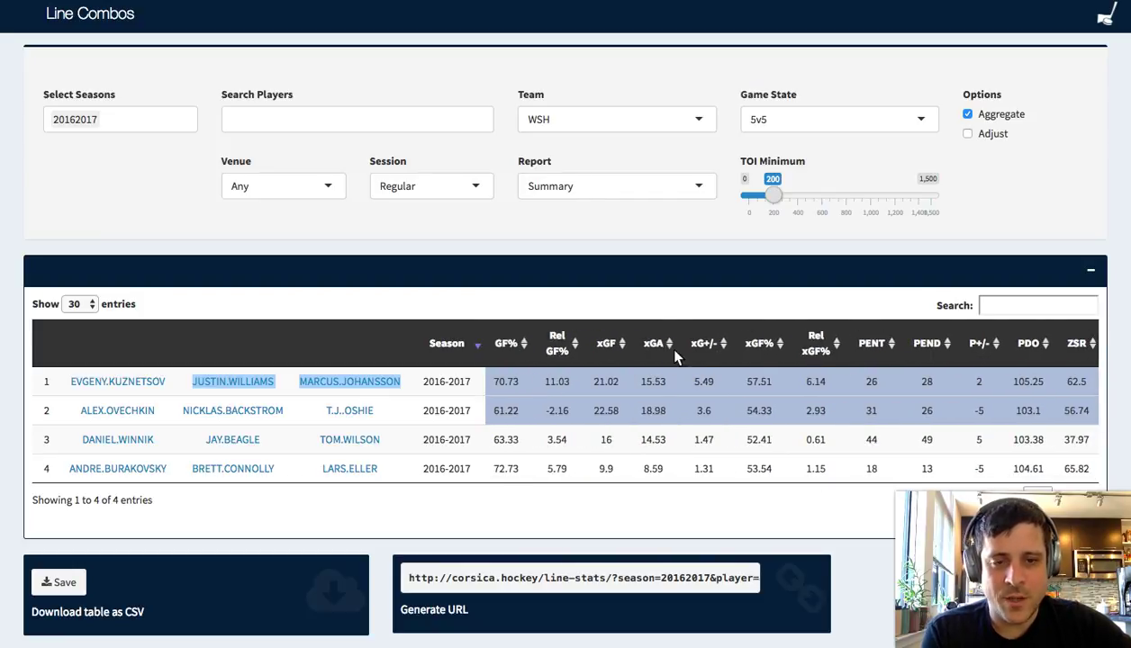
scroll(847, 390, "right", 1)
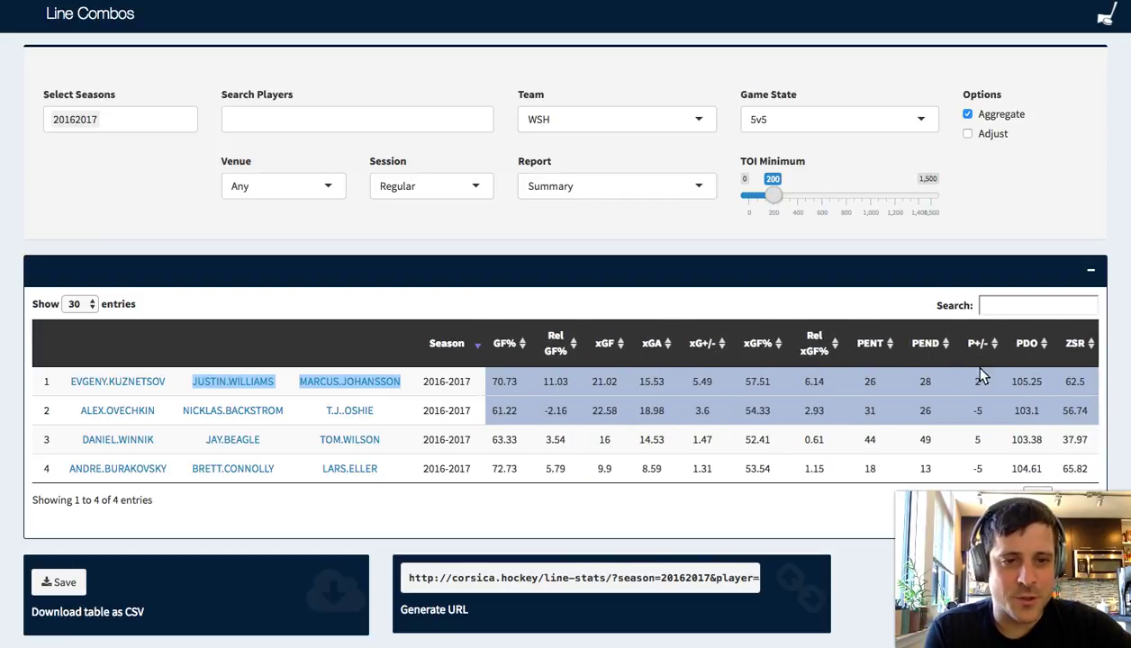
left_click(975, 407)
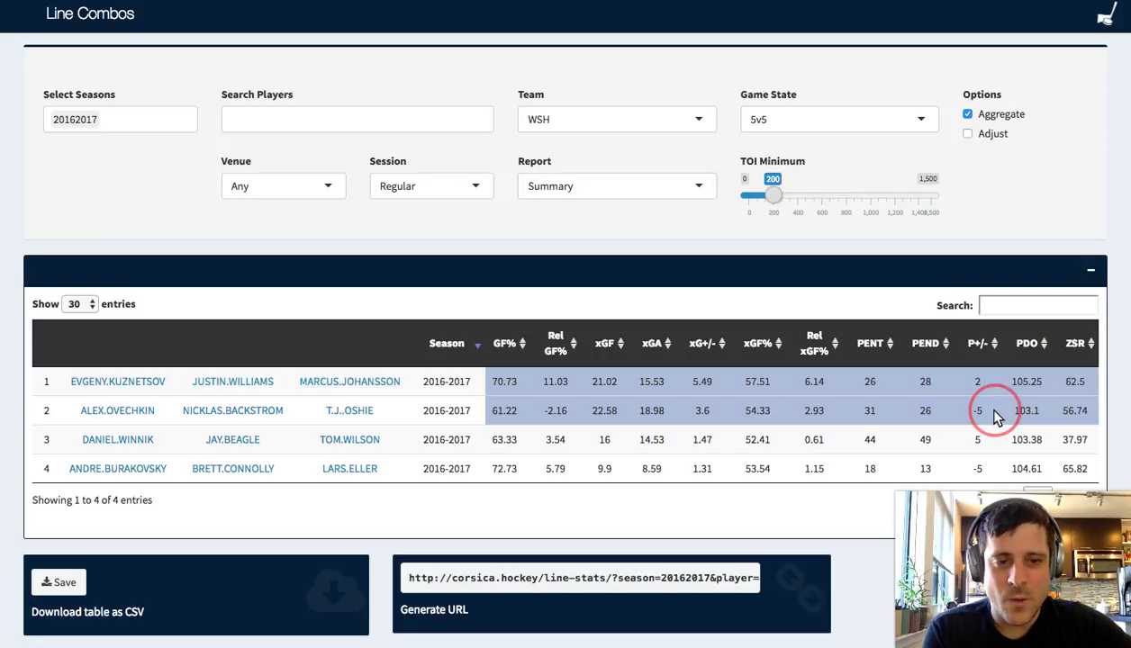
left_click_drag(993, 417, 870, 416)
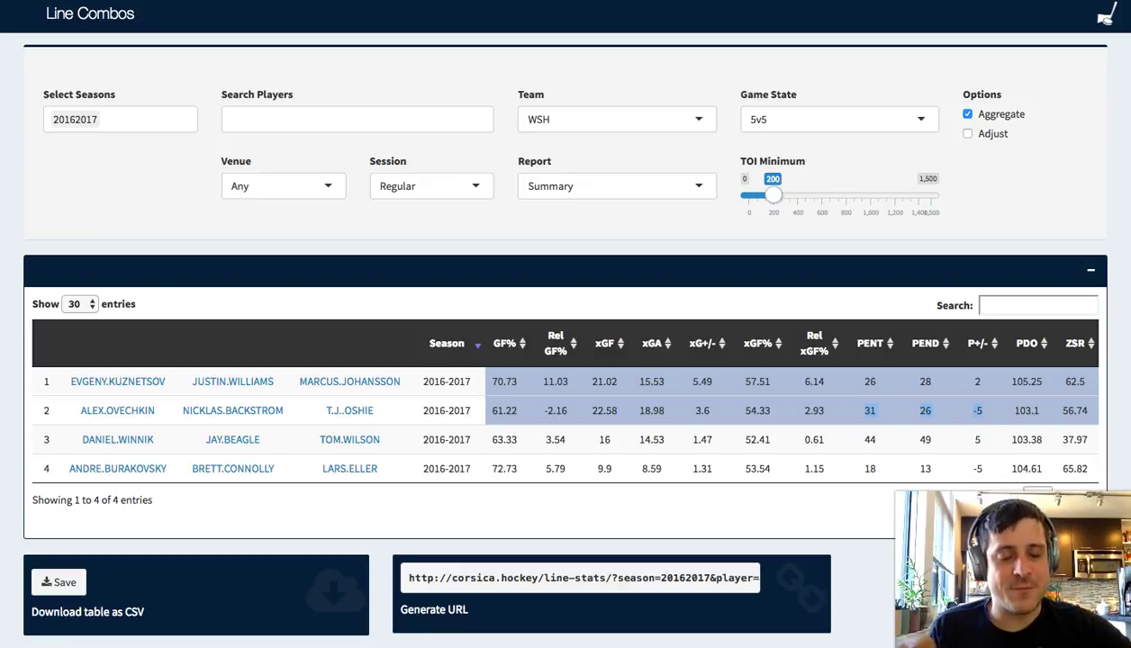
Step: Lower the TOI minimum to 100 and further to 0 to include all Washington lines
left_click_drag(773, 195, 761, 194)
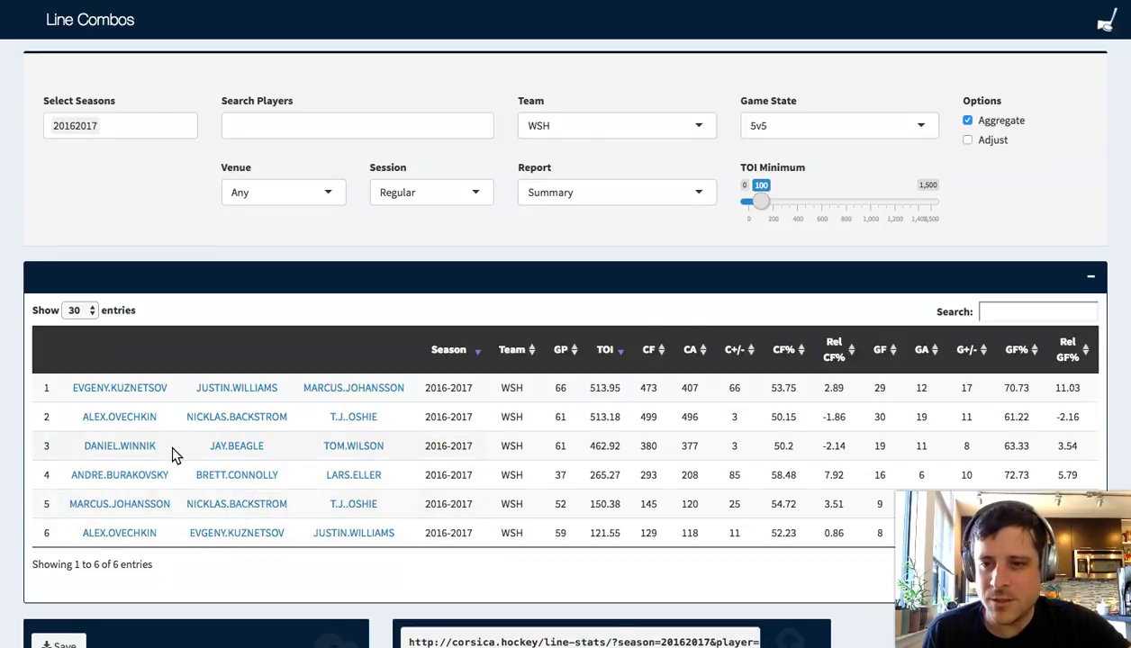
left_click(763, 204)
left_click_drag(763, 204, 748, 201)
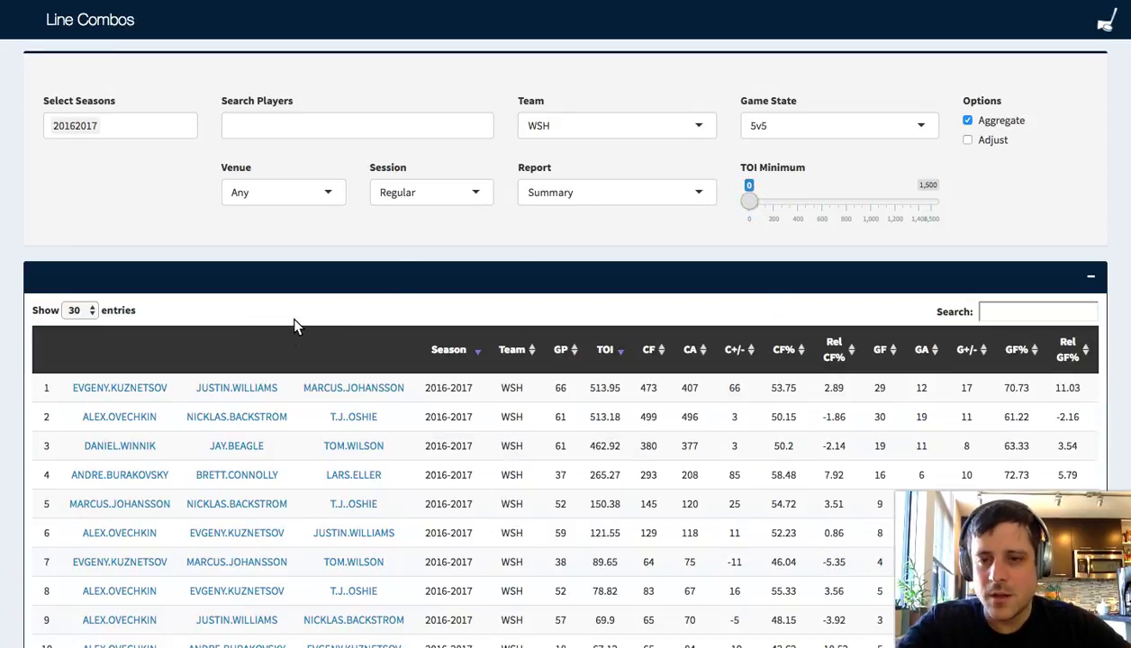
Step: Filter the line combinations by the player Evgeny Kuznetsov
left_click(298, 126)
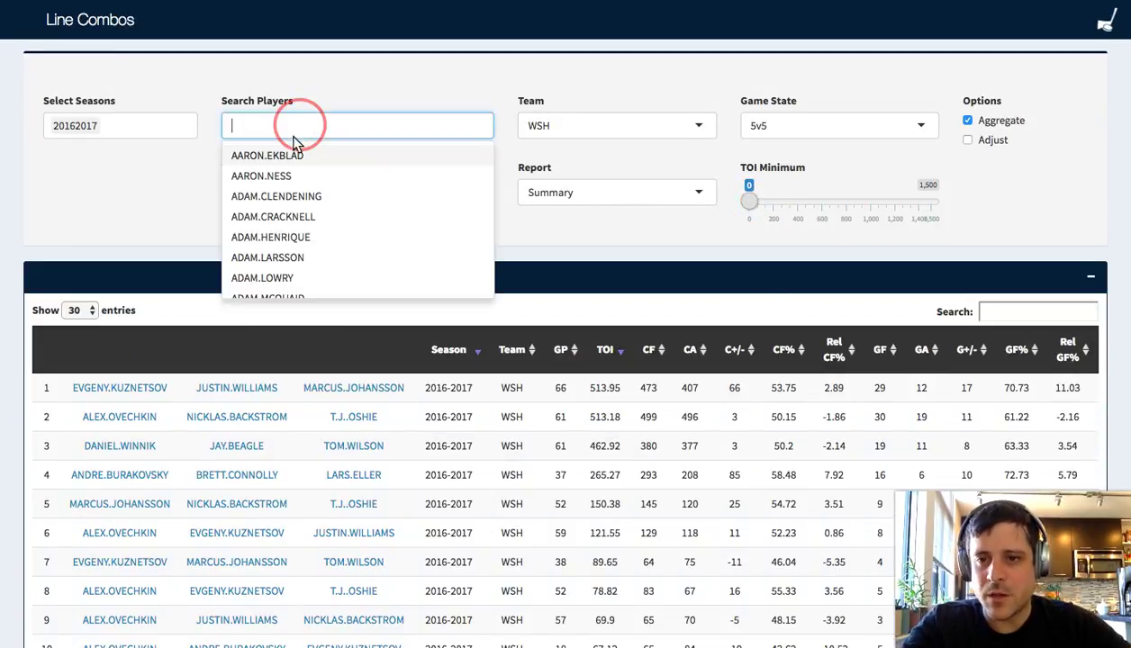
left_click(110, 291)
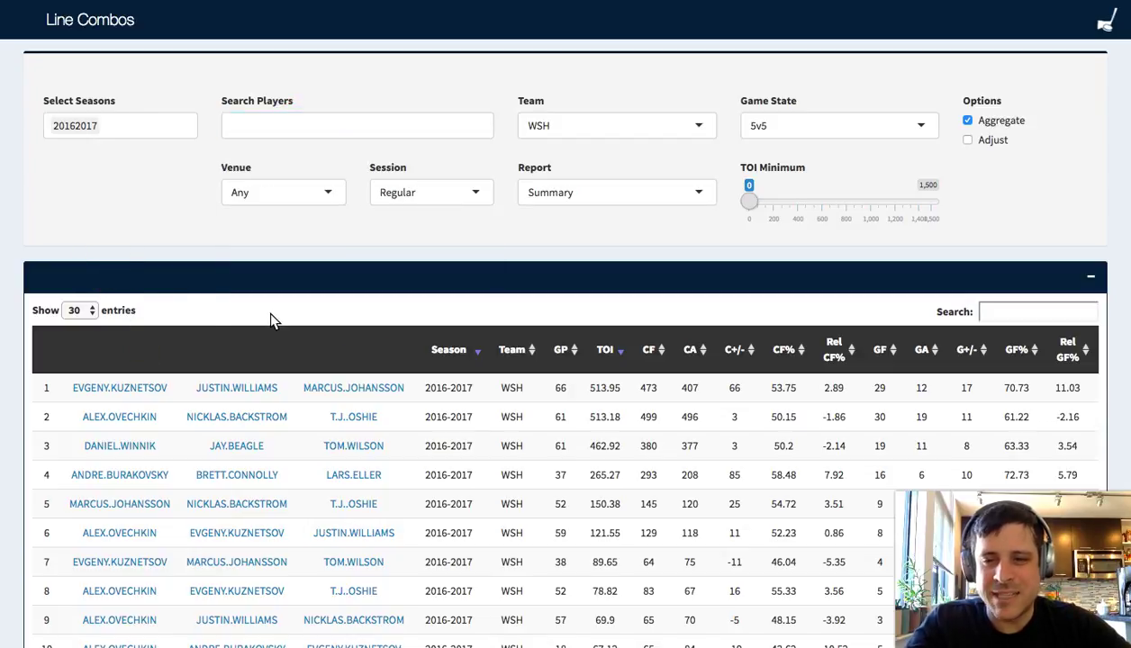
left_click(330, 135)
type("kuzne")
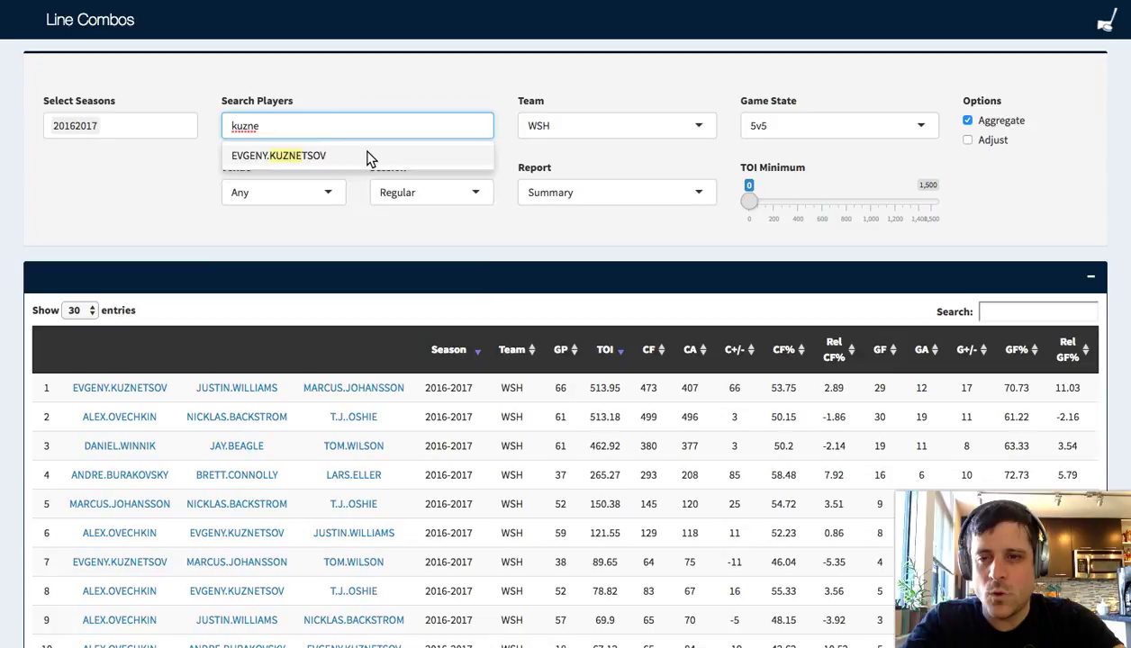
left_click(369, 156)
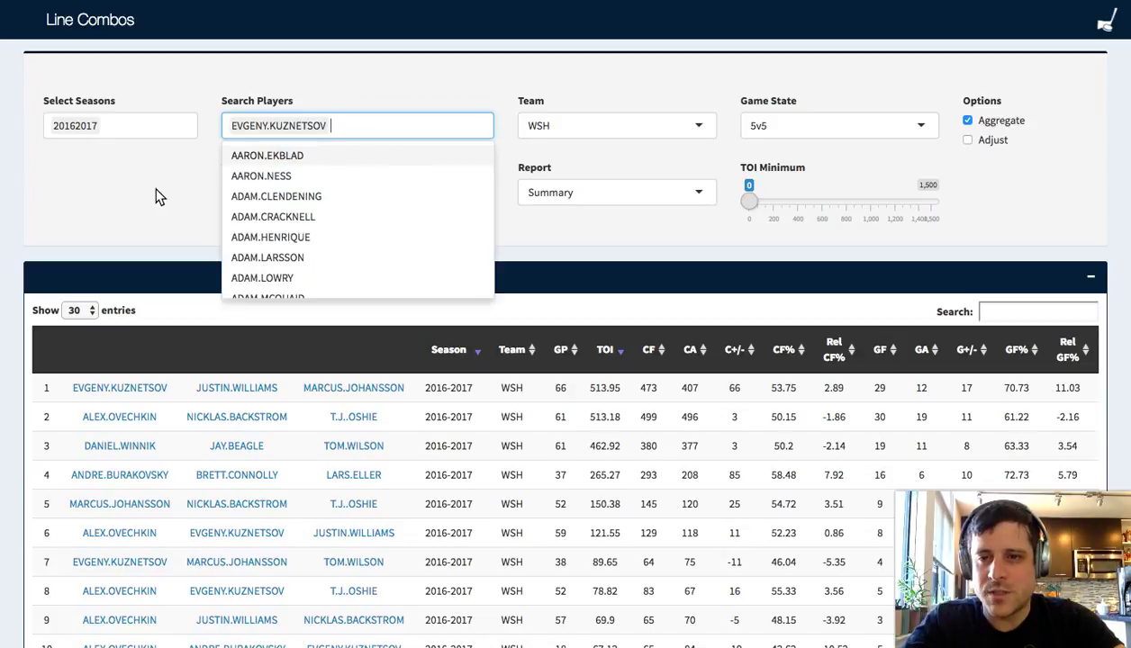
left_click(157, 196)
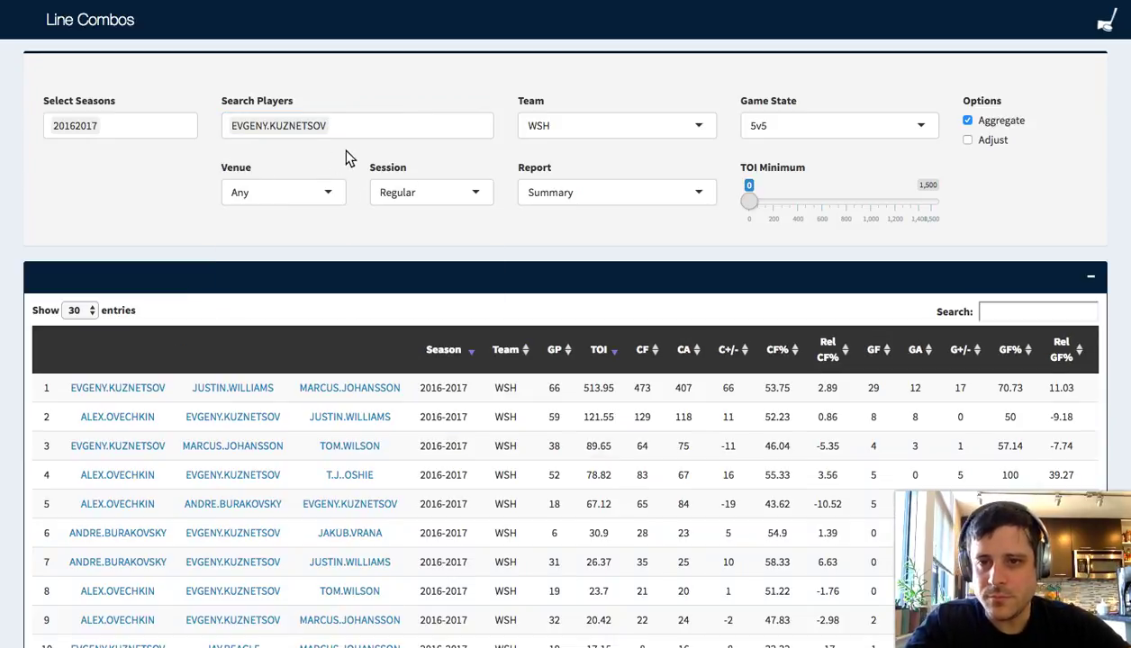
Step: Add T.J. Oshie to the player filter alongside Kuznetsov
left_click(402, 129)
type("oshi")
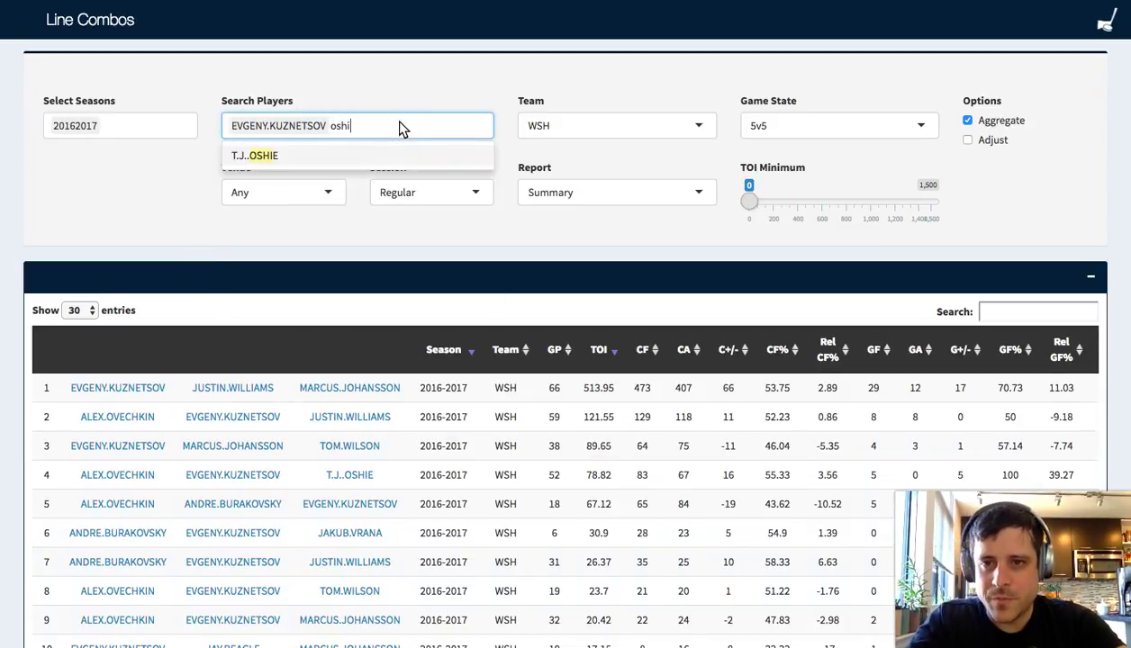
left_click(317, 157)
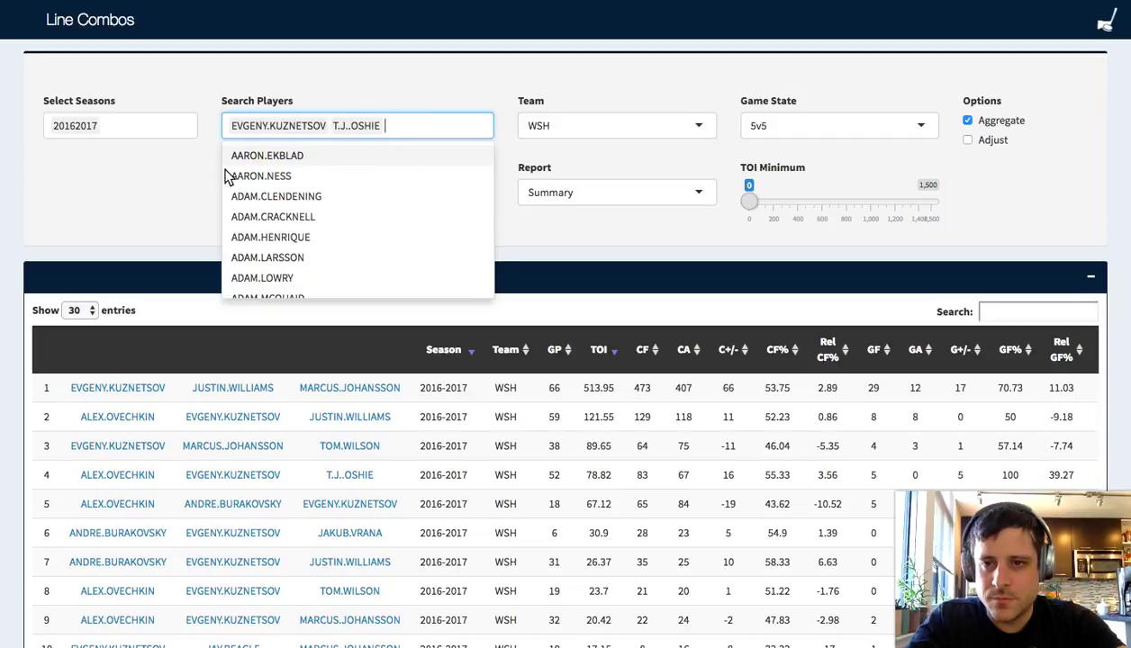
left_click(153, 197)
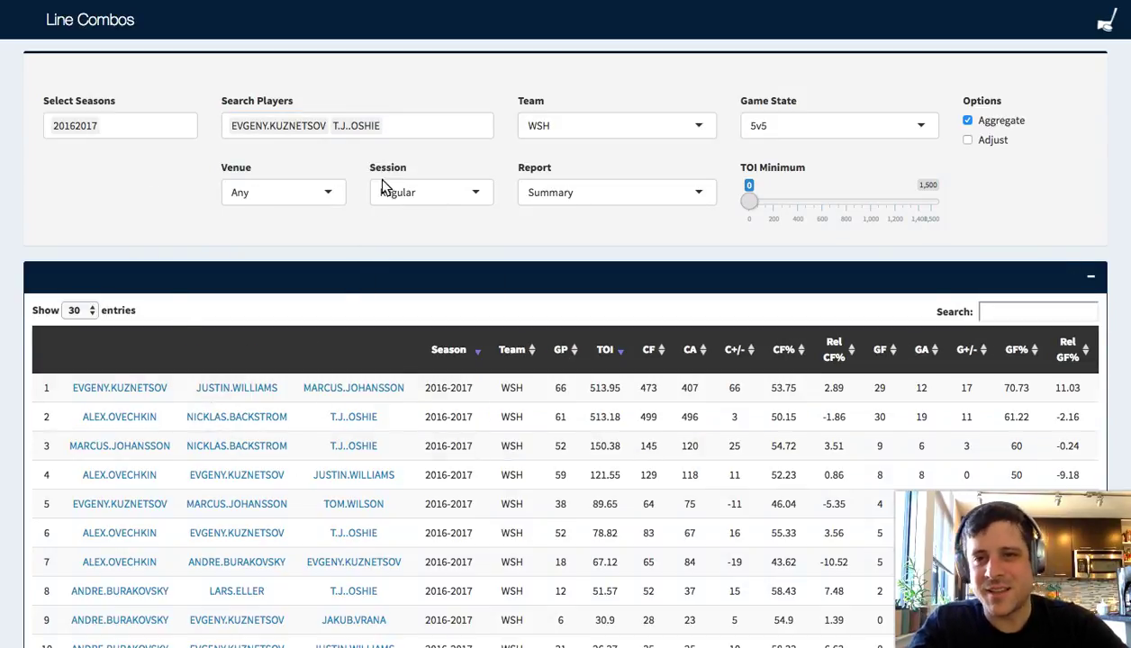
Step: Remove T.J. Oshie and the mistakenly added Aaron Ekblad from the player filter, keeping only Evgeny Kuznetsov
left_click(429, 129)
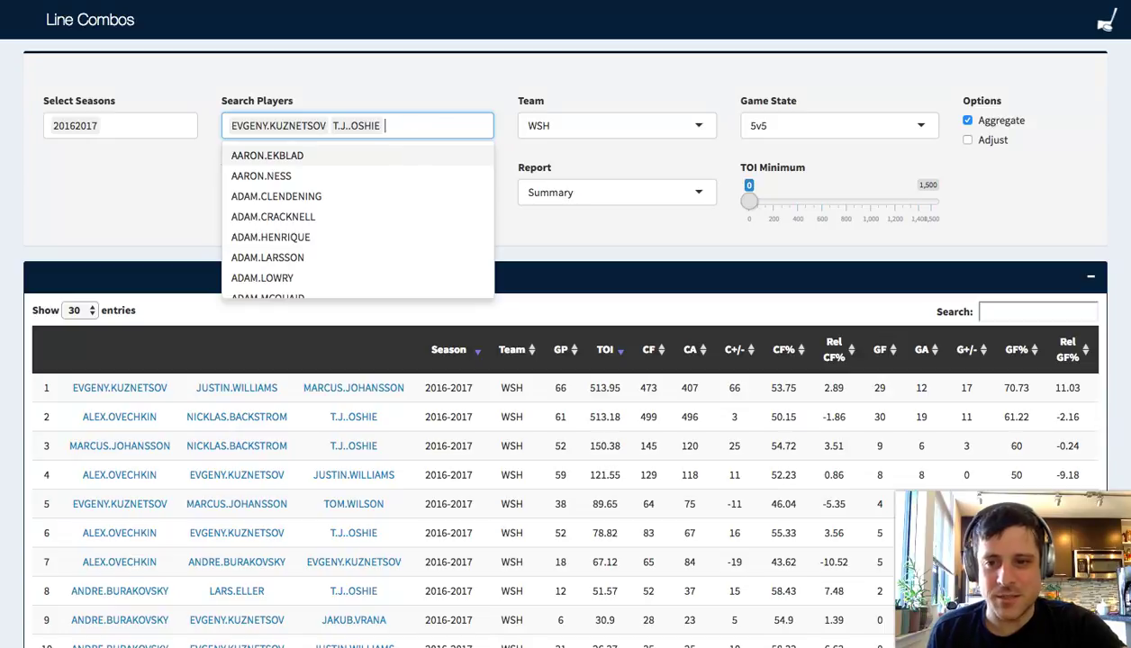
key("BackSpace")
key("Return")
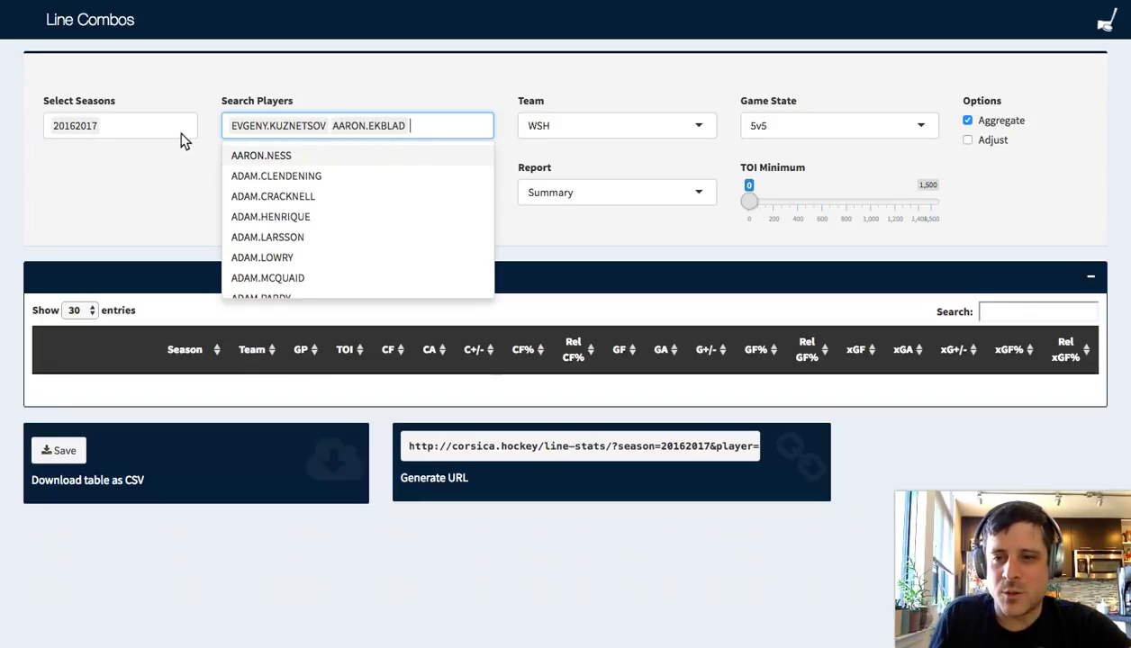
left_click(144, 179)
left_click(433, 129)
key("BackSpace")
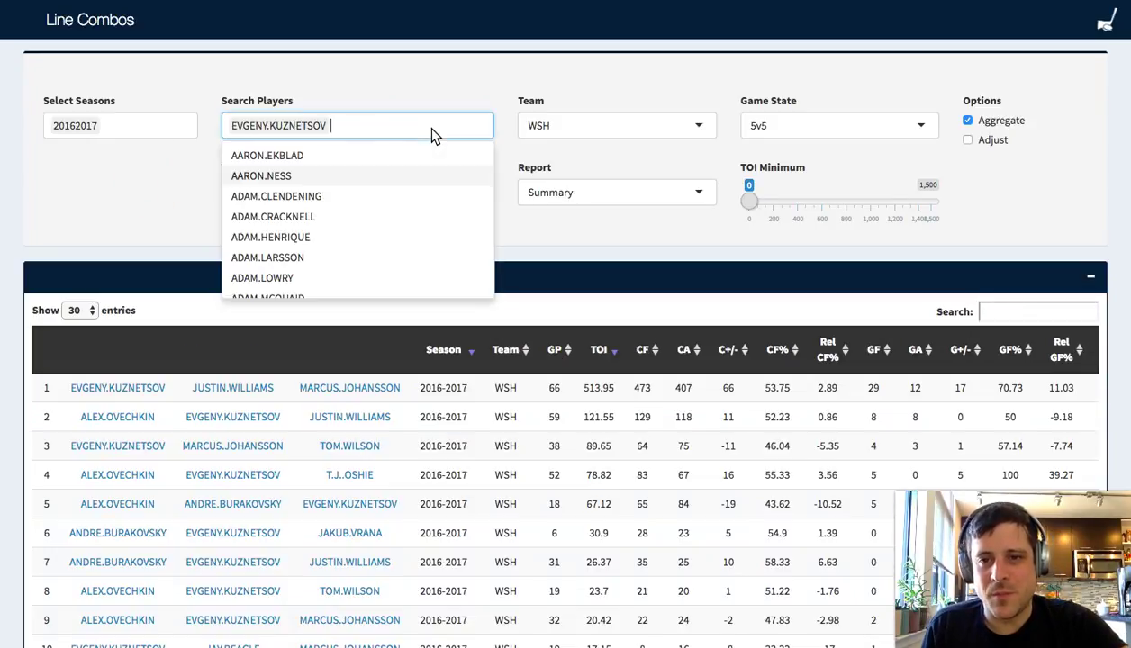
left_click(84, 173)
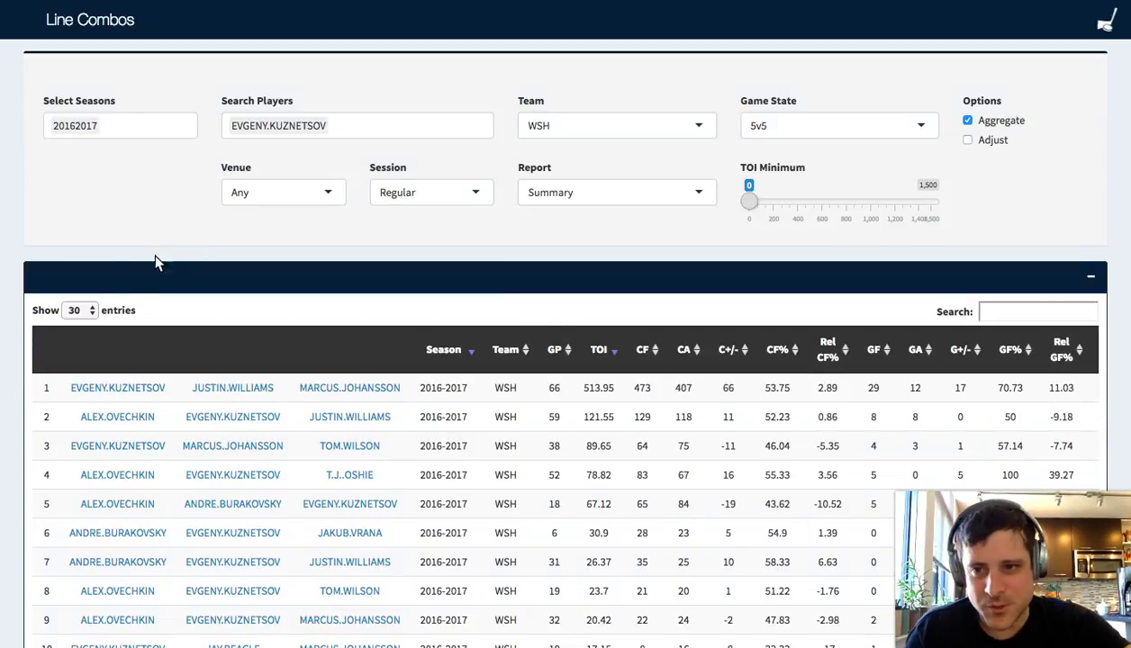
Step: Clear Kuznetsov from the player filter and look up "orpik" without selecting a player
left_click(383, 121)
left_click(382, 126)
key("BackSpace")
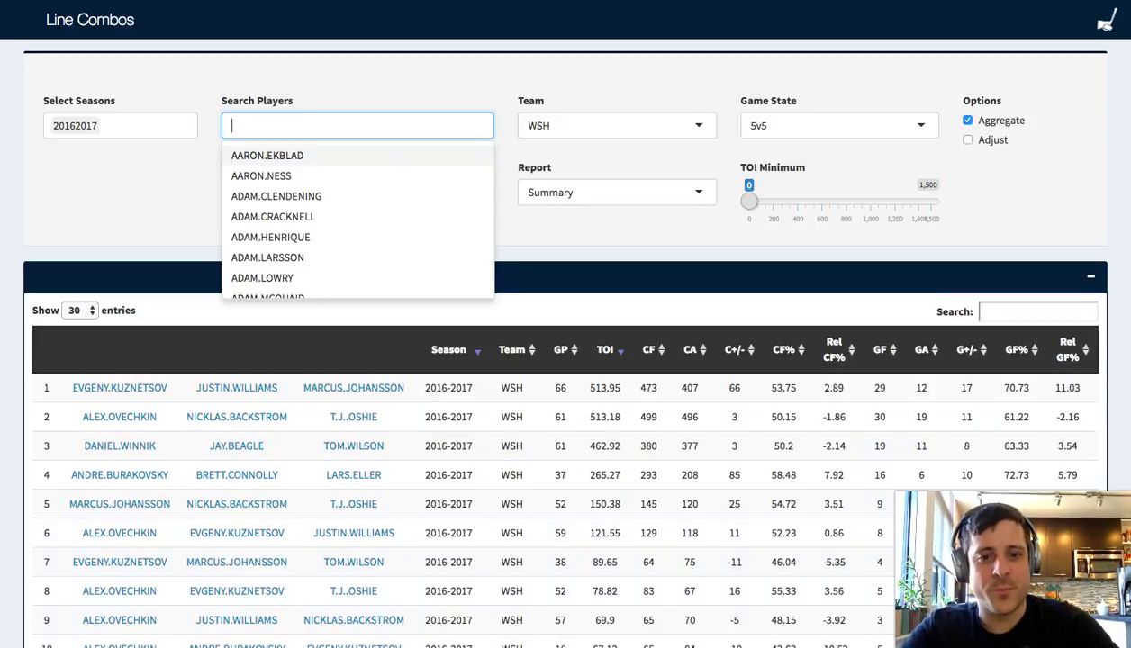
type("orpik")
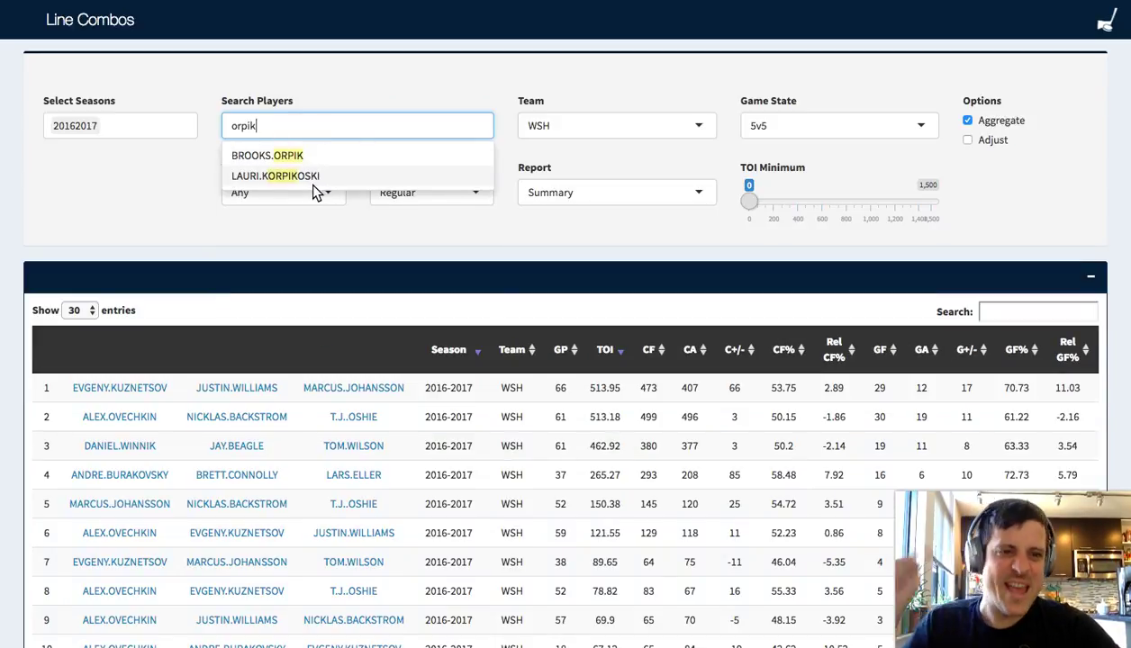
left_click(175, 233)
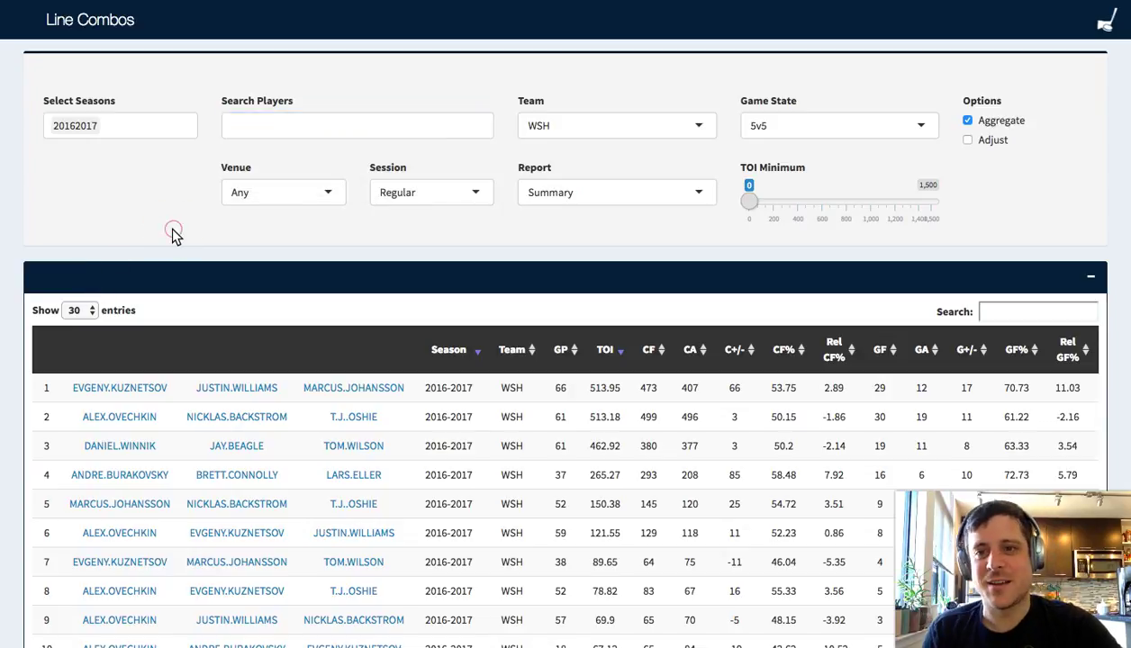
Step: Filter the line combinations by the player Brooks Orpik
left_click(376, 126)
type("orpik")
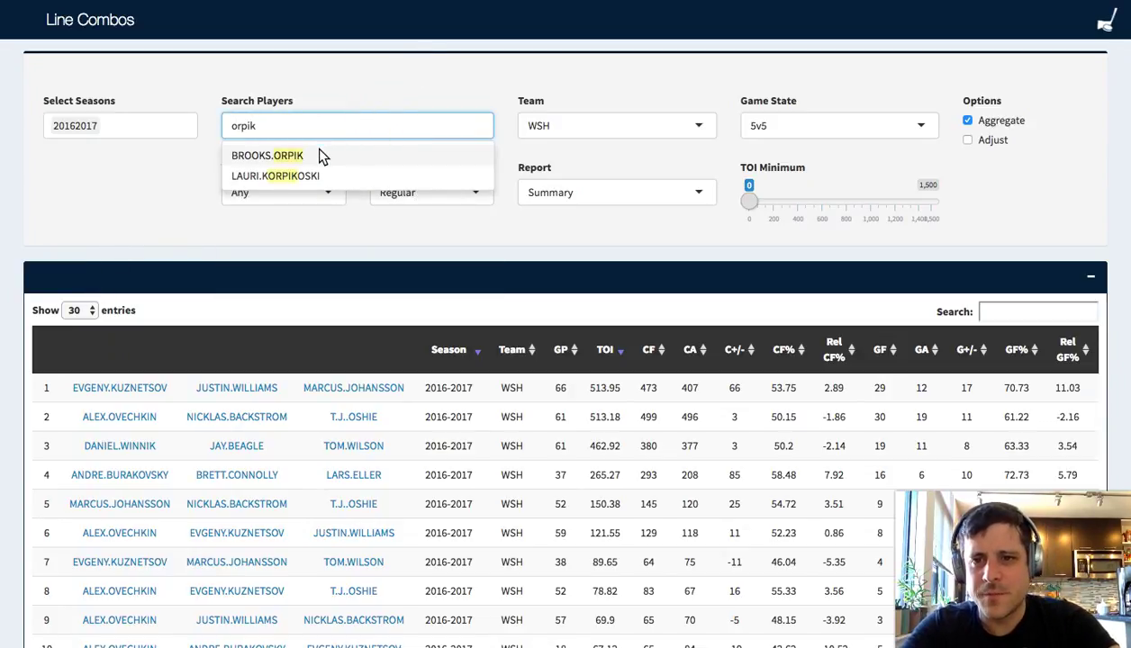
left_click(322, 156)
left_click(156, 190)
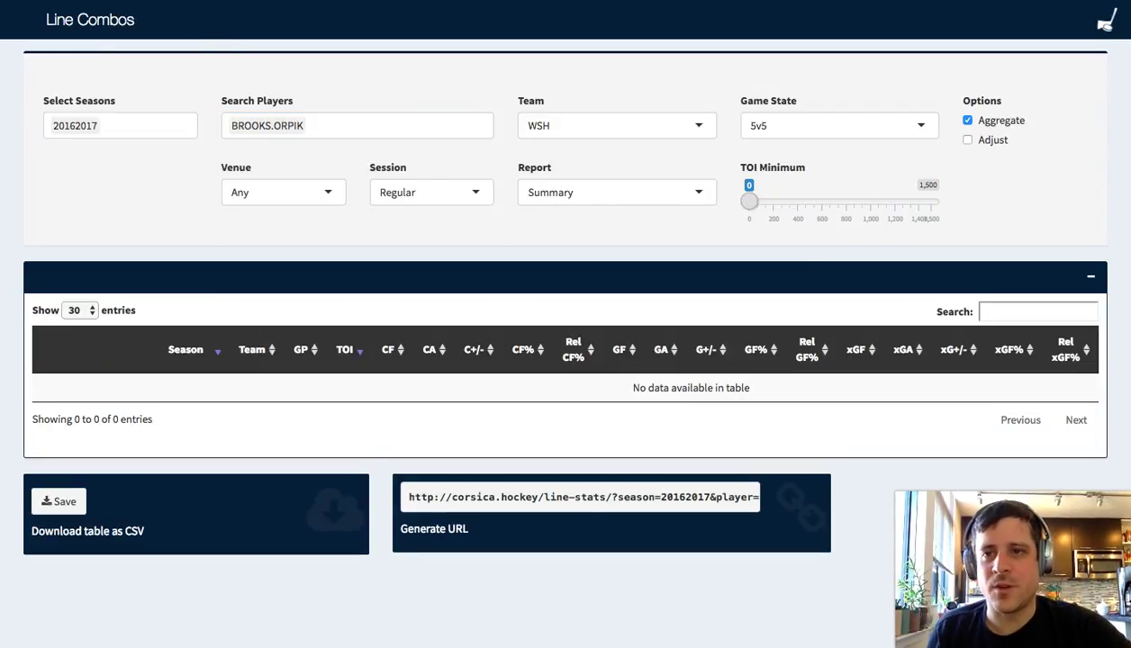
Step: Open the Corsica home page and look over the pages offered under Combos and More, such as Games and Charts
key("Return")
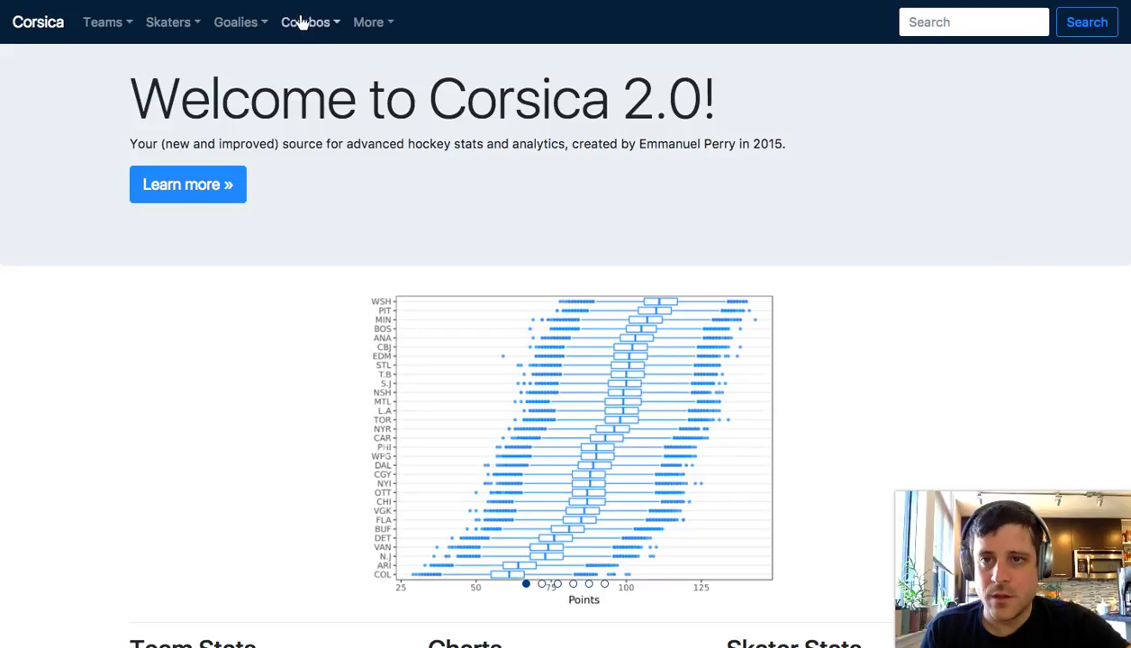
left_click(303, 22)
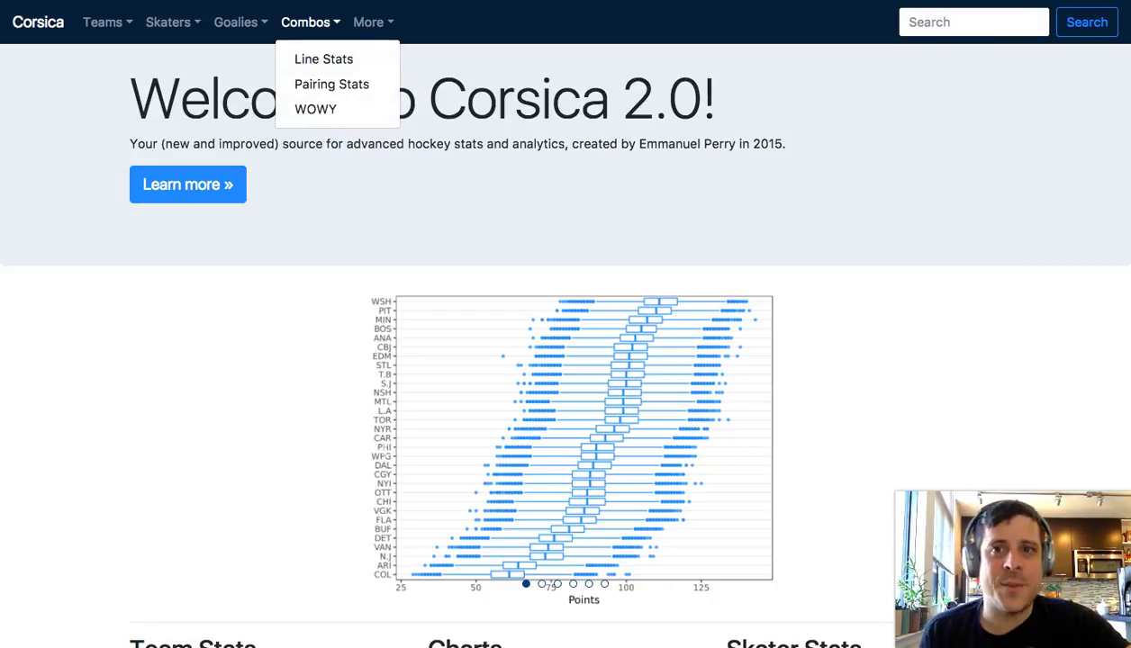
left_click(368, 23)
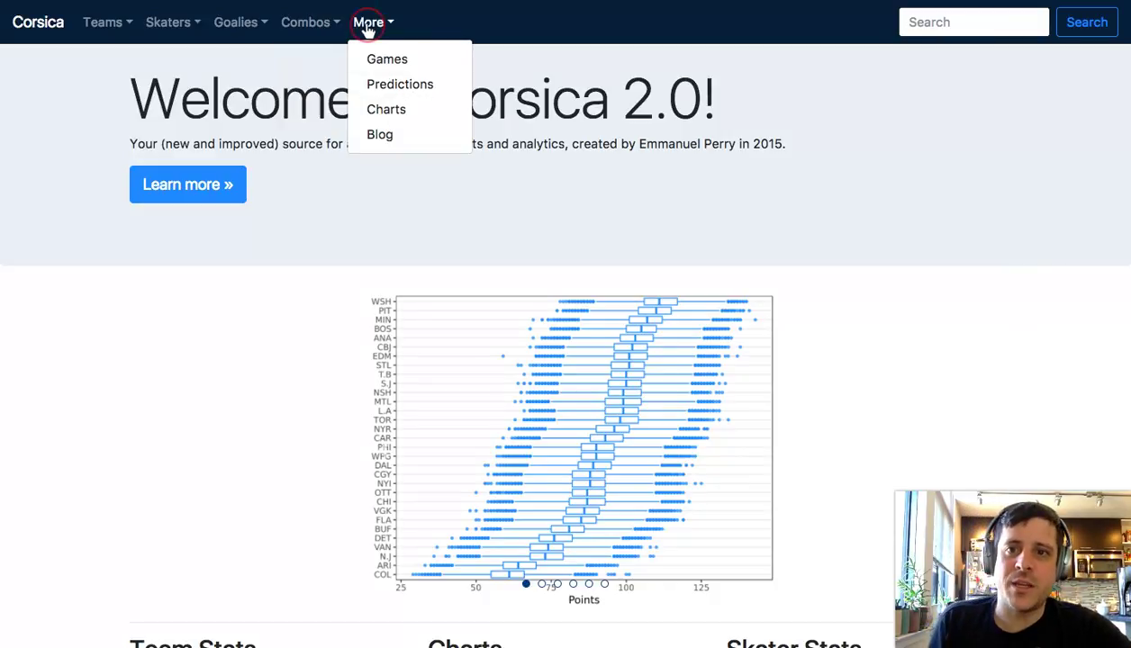
left_click(406, 61)
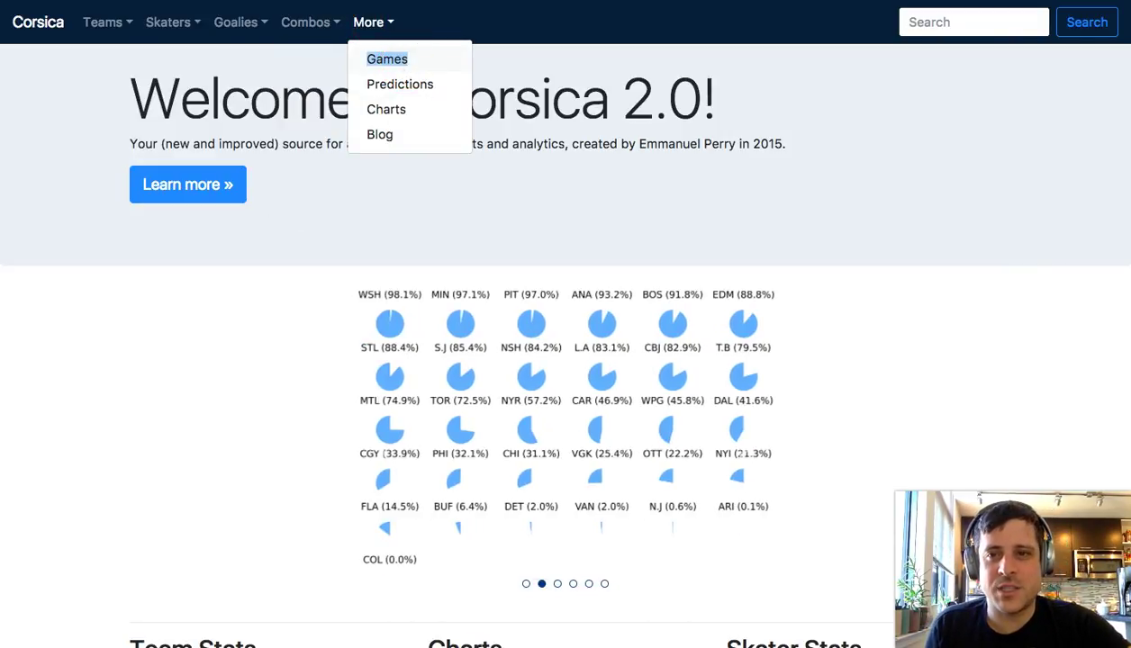
left_click(386, 113)
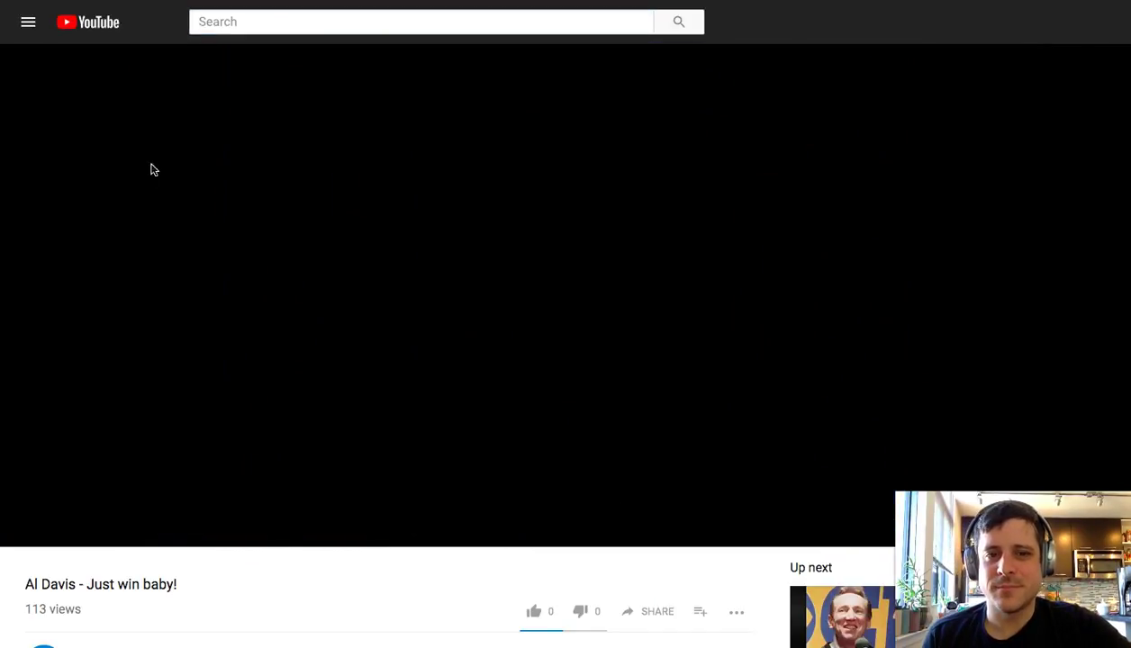
key("ctrl+Tab")
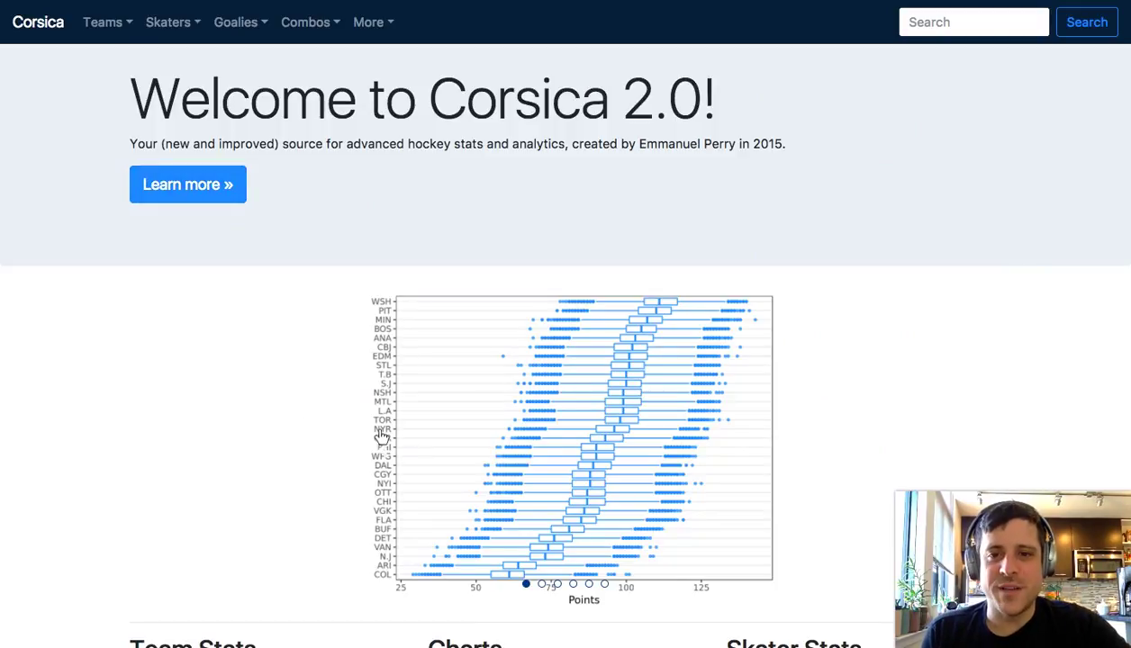
Step: Look over the sections offered on the home page, such as Team Stats, Charts, Skater Stats and Predictions
scroll(541, 243, "down", 3)
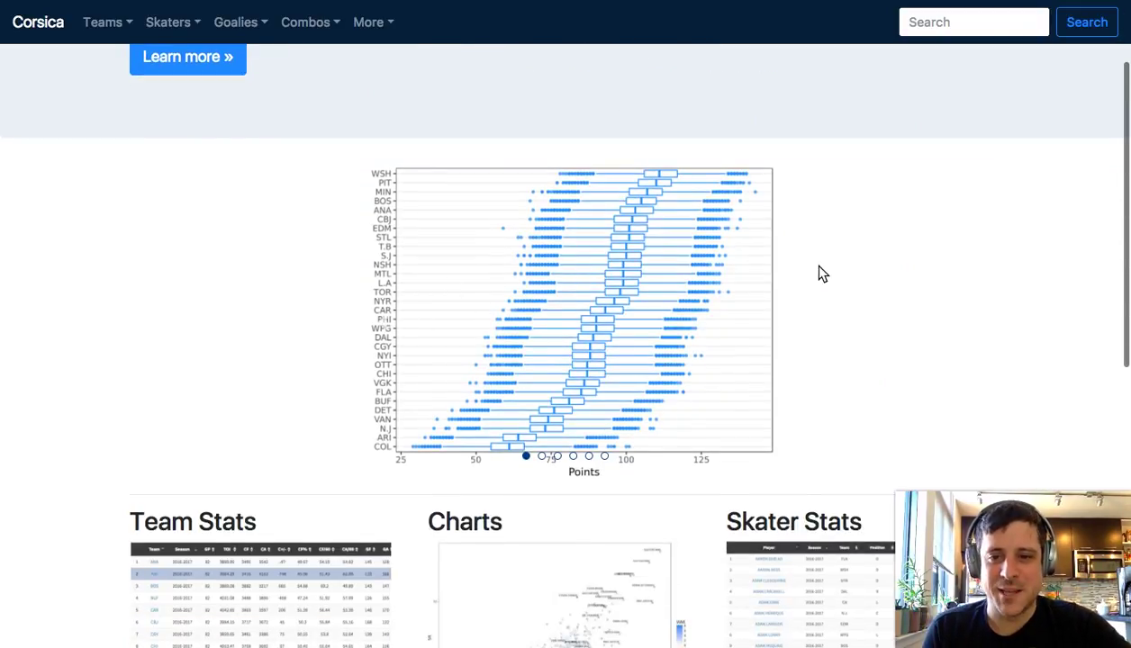
scroll(821, 273, "down", 5)
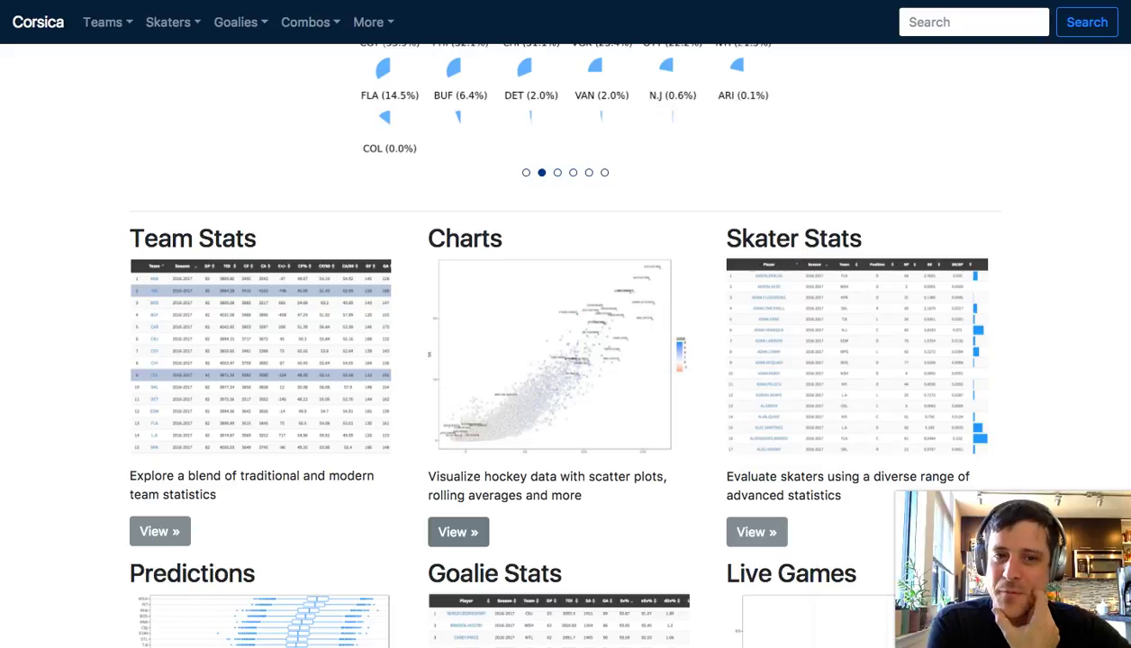
scroll(458, 532, "down", 5)
scroll(296, 254, "up", 12)
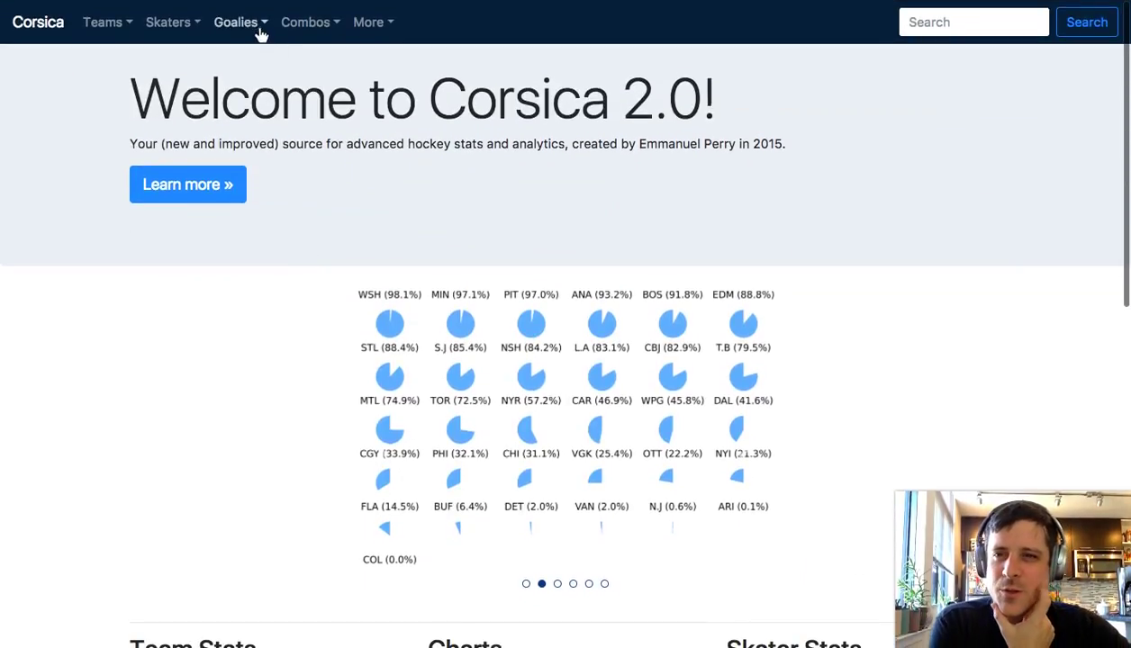
Step: Search the whole site for "ovechkin" from the home page
left_click(960, 25)
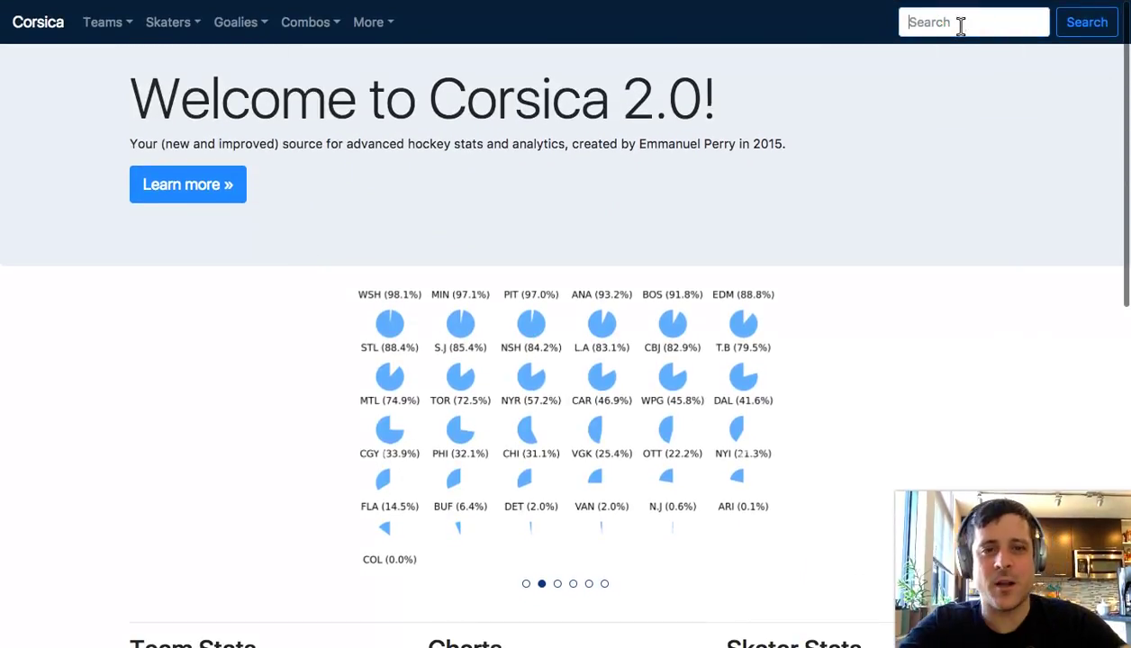
type("ovechkin")
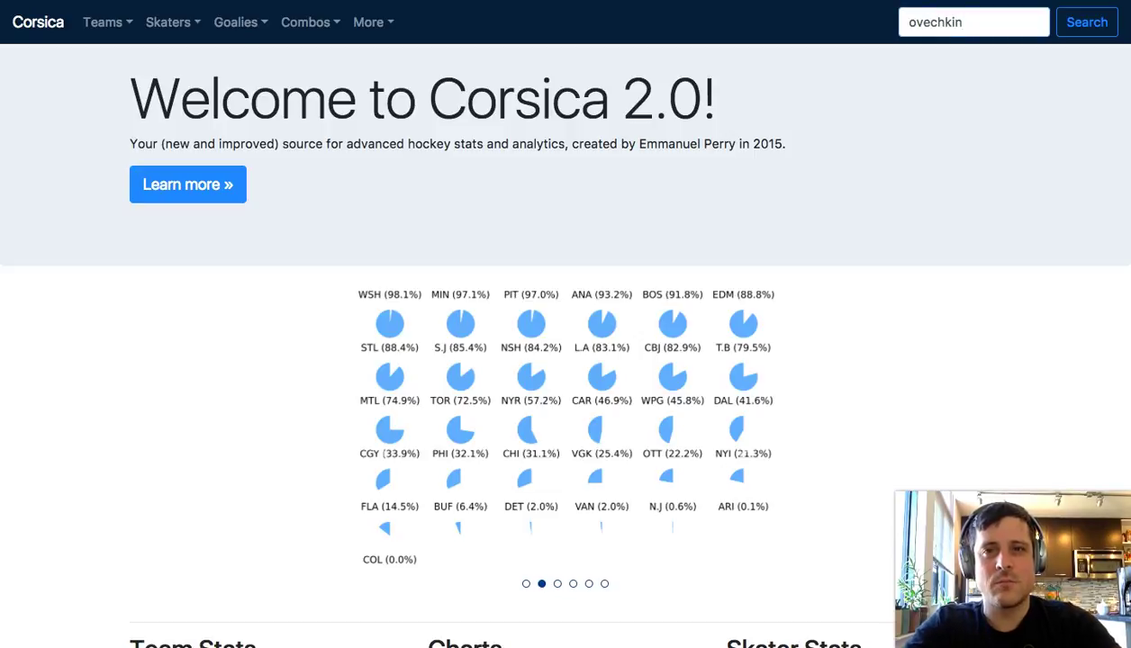
key("Return")
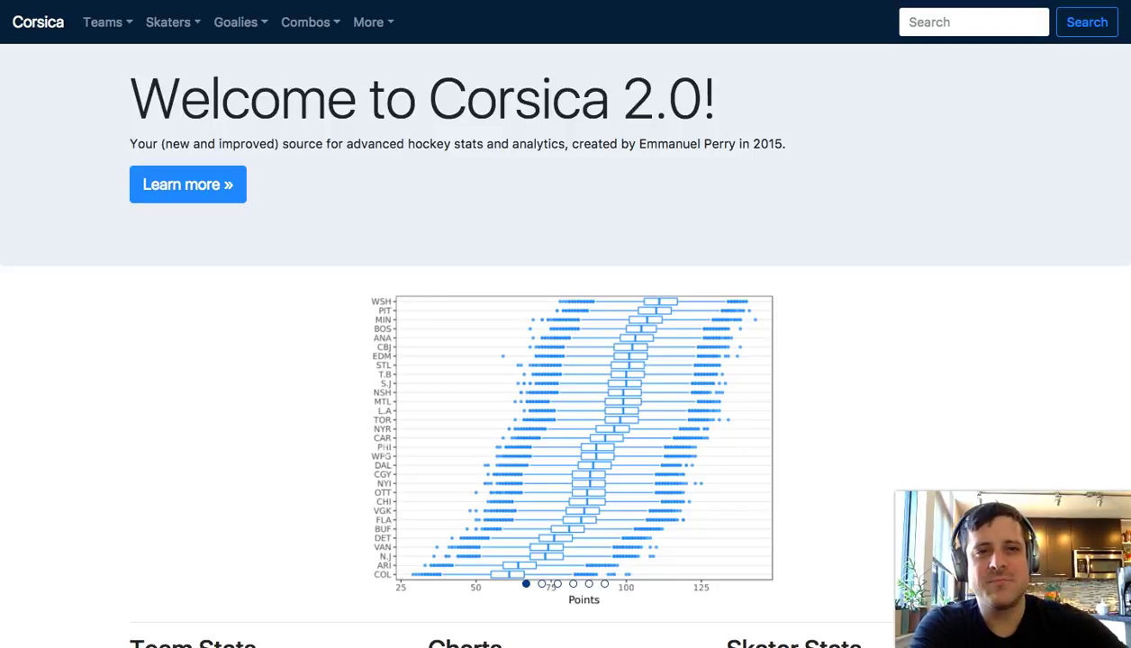
Step: Open the Skater Stats page, filter it by the player Alex Ovechkin, and try to follow his player link in the table
left_click(182, 20)
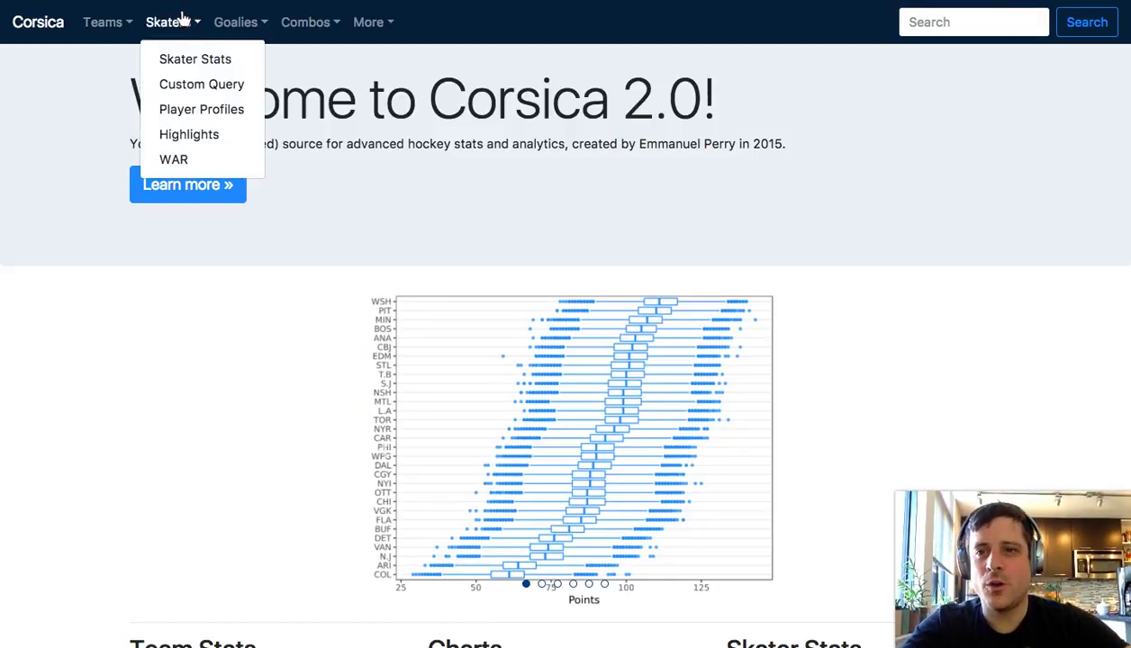
left_click(193, 59)
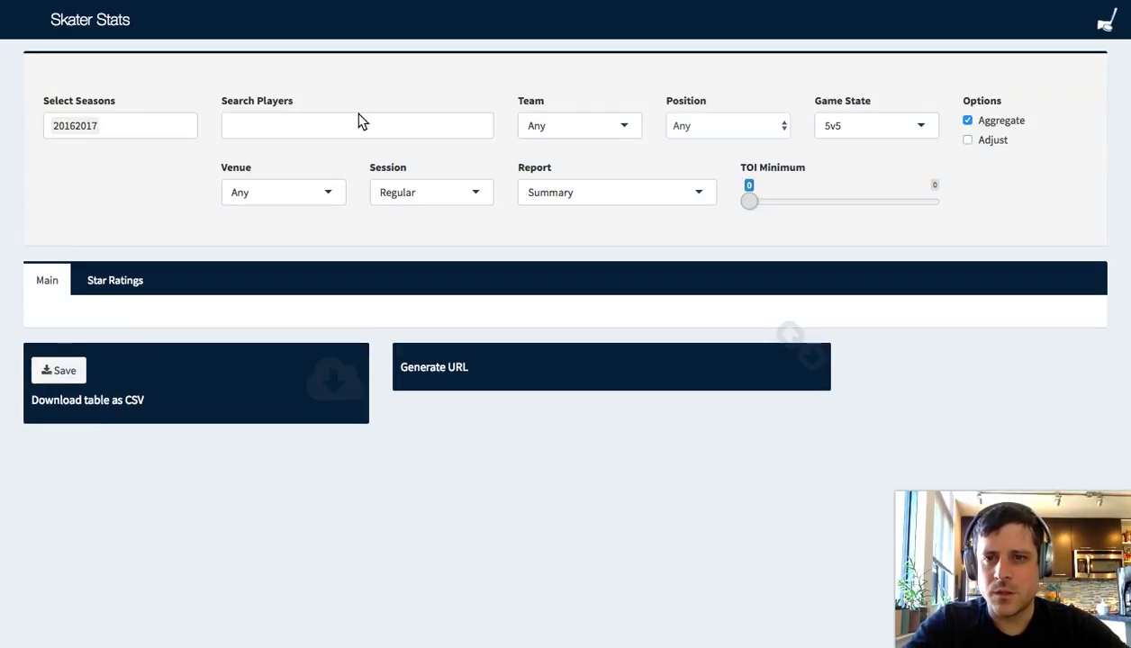
left_click(357, 121)
type("ovech")
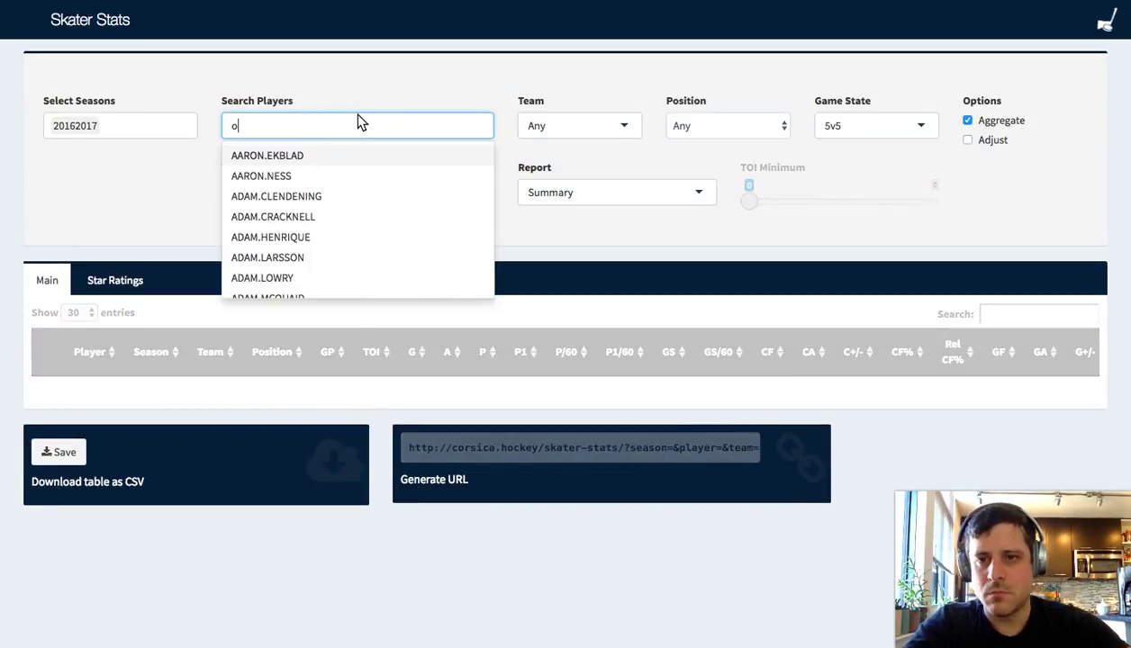
left_click(345, 158)
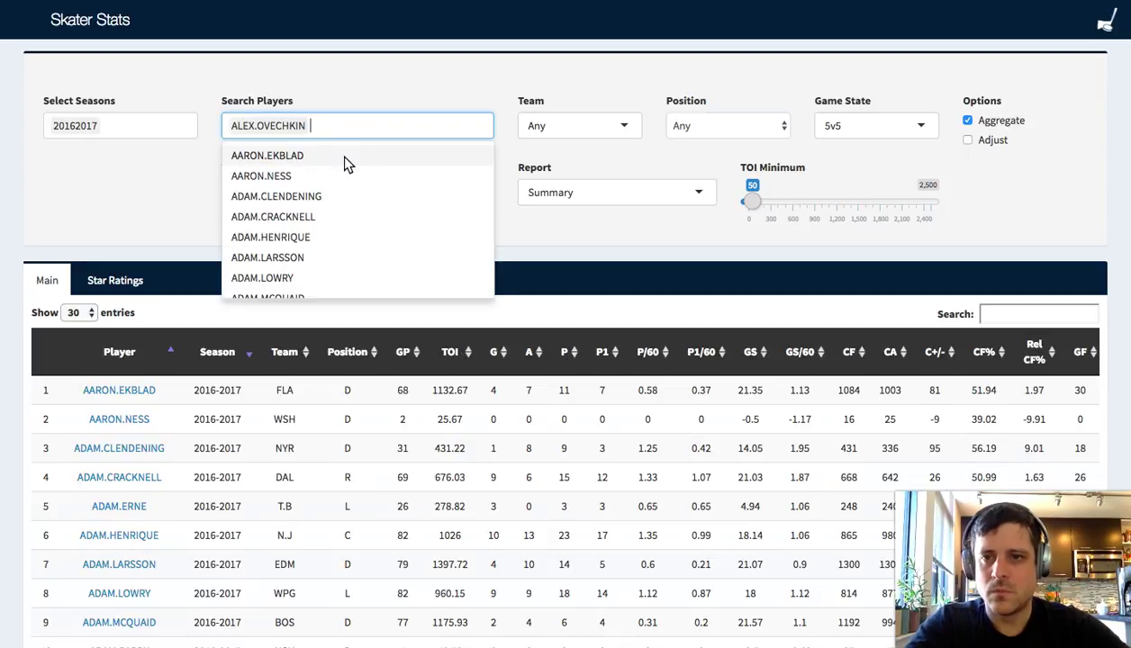
left_click(79, 212)
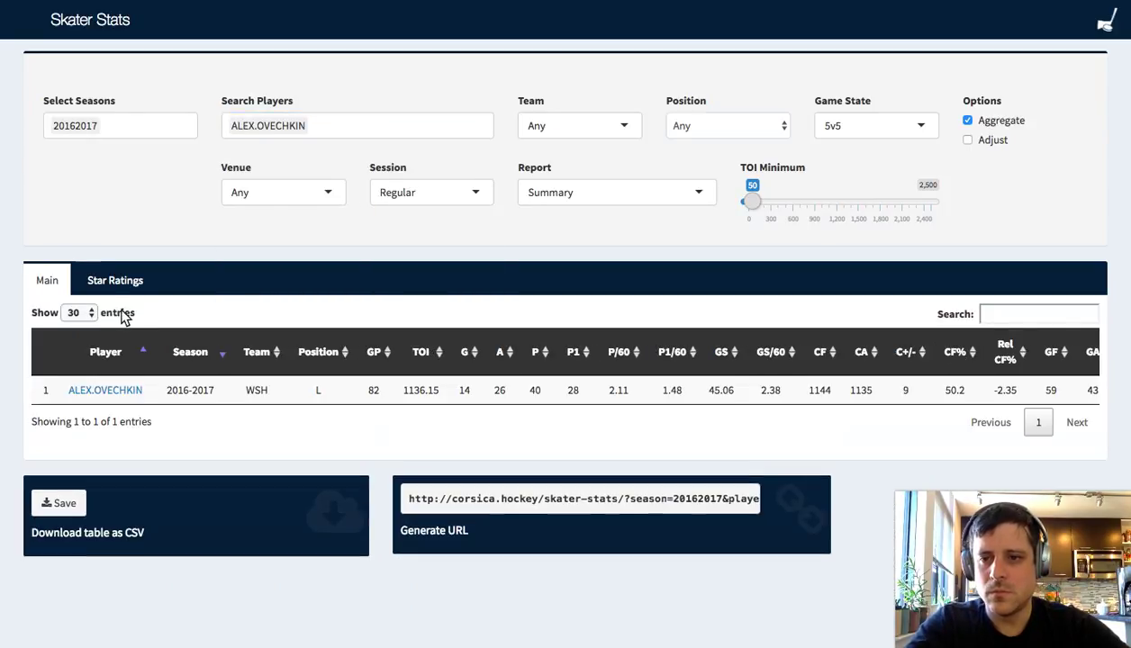
left_click(115, 395)
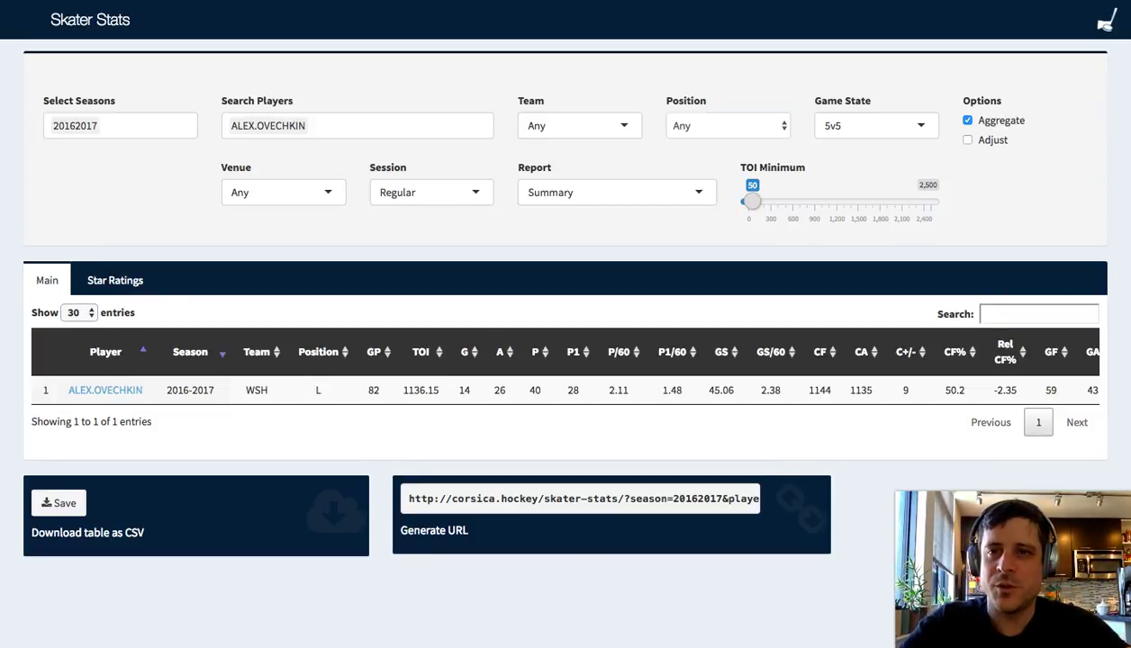
Step: Return to the Corsica home page and look over the pages under Combos, More, Goalies and Skaters, plus the home page's section previews
left_click(206, 155)
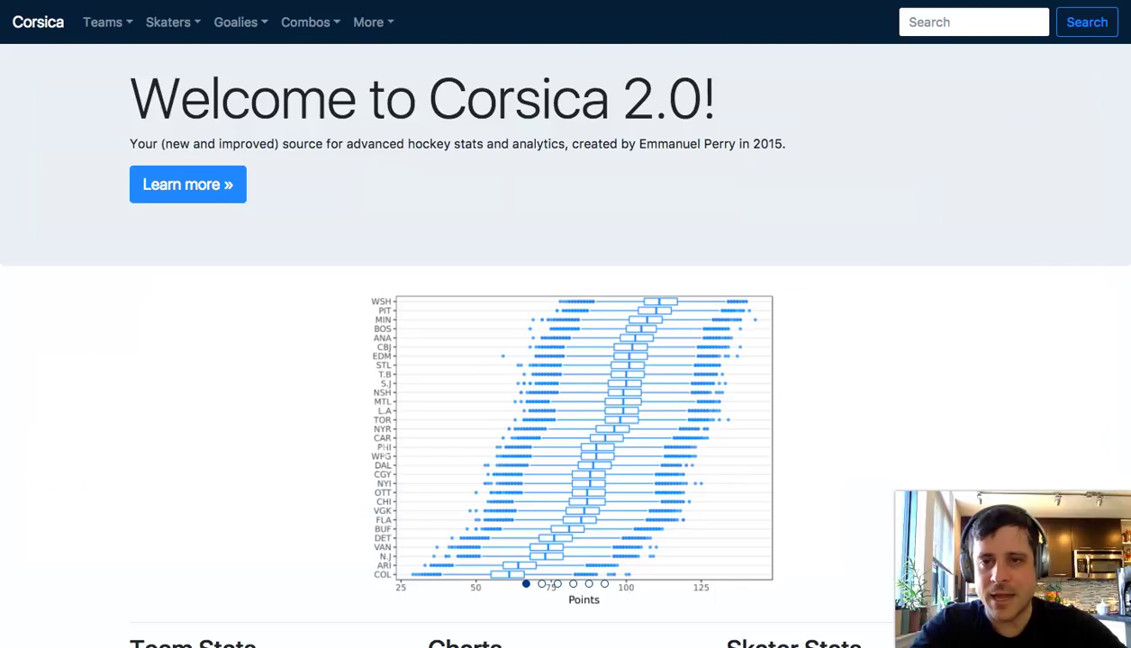
left_click(332, 27)
left_click(367, 24)
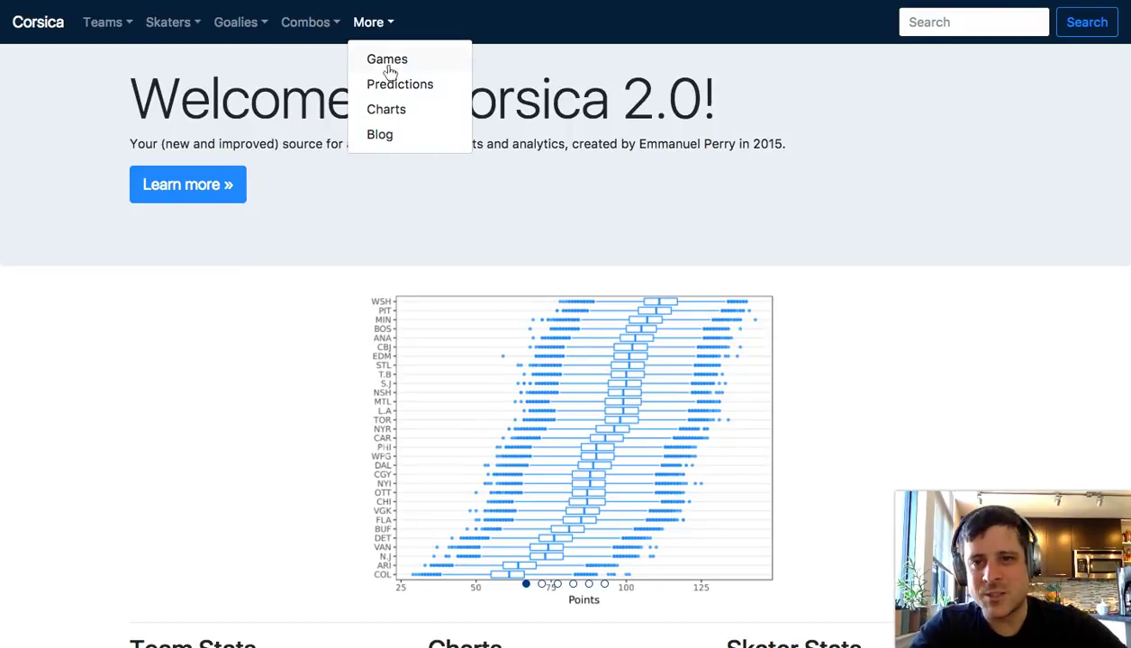
left_click(240, 21)
left_click(183, 25)
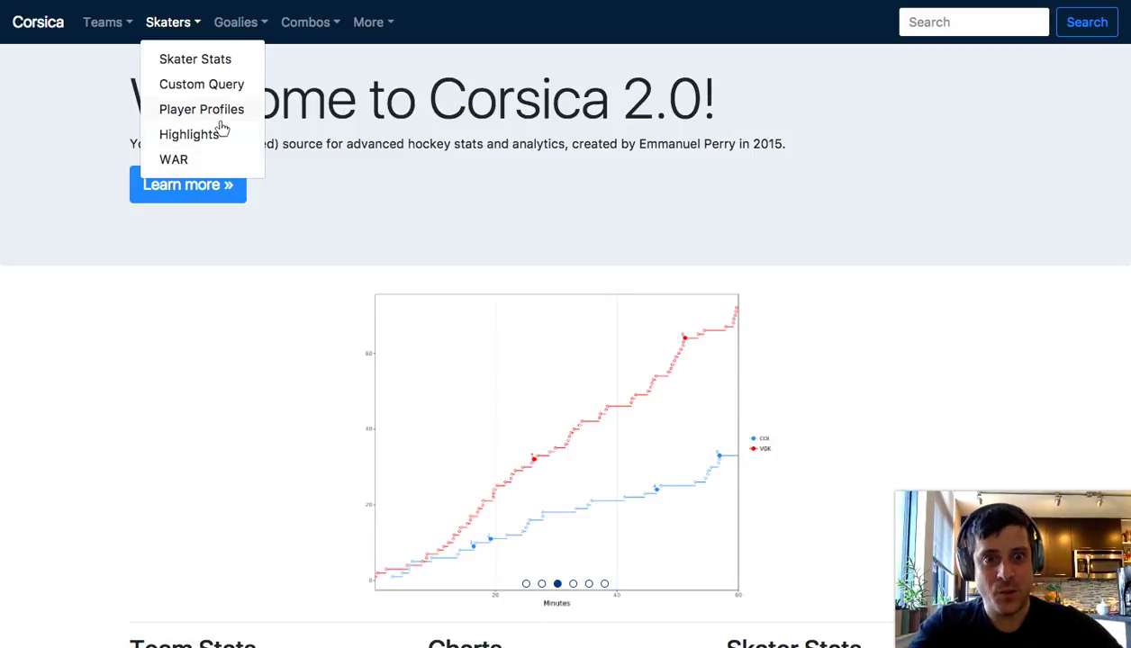
left_click(737, 227)
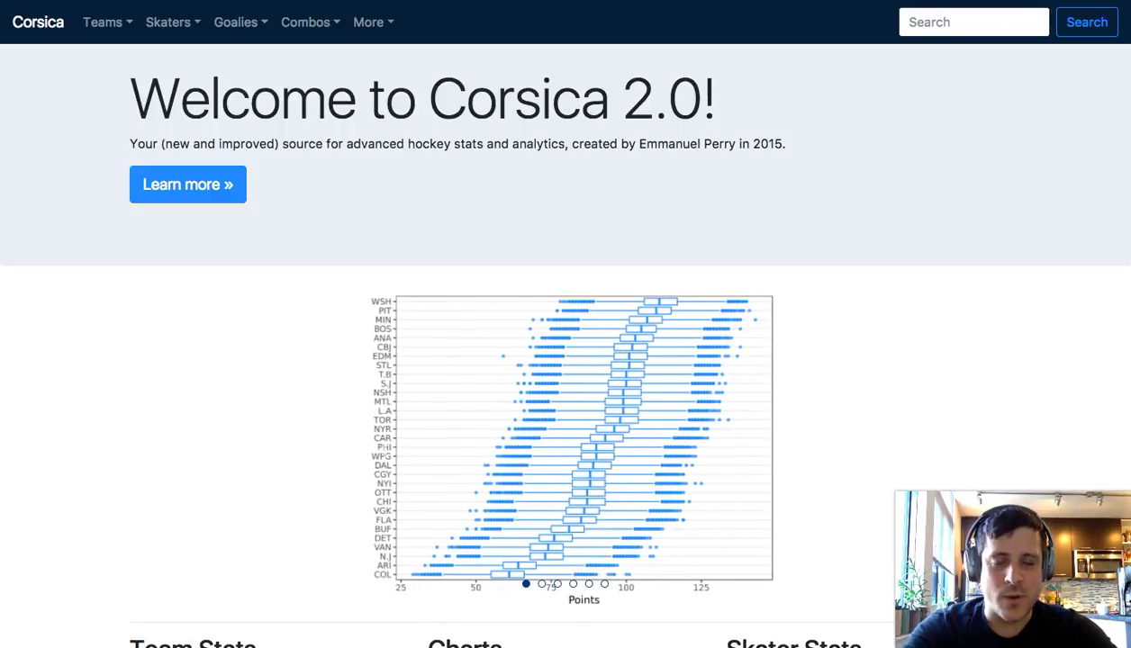
scroll(565, 333, "down", 10)
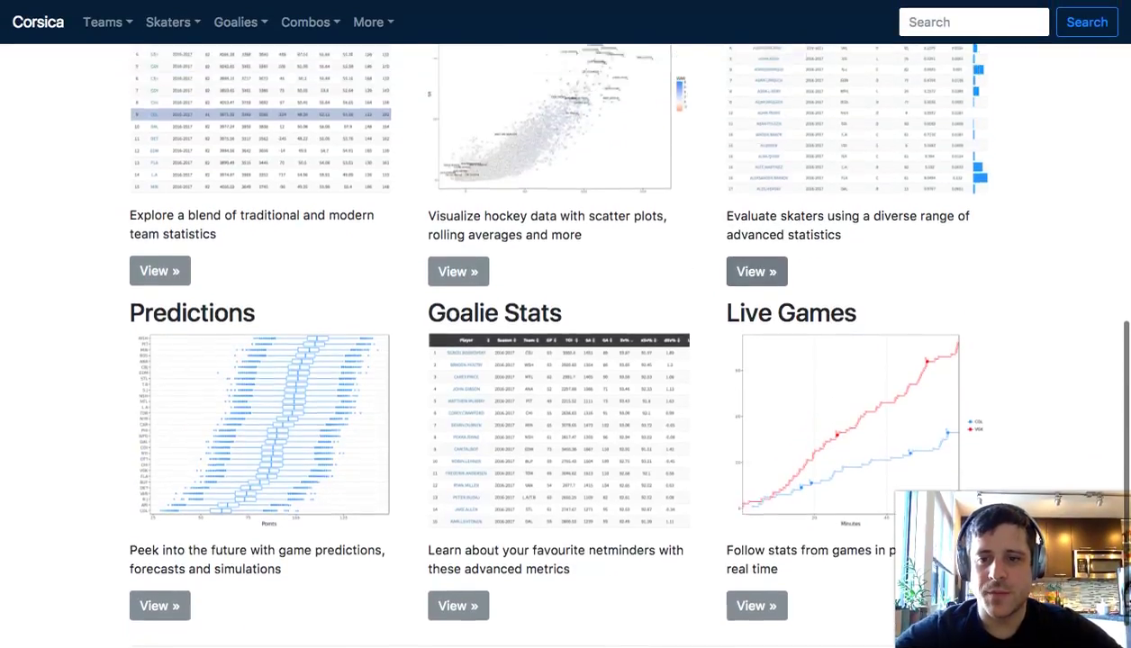
scroll(455, 18, "up", 10)
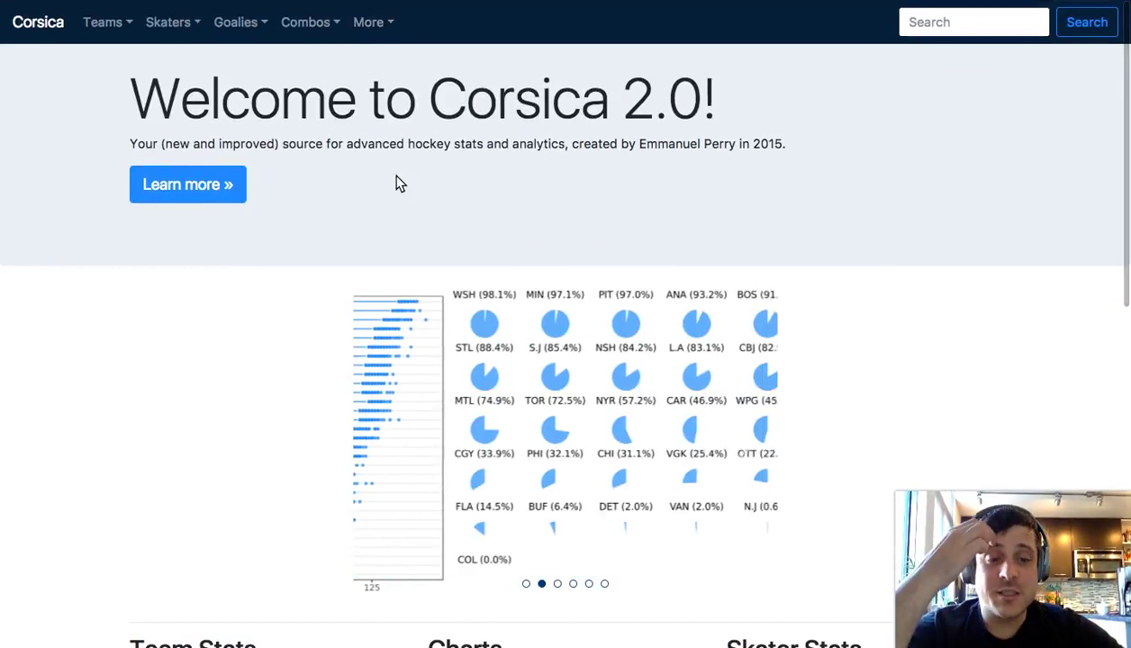